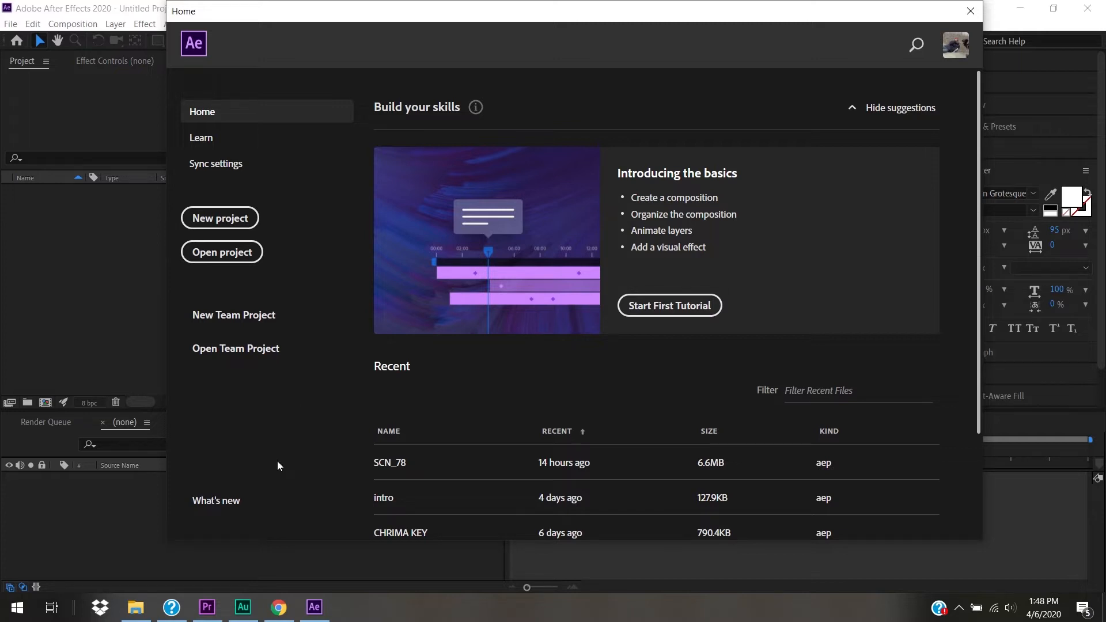
- Switch to the 'essential graphics demo' Premiere Pro project from the taskbar
{"action": "mouse_move", "coordinate": [214, 611]}
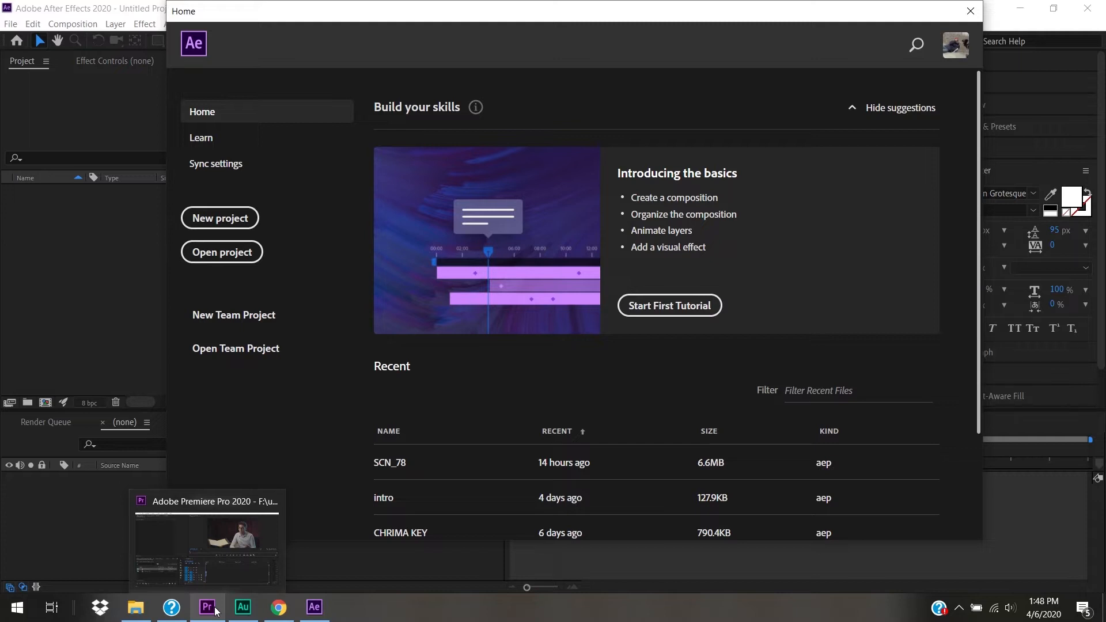
{"action": "left_click", "coordinate": [215, 611]}
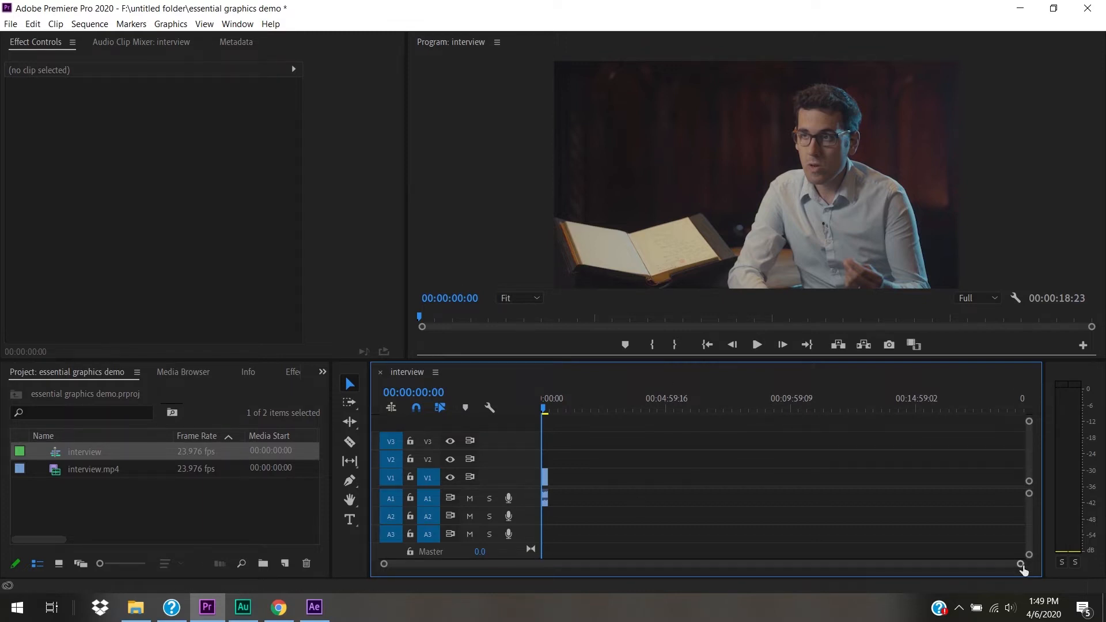
- Zoom the timeline to the interview clip, preview it, park at 00:00:06:21 and open its context menu
{"action": "left_click_drag", "start_coordinate": [1021, 564], "coordinate": [773, 549]}
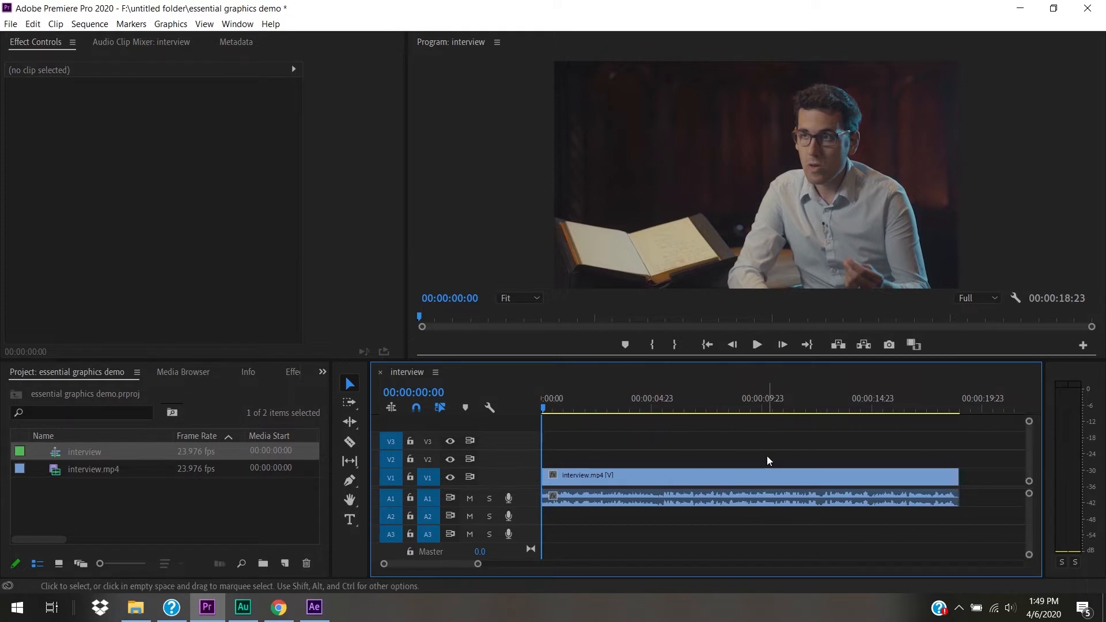
{"action": "key", "text": "space"}
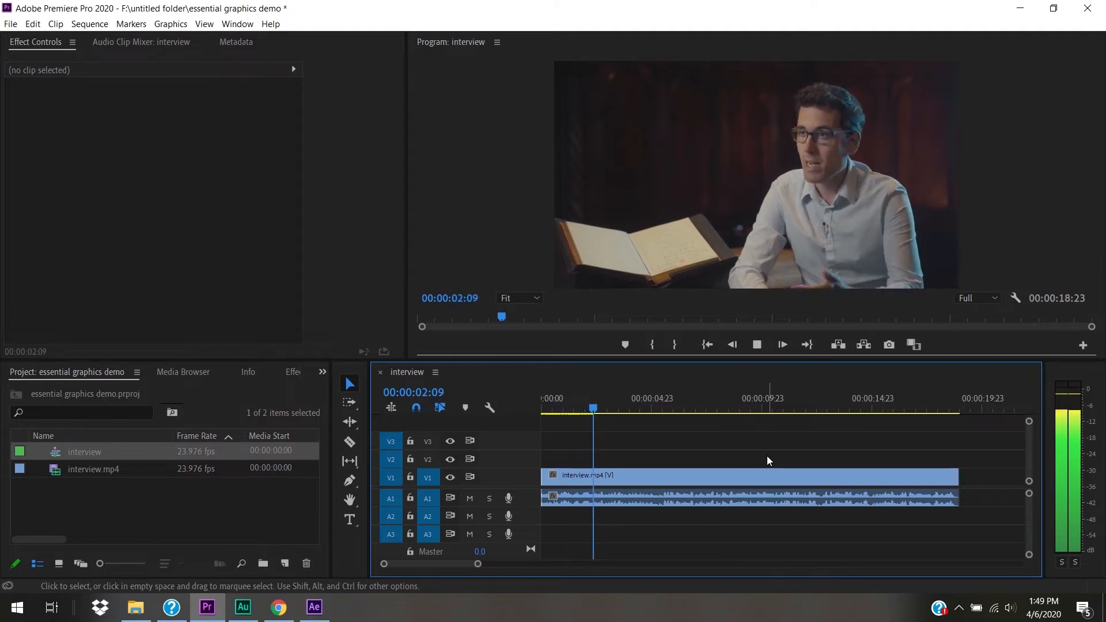
{"action": "key", "text": "space"}
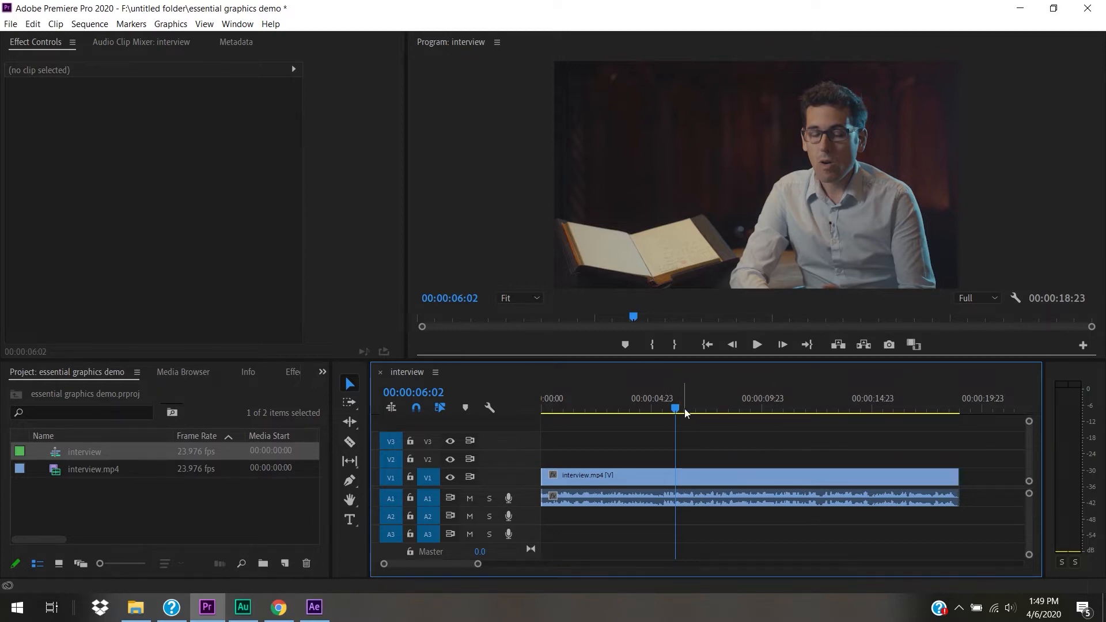
{"action": "left_click_drag", "start_coordinate": [685, 410], "coordinate": [693, 409]}
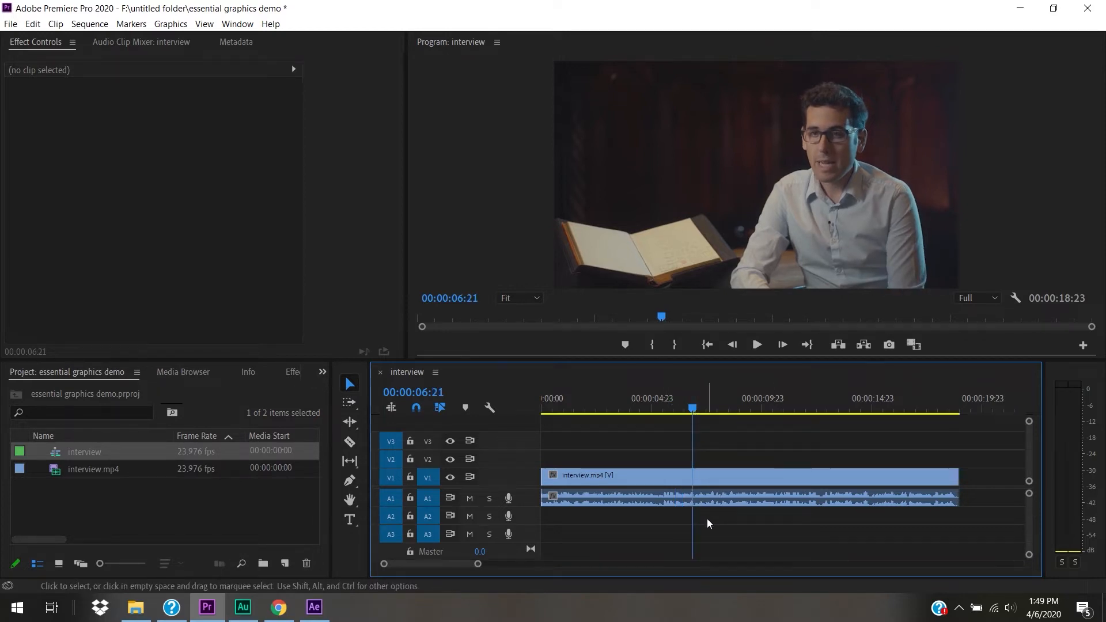
{"action": "right_click", "coordinate": [706, 484]}
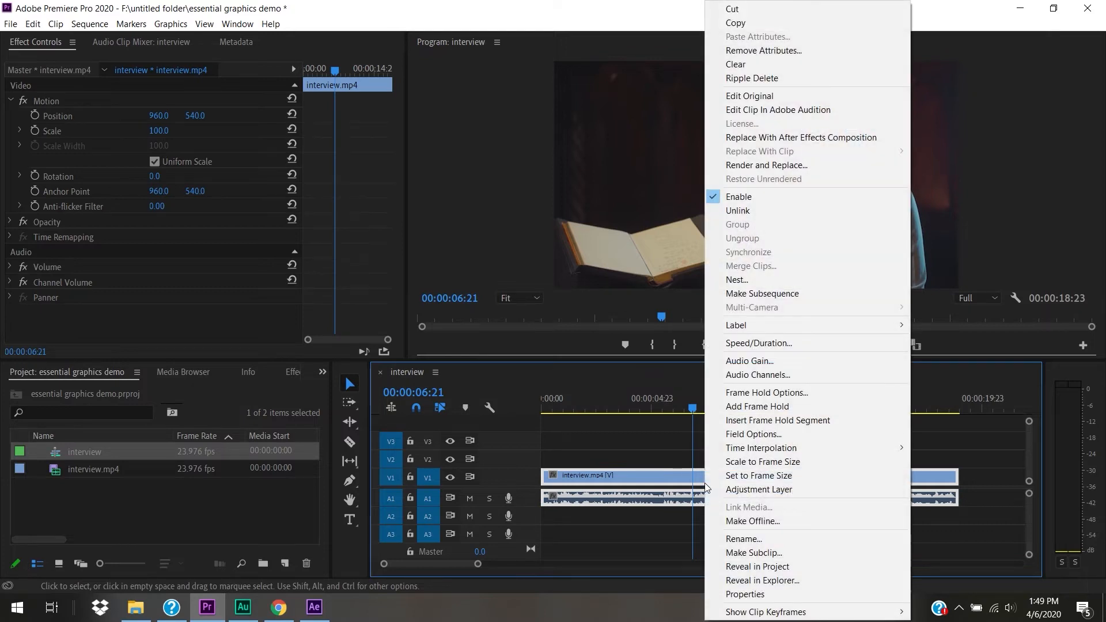
- Replace the interview clip with an After Effects composition saved as the project INTERVIEW
{"action": "left_click", "coordinate": [817, 137]}
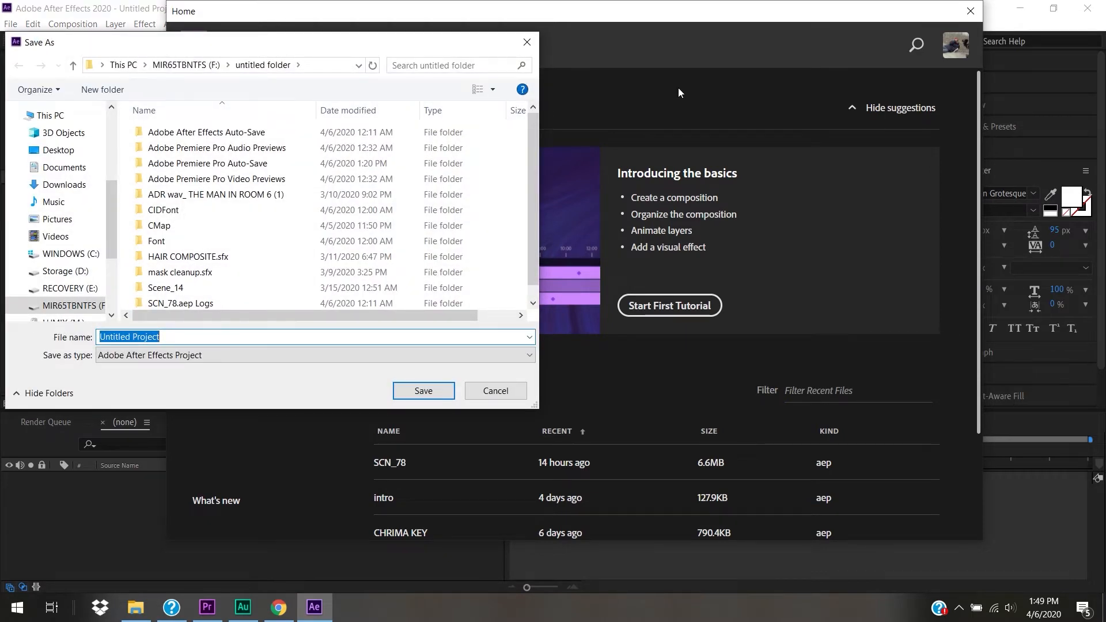
{"action": "type", "text": "INTRV"}
{"action": "key", "text": "BackSpace"}
{"action": "key", "text": "BackSpace"}
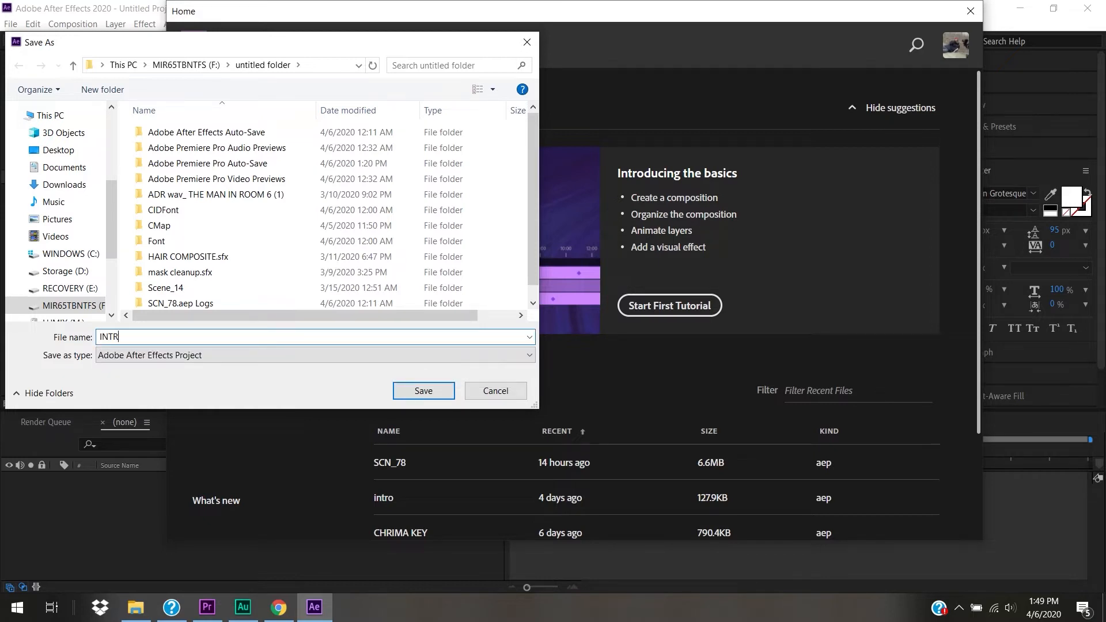
{"action": "type", "text": "ERVIEW"}
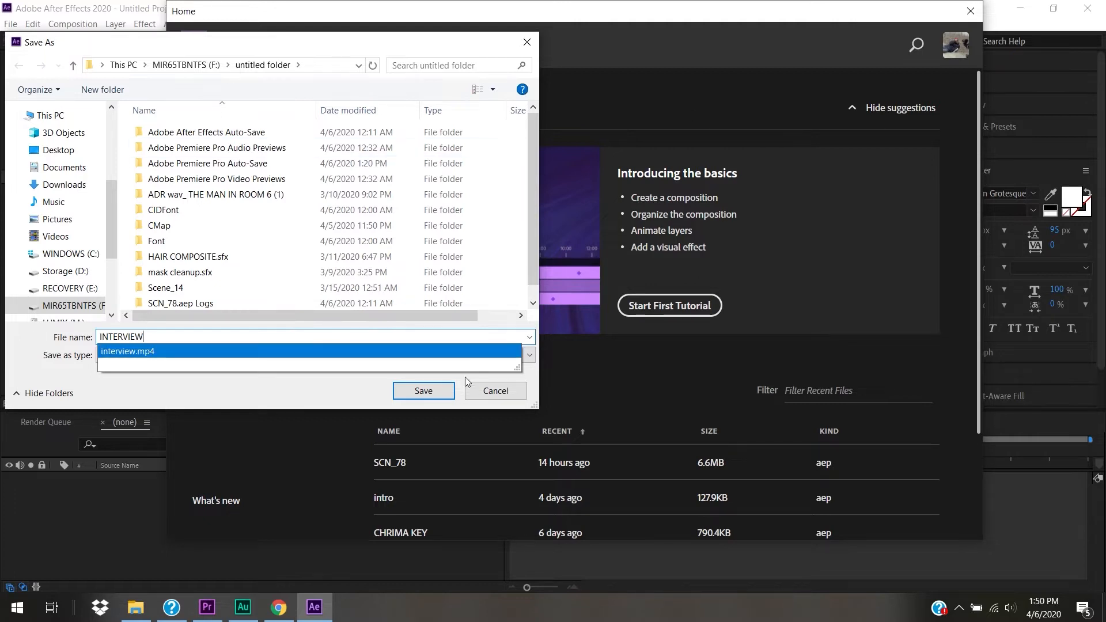
{"action": "left_click", "coordinate": [438, 387]}
{"action": "left_click", "coordinate": [438, 390]}
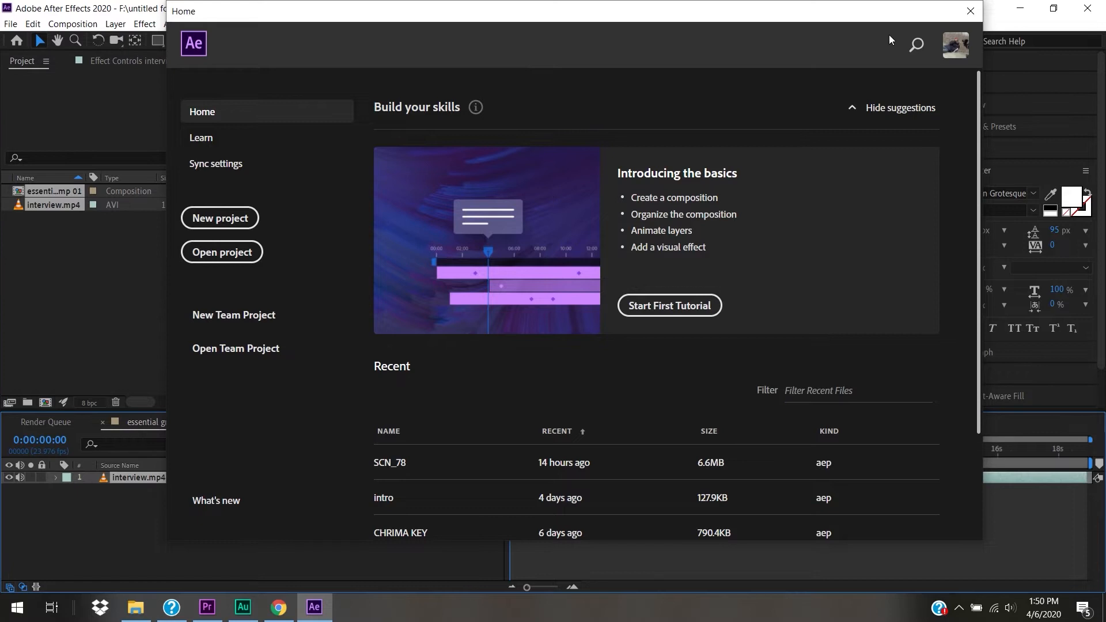
- Close the Home screen, delete interview.mp4 and its composition from the Project panel, then return to Premiere
{"action": "left_click", "coordinate": [970, 11]}
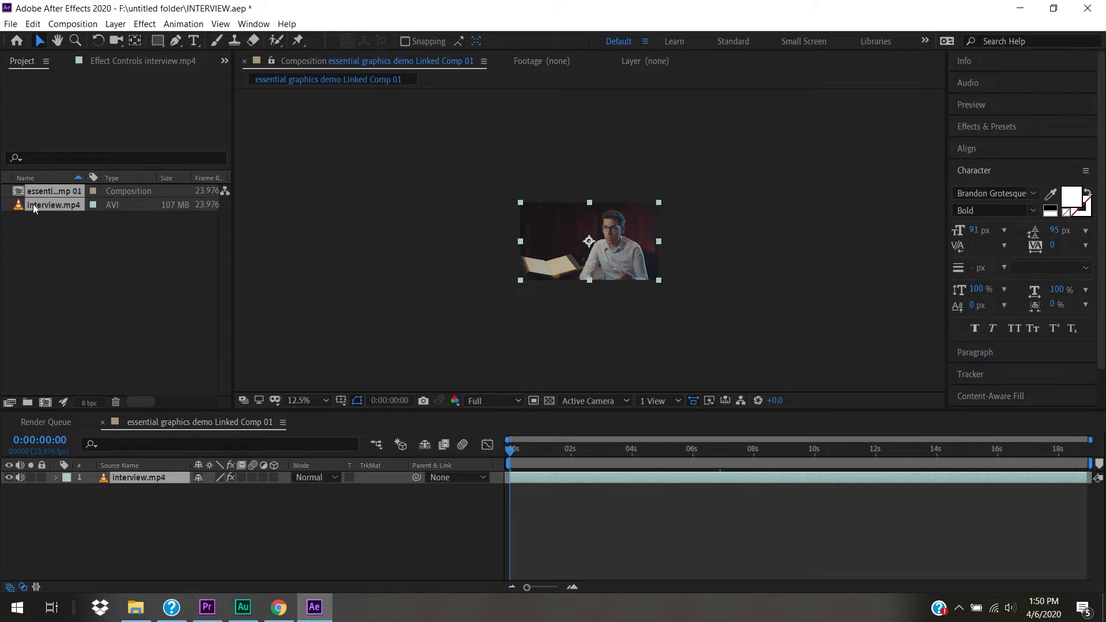
{"action": "left_click_drag", "start_coordinate": [519, 448], "coordinate": [321, 482]}
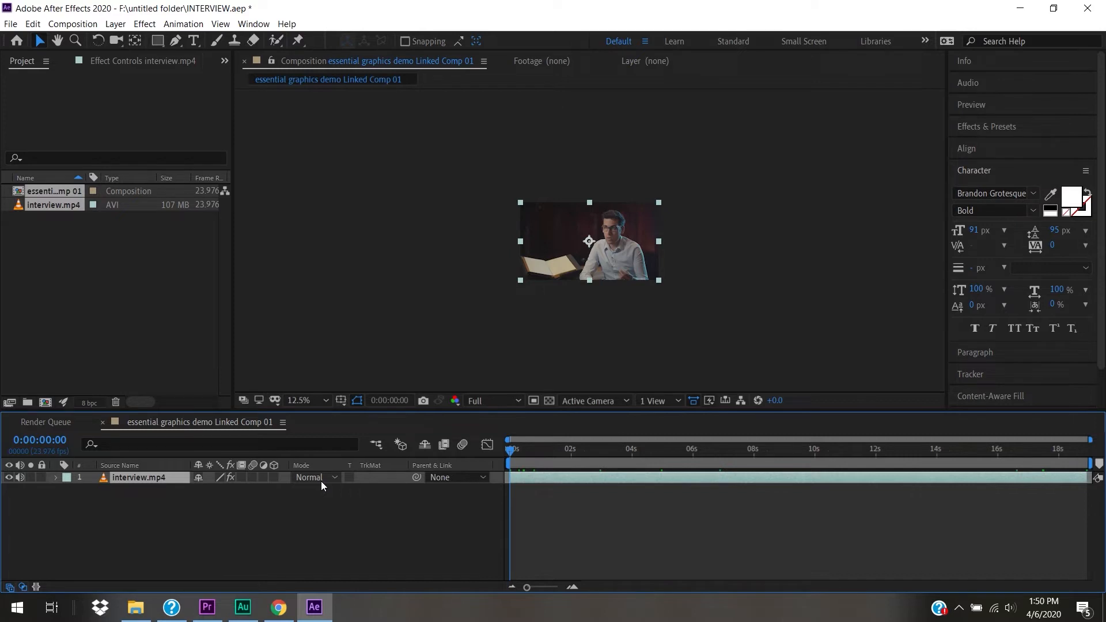
{"action": "key", "text": "Delete"}
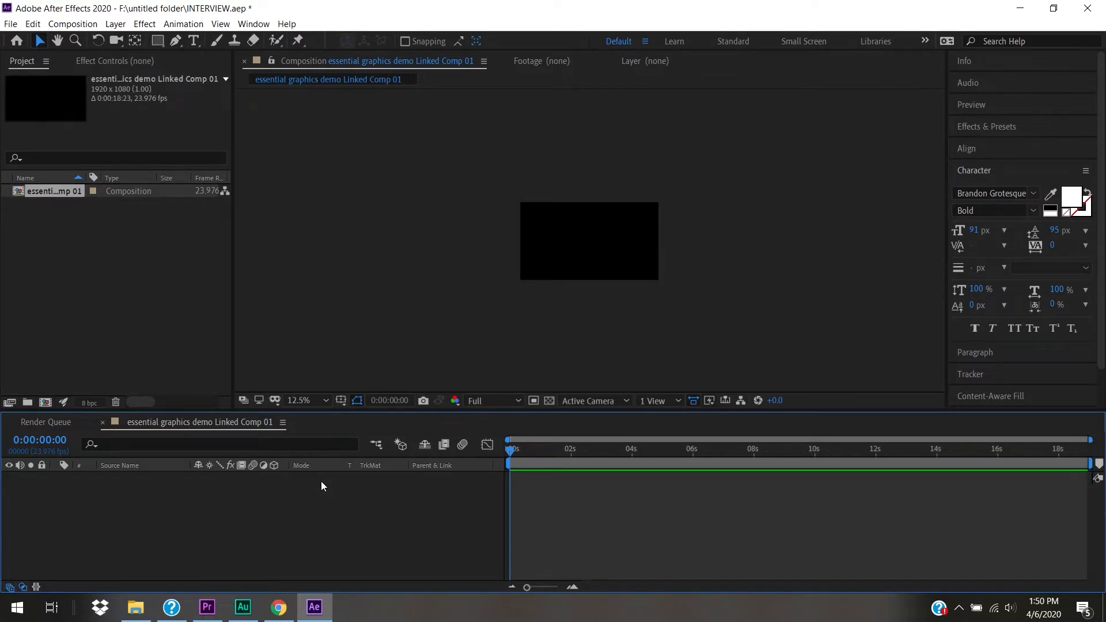
{"action": "key", "text": "Delete"}
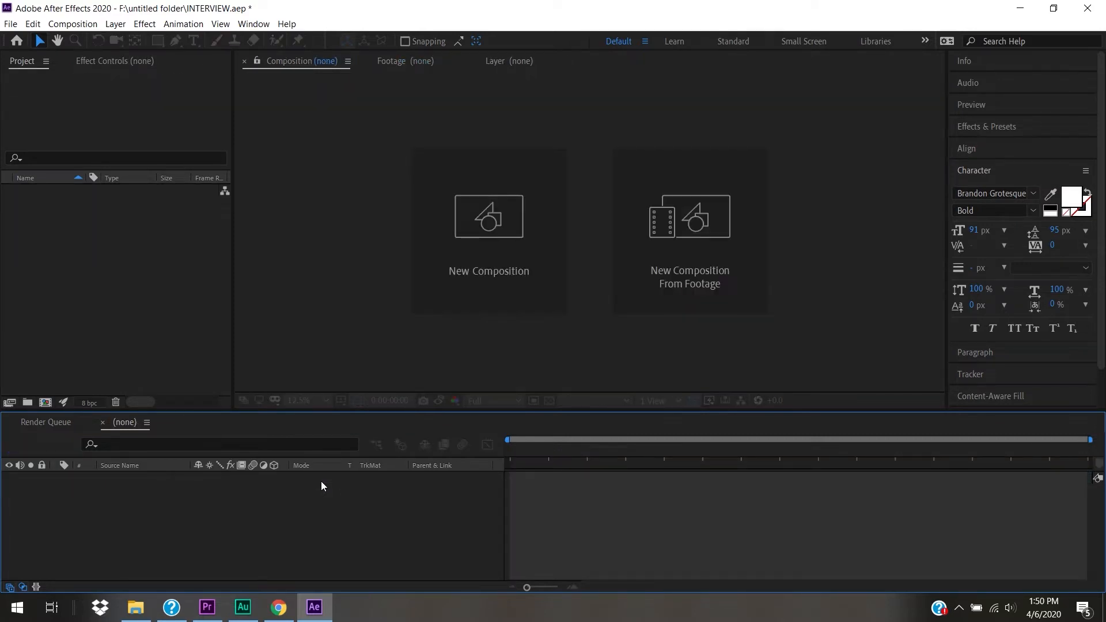
{"action": "left_click", "coordinate": [208, 607]}
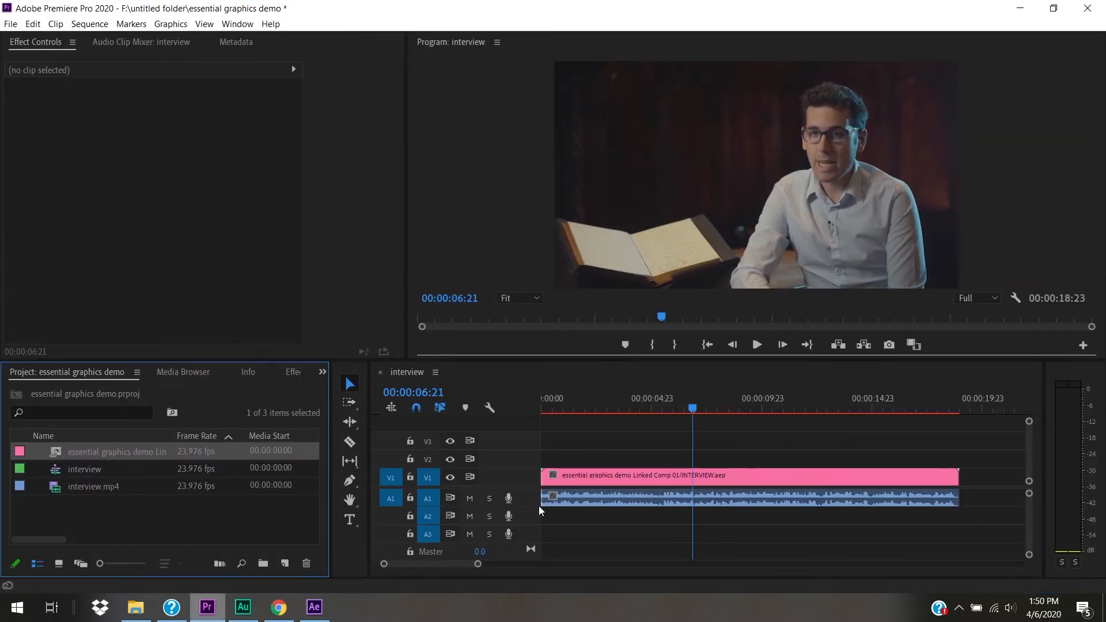
- Undo the replacement to restore interview.mp4 and switch to the Graphics workspace
{"action": "key", "text": "ctrl+z"}
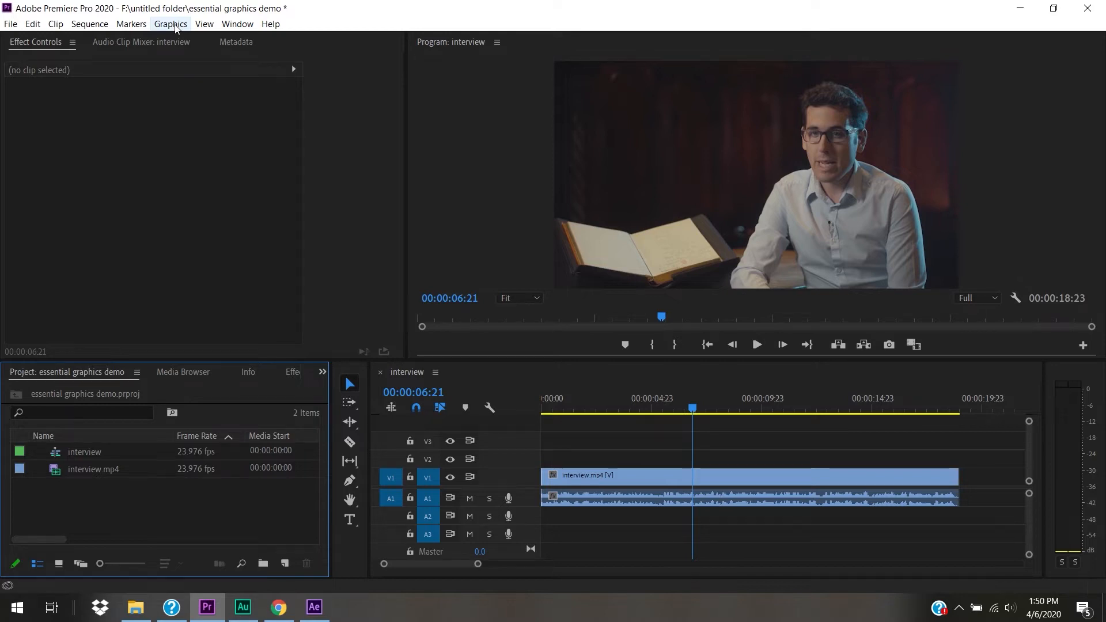
{"action": "left_click", "coordinate": [238, 24]}
{"action": "mouse_move", "coordinate": [257, 46]}
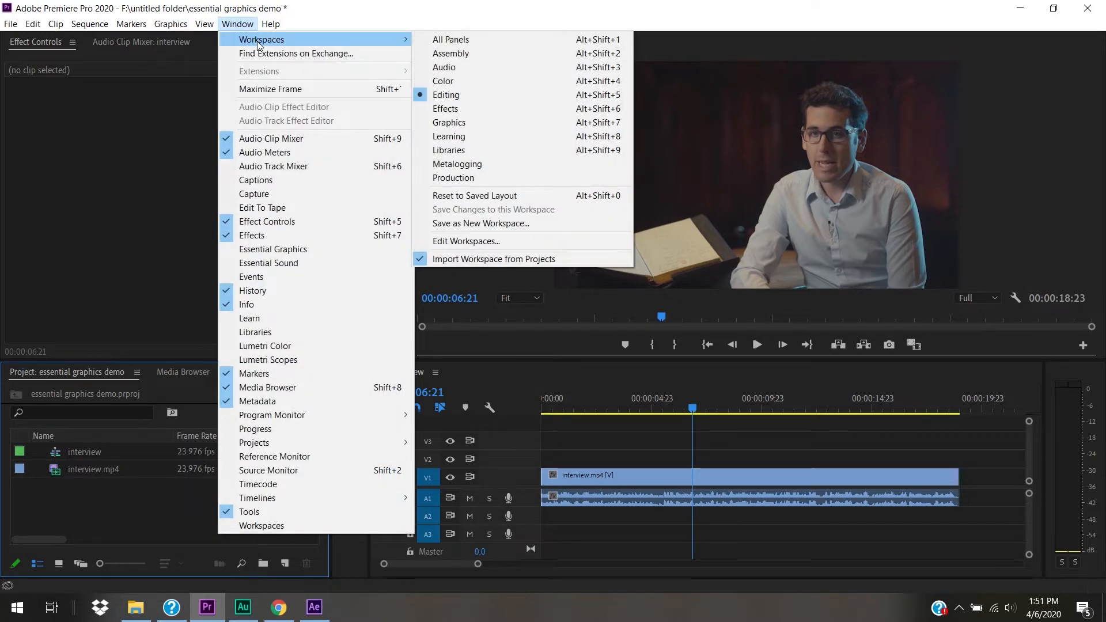
{"action": "left_click", "coordinate": [520, 122]}
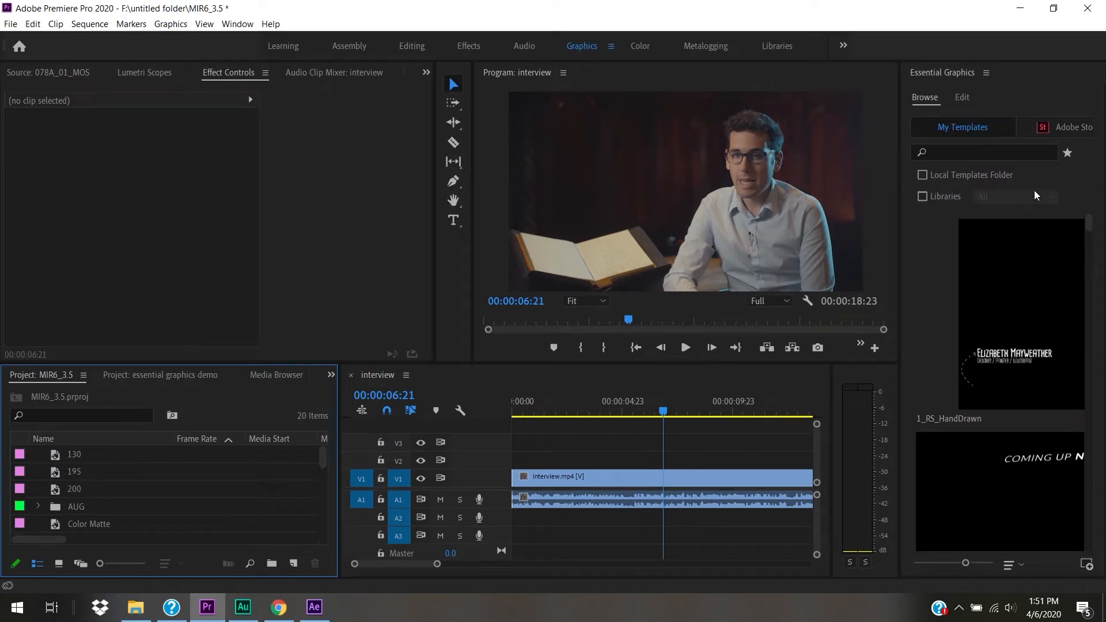
- Drop the Bold Image Caption template onto V2 above the interview clip and select it
{"action": "left_click_drag", "start_coordinate": [1093, 233], "coordinate": [1095, 198]}
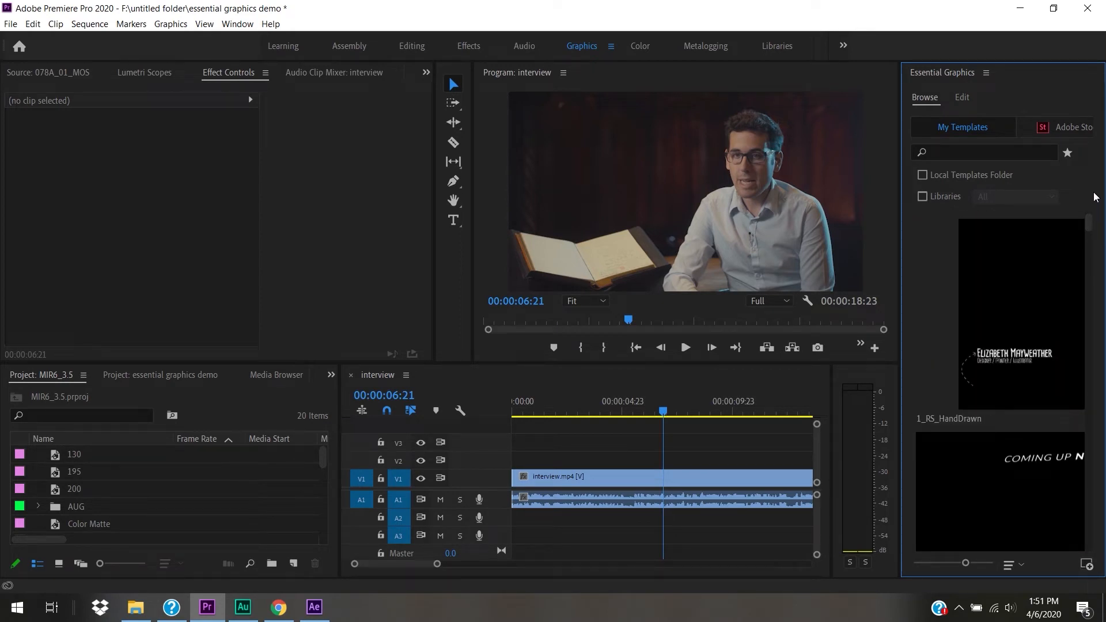
{"action": "left_click_drag", "start_coordinate": [1092, 226], "coordinate": [661, 460]}
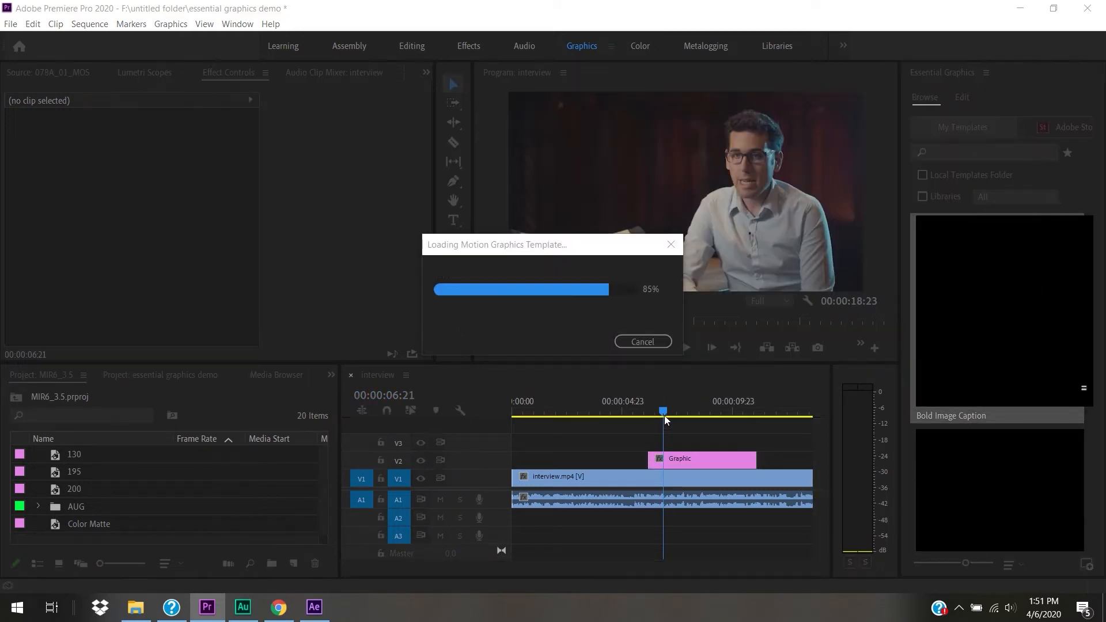
{"action": "left_click_drag", "start_coordinate": [664, 411], "coordinate": [694, 430]}
{"action": "left_click", "coordinate": [709, 464]}
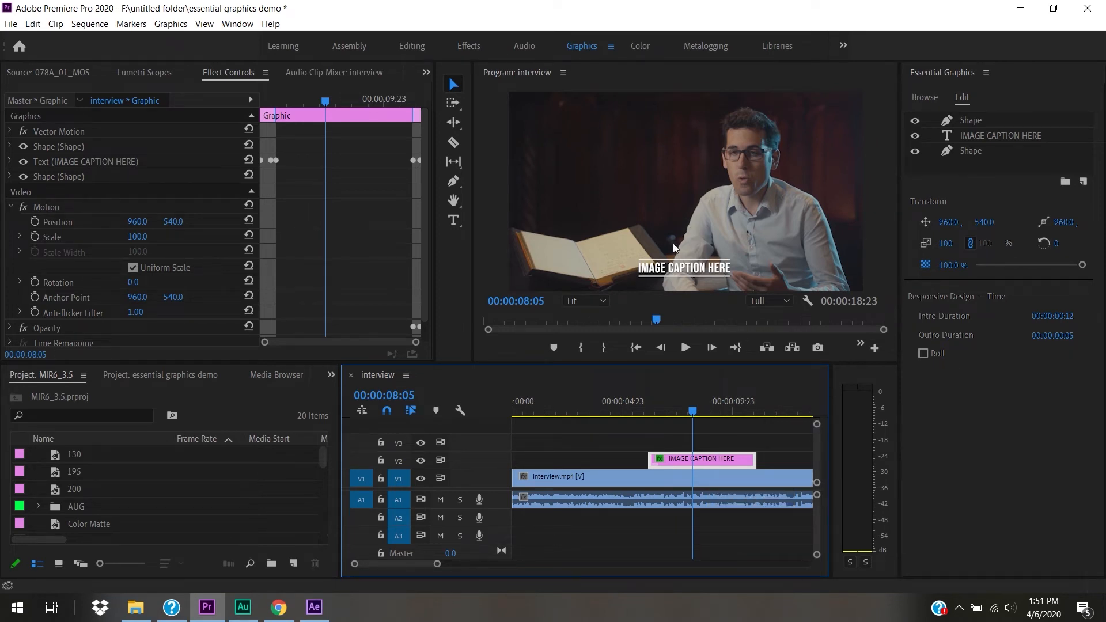
- Retype the caption text layer in the Program monitor to read NEW TITLE, then review it
{"action": "left_click", "coordinate": [999, 138]}
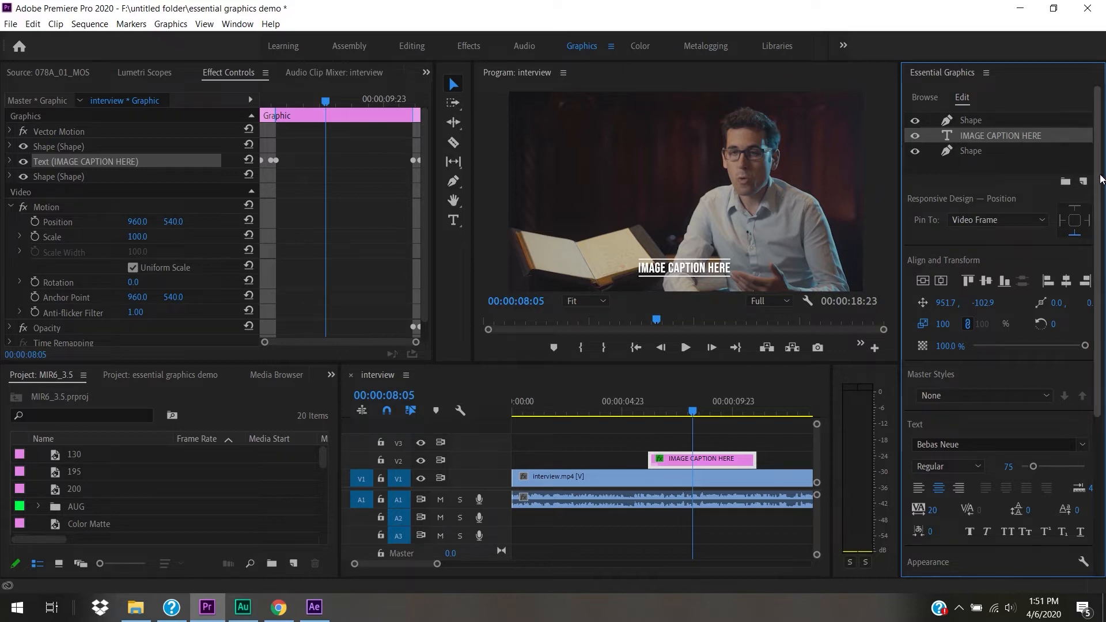
{"action": "mouse_move", "coordinate": [1099, 175]}
{"action": "left_mouse_down"}
{"action": "mouse_move", "coordinate": [1100, 276]}
{"action": "mouse_move", "coordinate": [1102, 173]}
{"action": "left_mouse_up"}
{"action": "left_click", "coordinate": [454, 219]}
{"action": "left_click", "coordinate": [729, 270]}
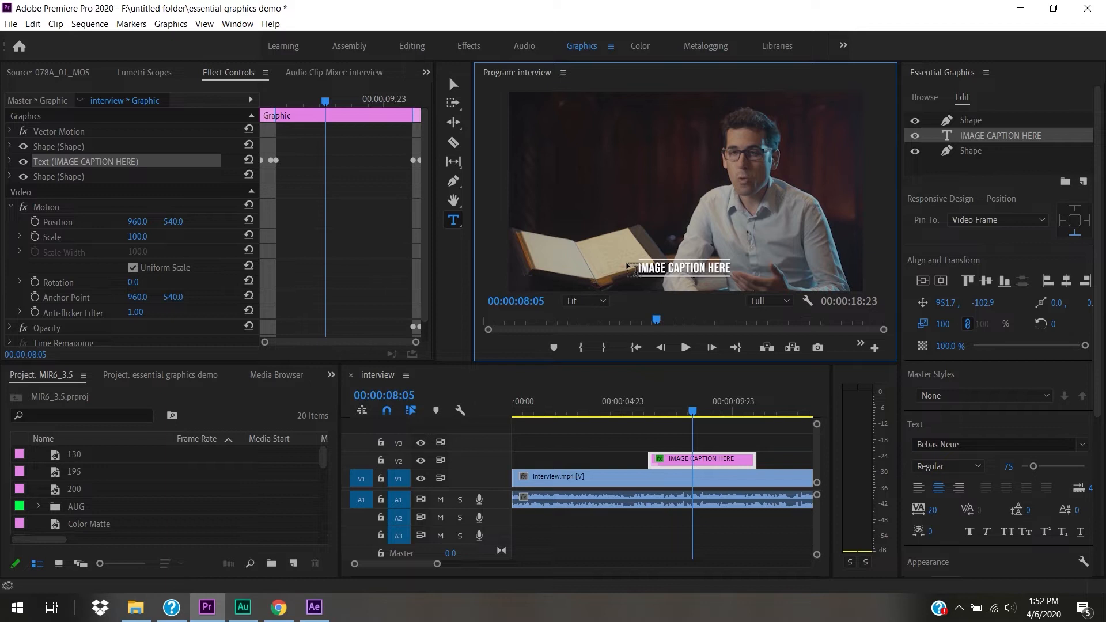
{"action": "type", "text": "NEW"}
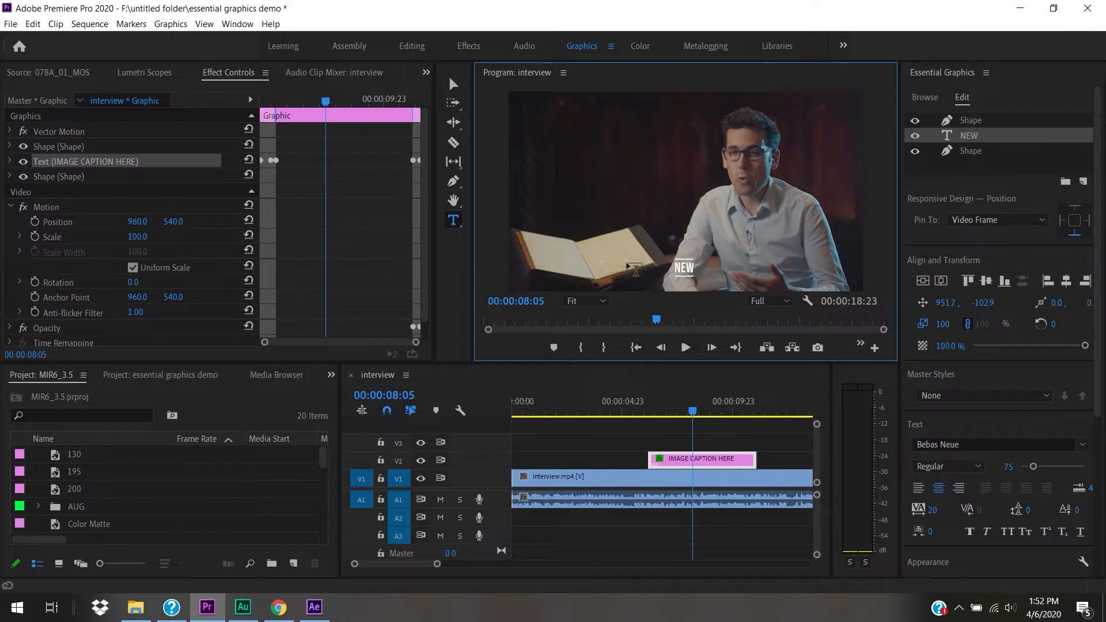
{"action": "type", "text": " TITLE"}
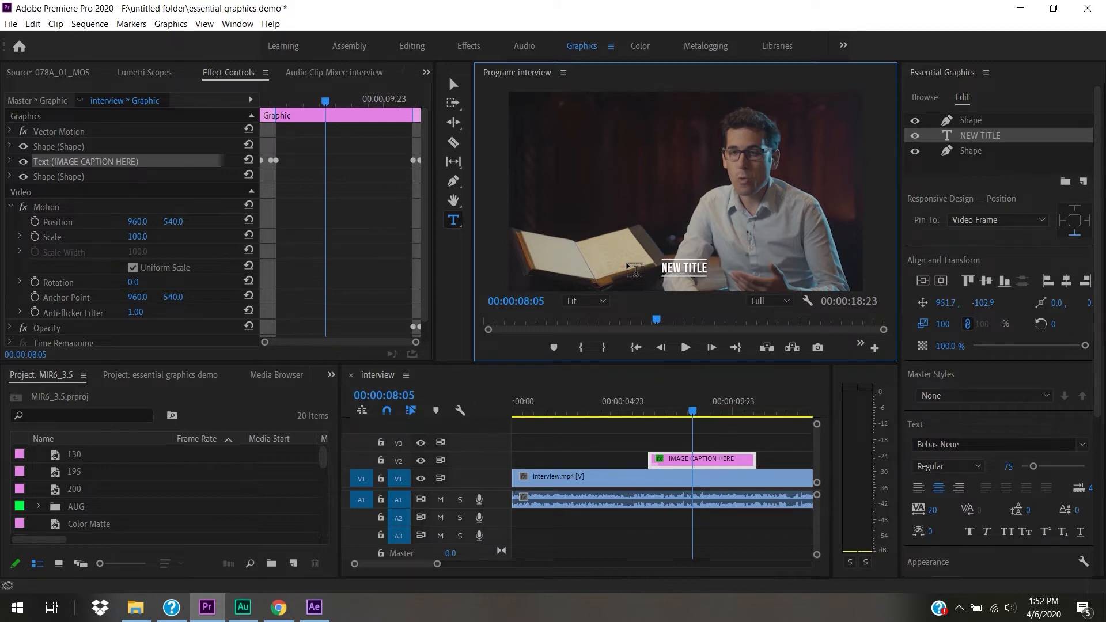
{"action": "left_click", "coordinate": [453, 86]}
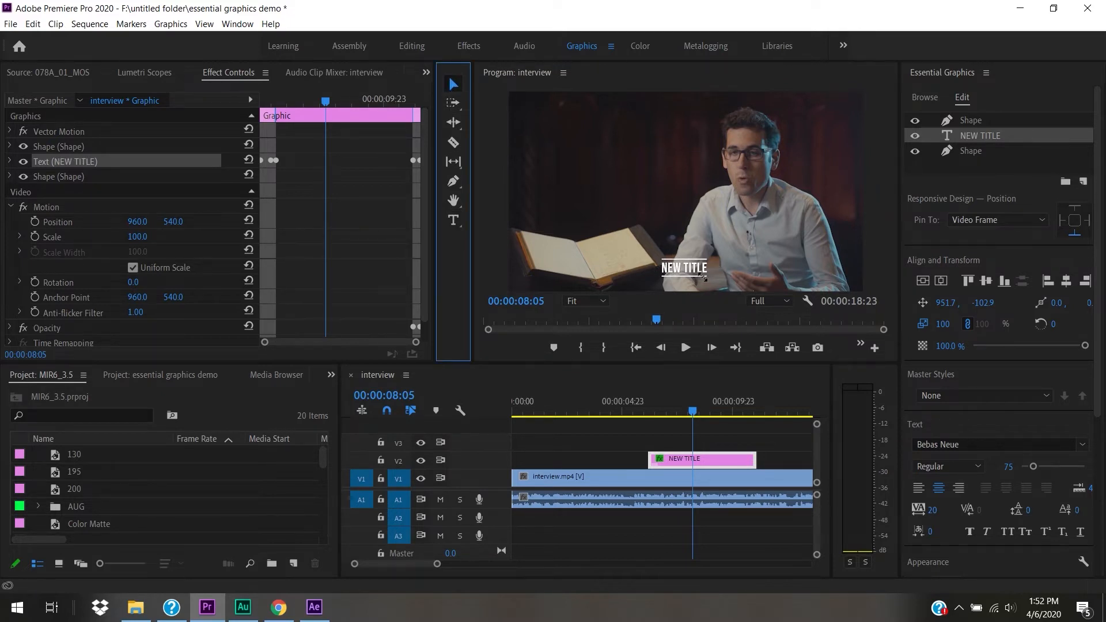
{"action": "left_click_drag", "start_coordinate": [692, 413], "coordinate": [705, 433]}
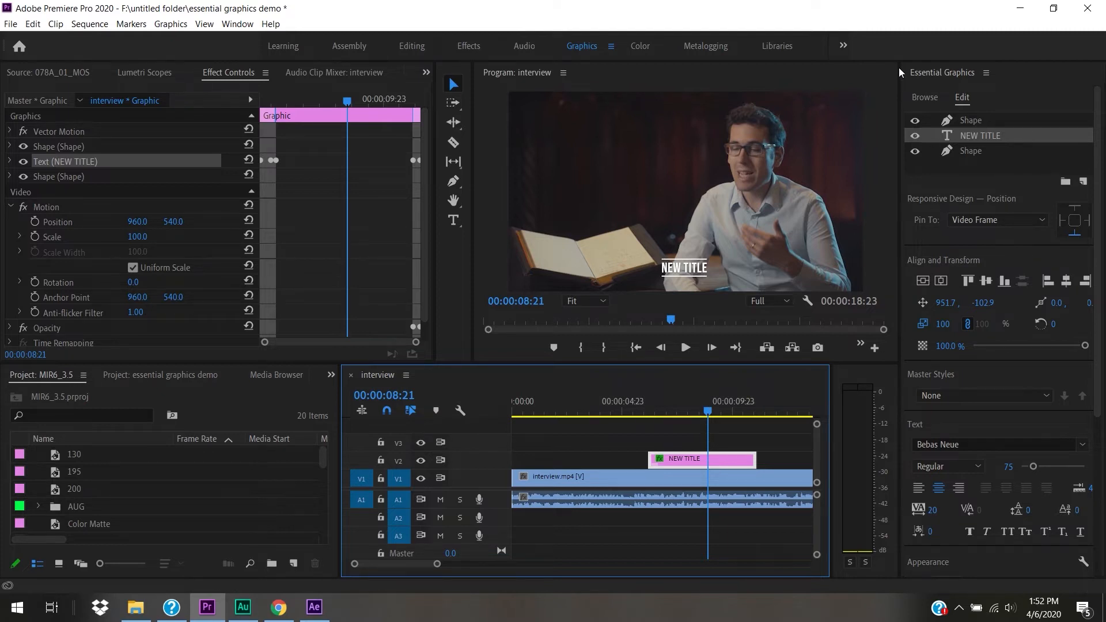
- Browse Adobe Stock templates filtered to free ones and resize the preview thumbnails
{"action": "left_click", "coordinate": [925, 97]}
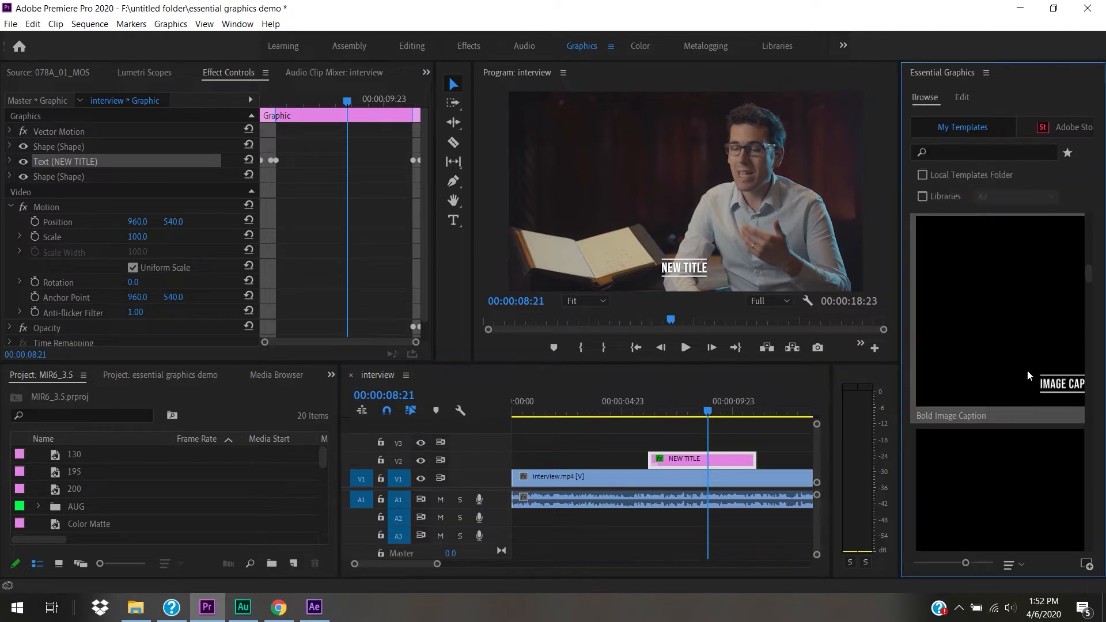
{"action": "left_click_drag", "start_coordinate": [1089, 277], "coordinate": [1102, 565]}
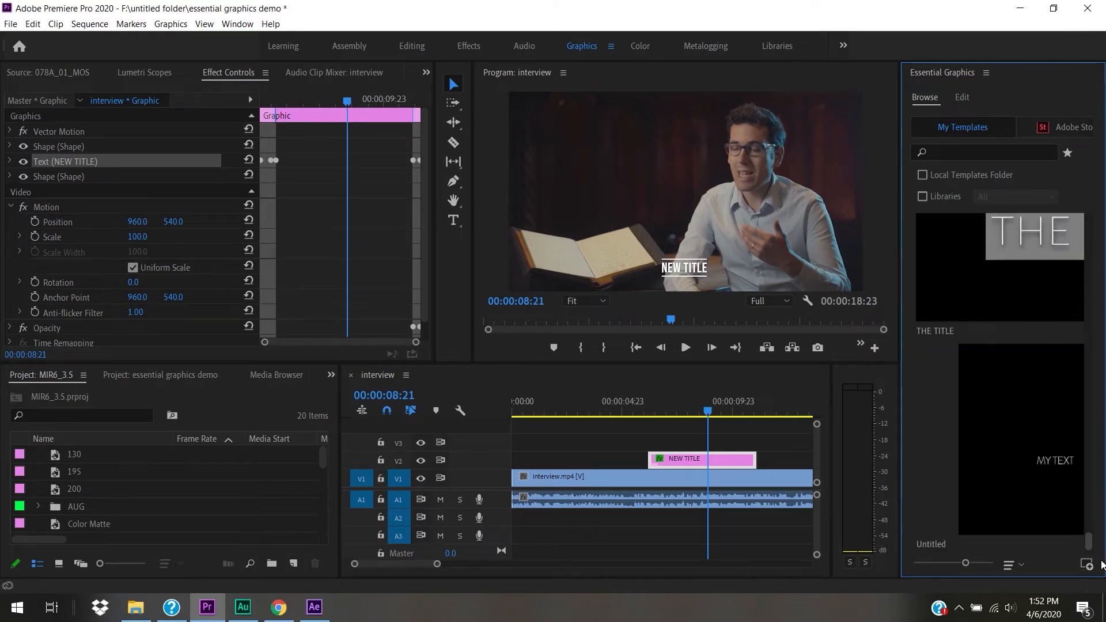
{"action": "left_click", "coordinate": [1060, 129]}
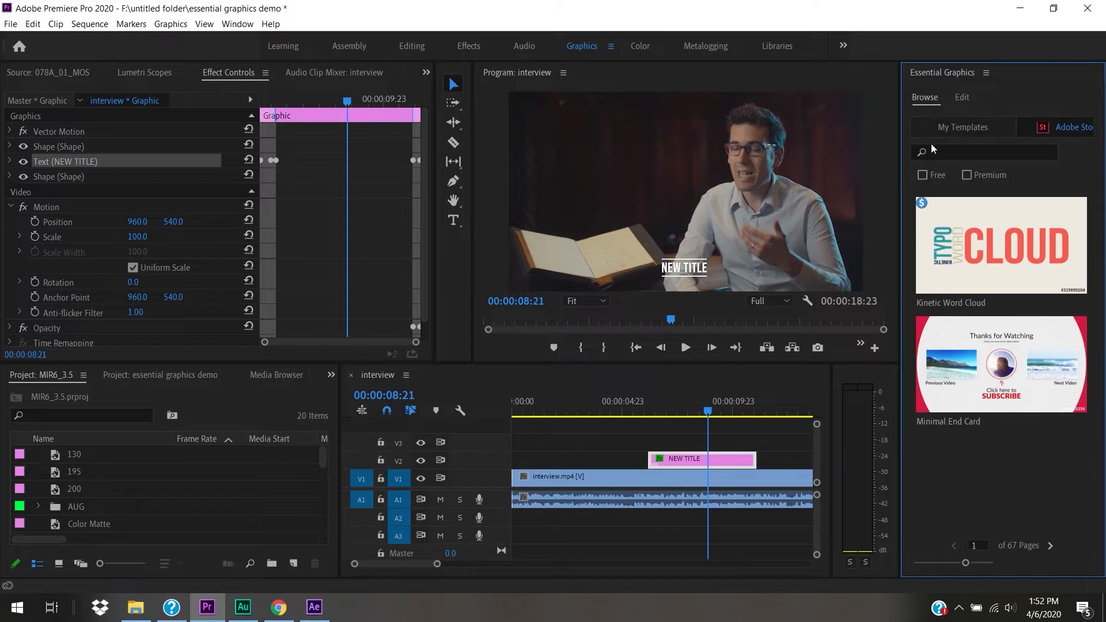
{"action": "left_click", "coordinate": [923, 175]}
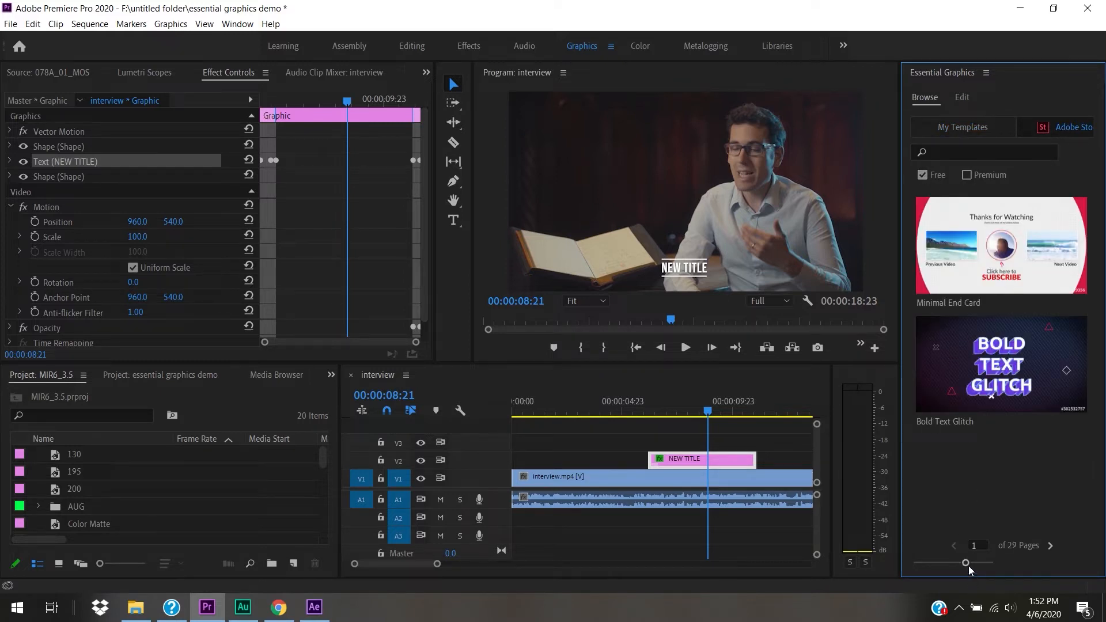
{"action": "left_click_drag", "start_coordinate": [966, 563], "coordinate": [934, 569]}
- Page forward through six pages of templates, then delete the NEW TITLE clip from the sequence
{"action": "mouse_move", "coordinate": [1081, 392]}
{"action": "left_click", "coordinate": [1050, 546]}
{"action": "left_click", "coordinate": [1050, 547]}
{"action": "left_click", "coordinate": [1050, 546]}
{"action": "left_click", "coordinate": [1051, 546]}
{"action": "left_click", "coordinate": [1051, 546]}
{"action": "mouse_move", "coordinate": [960, 394]}
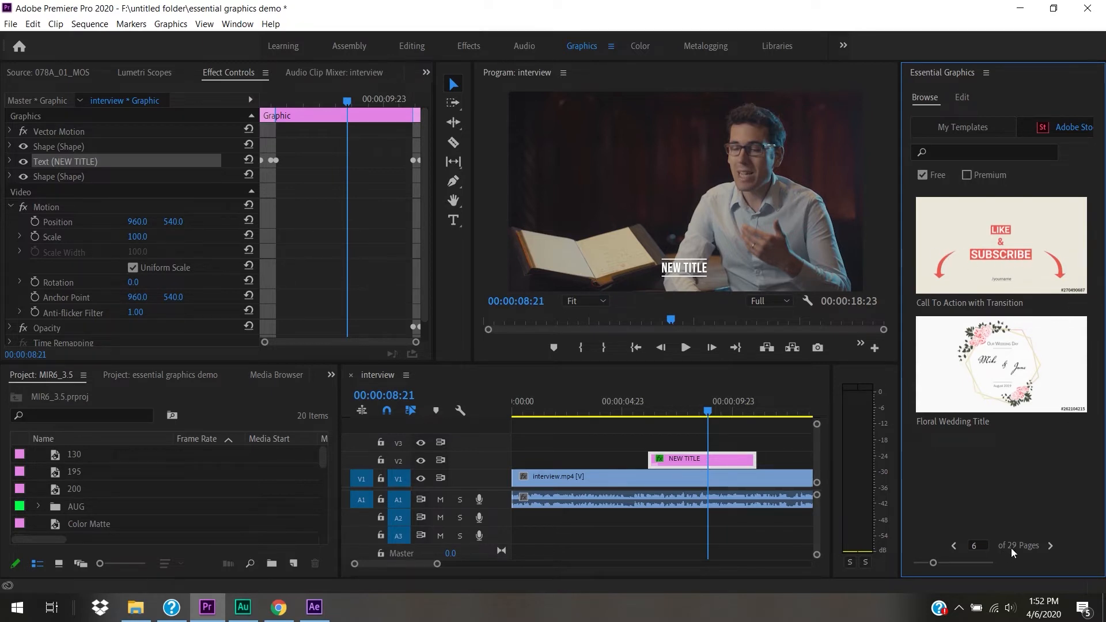
{"action": "left_click", "coordinate": [1051, 546]}
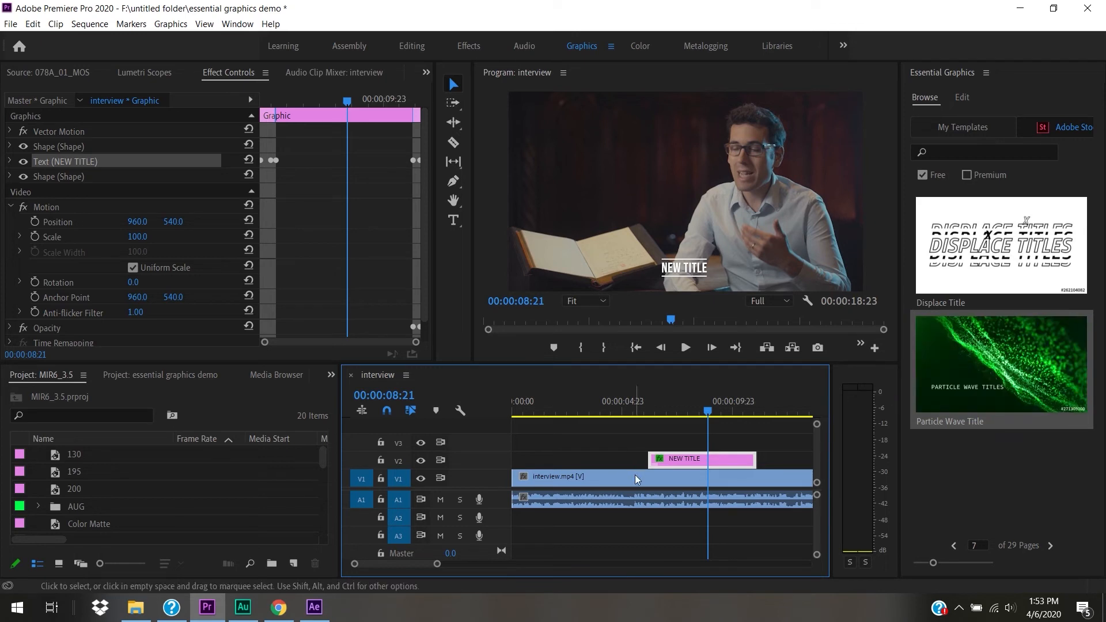
{"action": "key", "text": "Delete"}
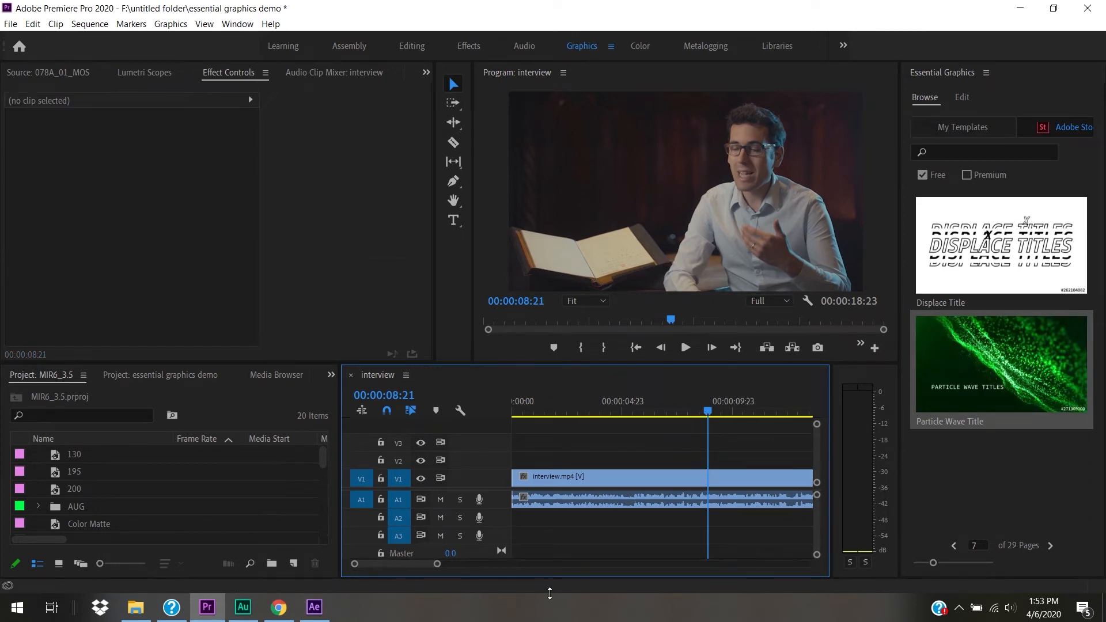
- In After Effects, create Comp 1 at 1920x1080 with a 0:00:10:00 duration
{"action": "left_click", "coordinate": [315, 608]}
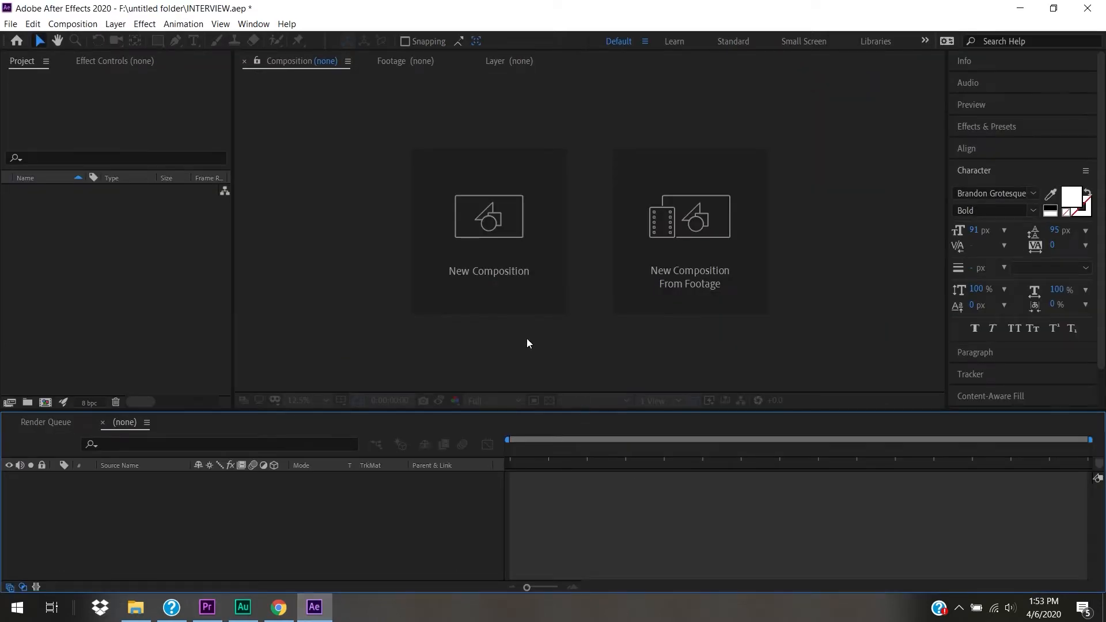
{"action": "left_click", "coordinate": [460, 252]}
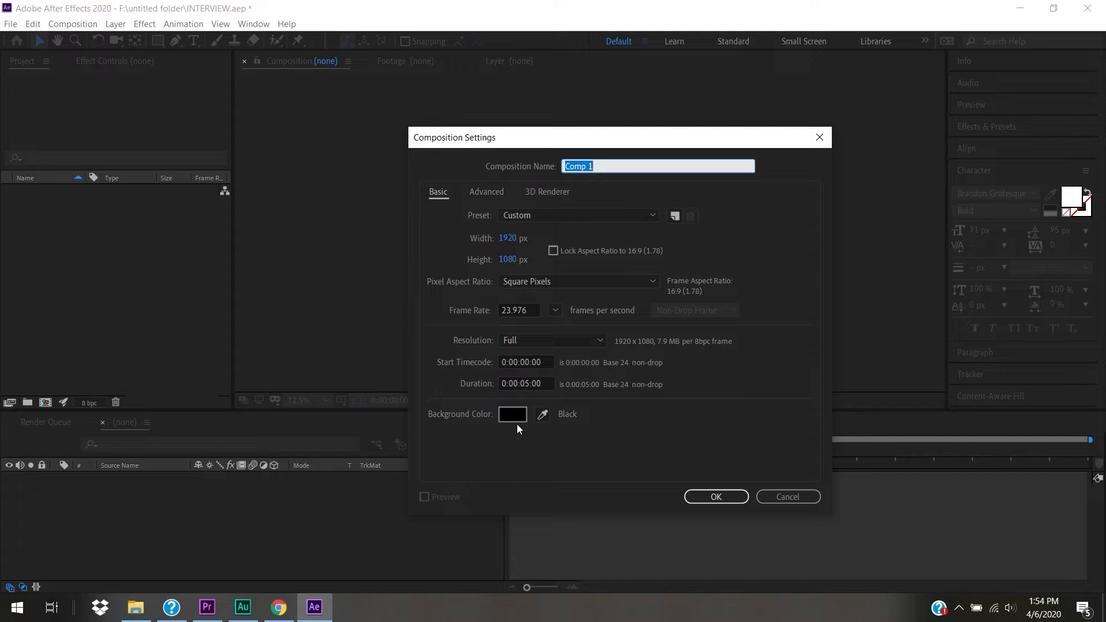
{"action": "left_click_drag", "start_coordinate": [529, 385], "coordinate": [523, 385]}
{"action": "type", "text": "10"}
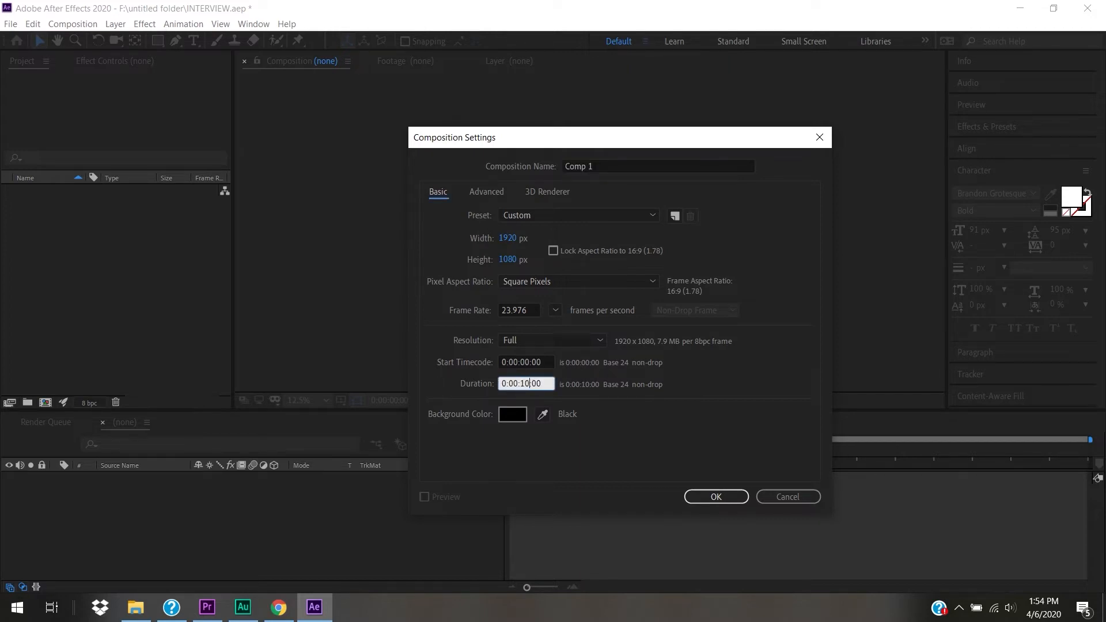
{"action": "left_click", "coordinate": [716, 498]}
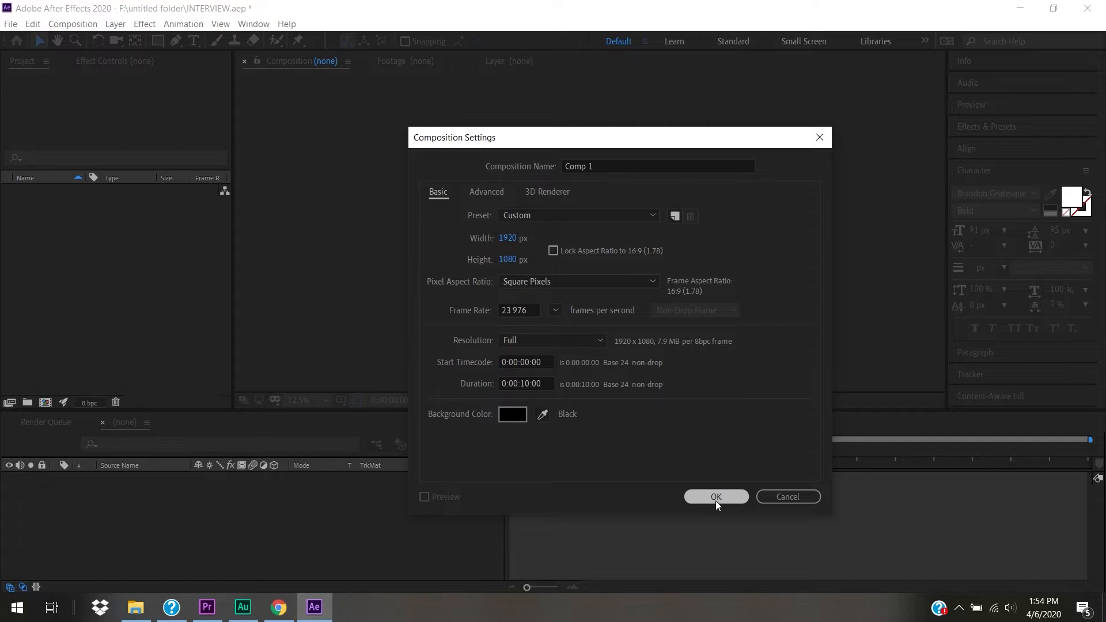
{"action": "left_click", "coordinate": [717, 499]}
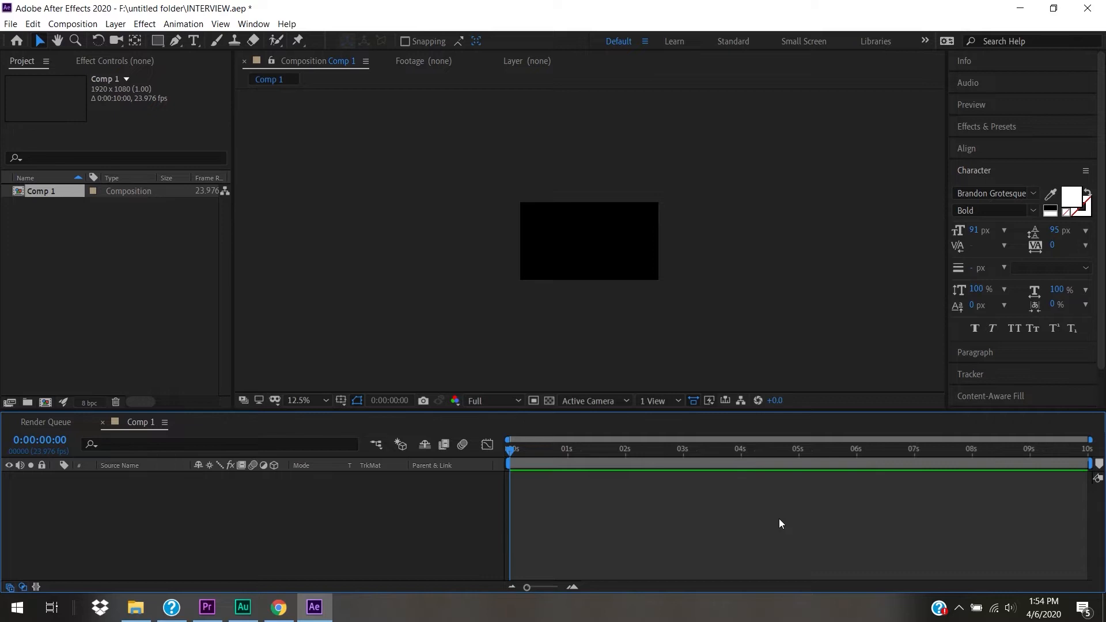
{"action": "left_click", "coordinate": [499, 321]}
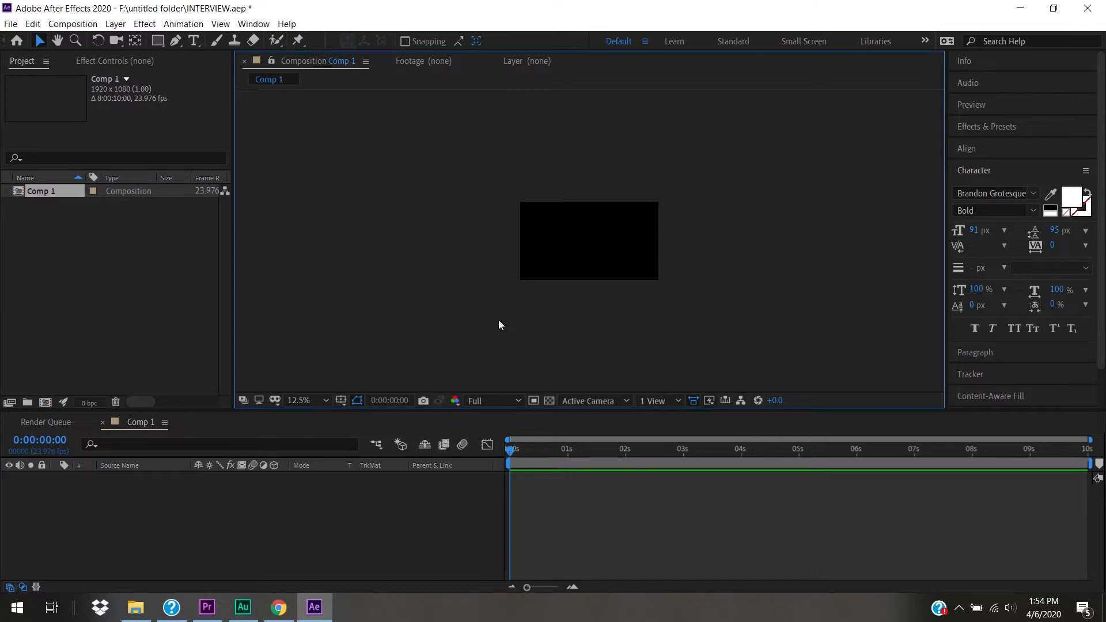
- Turn on the Title/Action Safe overlay in the Comp 1 viewer and zoom in
{"action": "left_click", "coordinate": [341, 400]}
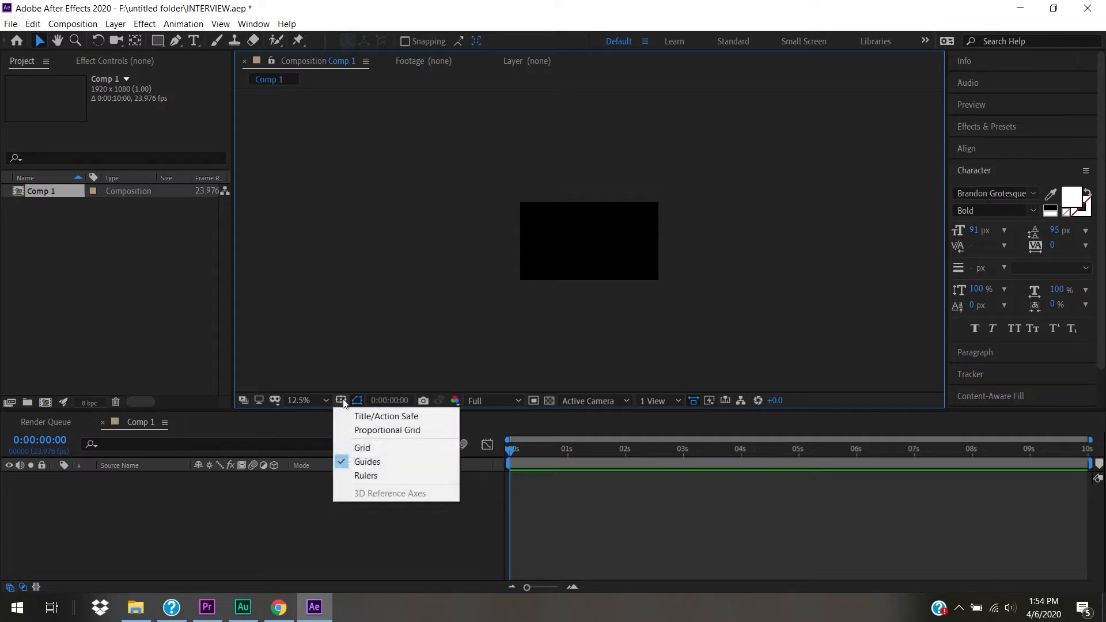
{"action": "left_click", "coordinate": [370, 418]}
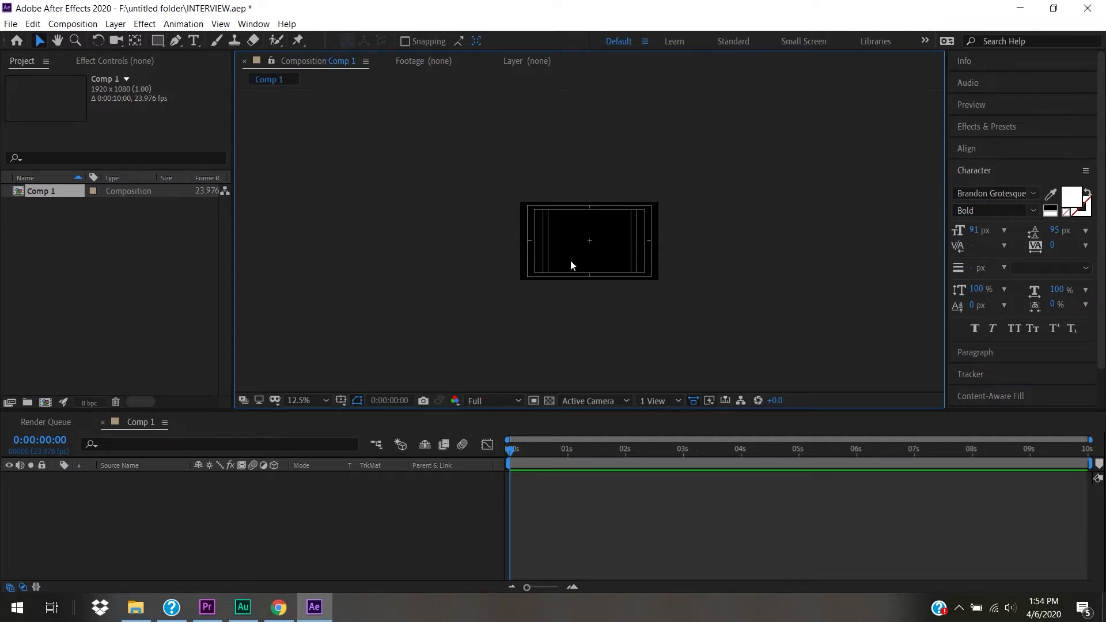
{"action": "scroll", "coordinate": [571, 261], "scroll_direction": "up", "scroll_amount": 2}
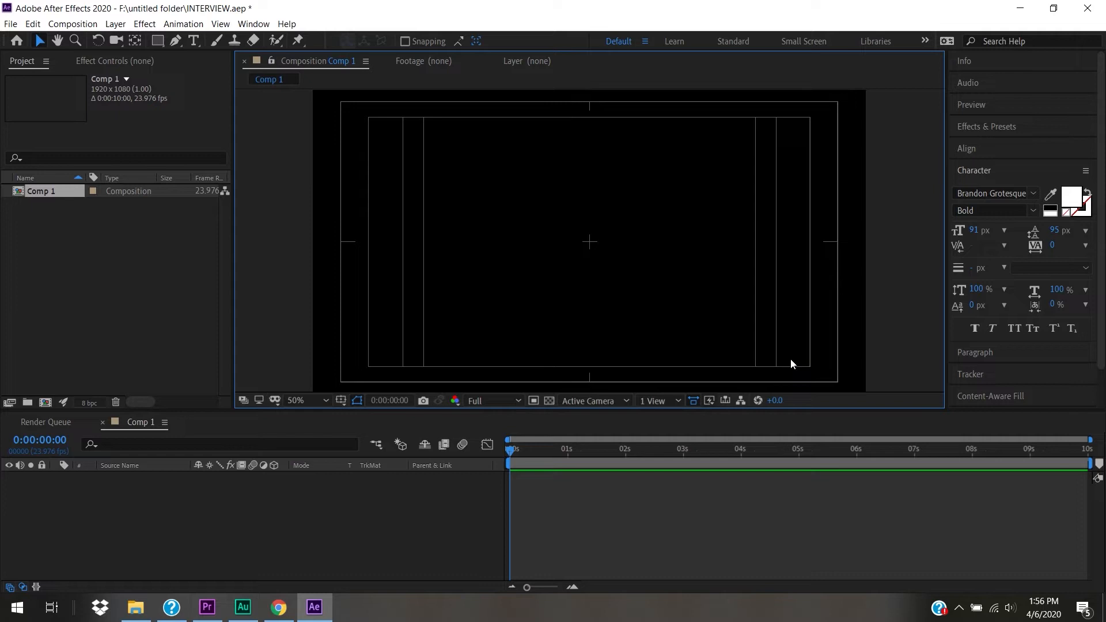
- Type FIRSTNAME LASTNAME in the lower left at 71 px and shift it left
{"action": "key", "text": "ctrl+t"}
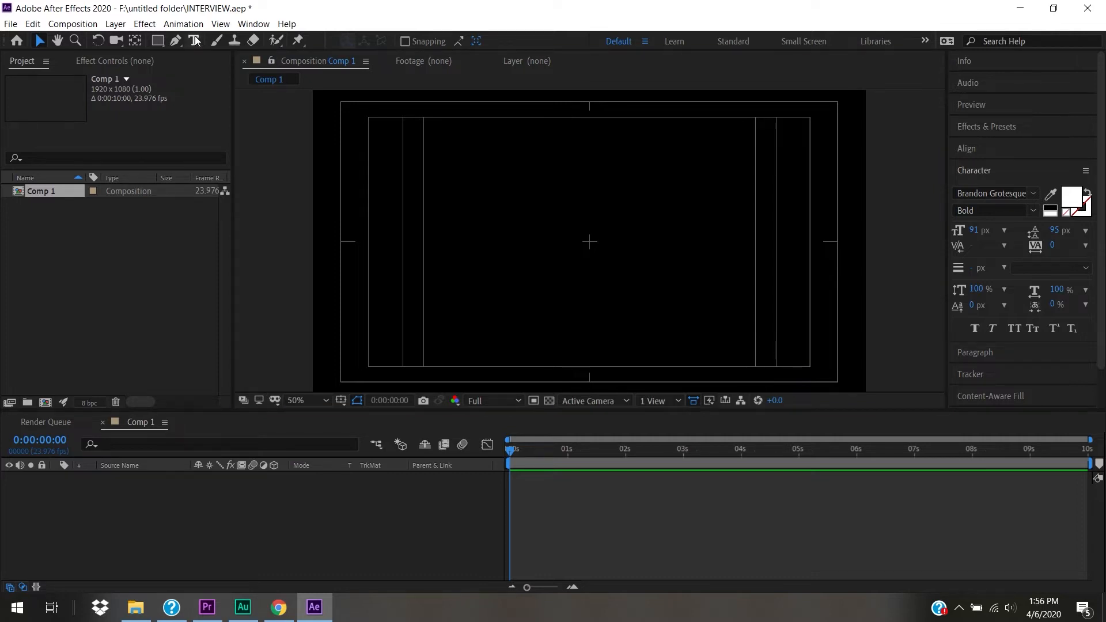
{"action": "left_click_drag", "start_coordinate": [380, 306], "coordinate": [571, 332]}
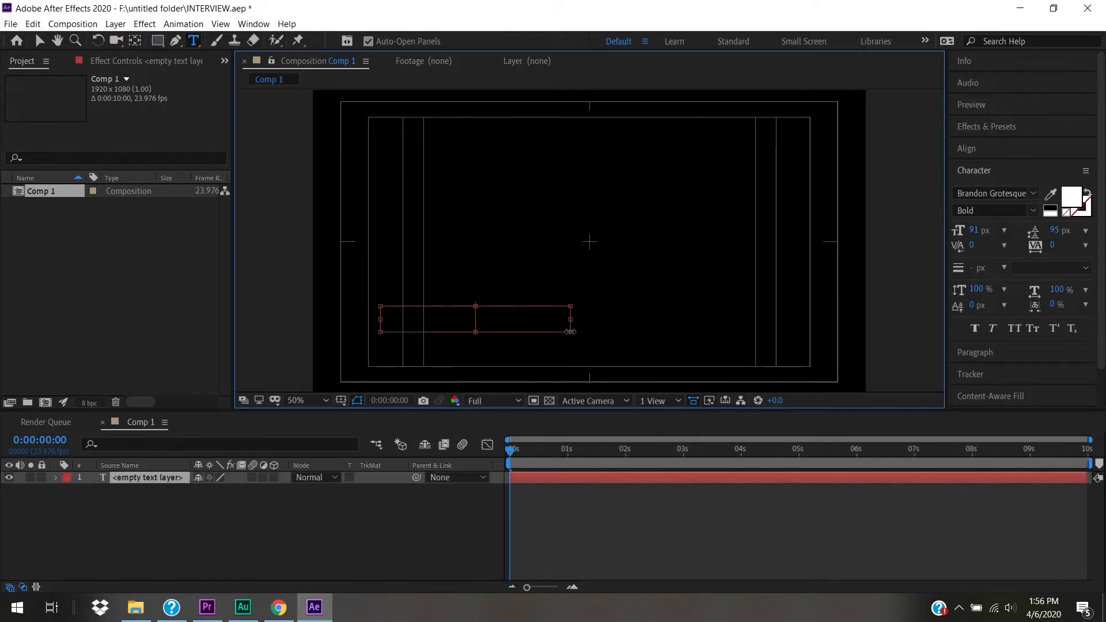
{"action": "type", "text": "frirst"}
{"action": "key", "text": "BackSpace"}
{"action": "key", "text": "BackSpace"}
{"action": "key", "text": "BackSpace"}
{"action": "key", "text": "BackSpace"}
{"action": "key", "text": "BackSpace"}
{"action": "key", "text": "BackSpace"}
{"action": "type", "text": "FIRSTNAME LASTNAME"}
{"action": "mouse_move", "coordinate": [570, 331]}
{"action": "left_mouse_down"}
{"action": "mouse_move", "coordinate": [691, 332]}
{"action": "mouse_move", "coordinate": [391, 336]}
{"action": "mouse_move", "coordinate": [371, 326]}
{"action": "left_mouse_up"}
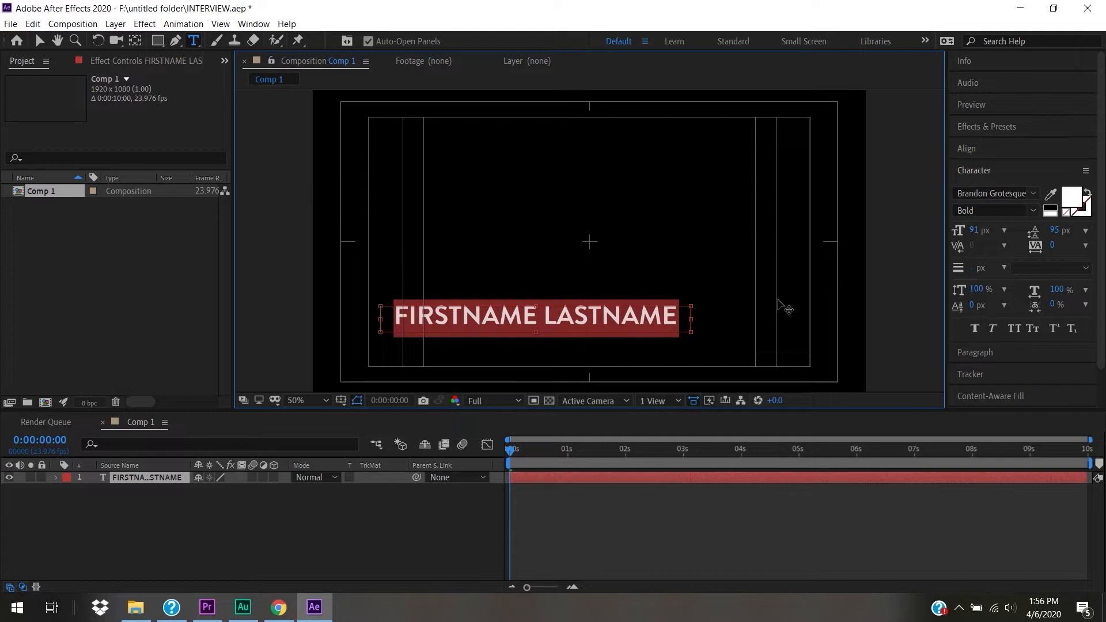
{"action": "left_click_drag", "start_coordinate": [980, 230], "coordinate": [964, 229]}
{"action": "left_click", "coordinate": [40, 41]}
{"action": "left_click_drag", "start_coordinate": [463, 313], "coordinate": [408, 314]}
{"action": "key", "text": "Caps_Lock"}
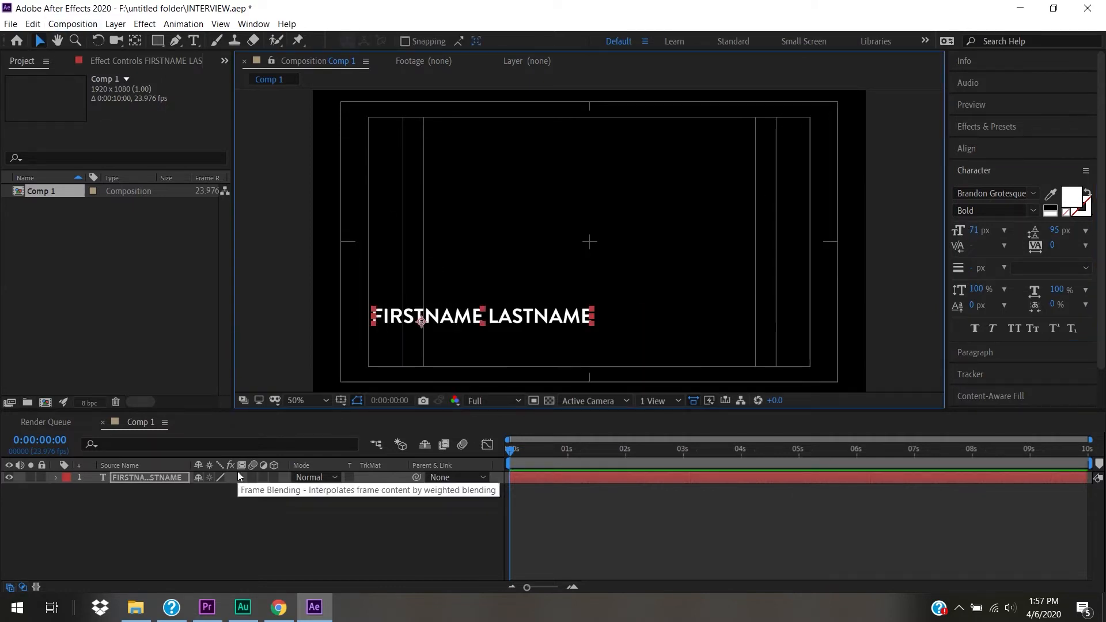
- Duplicate the name layer below it, retyped as PROFESSION OR POSITION at 61 px
{"action": "left_click", "coordinate": [155, 476]}
{"action": "key", "text": "ctrl+d"}
{"action": "left_click_drag", "start_coordinate": [449, 320], "coordinate": [450, 345]}
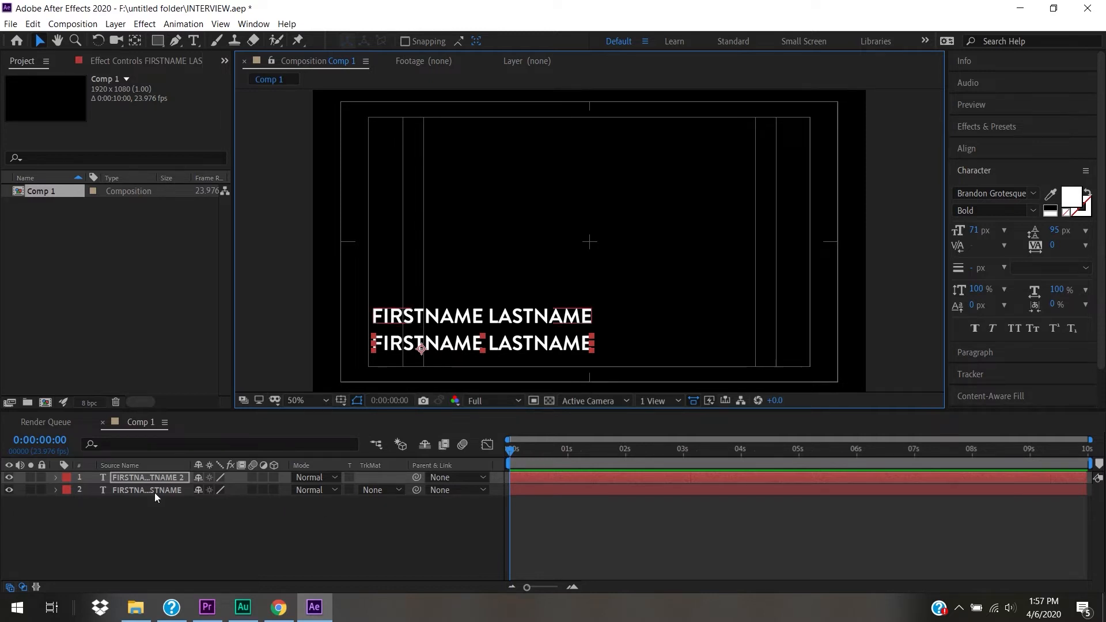
{"action": "double_click", "coordinate": [528, 347]}
{"action": "type", "text": "POSTION"}
{"action": "key", "text": "BackSpace"}
{"action": "key", "text": "BackSpace"}
{"action": "key", "text": "BackSpace"}
{"action": "key", "text": "BackSpace"}
{"action": "key", "text": "BackSpace"}
{"action": "key", "text": "BackSpace"}
{"action": "type", "text": "RODFESSIONA"}
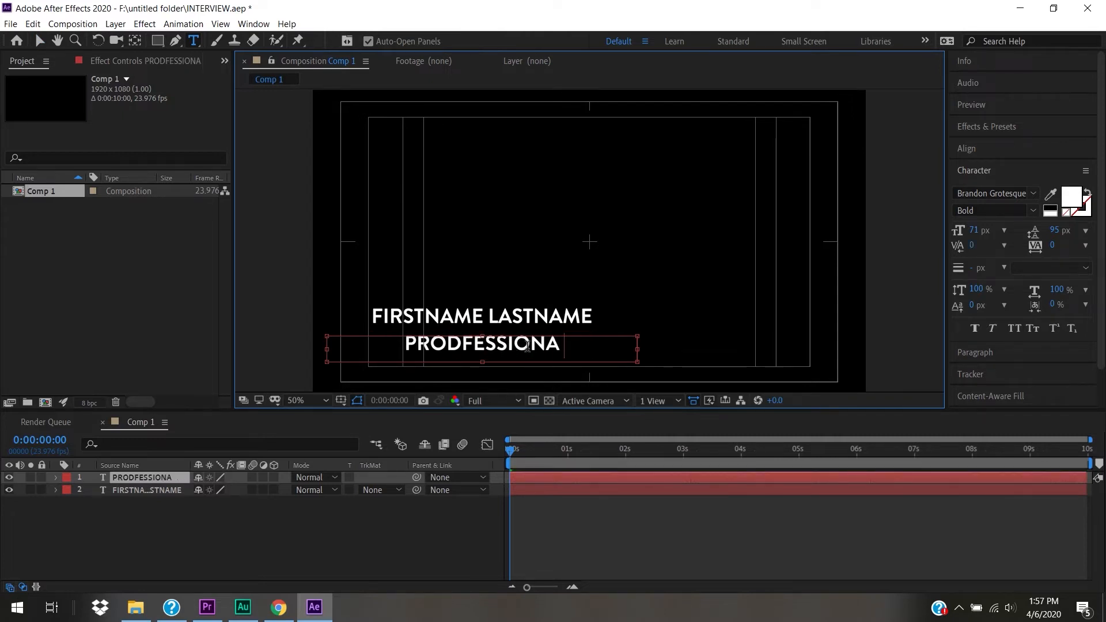
{"action": "key", "text": "BackSpace"}
{"action": "key", "text": "BackSpace"}
{"action": "key", "text": "BackSpace"}
{"action": "key", "text": "BackSpace"}
{"action": "key", "text": "BackSpace"}
{"action": "key", "text": "BackSpace"}
{"action": "key", "text": "BackSpace"}
{"action": "key", "text": "BackSpace"}
{"action": "key", "text": "BackSpace"}
{"action": "key", "text": "BackSpace"}
{"action": "key", "text": "BackSpace"}
{"action": "key", "text": "BackSpace"}
{"action": "type", "text": "PROFESSION OR POSITION"}
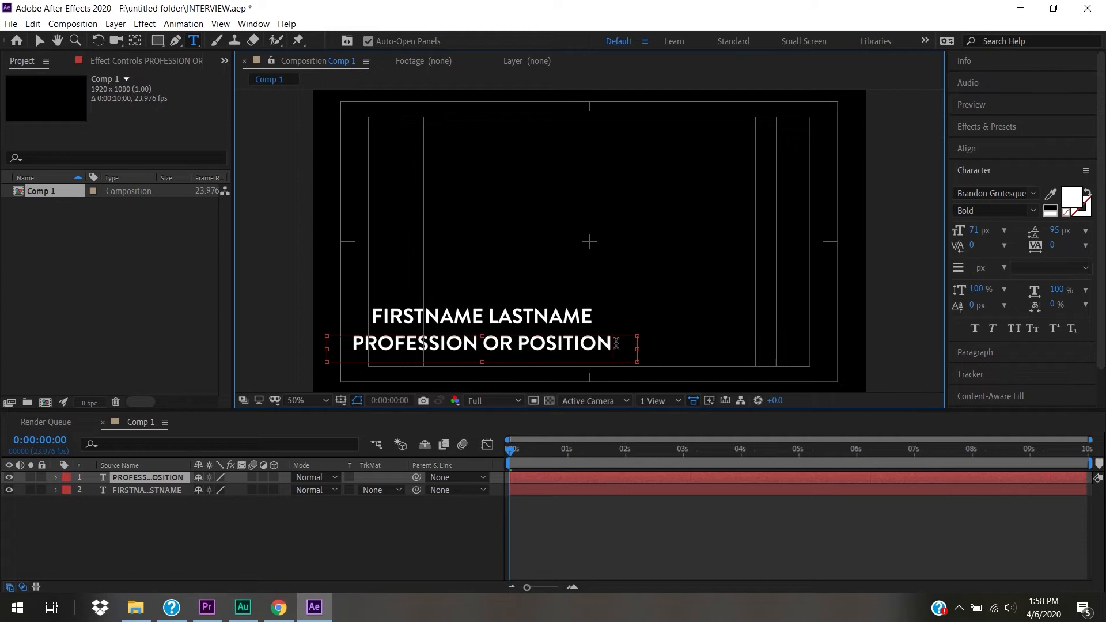
{"action": "left_click_drag", "start_coordinate": [612, 345], "coordinate": [348, 318]}
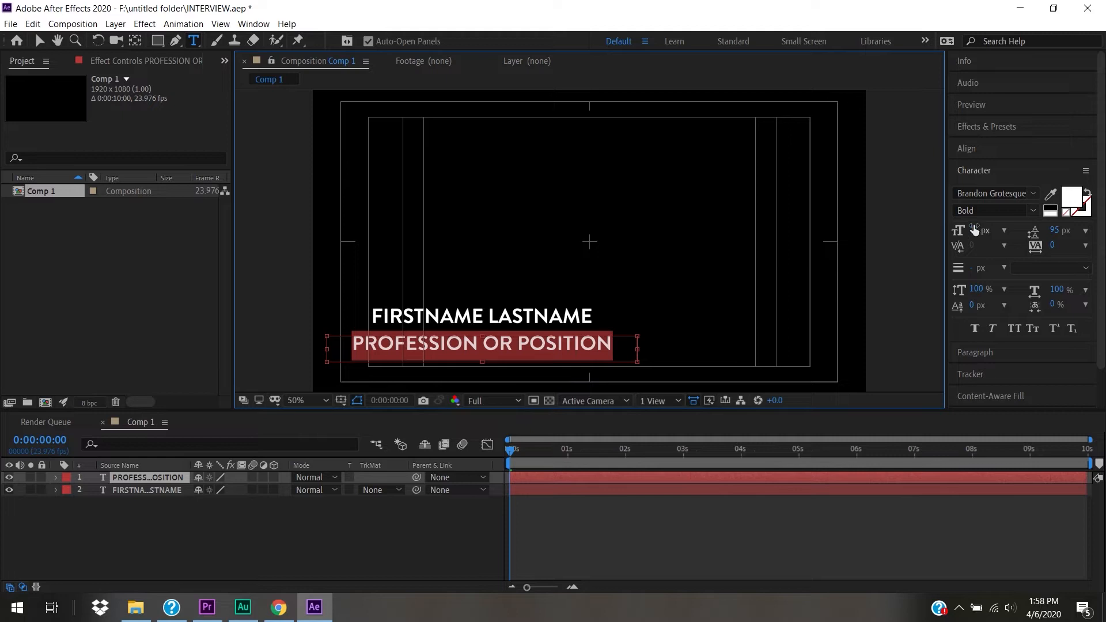
{"action": "left_click_drag", "start_coordinate": [974, 230], "coordinate": [966, 230]}
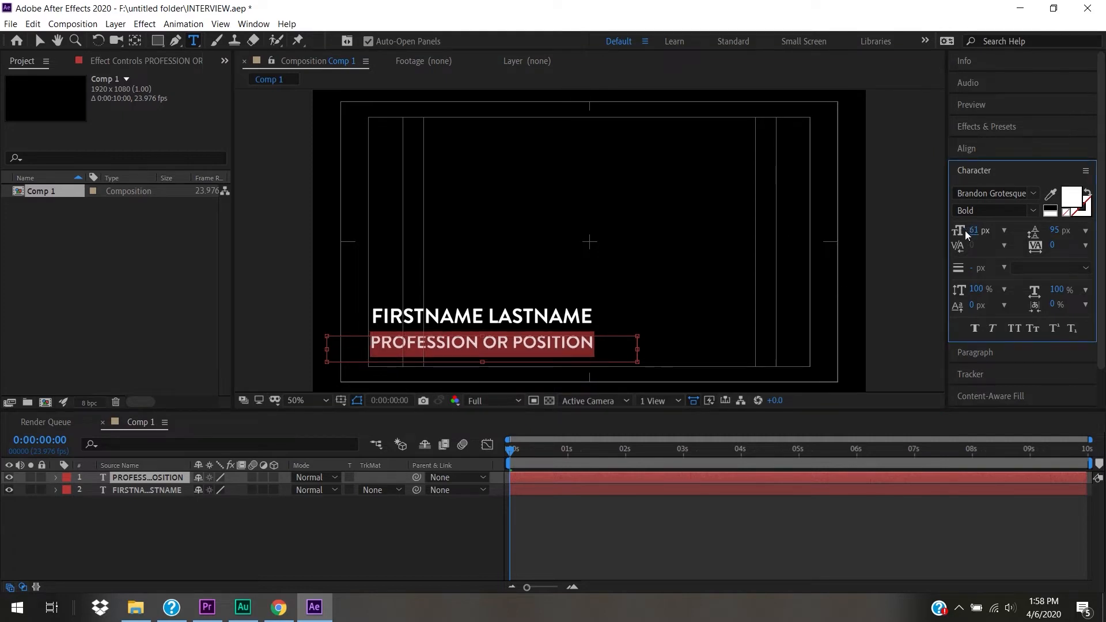
{"action": "left_click", "coordinate": [35, 41]}
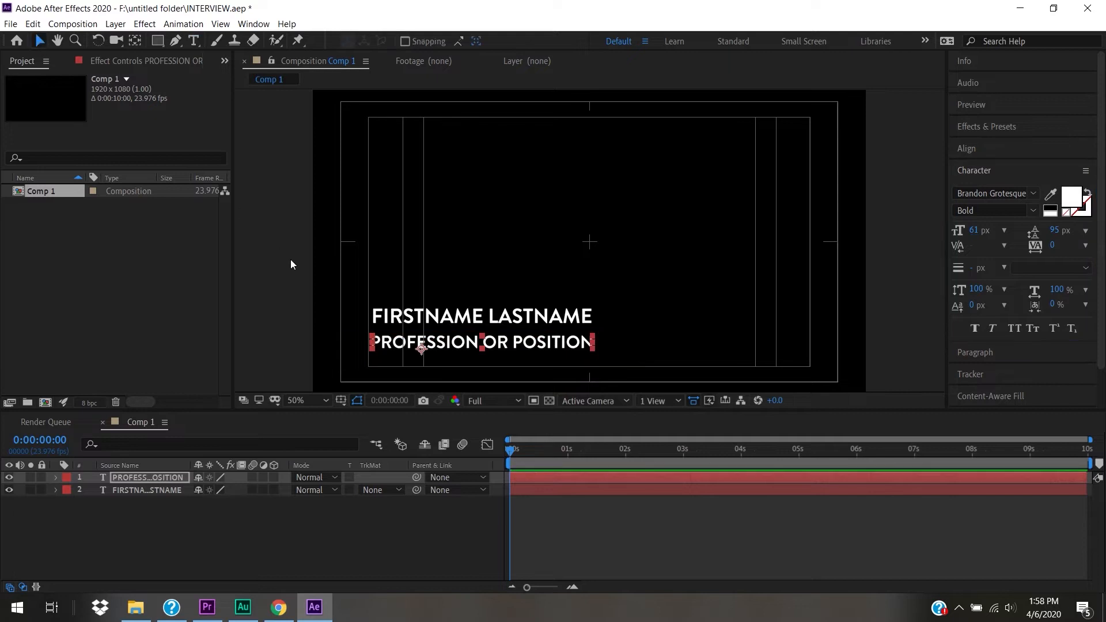
- Draw a horizontal Pen-tool line under the name as a new shape layer
{"action": "key", "text": "g"}
{"action": "left_click", "coordinate": [369, 329]}
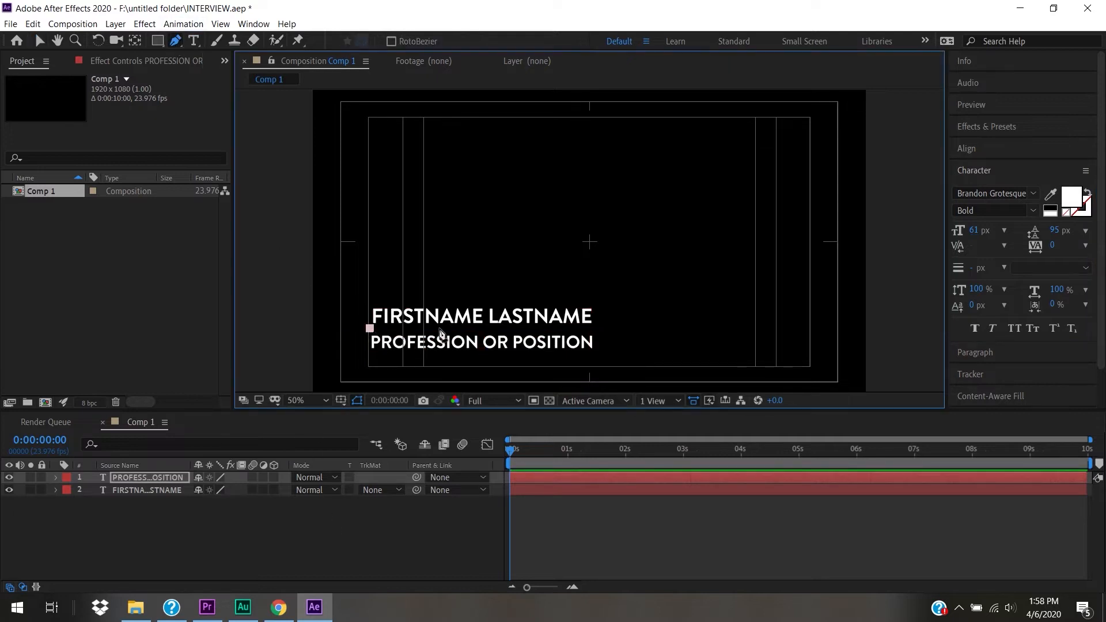
{"action": "left_click", "coordinate": [594, 329]}
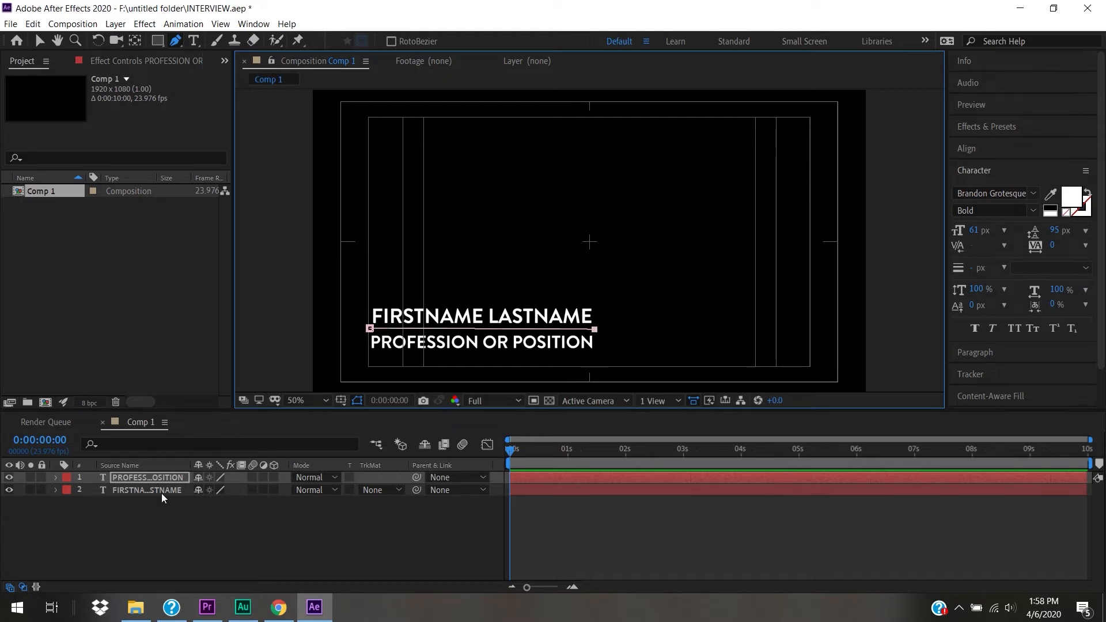
{"action": "left_click", "coordinate": [164, 534]}
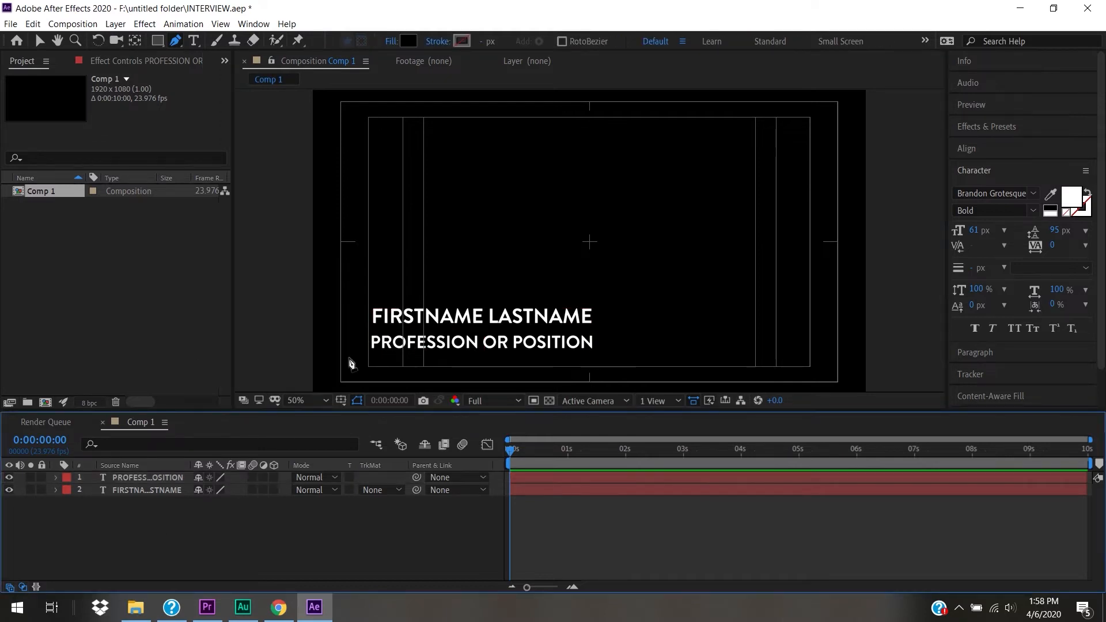
{"action": "left_click", "coordinate": [370, 328]}
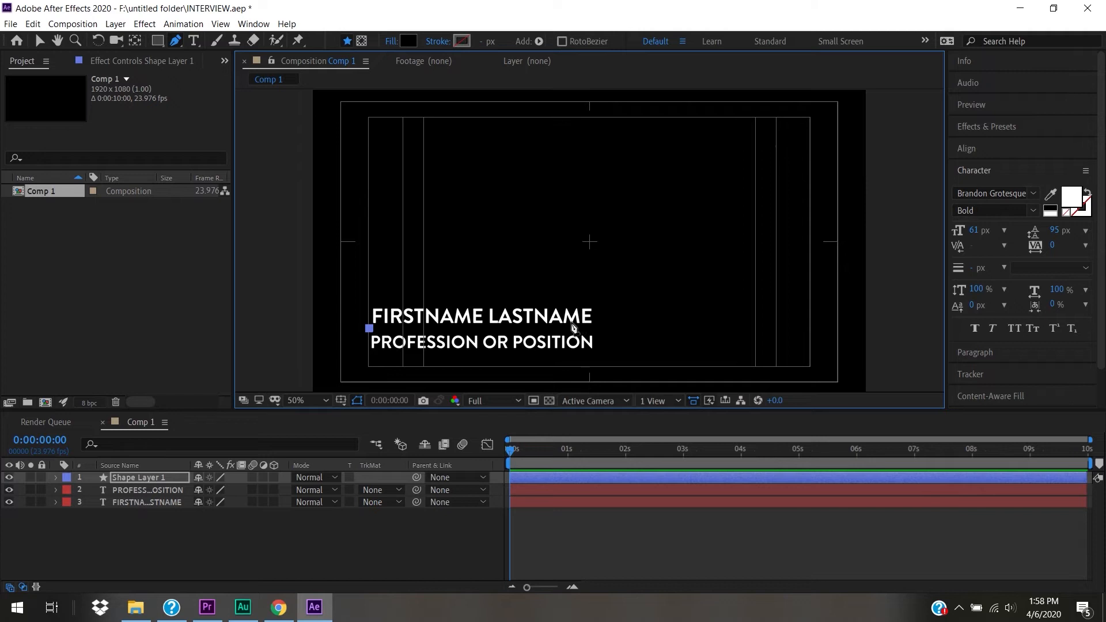
{"action": "left_click", "coordinate": [592, 328]}
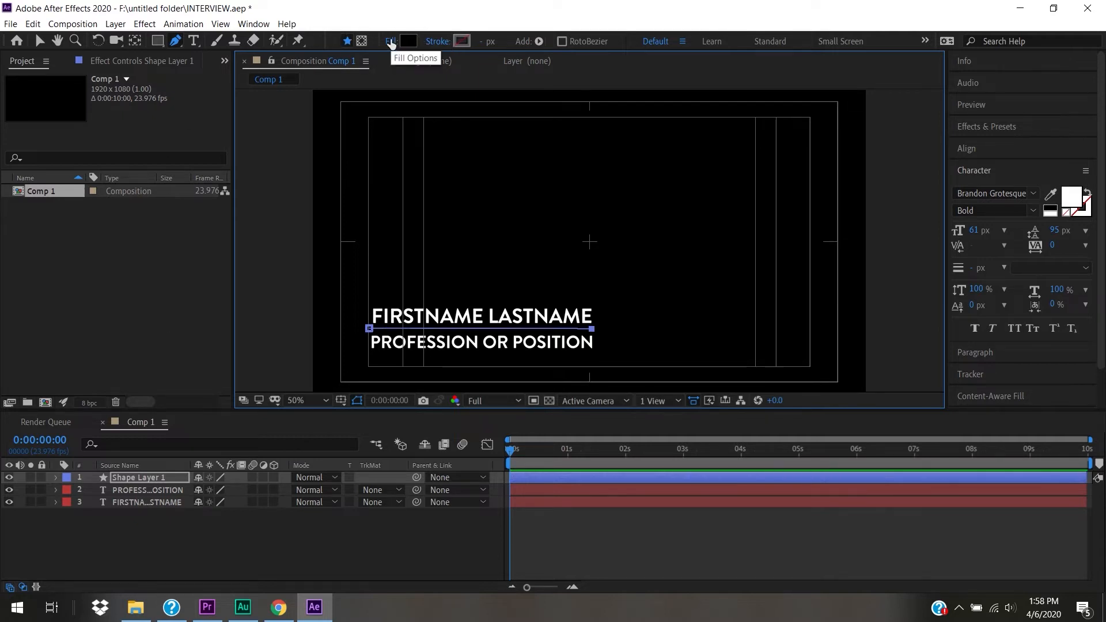
- Give the line a white stroke 10 px wide
{"action": "left_click", "coordinate": [411, 42]}
{"action": "left_click", "coordinate": [410, 38], "text": "alt"}
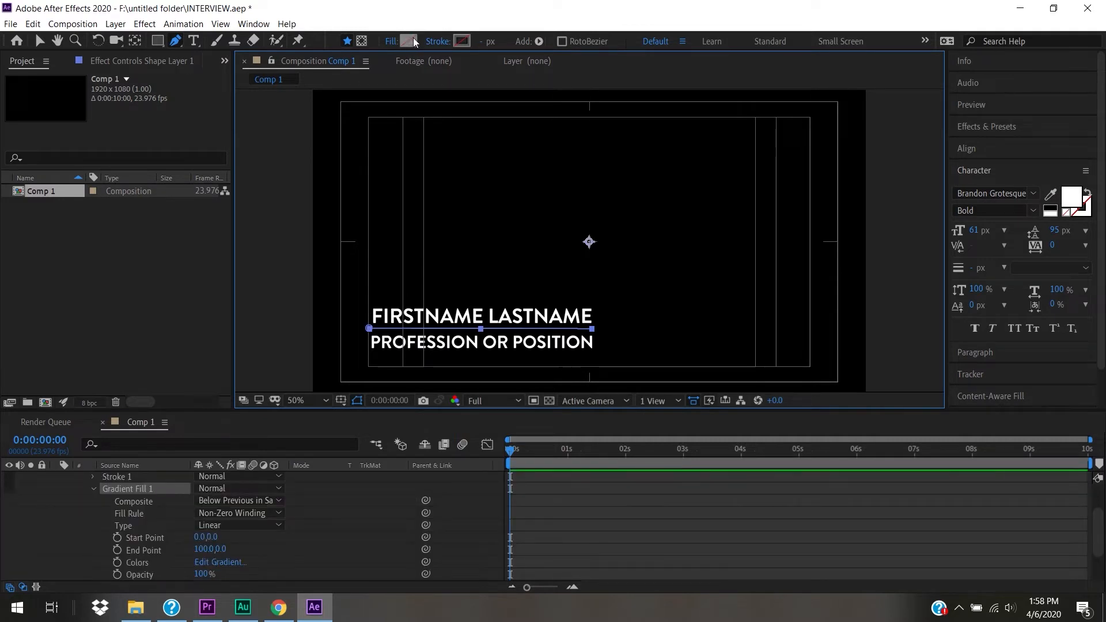
{"action": "left_click", "coordinate": [462, 40]}
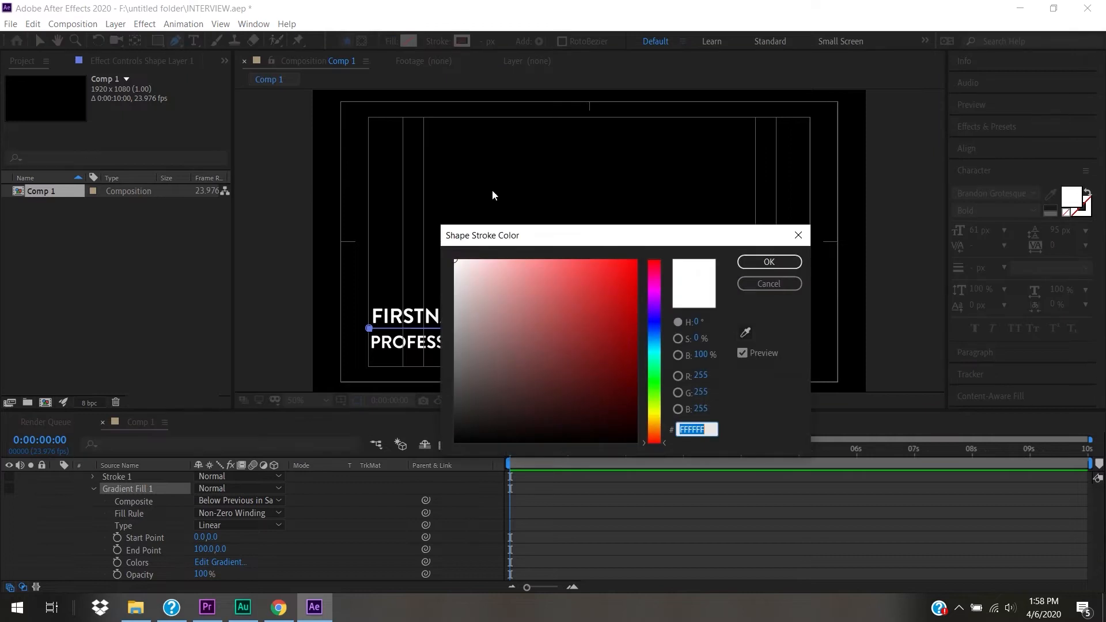
{"action": "left_click", "coordinate": [788, 263]}
{"action": "left_click_drag", "start_coordinate": [480, 44], "coordinate": [485, 41]}
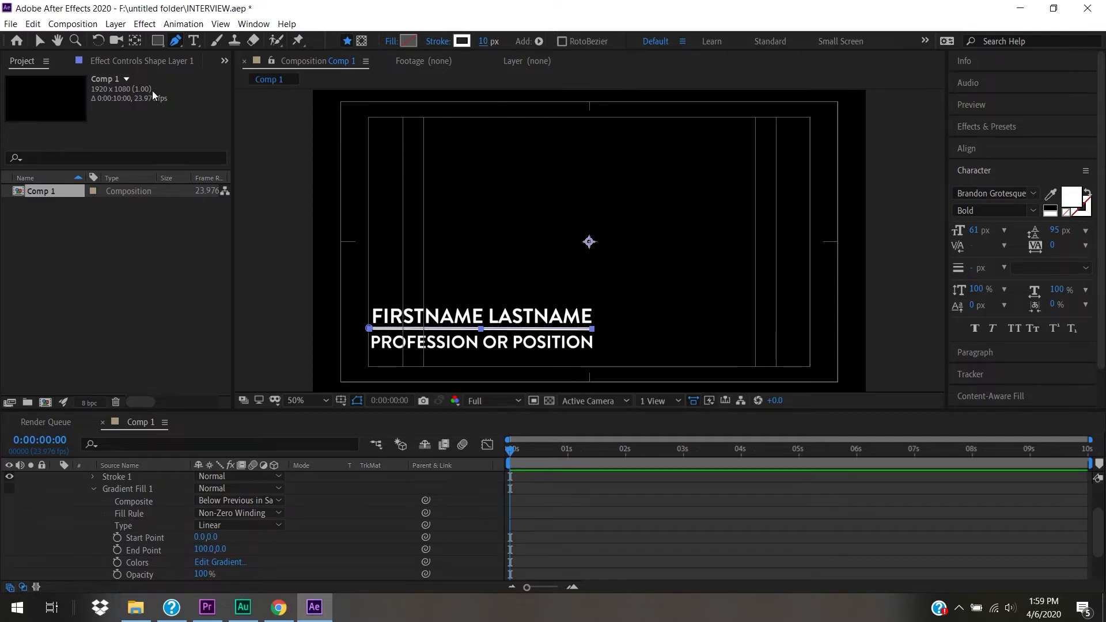
{"action": "key", "text": "v"}
{"action": "left_click", "coordinate": [534, 253]}
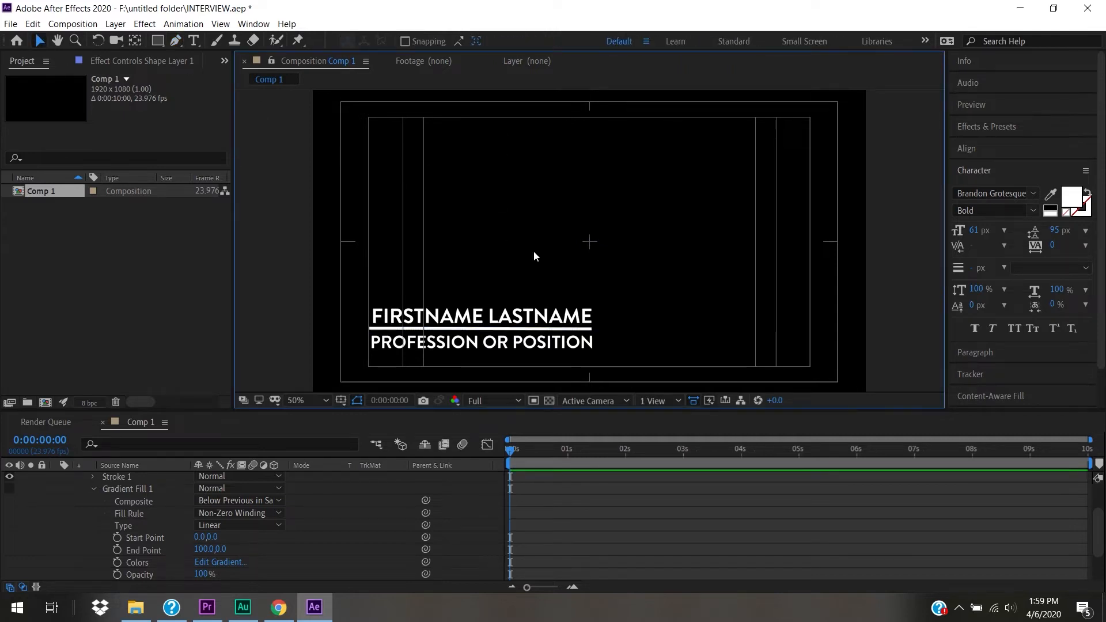
- Set the shape's Stroke 1 Line Cap to Round Cap
{"action": "left_click", "coordinate": [592, 328]}
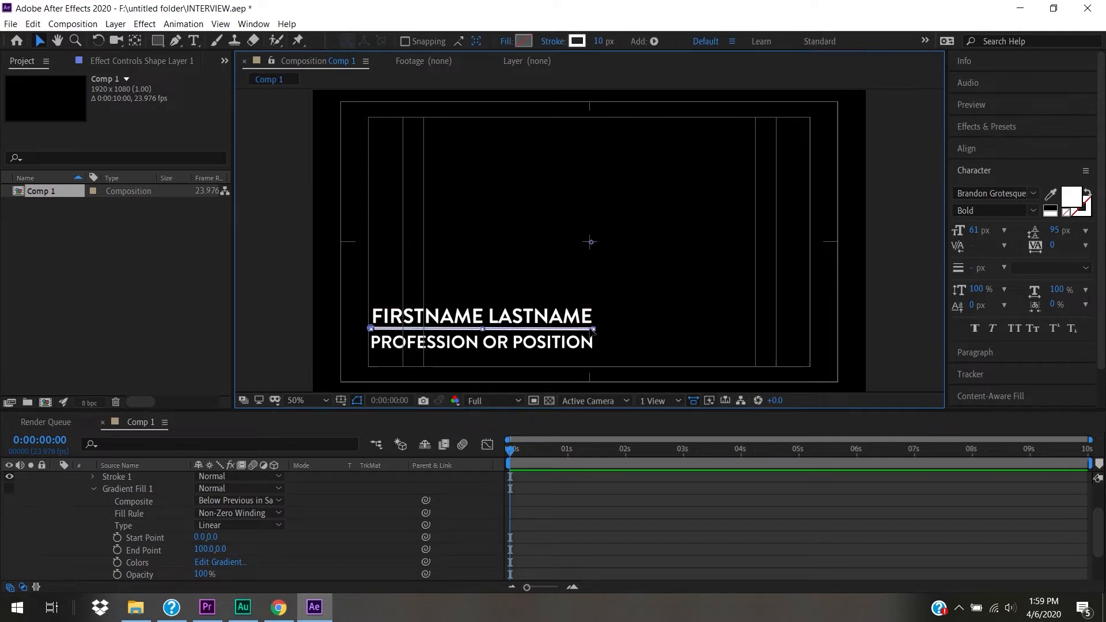
{"action": "left_click", "coordinate": [630, 325]}
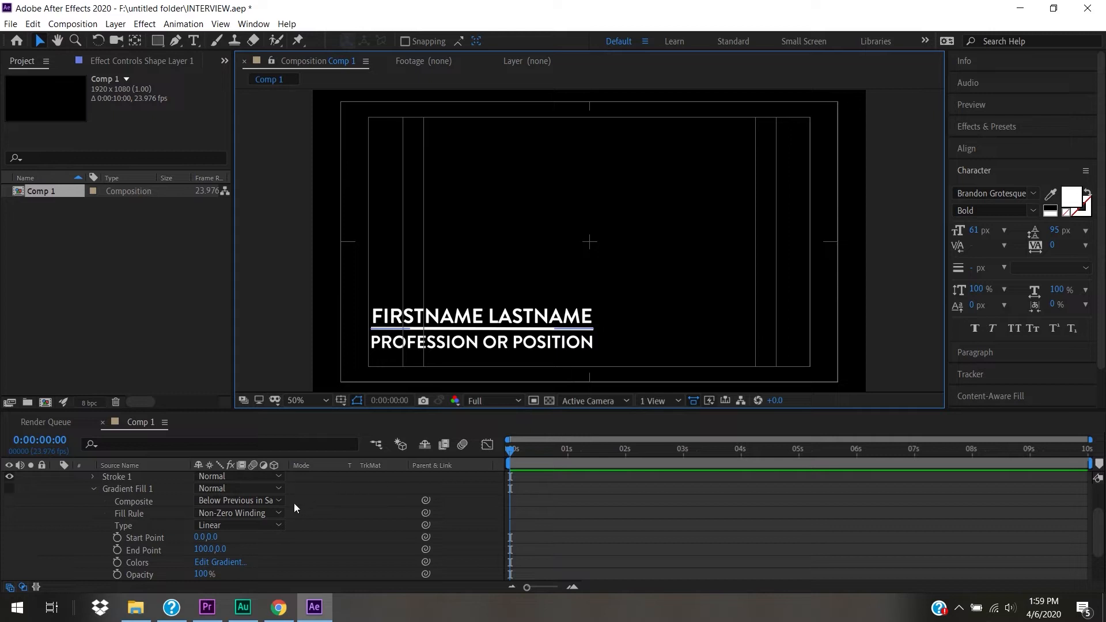
{"action": "left_click", "coordinate": [95, 487]}
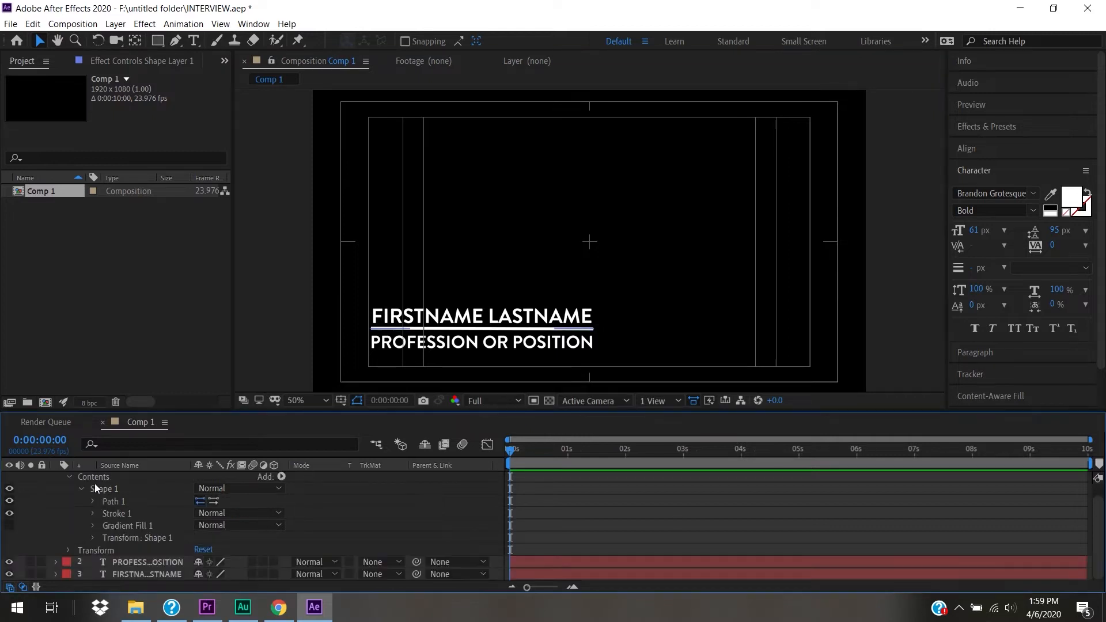
{"action": "left_click", "coordinate": [93, 513]}
{"action": "left_click", "coordinate": [249, 540]}
{"action": "left_click", "coordinate": [252, 565]}
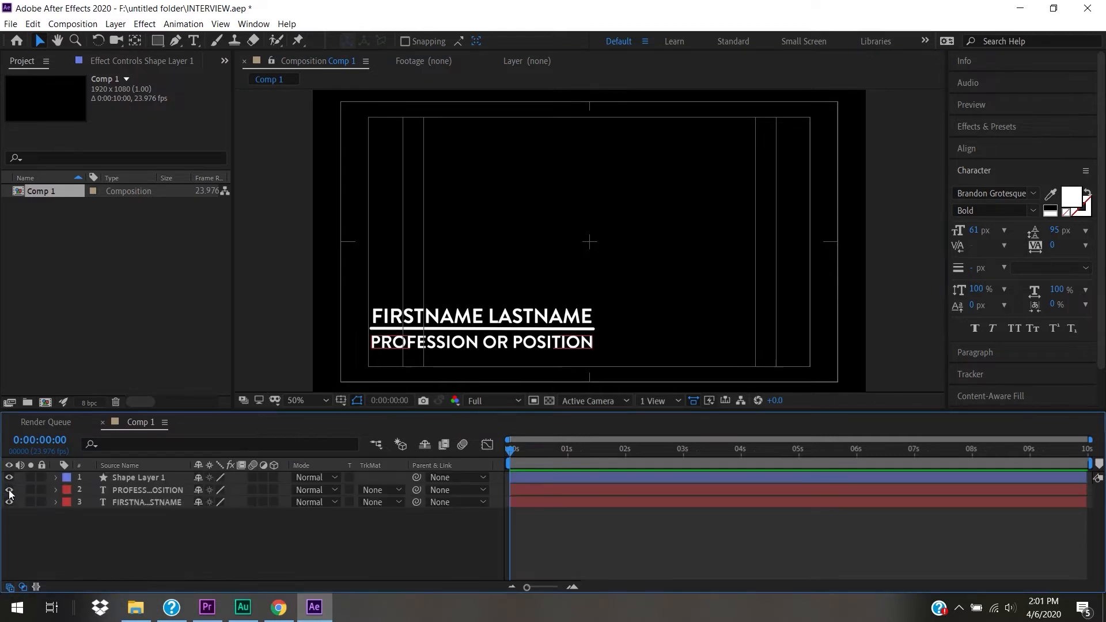
- Hide both text layers and rename Shape Layer 1 to LINE
{"action": "left_click", "coordinate": [9, 490]}
{"action": "left_click", "coordinate": [9, 502]}
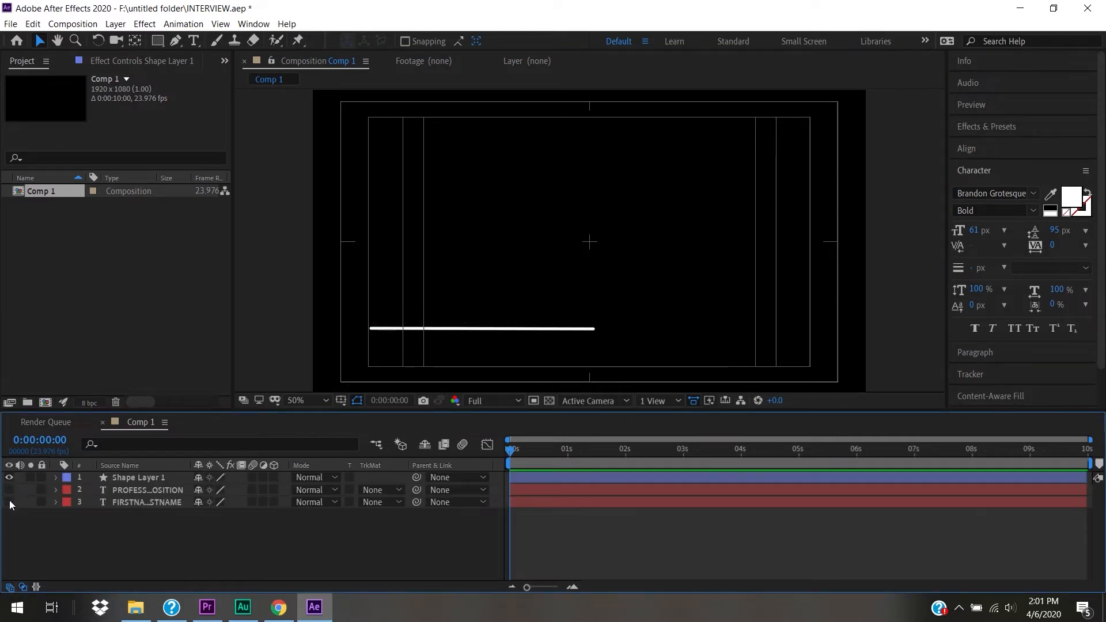
{"action": "left_click", "coordinate": [136, 478]}
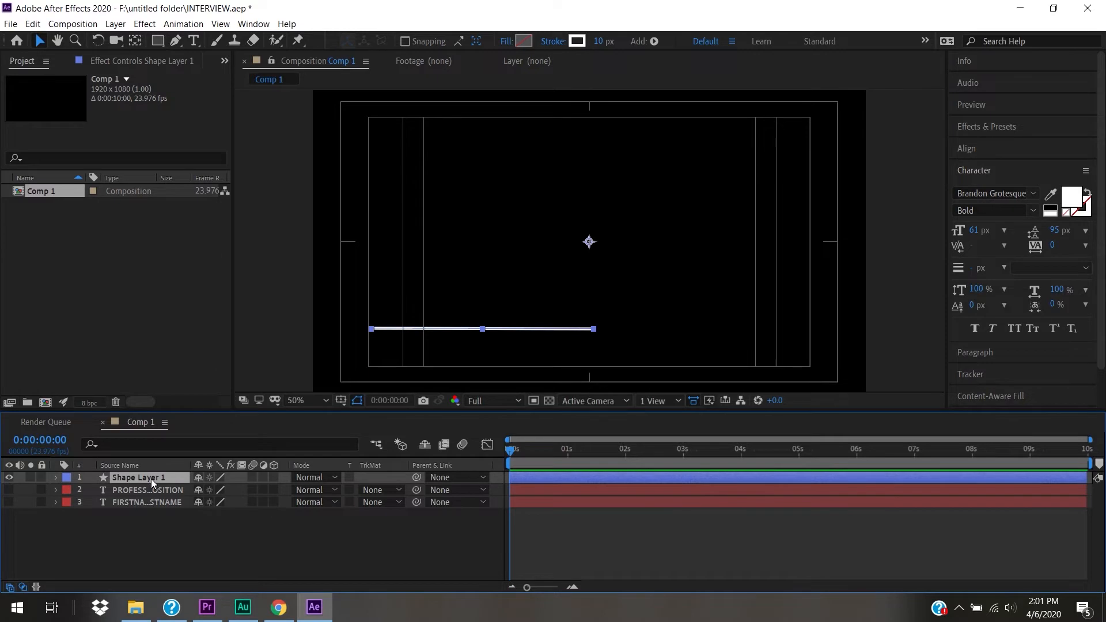
{"action": "key", "text": "Return"}
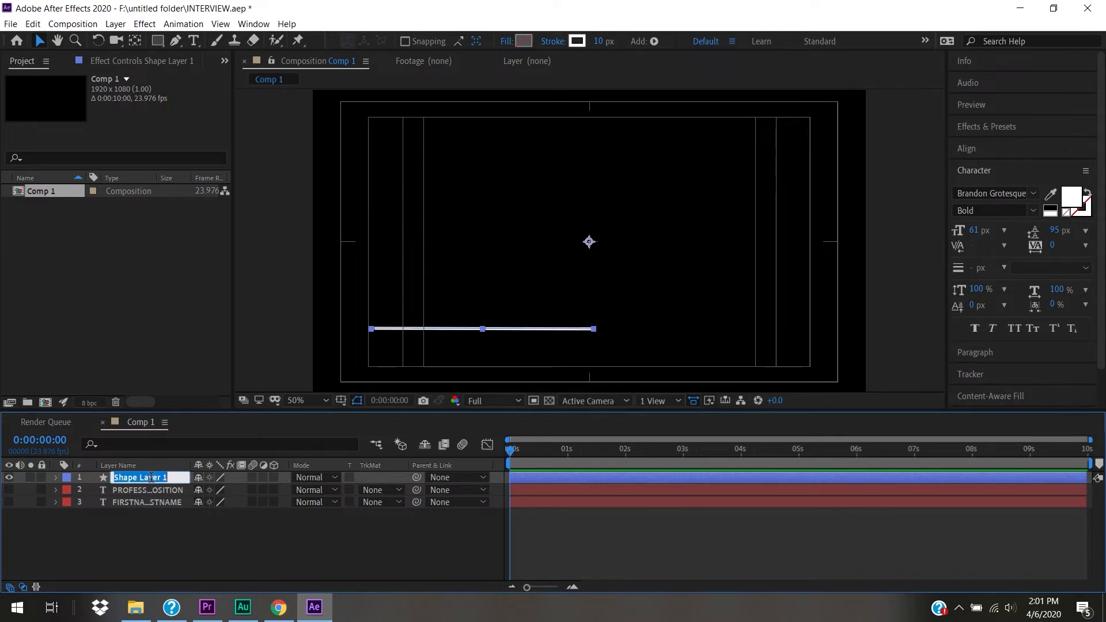
{"action": "type", "text": "LINE"}
{"action": "left_click", "coordinate": [175, 551]}
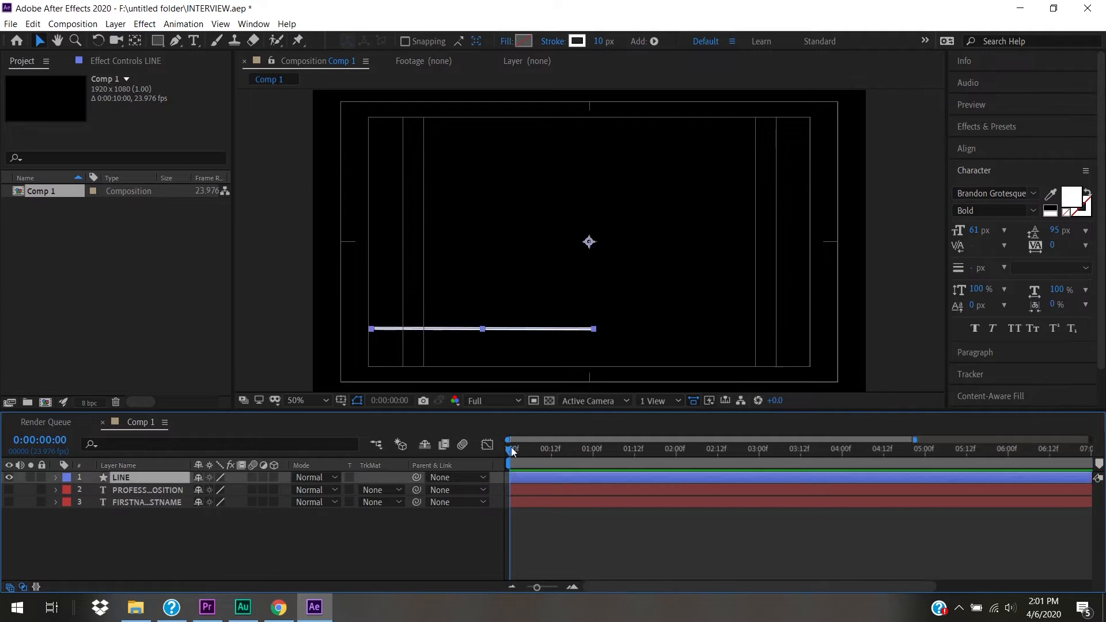
- Zoom the timeline into the first seconds and place the playhead at frame 6
{"action": "mouse_move", "coordinate": [511, 449]}
{"action": "left_mouse_down"}
{"action": "mouse_move", "coordinate": [537, 451]}
{"action": "mouse_move", "coordinate": [522, 452]}
{"action": "left_mouse_up"}
{"action": "left_click_drag", "start_coordinate": [537, 586], "coordinate": [552, 588]}
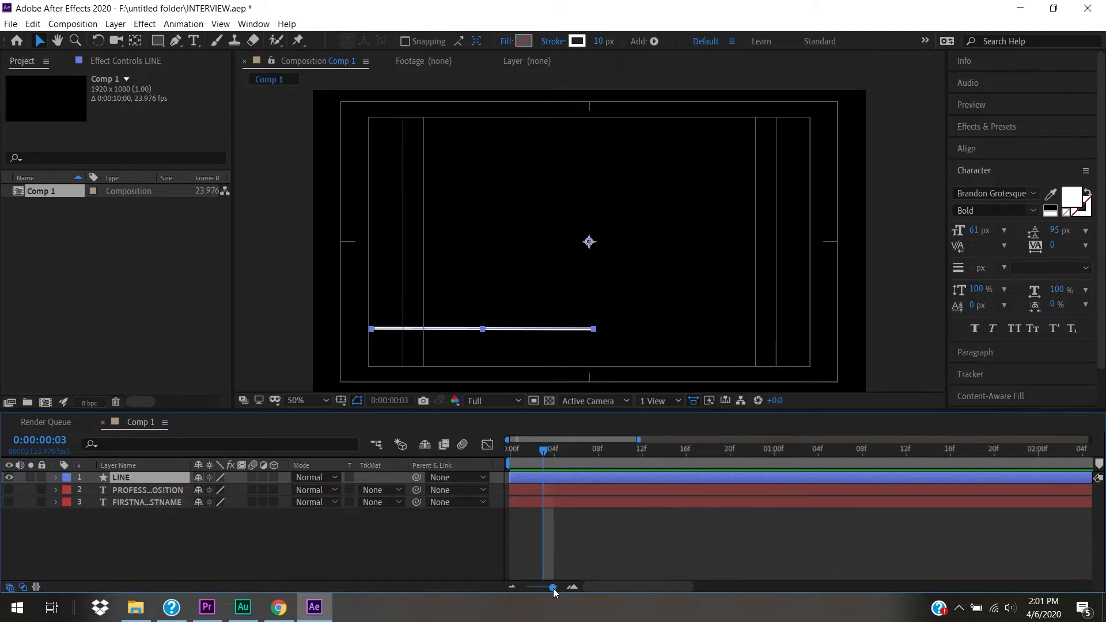
{"action": "left_click_drag", "start_coordinate": [543, 447], "coordinate": [574, 460]}
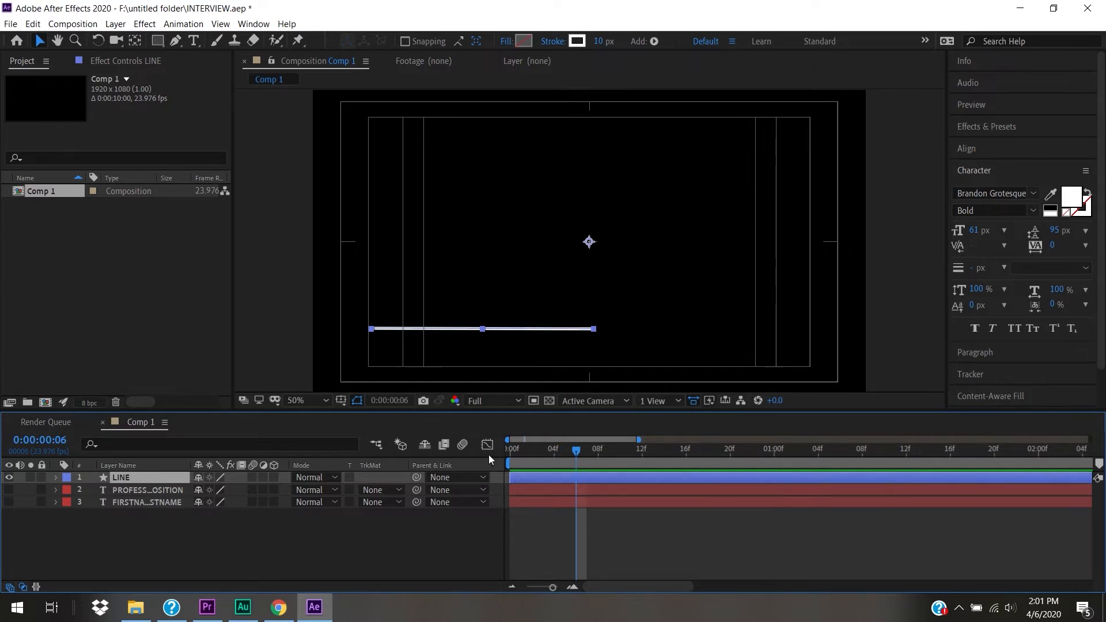
- Add a Scale keyframe to the LINE layer at frame 6
{"action": "left_click", "coordinate": [56, 477]}
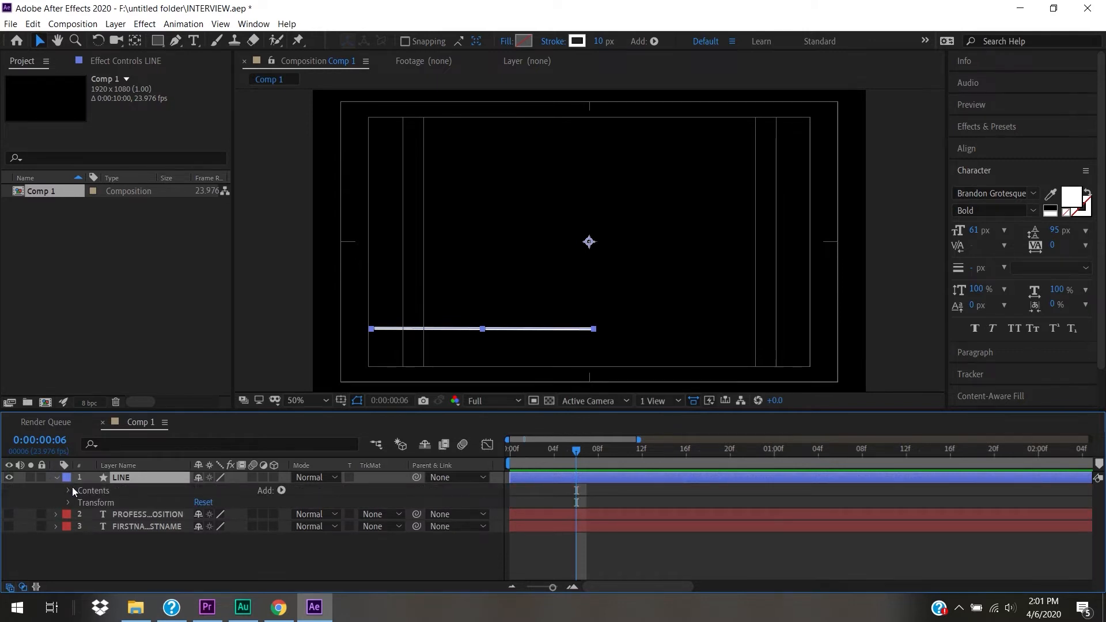
{"action": "key", "text": "s"}
{"action": "left_click", "coordinate": [93, 491]}
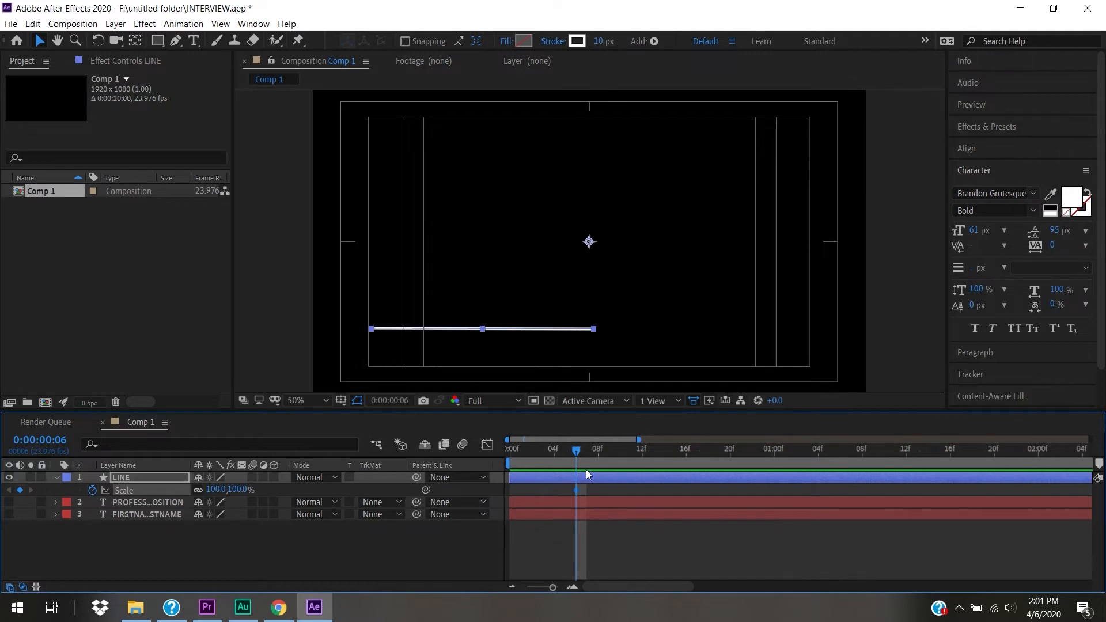
{"action": "left_click_drag", "start_coordinate": [578, 454], "coordinate": [572, 478]}
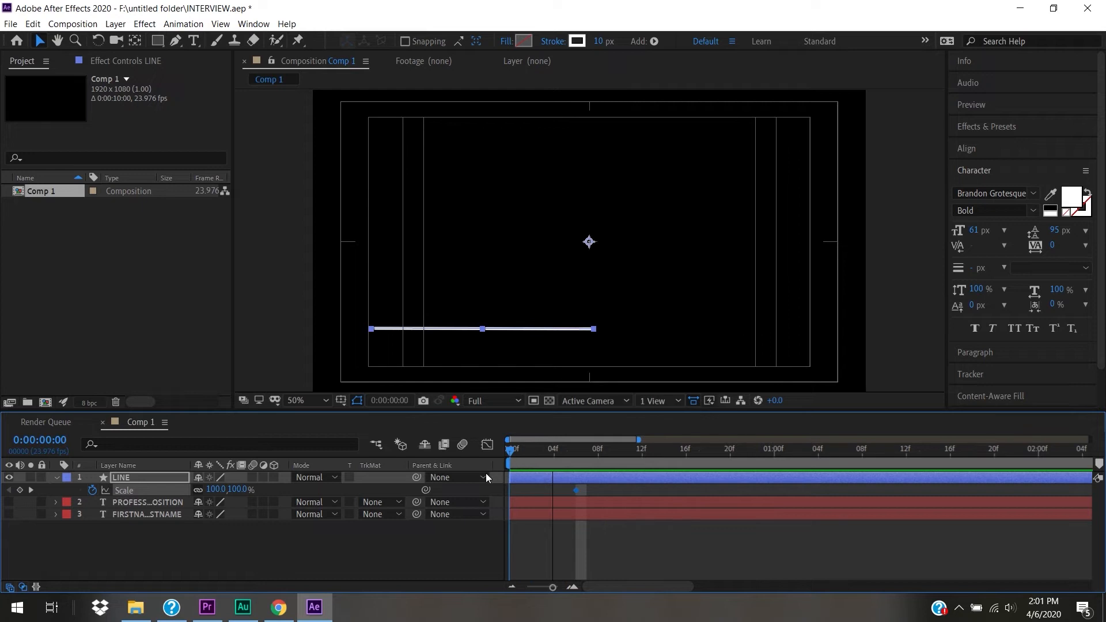
- At frame 0, set the LINE layer's unlinked X scale to 0%
{"action": "key", "text": "Home"}
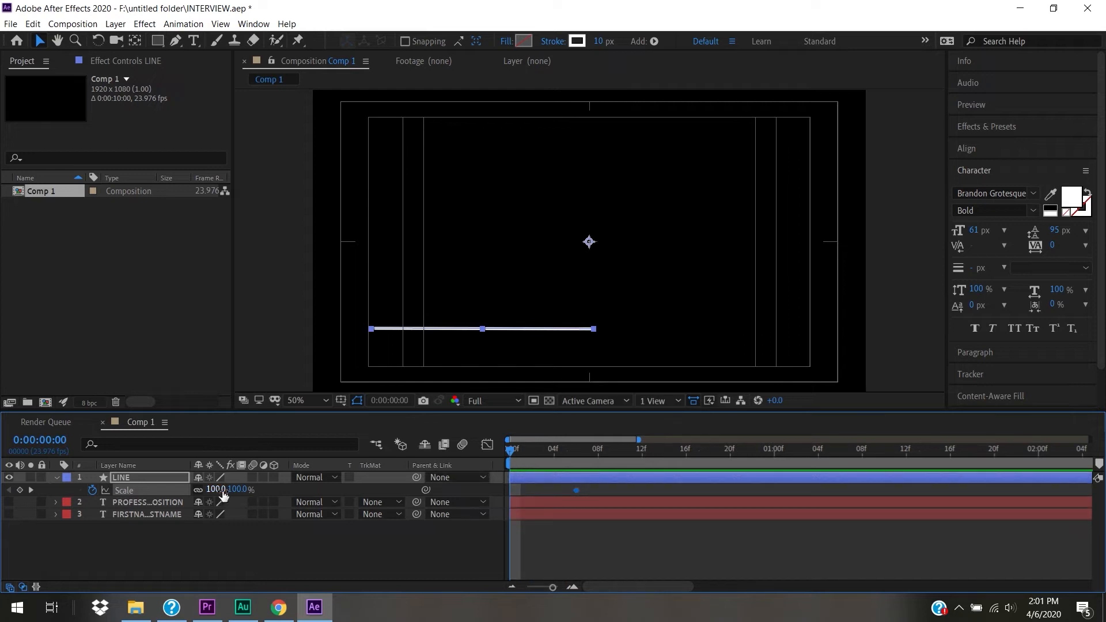
{"action": "left_click_drag", "start_coordinate": [235, 495], "coordinate": [210, 491]}
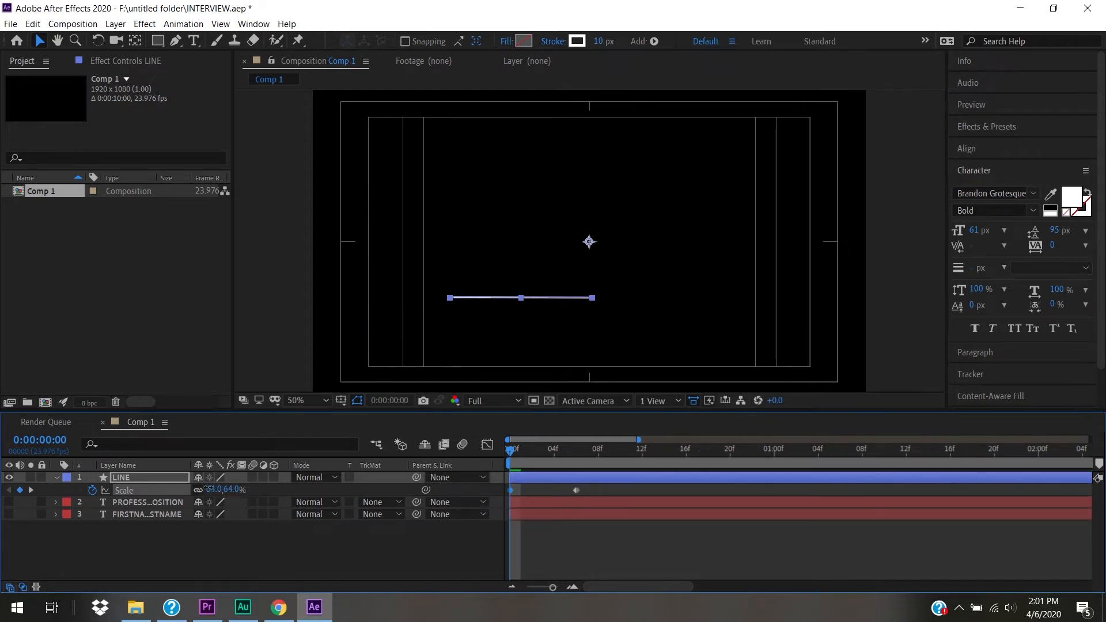
{"action": "key", "text": "ctrl+z"}
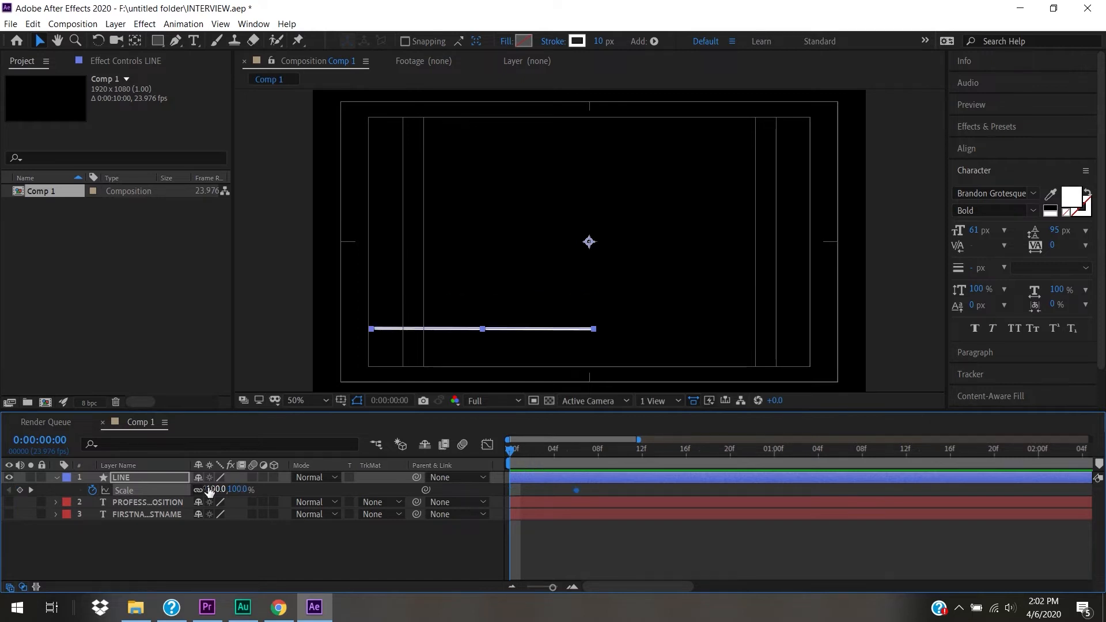
{"action": "left_click", "coordinate": [93, 490]}
{"action": "key", "text": "ctrl+z"}
{"action": "left_click_drag", "start_coordinate": [219, 494], "coordinate": [146, 492]}
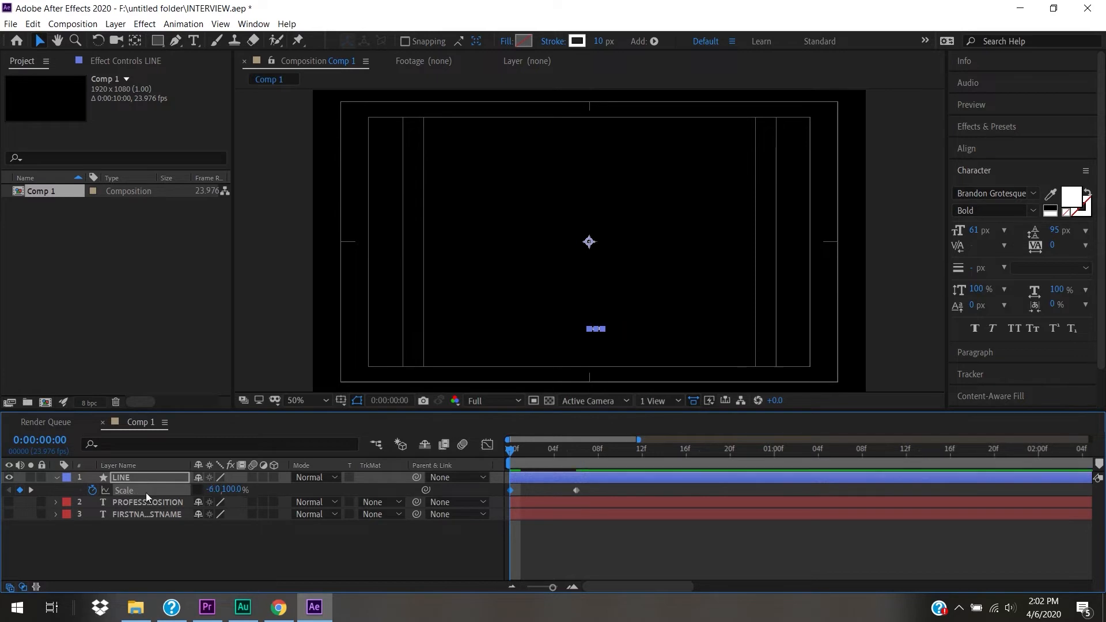
{"action": "left_click", "coordinate": [212, 491]}
{"action": "type", "text": "0"}
{"action": "key", "text": "Return"}
{"action": "left_click_drag", "start_coordinate": [522, 448], "coordinate": [583, 464]}
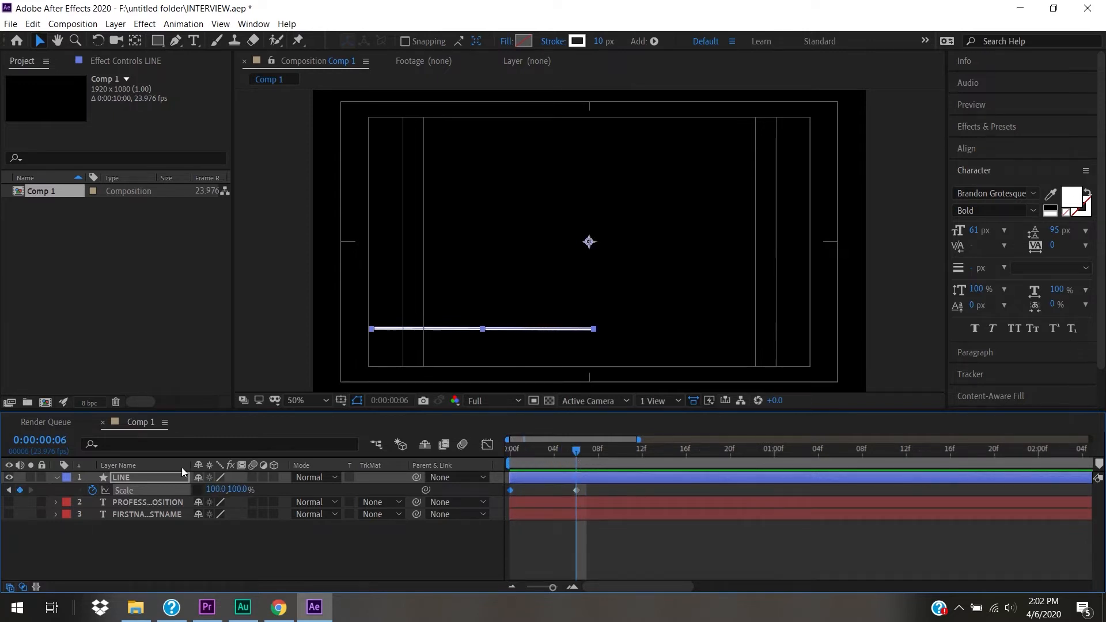
- Drag the LINE anchor point onto the line's left end with the Pan Behind tool
{"action": "left_click", "coordinate": [135, 41]}
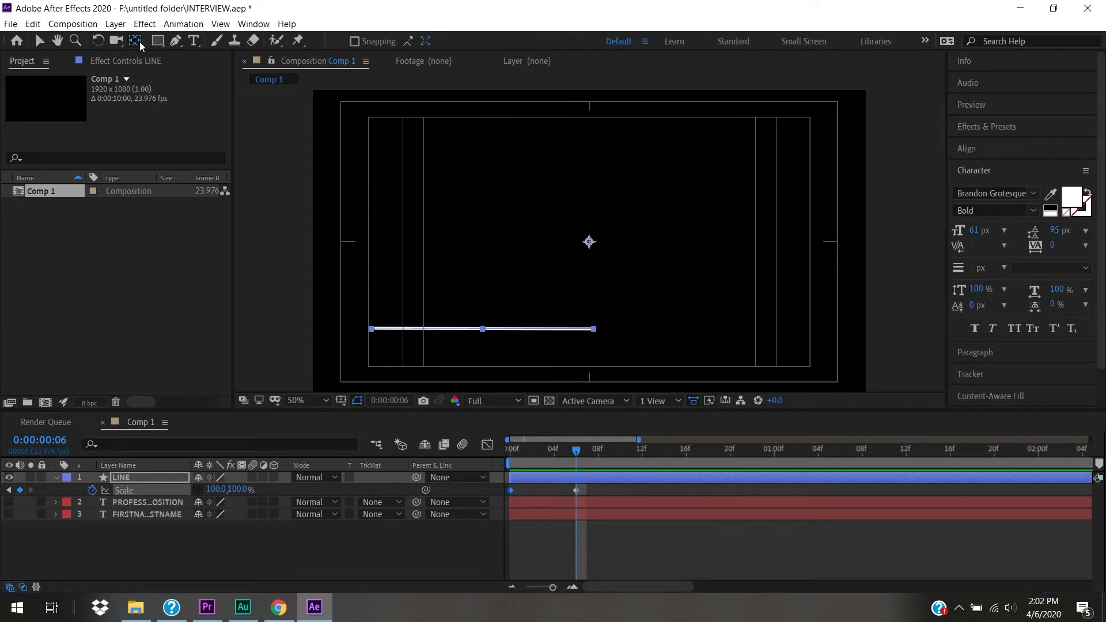
{"action": "left_click_drag", "start_coordinate": [576, 254], "coordinate": [370, 329]}
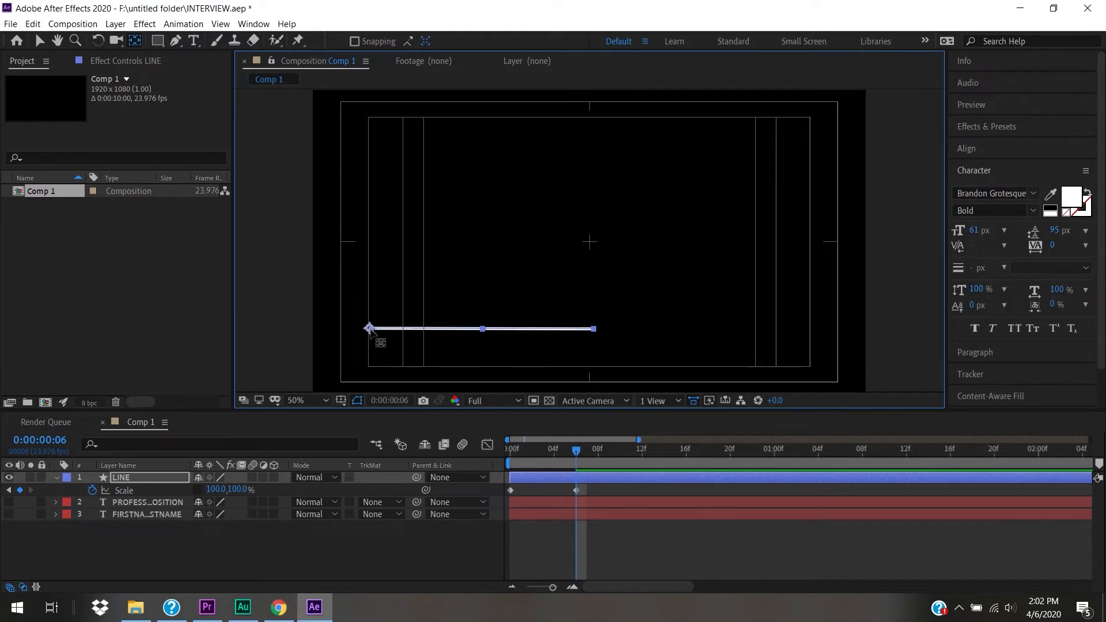
{"action": "left_click_drag", "start_coordinate": [578, 451], "coordinate": [500, 456]}
- Preview the line, then apply Easy Ease In to the frame-6 Scale keyframe
{"action": "key", "text": "space"}
{"action": "left_click", "coordinate": [610, 449]}
{"action": "left_click_drag", "start_coordinate": [594, 451], "coordinate": [465, 457]}
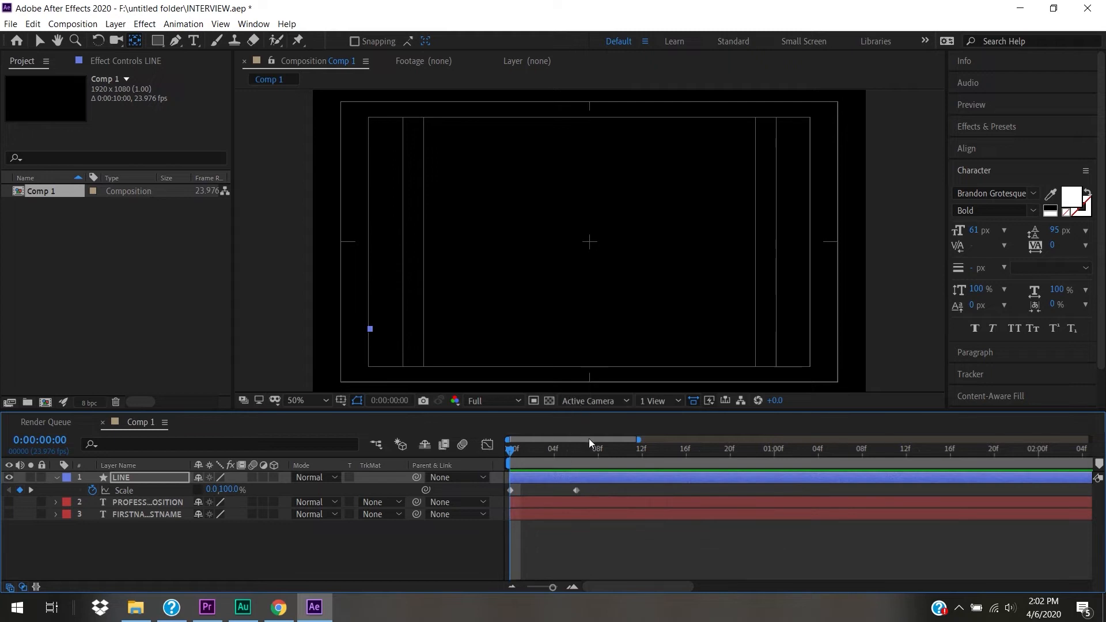
{"action": "key", "text": "space"}
{"action": "key", "text": "space"}
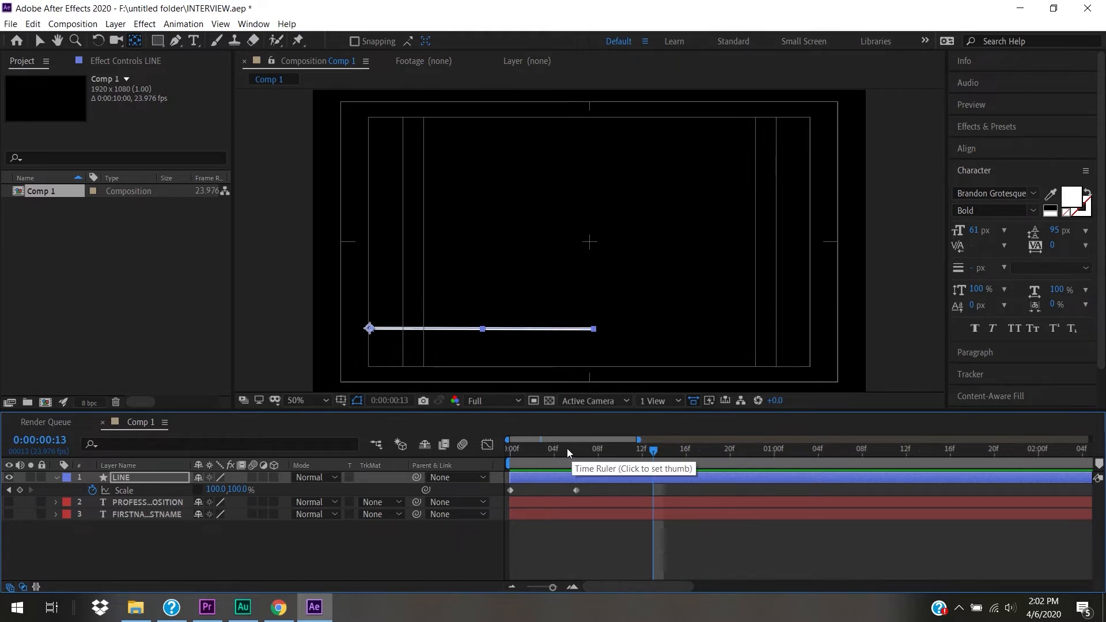
{"action": "left_click", "coordinate": [577, 491]}
{"action": "right_click", "coordinate": [577, 491]}
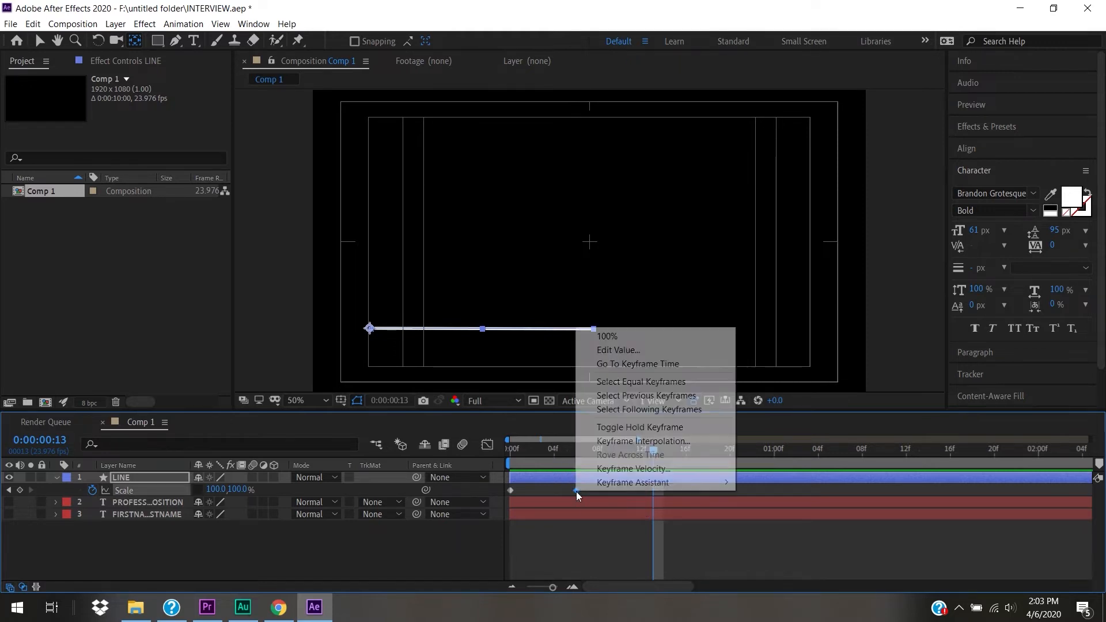
{"action": "mouse_move", "coordinate": [610, 484]}
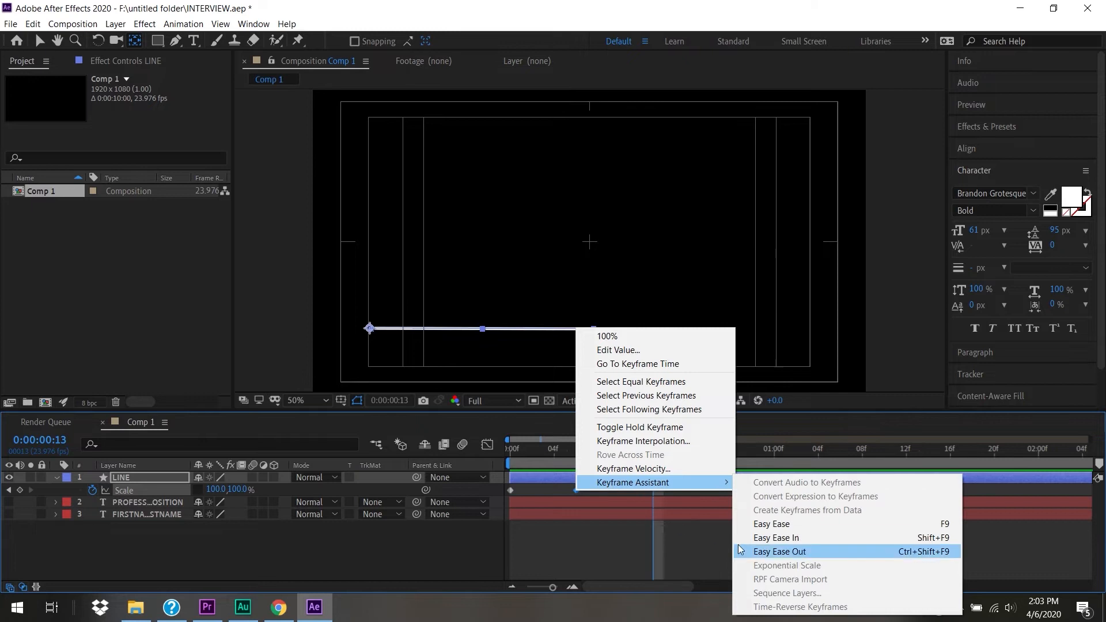
{"action": "left_click", "coordinate": [771, 539]}
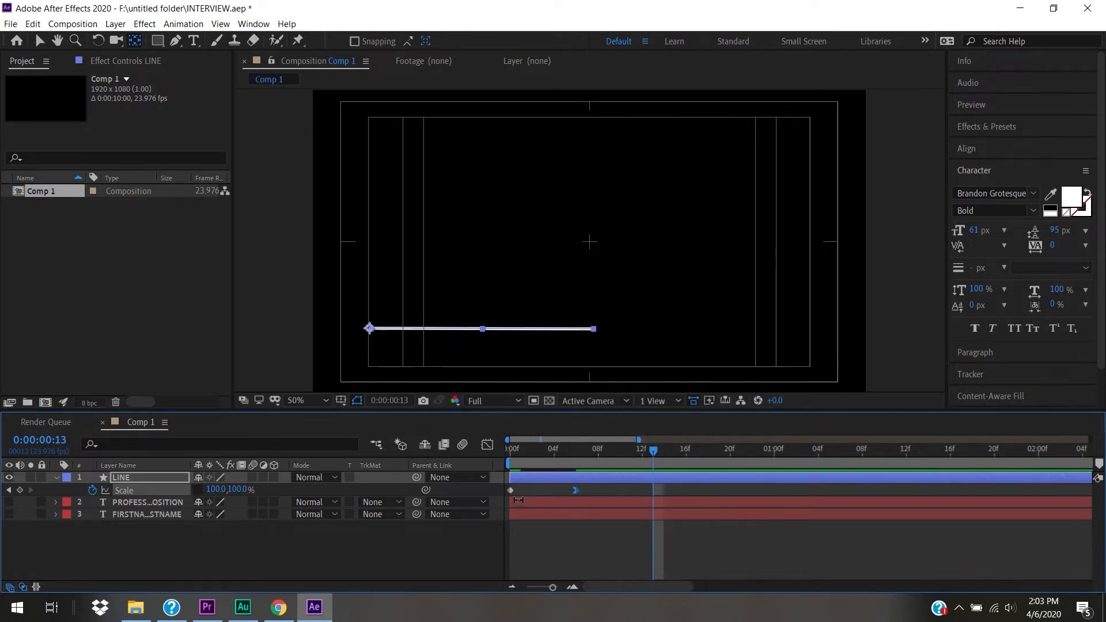
- Apply Easy Ease Out to the frame-0 Scale keyframe and preview the result
{"action": "left_click", "coordinate": [510, 491]}
{"action": "right_click", "coordinate": [510, 492]}
{"action": "mouse_move", "coordinate": [554, 486]}
{"action": "left_click", "coordinate": [769, 548]}
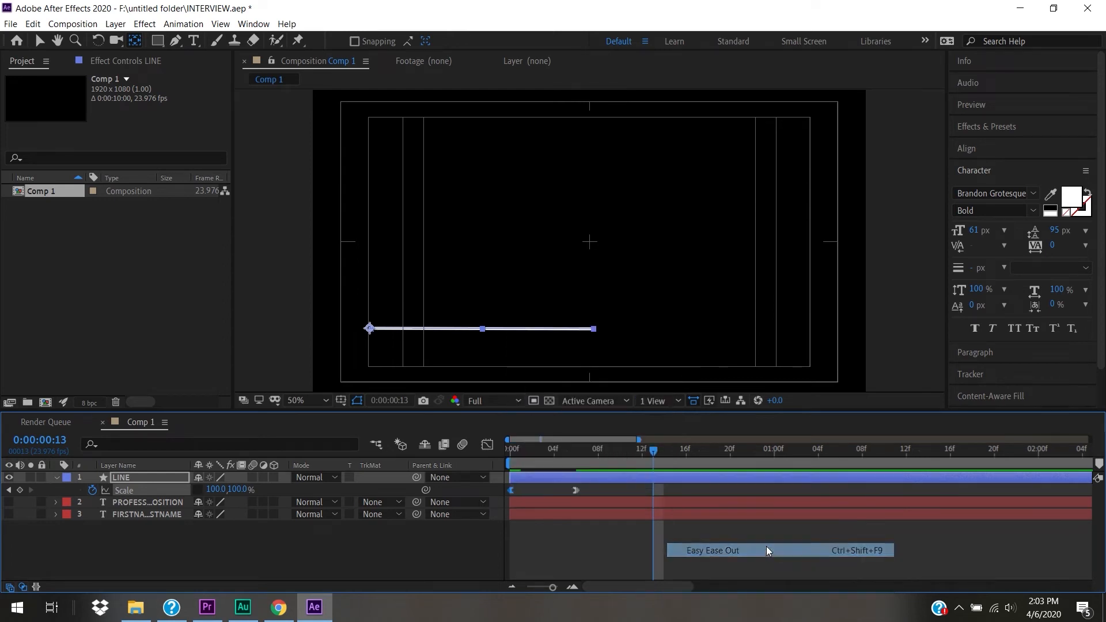
{"action": "left_click_drag", "start_coordinate": [518, 450], "coordinate": [428, 459]}
{"action": "key", "text": "space"}
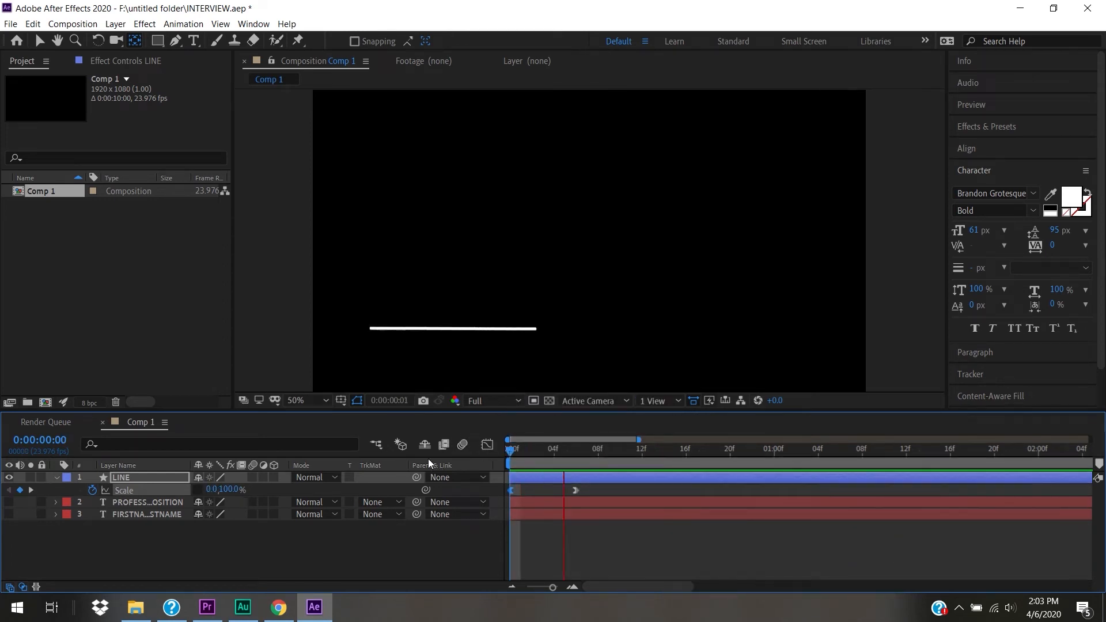
{"action": "key", "text": "space"}
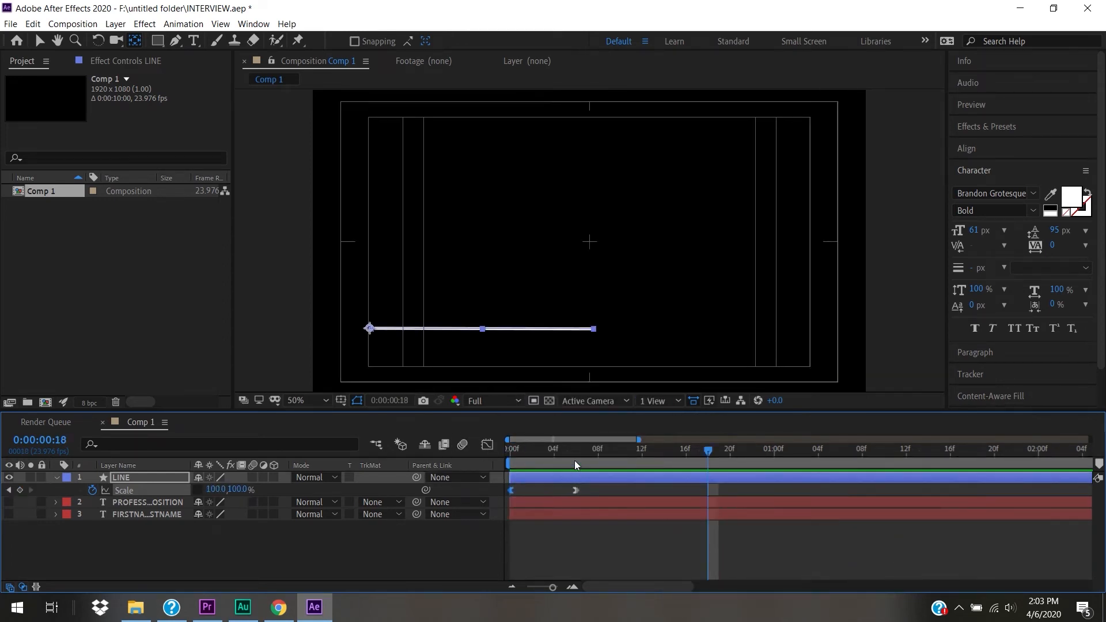
{"action": "left_click_drag", "start_coordinate": [572, 456], "coordinate": [369, 454]}
{"action": "key", "text": "space"}
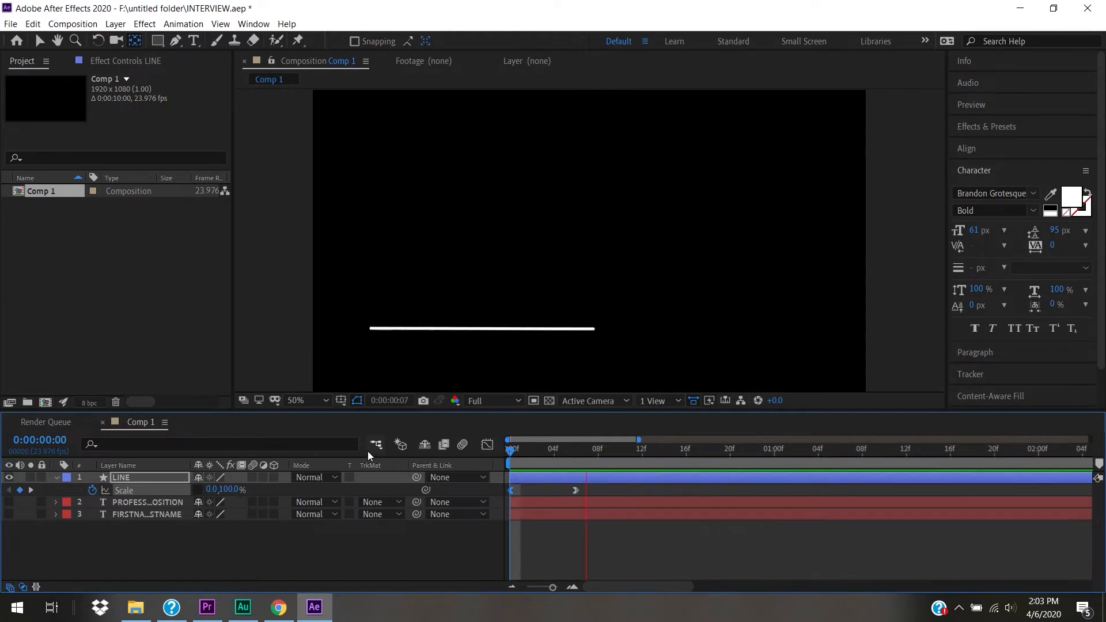
{"action": "key", "text": "space"}
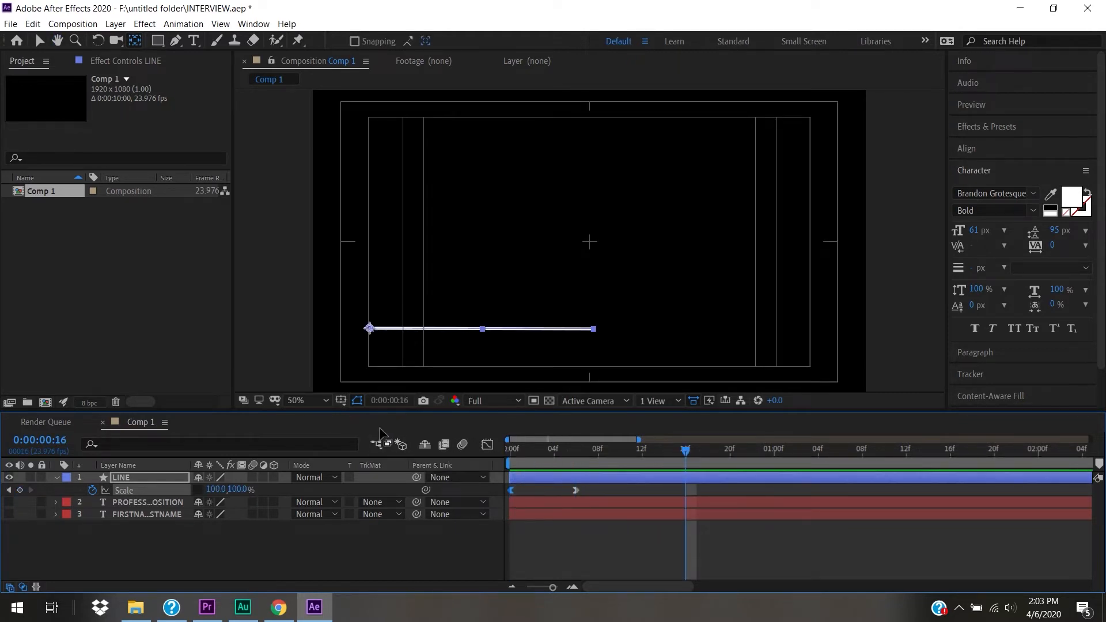
{"action": "left_click_drag", "start_coordinate": [562, 455], "coordinate": [466, 466]}
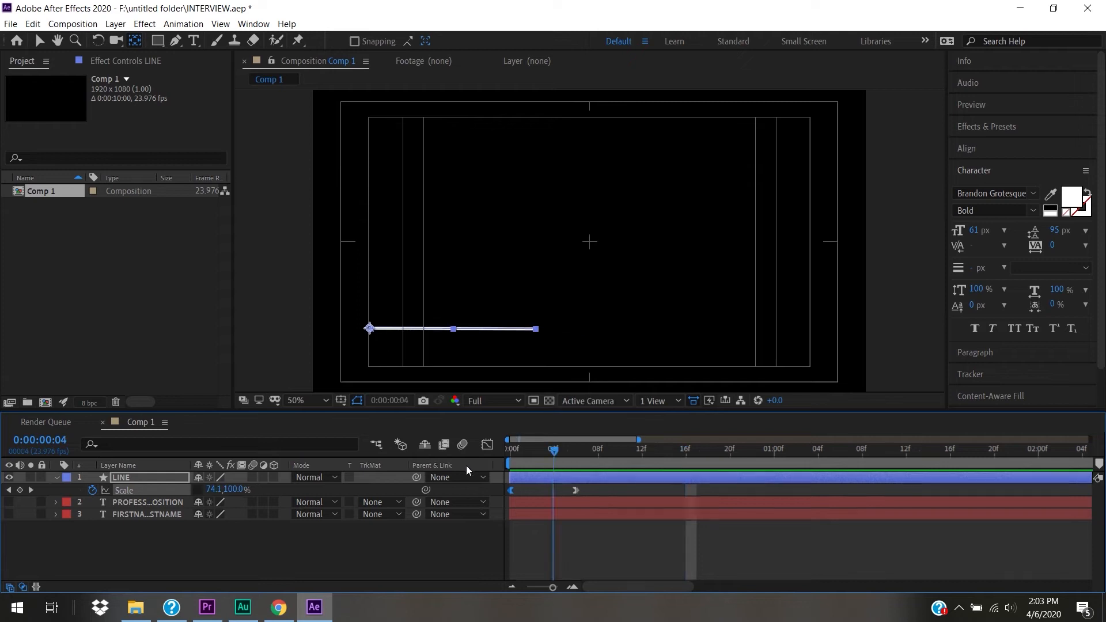
{"action": "left_click", "coordinate": [253, 478]}
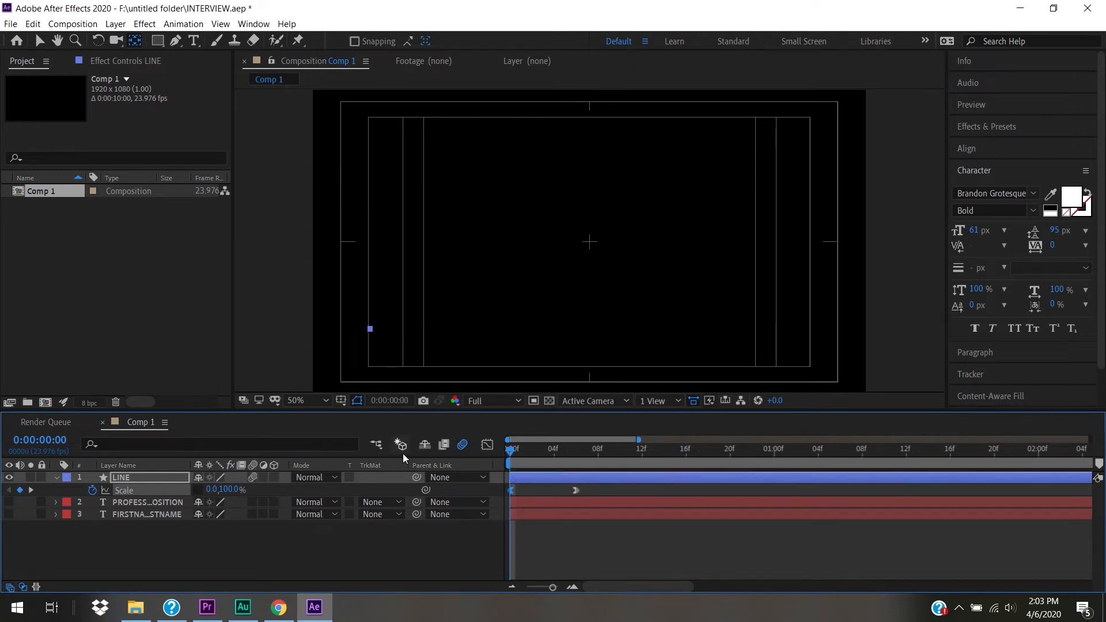
{"action": "key", "text": "space"}
{"action": "key", "text": "space"}
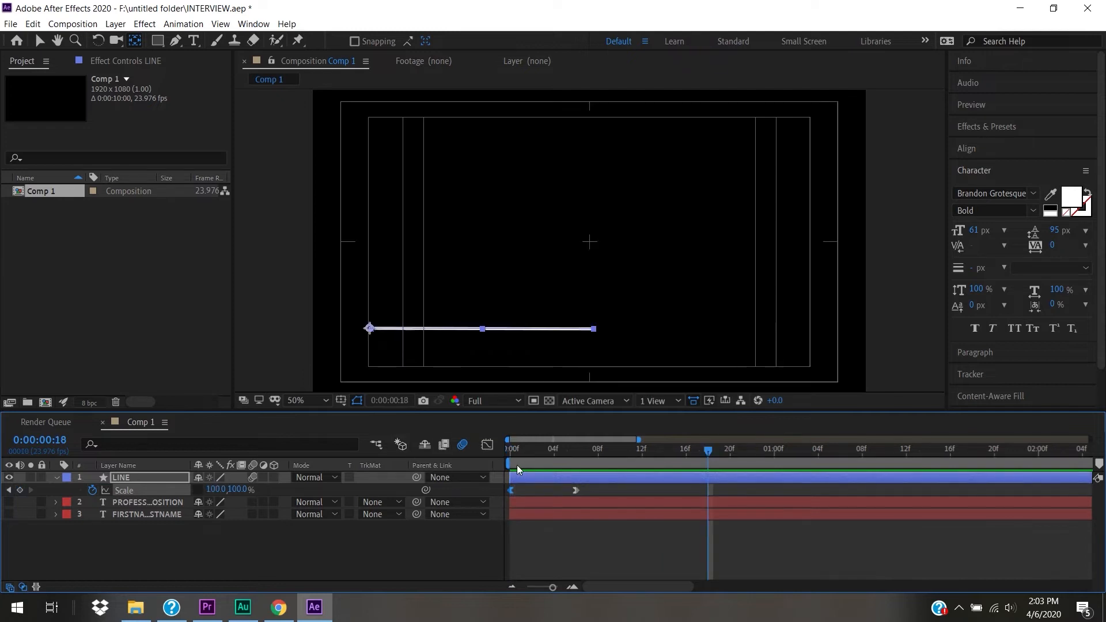
{"action": "key", "text": "Home"}
{"action": "key", "text": "space"}
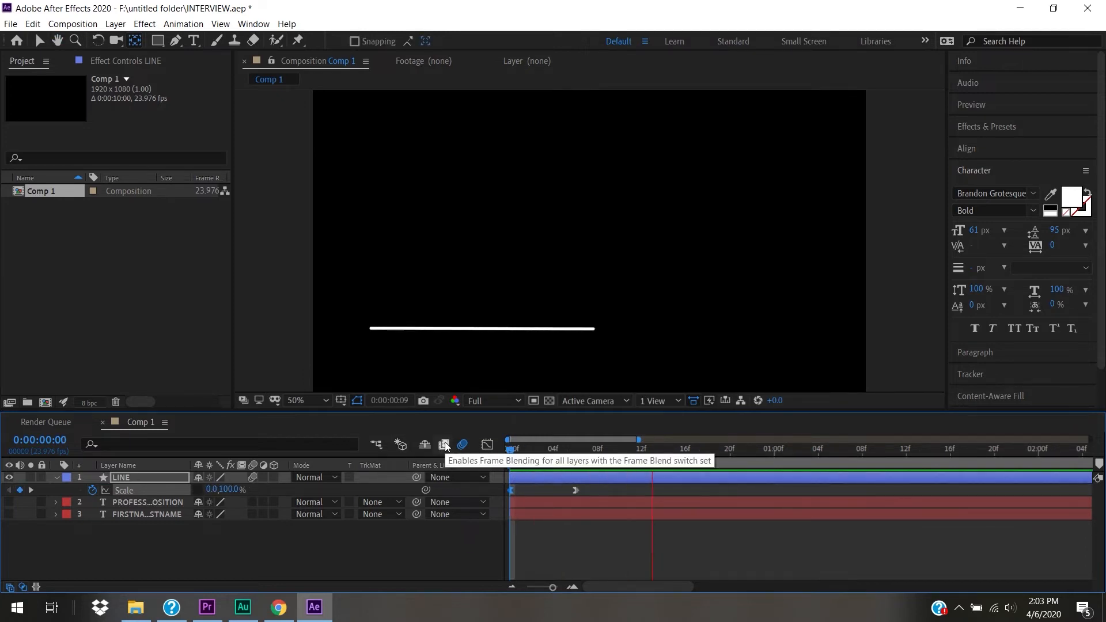
{"action": "key", "text": "space"}
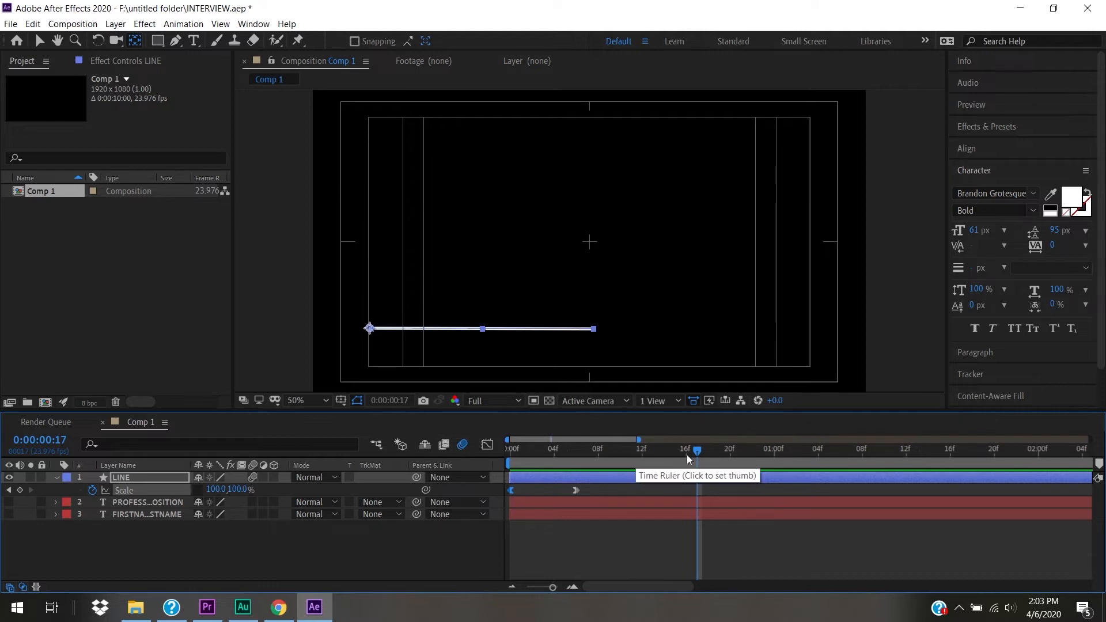
{"action": "left_click_drag", "start_coordinate": [699, 452], "coordinate": [752, 477]}
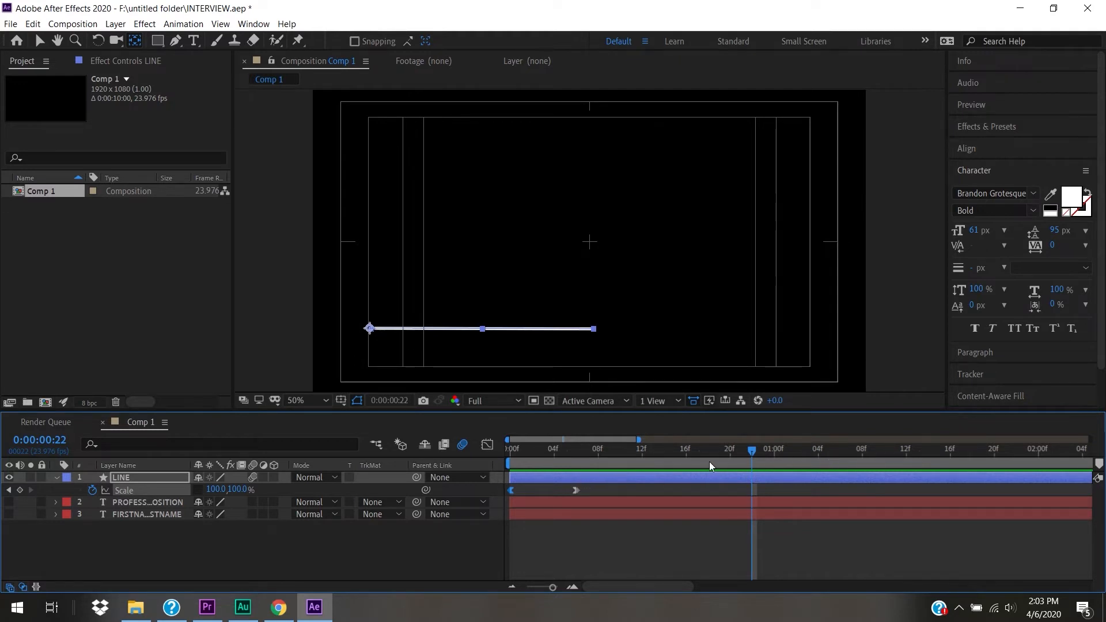
- Show FIRSTNAME LASTNAME, move its layer above PROFESSION OR POSITION, and go to frame 5
{"action": "left_click", "coordinate": [8, 503]}
{"action": "left_click", "coordinate": [9, 503]}
{"action": "left_click", "coordinate": [9, 514]}
{"action": "left_click_drag", "start_coordinate": [160, 513], "coordinate": [159, 498]}
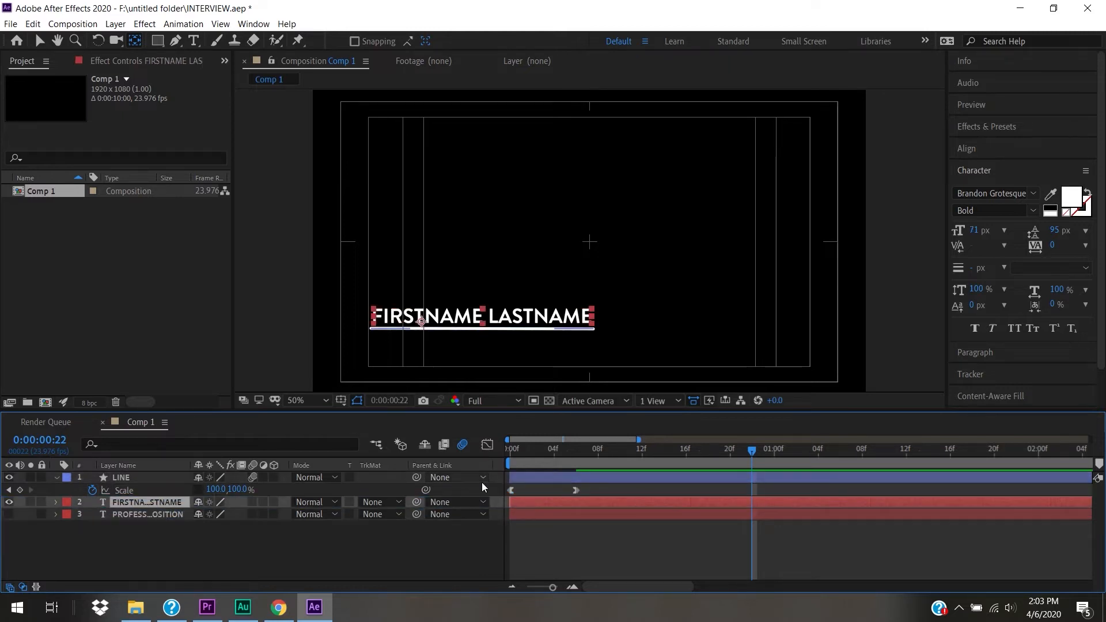
{"action": "left_click_drag", "start_coordinate": [699, 454], "coordinate": [510, 464]}
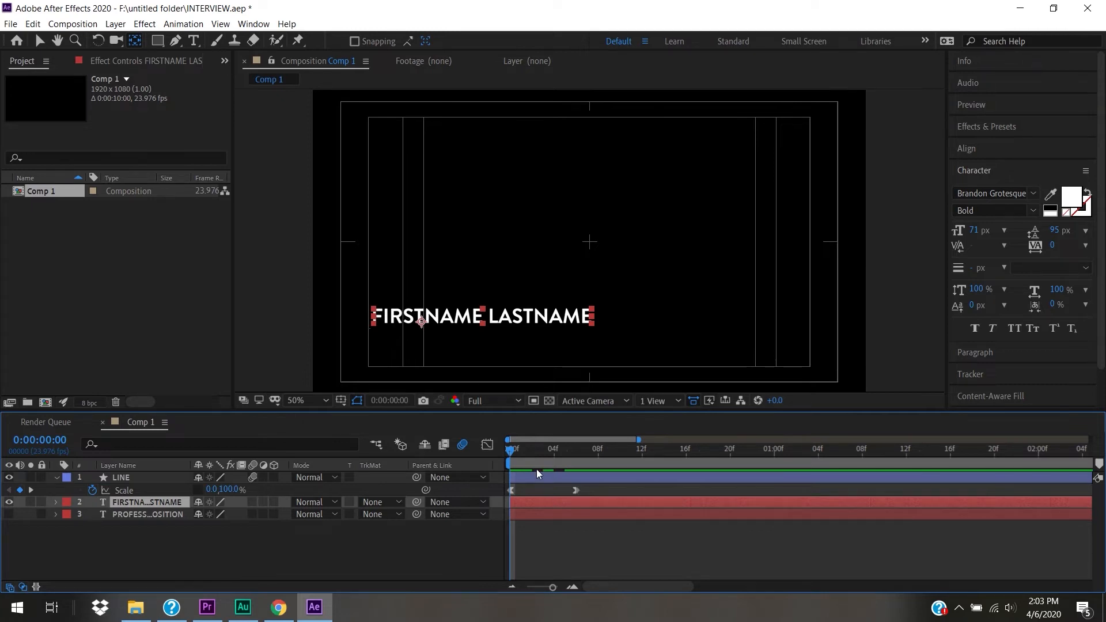
{"action": "left_click_drag", "start_coordinate": [525, 454], "coordinate": [564, 455]}
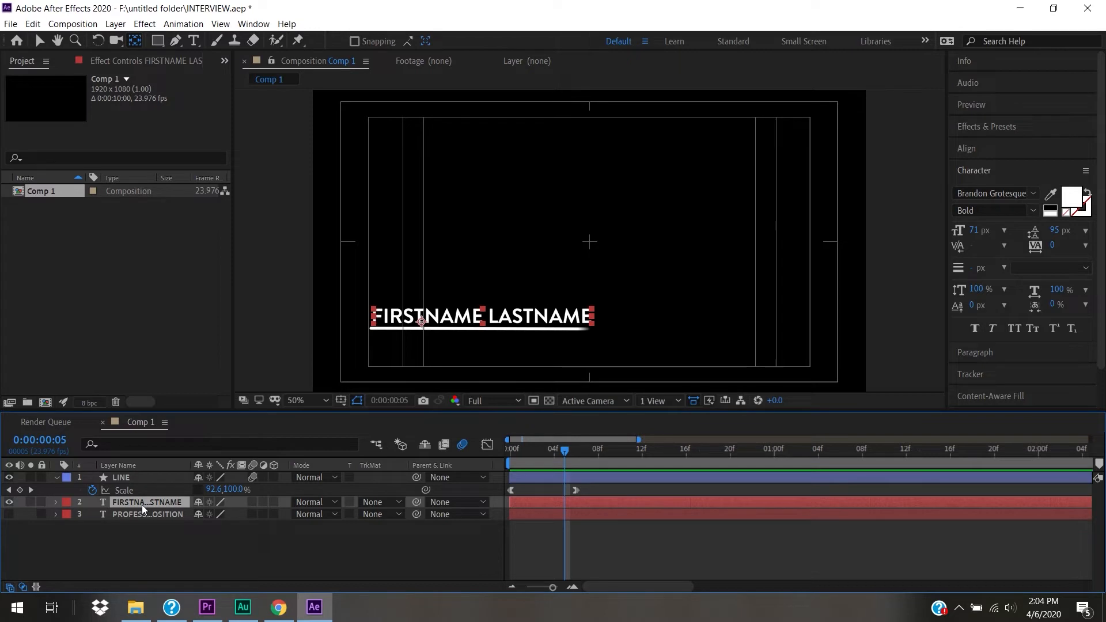
- Keyframe the name's Position at frame 10, then lower it to Y 893 at frame 5
{"action": "key", "text": "p"}
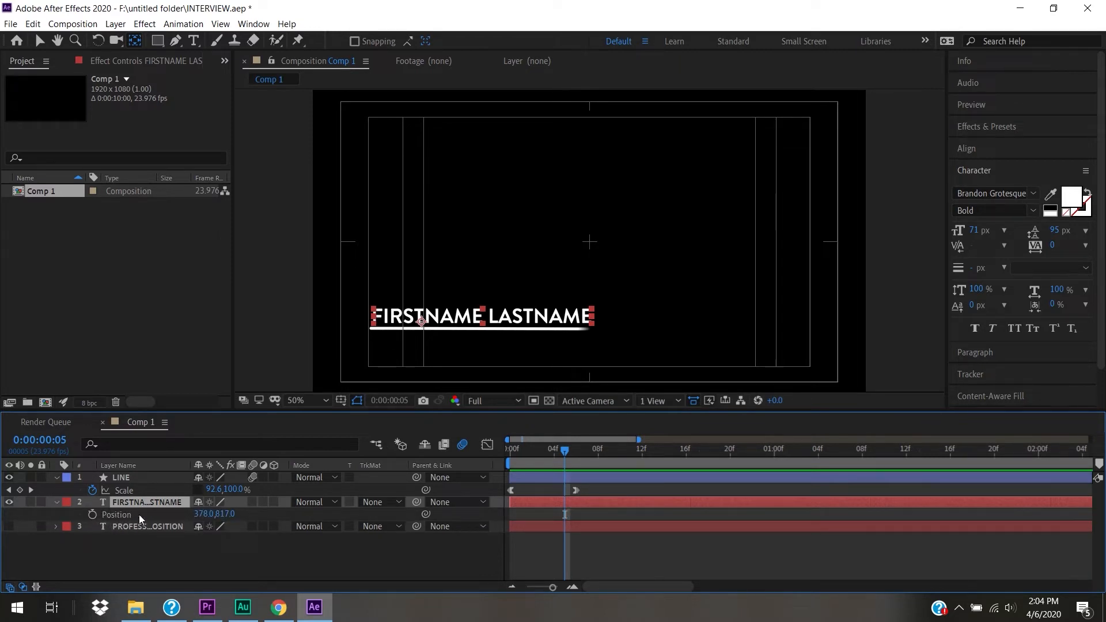
{"action": "left_click_drag", "start_coordinate": [566, 453], "coordinate": [611, 464]}
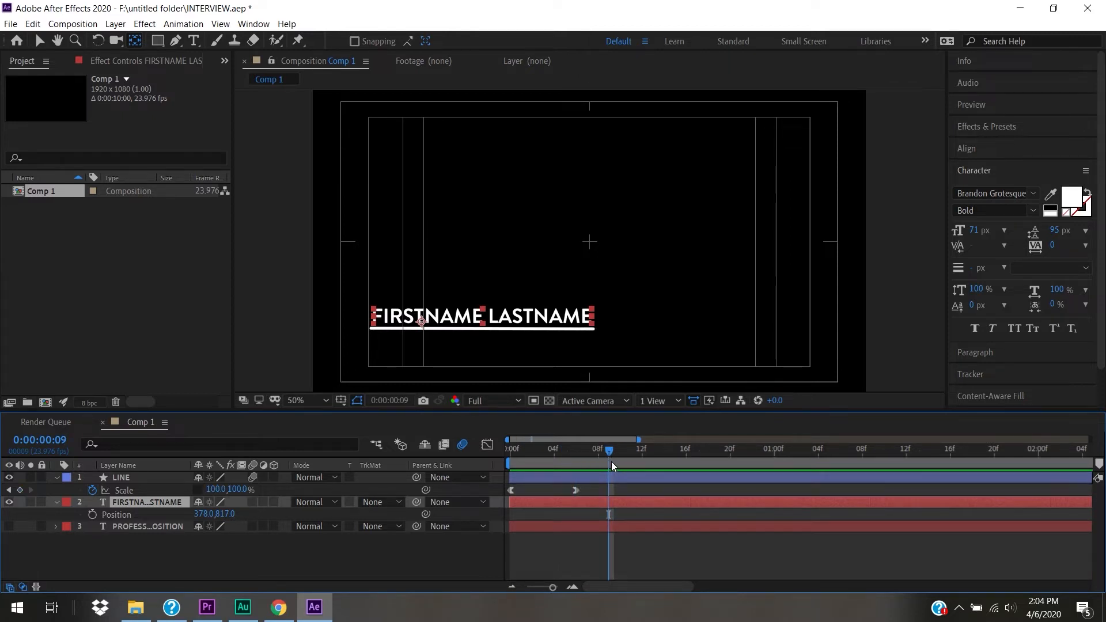
{"action": "left_click", "coordinate": [621, 461]}
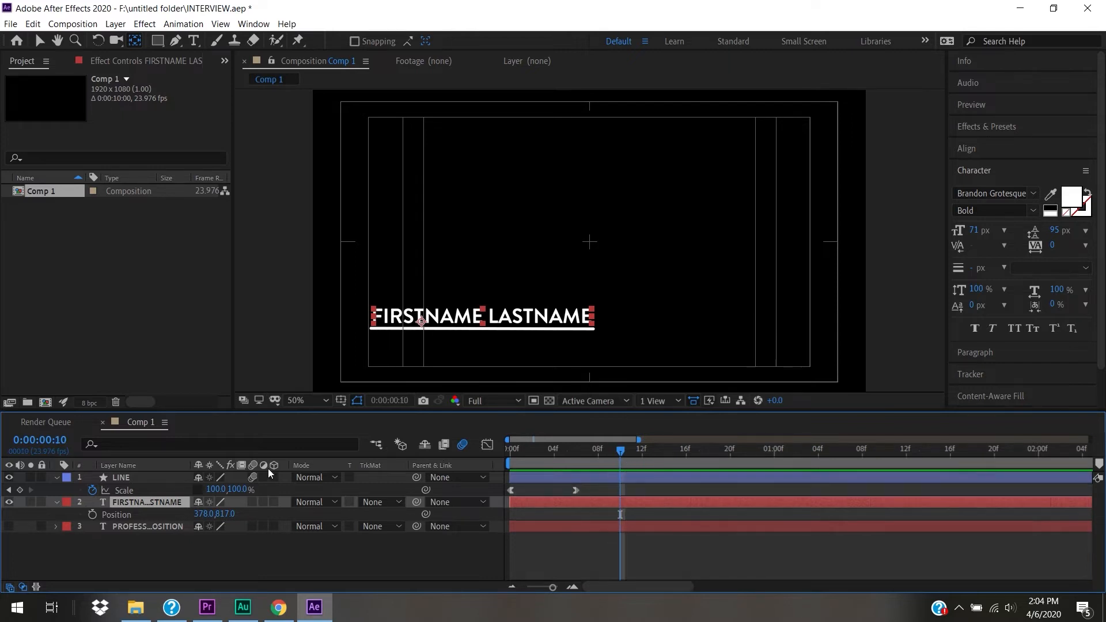
{"action": "left_click", "coordinate": [92, 514]}
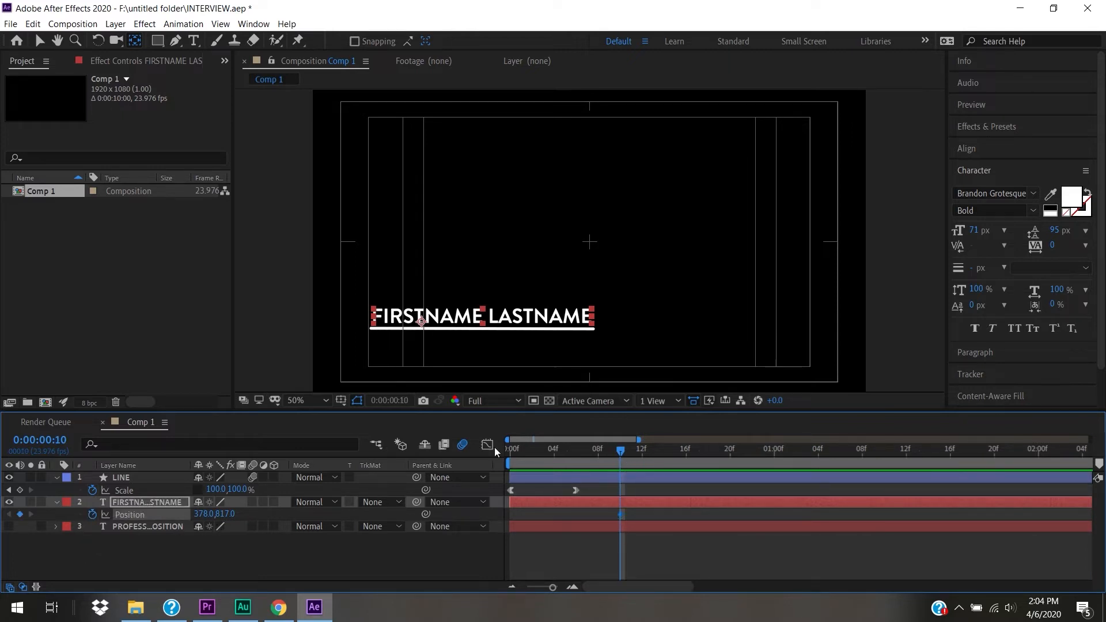
{"action": "left_click_drag", "start_coordinate": [623, 450], "coordinate": [568, 458]}
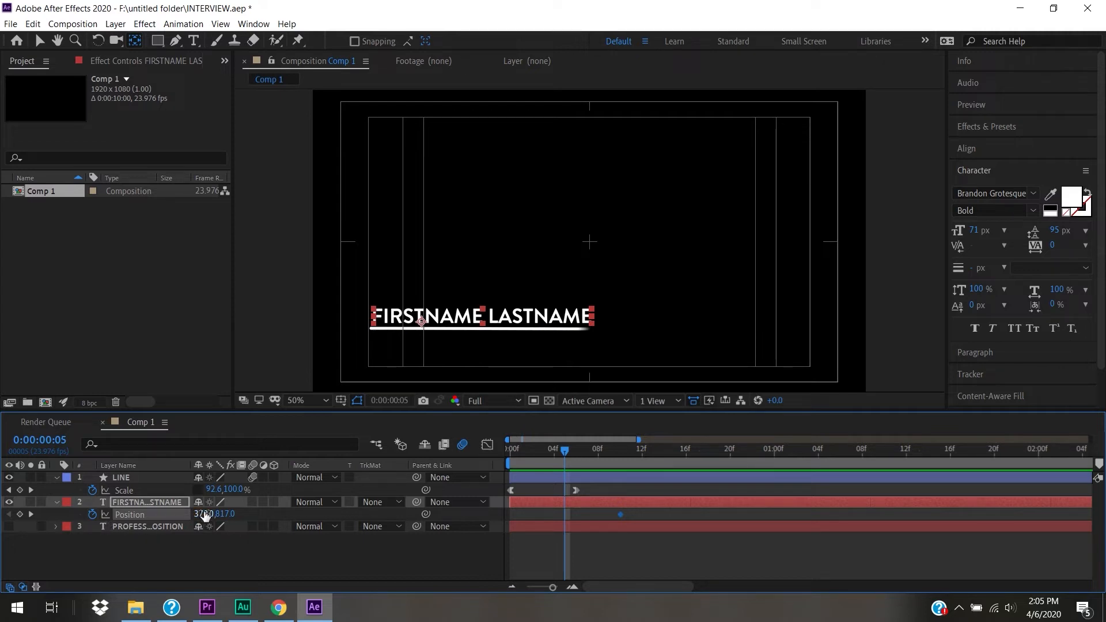
{"action": "left_click_drag", "start_coordinate": [230, 520], "coordinate": [274, 525]}
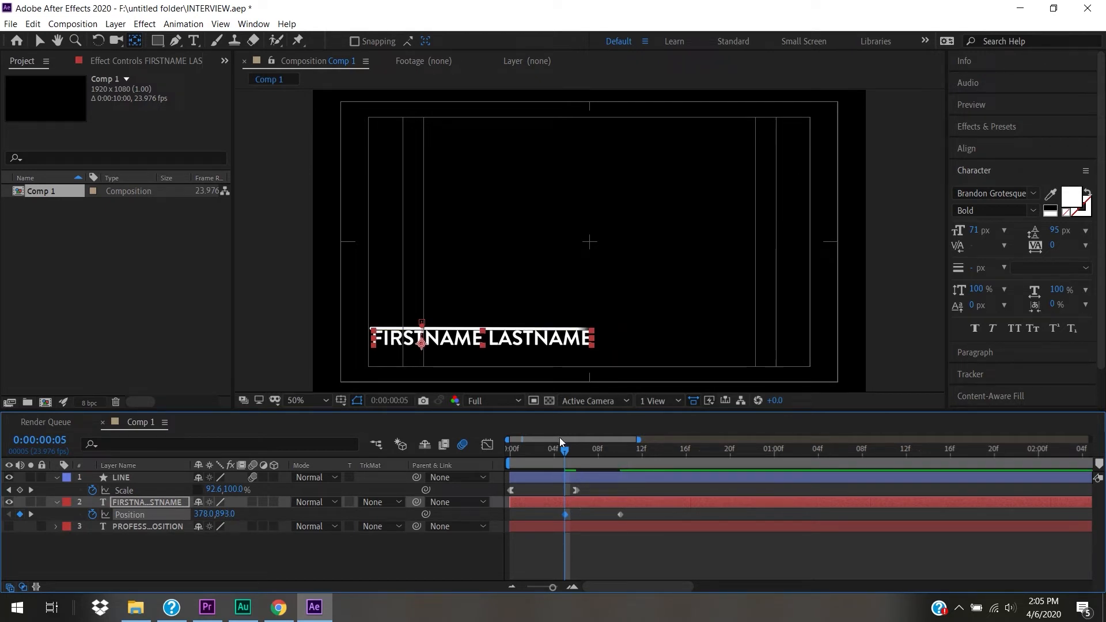
{"action": "mouse_move", "coordinate": [568, 451]}
{"action": "left_mouse_down"}
{"action": "mouse_move", "coordinate": [600, 453]}
{"action": "mouse_move", "coordinate": [539, 451]}
{"action": "mouse_move", "coordinate": [568, 455]}
{"action": "left_mouse_up"}
- Apply Easy Ease Out to the first Position keyframe and Easy Ease In to the second
{"action": "right_click", "coordinate": [567, 514]}
{"action": "mouse_move", "coordinate": [633, 505]}
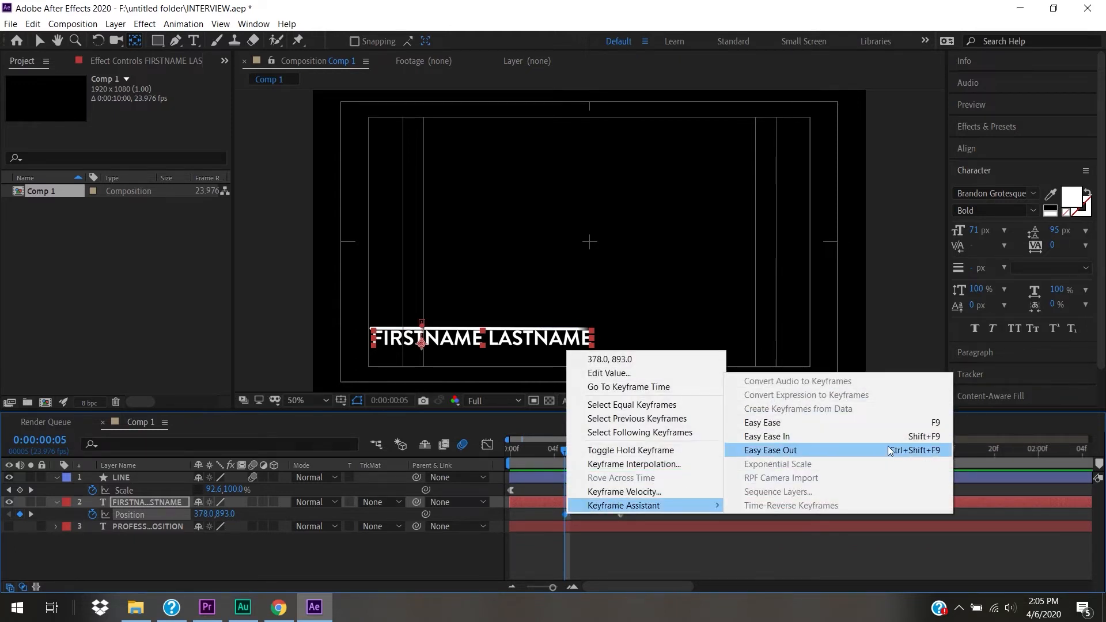
{"action": "left_click", "coordinate": [891, 451]}
{"action": "left_click", "coordinate": [621, 516]}
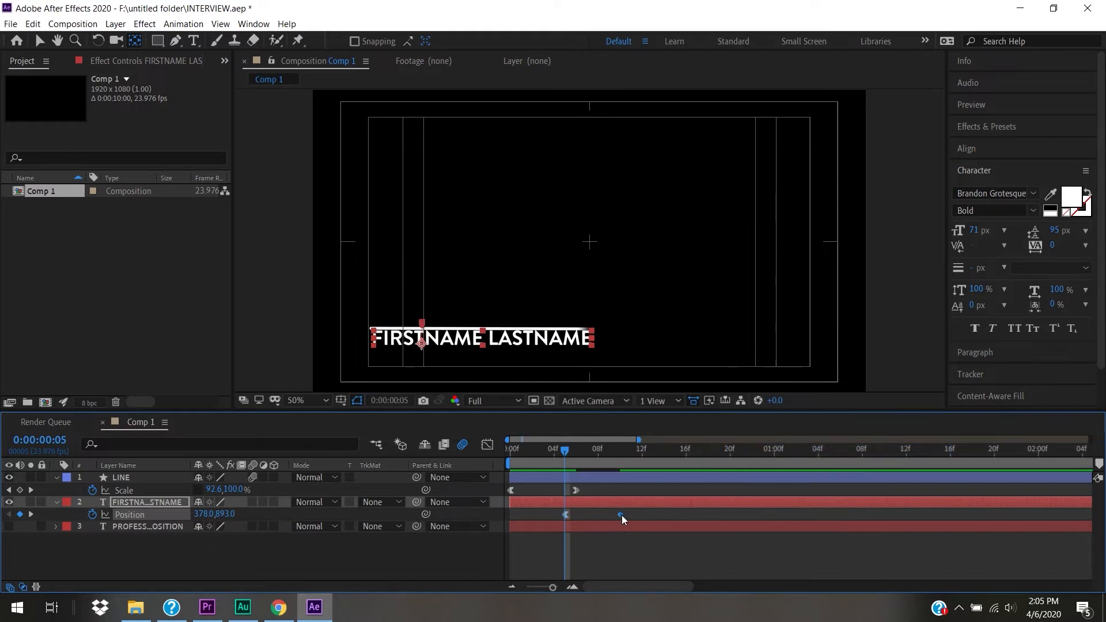
{"action": "right_click", "coordinate": [622, 515]}
{"action": "mouse_move", "coordinate": [669, 506]}
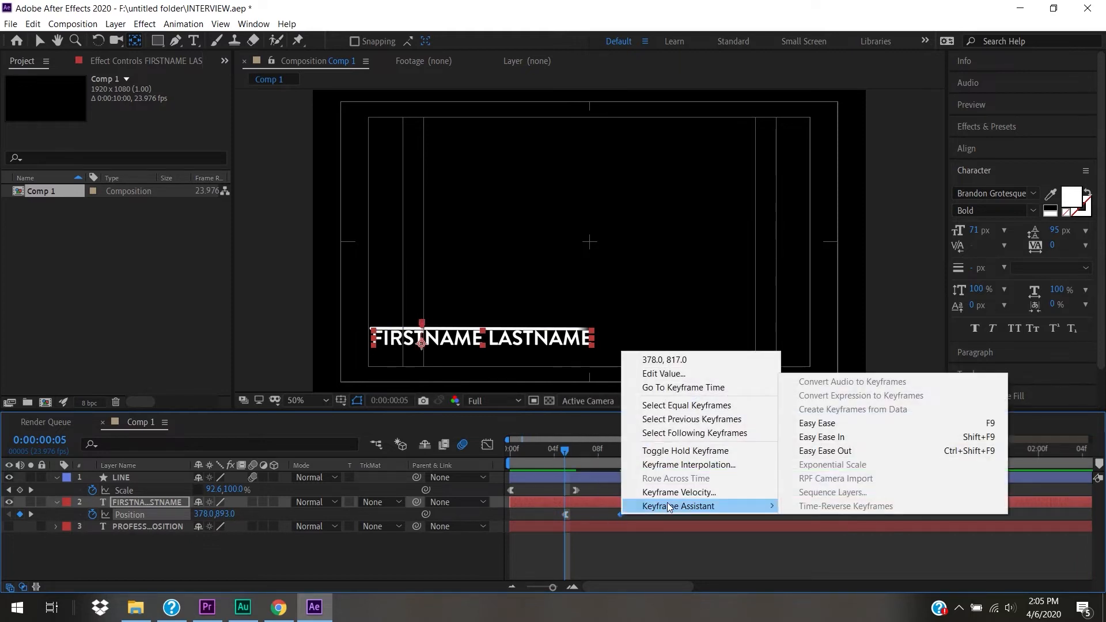
{"action": "left_click", "coordinate": [925, 440]}
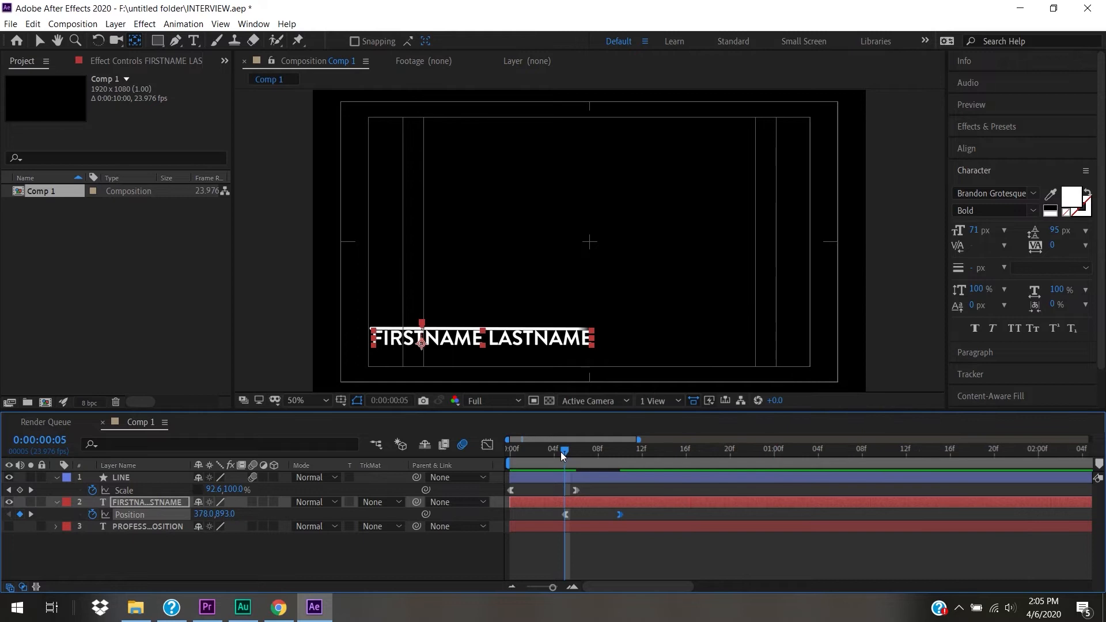
- Preview the eased name rise together with the line animation
{"action": "mouse_move", "coordinate": [523, 457]}
{"action": "left_mouse_down"}
{"action": "mouse_move", "coordinate": [617, 455]}
{"action": "mouse_move", "coordinate": [528, 458]}
{"action": "left_mouse_up"}
{"action": "key", "text": "space"}
{"action": "key", "text": "space"}
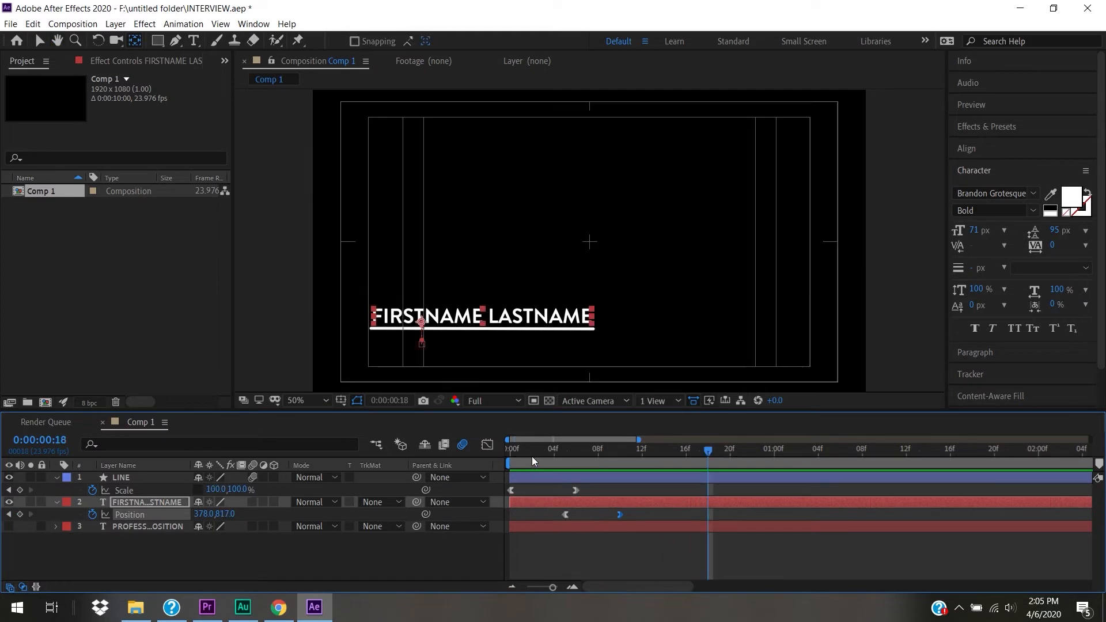
{"action": "left_click", "coordinate": [544, 456]}
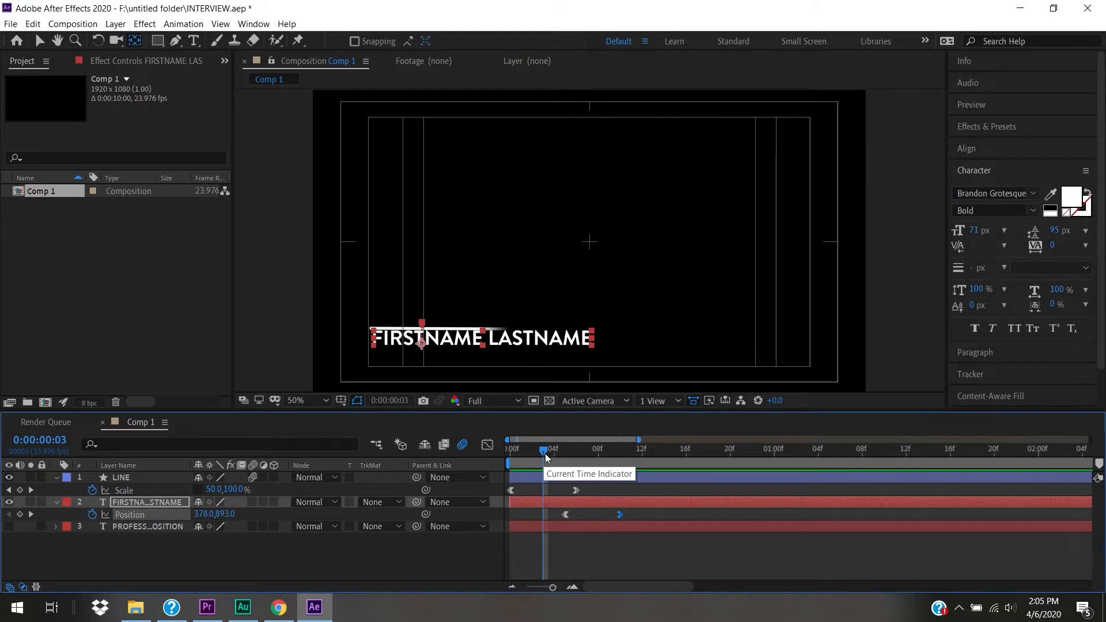
{"action": "left_click_drag", "start_coordinate": [545, 451], "coordinate": [565, 465]}
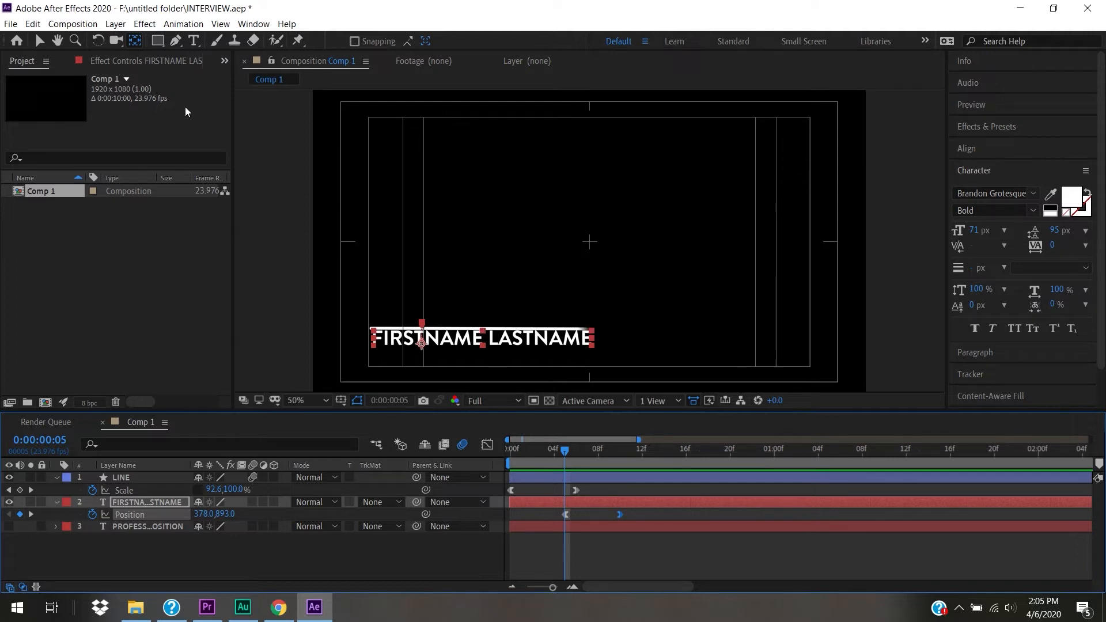
- Draw a rectangle mask around the FIRSTNAME LASTNAME text and scrub ahead to check it
{"action": "left_click", "coordinate": [176, 42]}
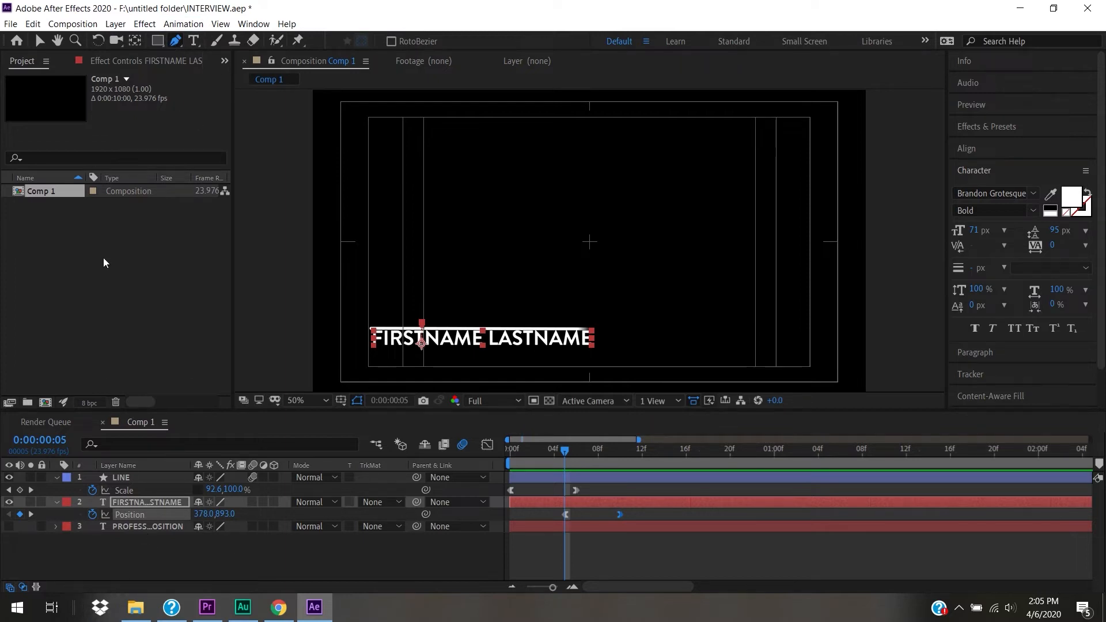
{"action": "left_click", "coordinate": [158, 41]}
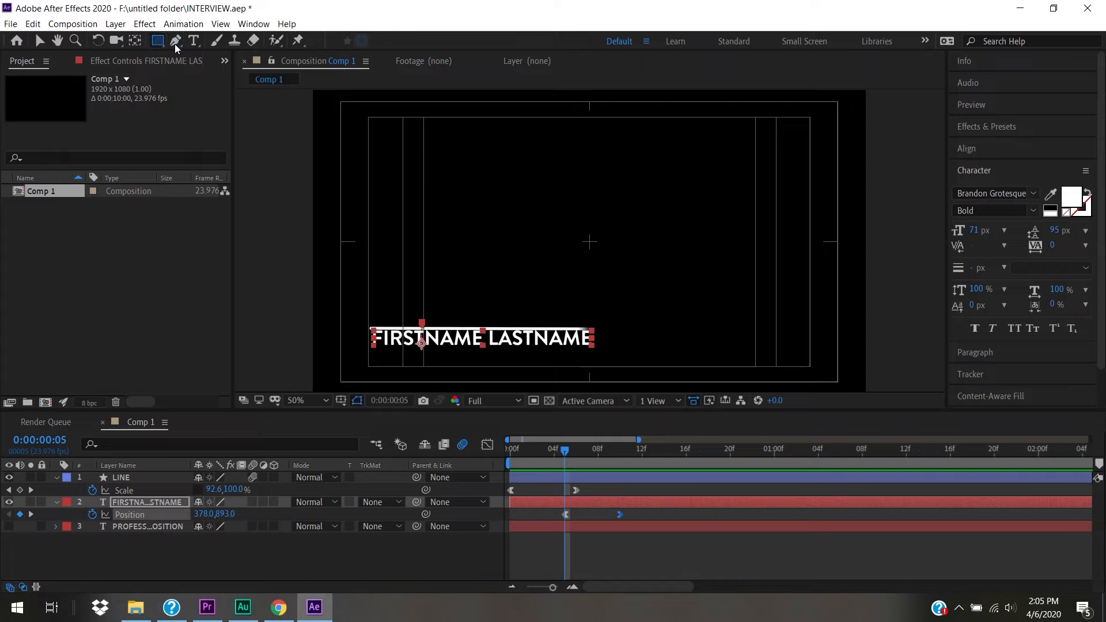
{"action": "left_click", "coordinate": [133, 502]}
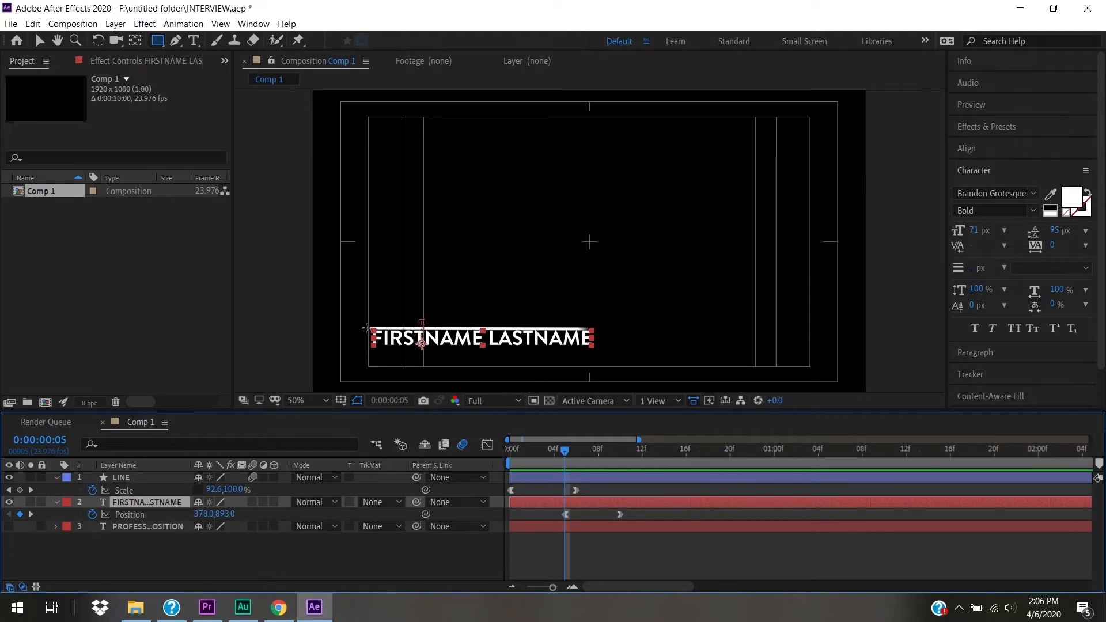
{"action": "left_click_drag", "start_coordinate": [367, 327], "coordinate": [598, 352]}
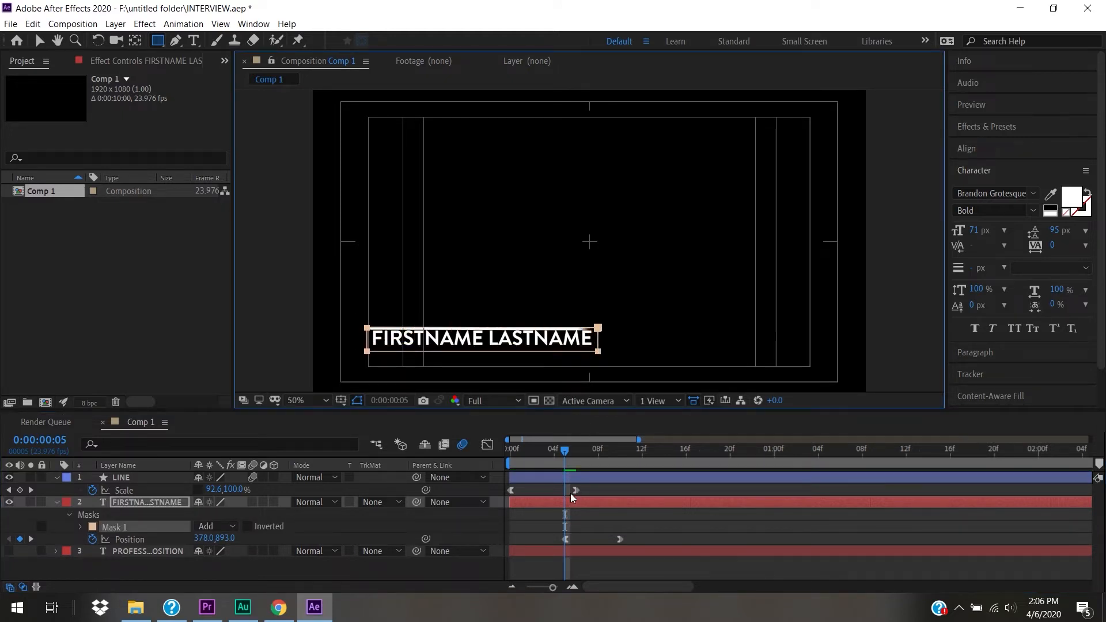
{"action": "left_click", "coordinate": [567, 459]}
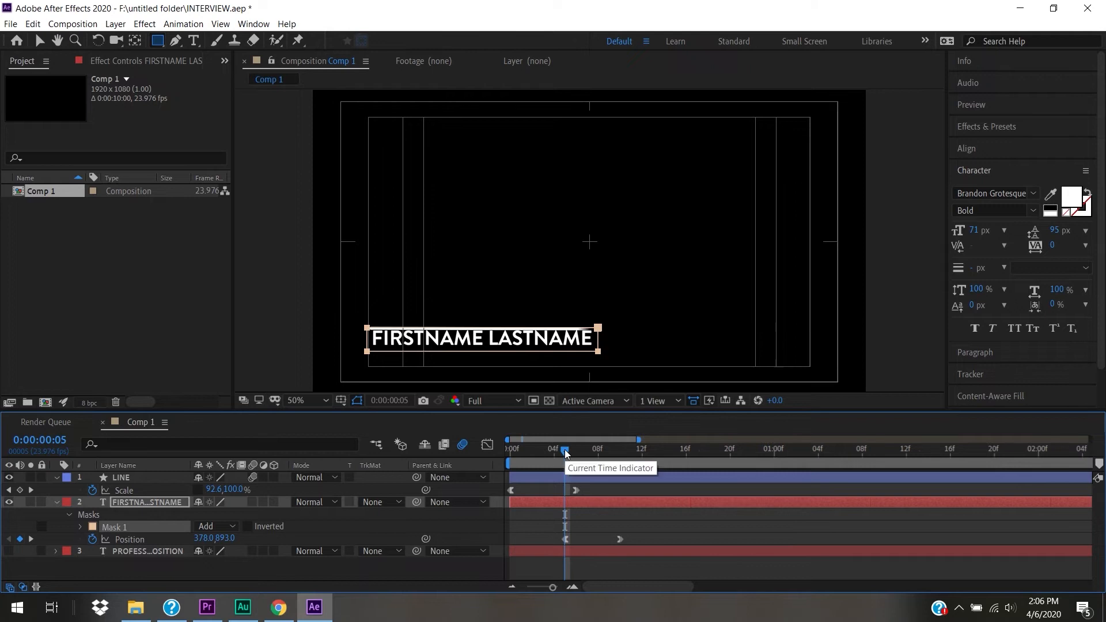
{"action": "mouse_move", "coordinate": [568, 449]}
{"action": "left_mouse_down"}
{"action": "mouse_move", "coordinate": [624, 469]}
{"action": "mouse_move", "coordinate": [570, 472]}
{"action": "left_mouse_up"}
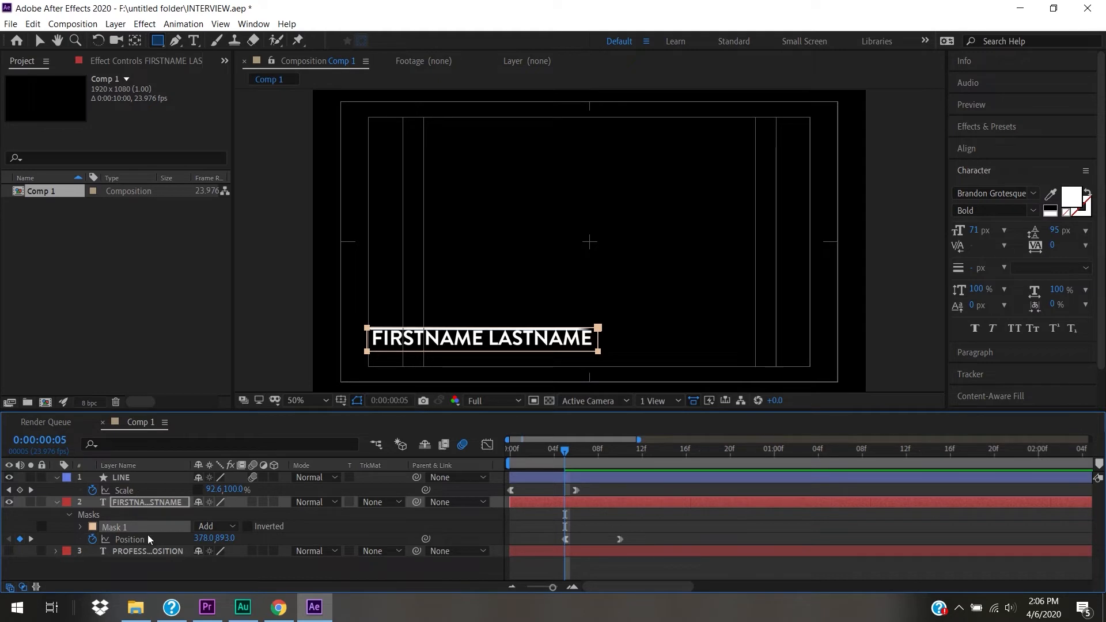
- Set the name's Mask 1 to Subtract and keyframe its Mask Path at frame 5
{"action": "left_click", "coordinate": [223, 524]}
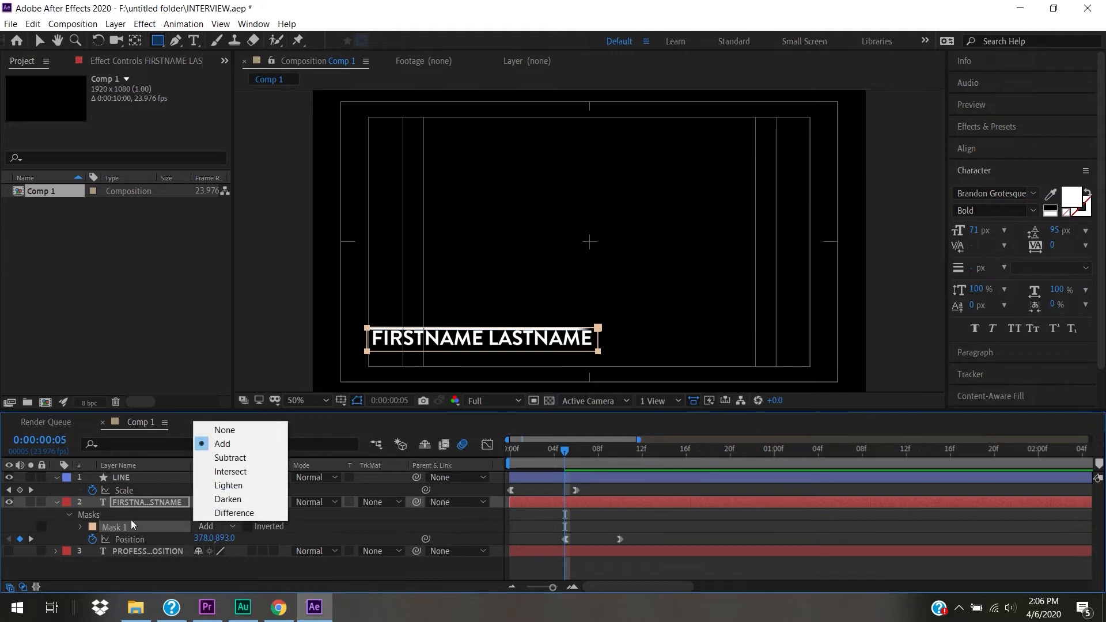
{"action": "left_click", "coordinate": [228, 459]}
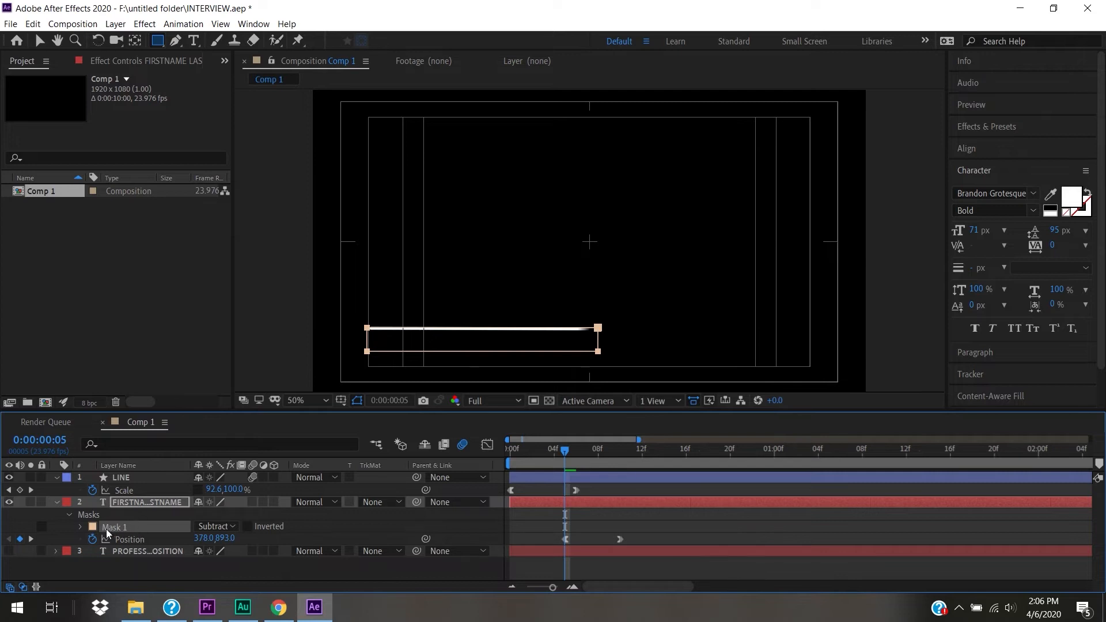
{"action": "left_click", "coordinate": [81, 527]}
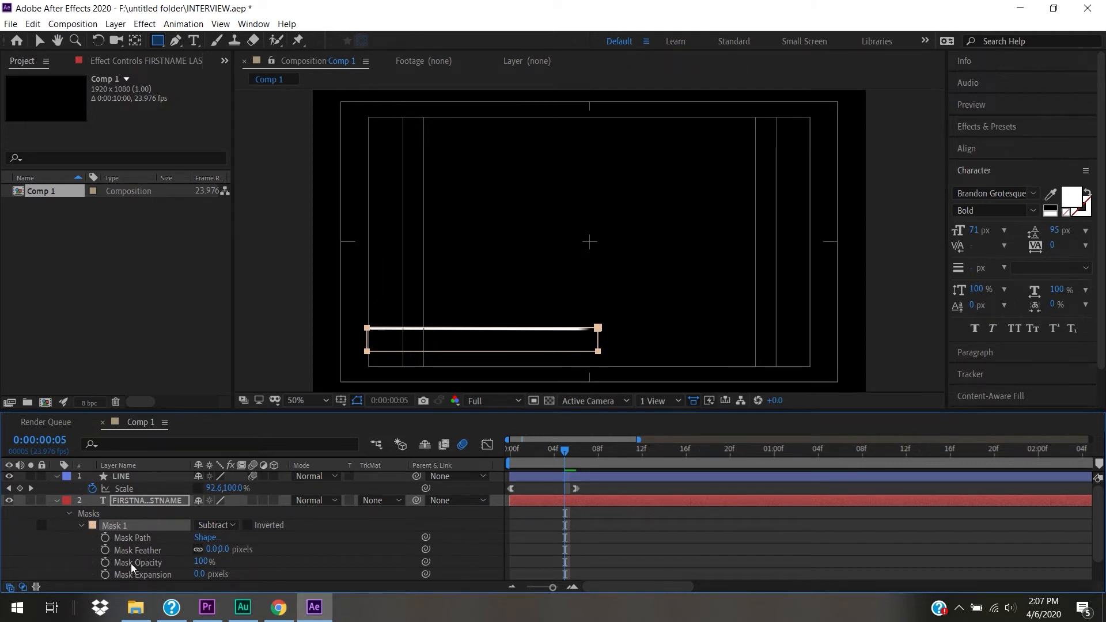
{"action": "left_click", "coordinate": [106, 539]}
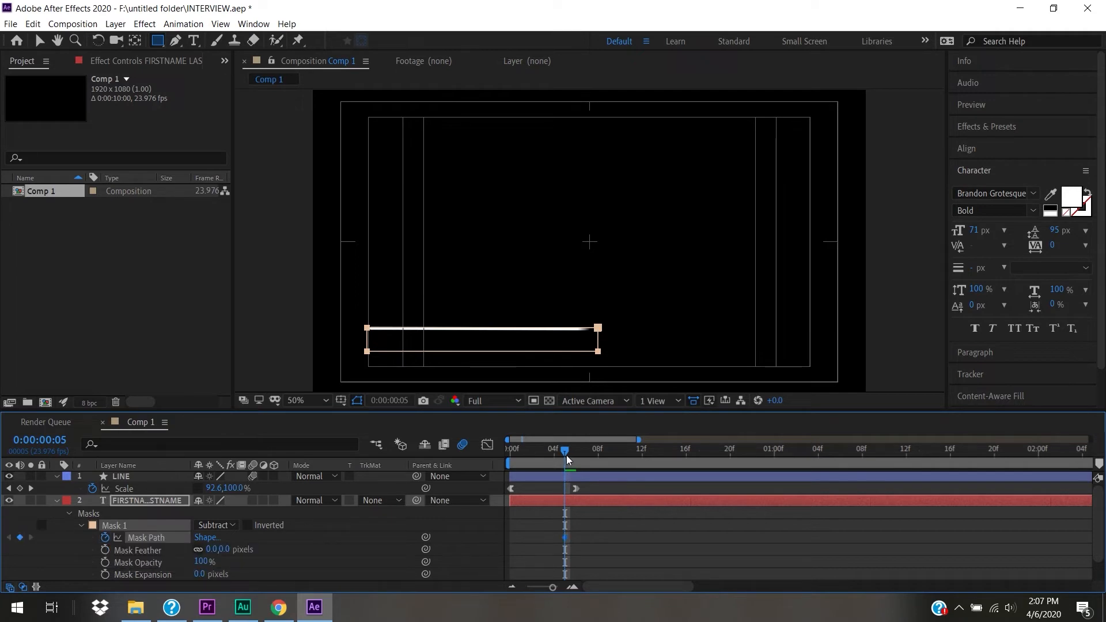
- At the later frame, move the mask down to reveal FIRSTNAME LASTNAME, then check frame 7
{"action": "left_click_drag", "start_coordinate": [567, 454], "coordinate": [620, 465]}
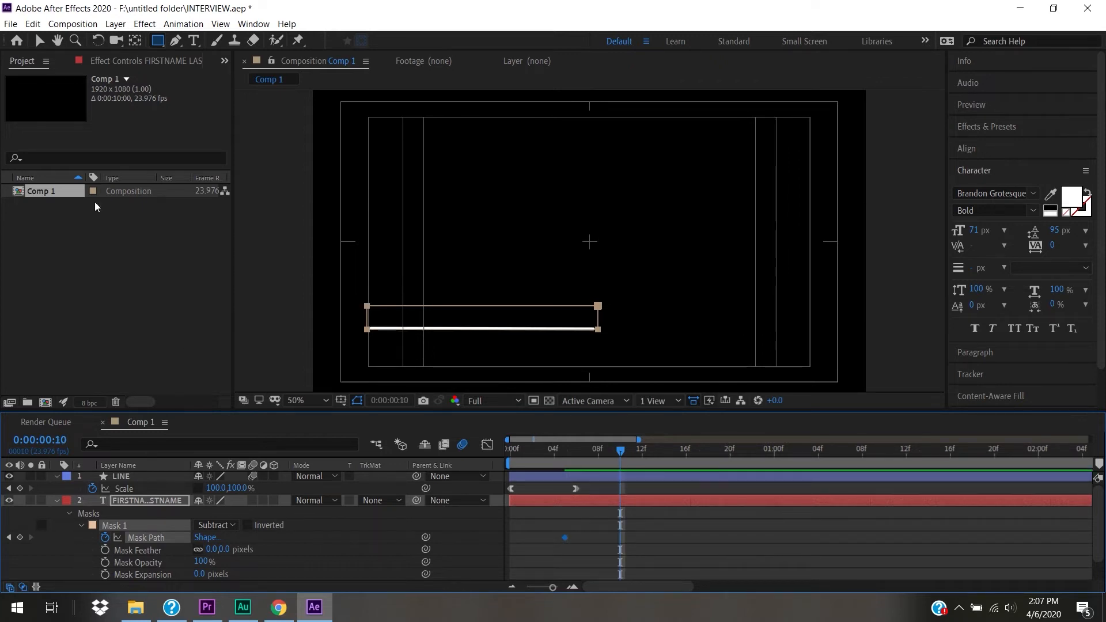
{"action": "left_click", "coordinate": [39, 41]}
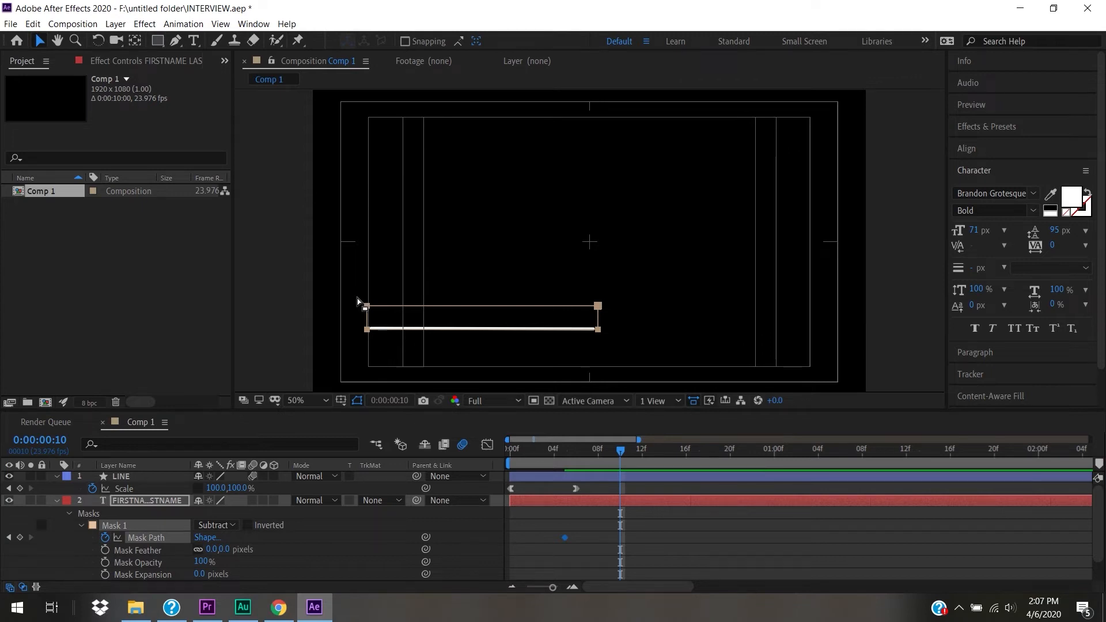
{"action": "left_click_drag", "start_coordinate": [367, 306], "coordinate": [371, 327]}
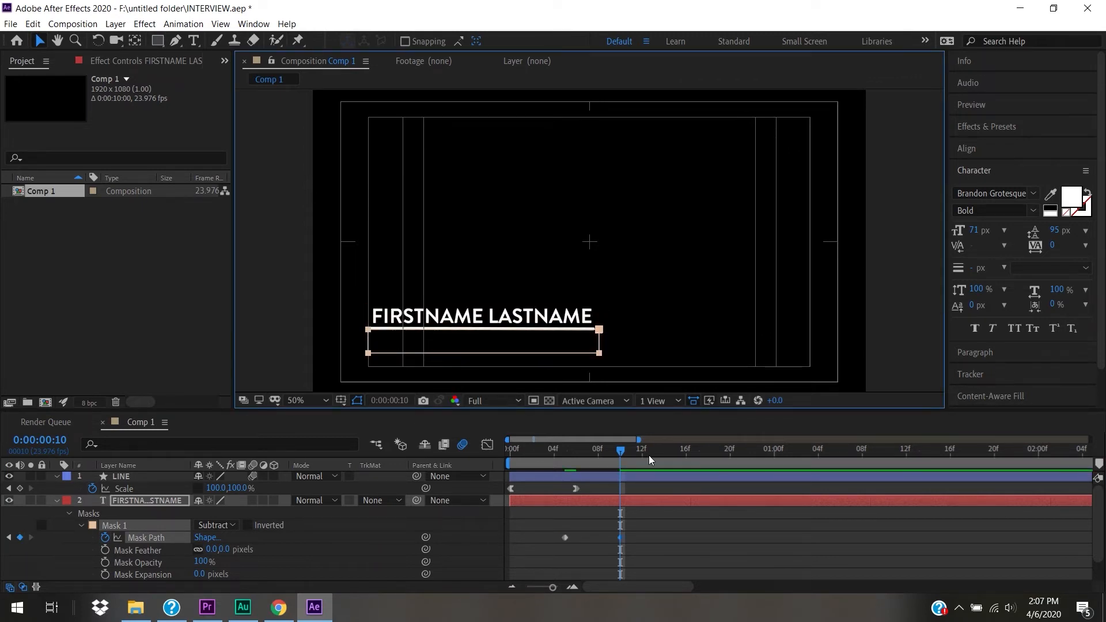
{"action": "left_click_drag", "start_coordinate": [623, 452], "coordinate": [567, 482]}
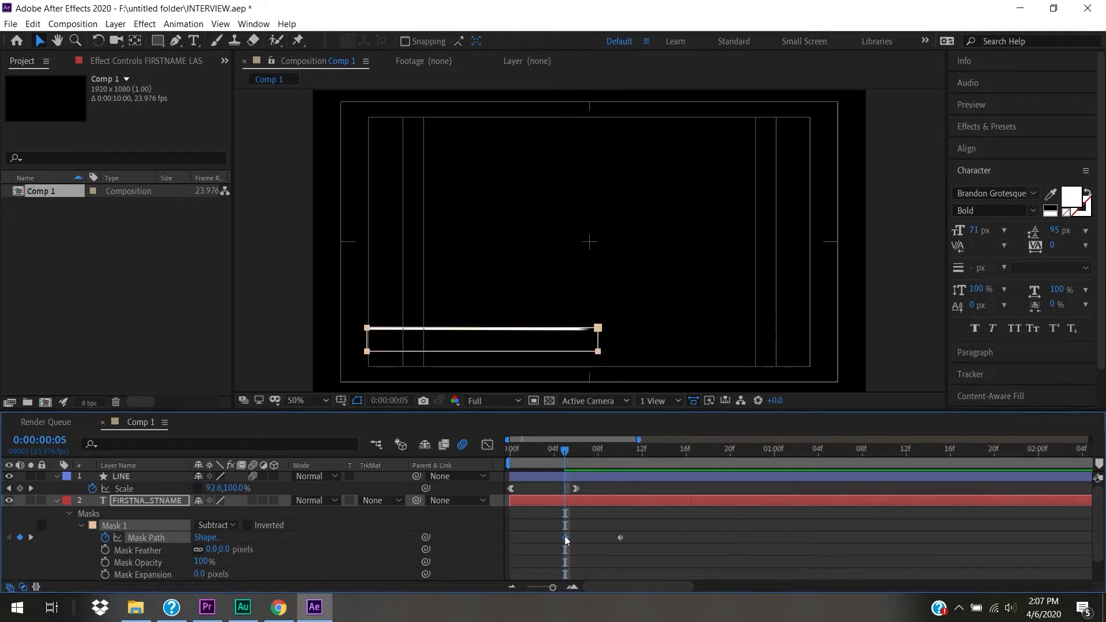
- Apply Easy Ease Out to the first Mask Path keyframe and Easy Ease In to the second
{"action": "right_click", "coordinate": [565, 537]}
{"action": "mouse_move", "coordinate": [621, 529]}
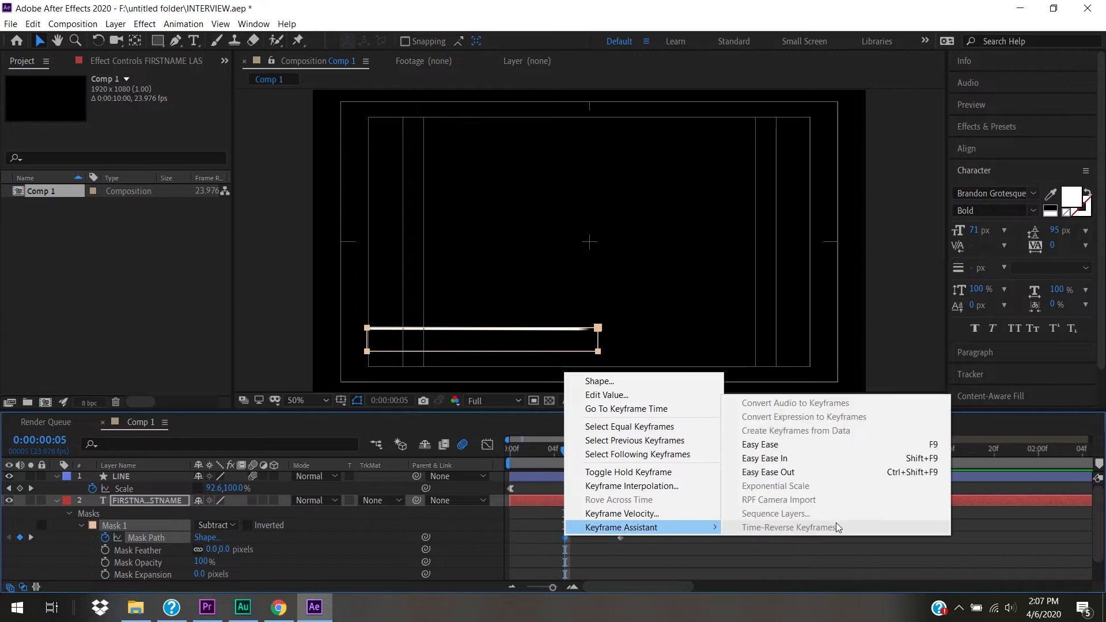
{"action": "left_click", "coordinate": [821, 467]}
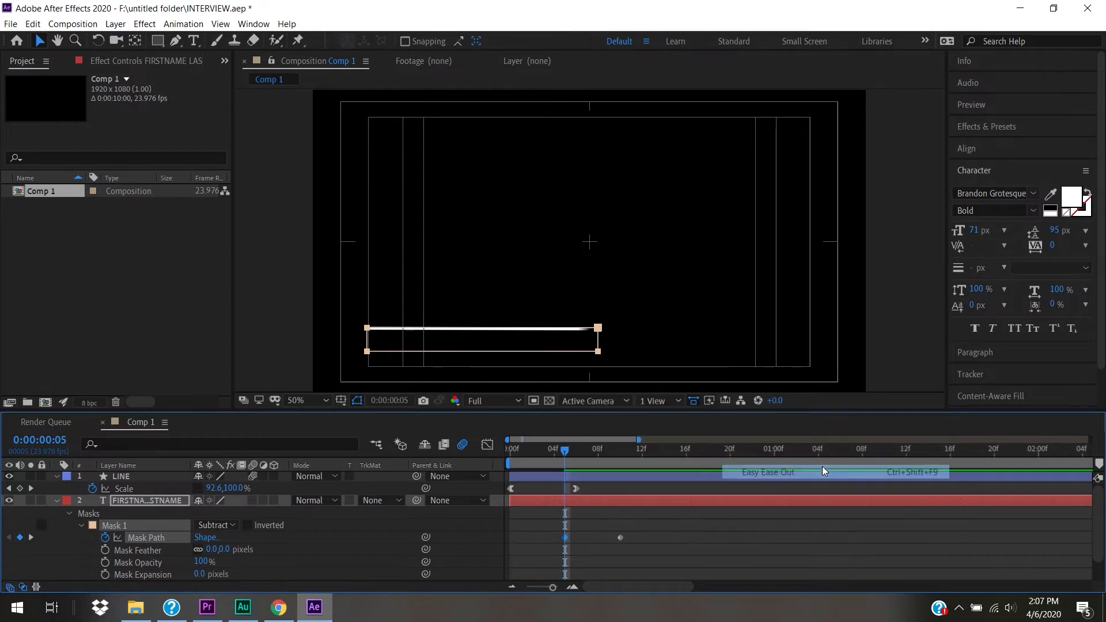
{"action": "right_click", "coordinate": [620, 538]}
{"action": "mouse_move", "coordinate": [646, 531]}
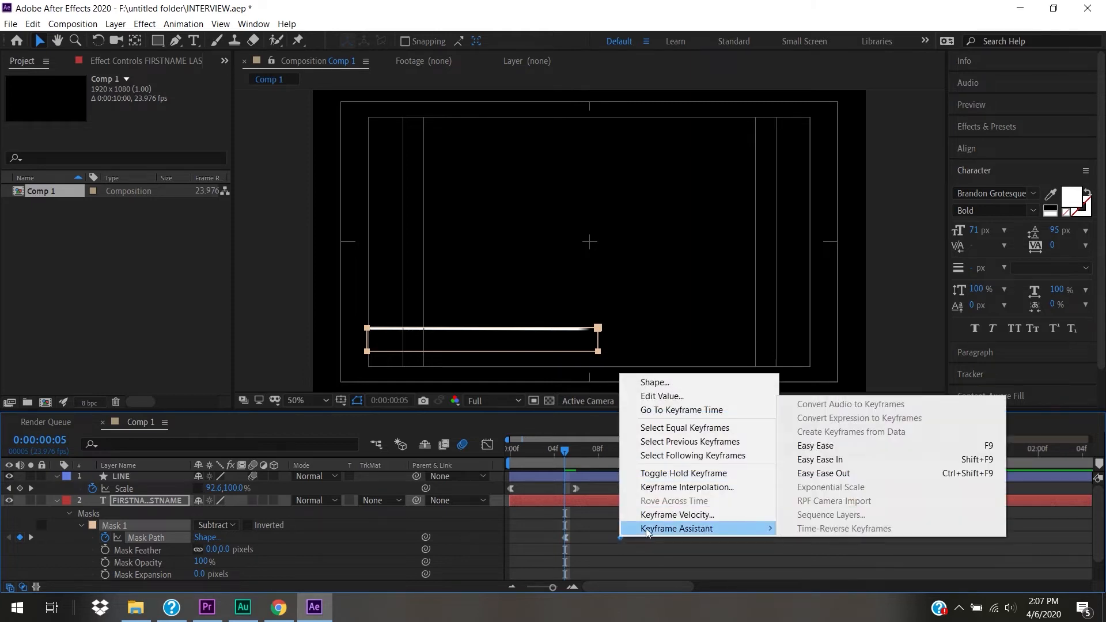
{"action": "left_click", "coordinate": [929, 460]}
- Preview the eased name reveal from the start, then reselect the name layer
{"action": "left_click_drag", "start_coordinate": [561, 456], "coordinate": [280, 440]}
{"action": "key", "text": "space"}
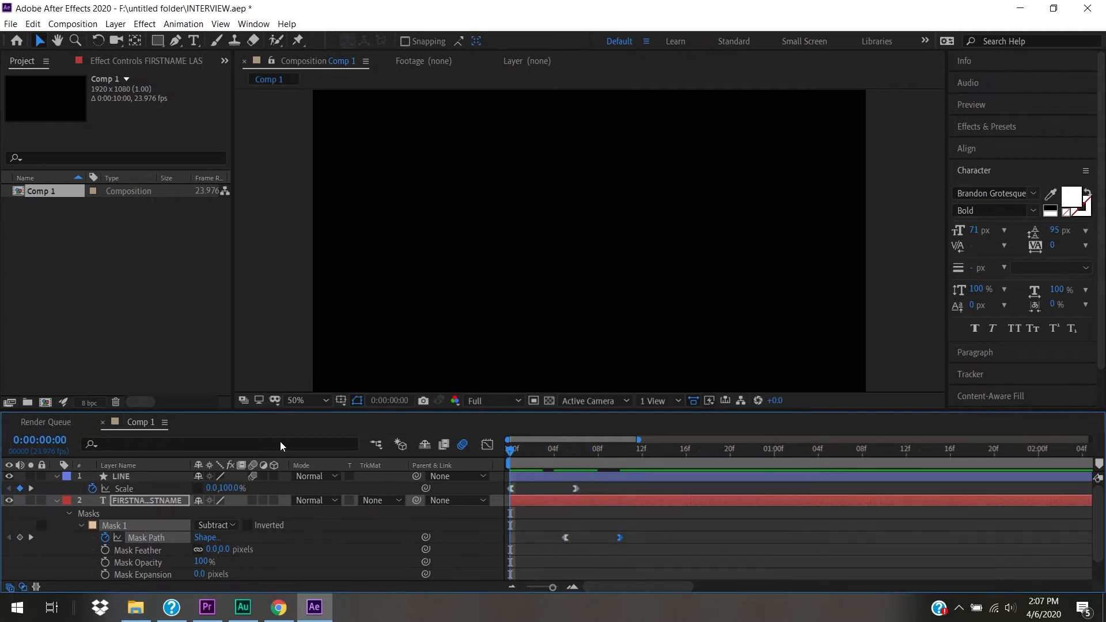
{"action": "key", "text": "space"}
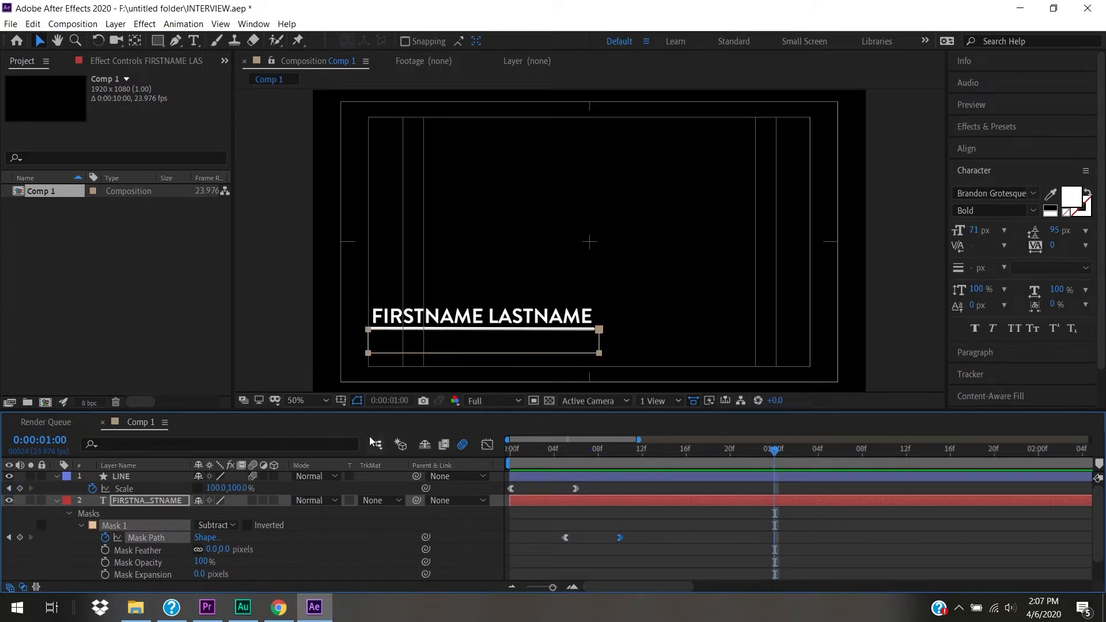
{"action": "left_click_drag", "start_coordinate": [554, 453], "coordinate": [305, 454]}
{"action": "key", "text": "space"}
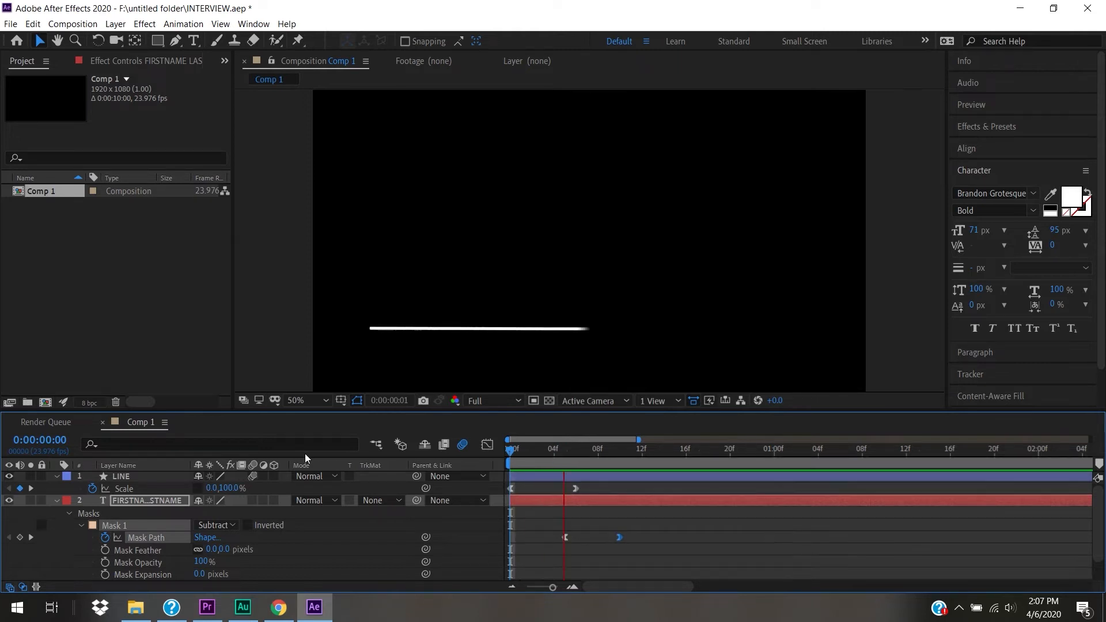
{"action": "key", "text": "space"}
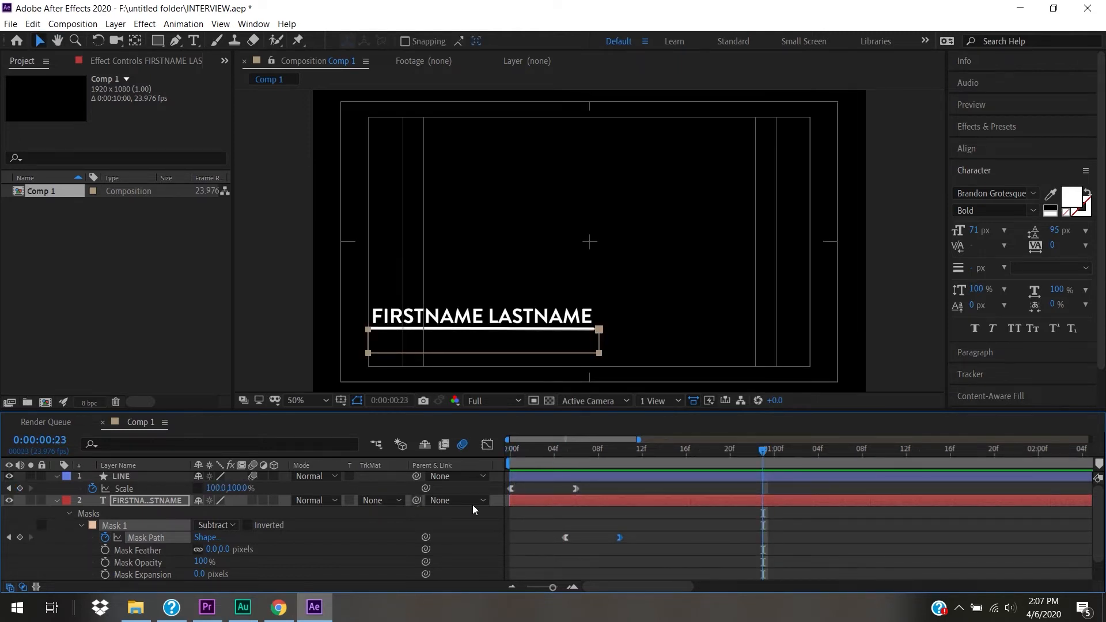
{"action": "left_click", "coordinate": [623, 536]}
{"action": "left_click", "coordinate": [621, 537]}
{"action": "left_click", "coordinate": [129, 502]}
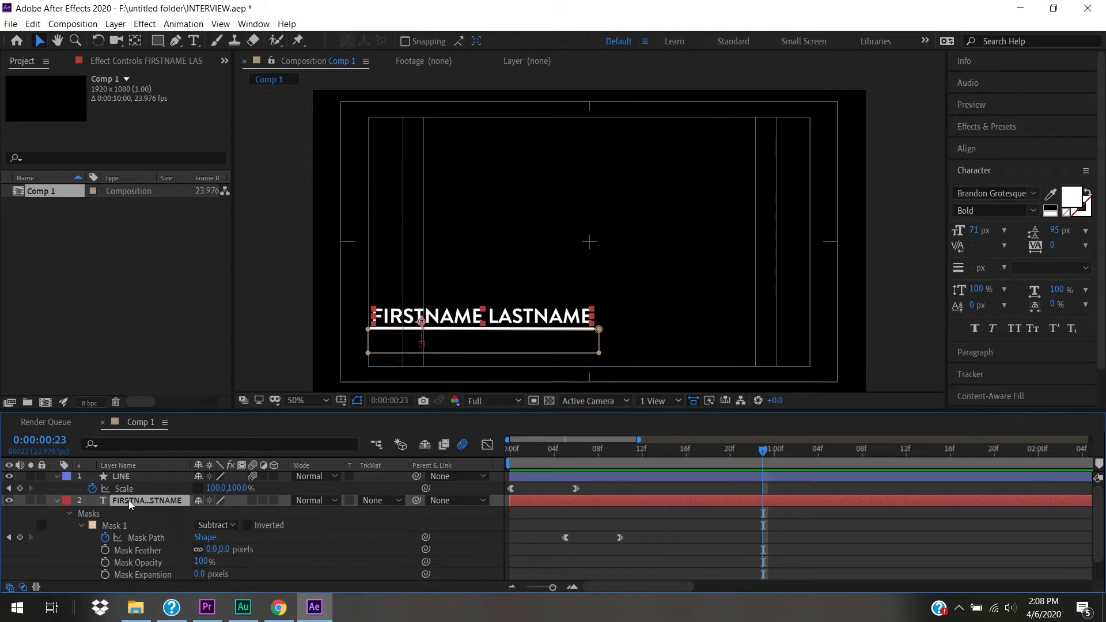
- Show the name layer's keyframed properties with U, select its Mask Path and Position keyframes, and preview
{"action": "key", "text": "u"}
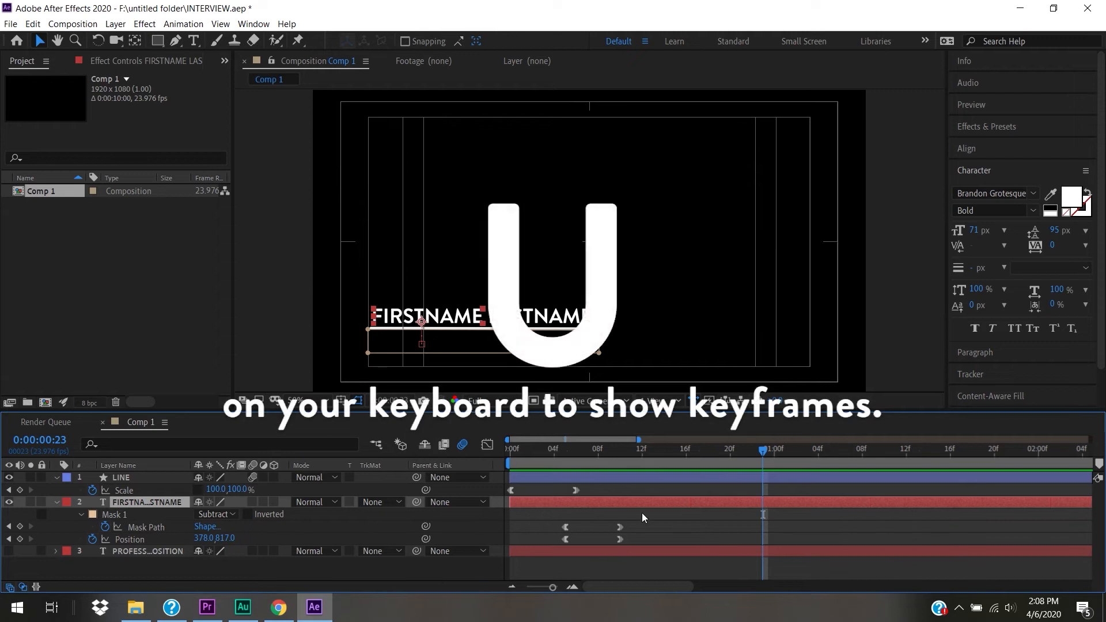
{"action": "left_click_drag", "start_coordinate": [626, 517], "coordinate": [644, 543]}
{"action": "key", "text": "space"}
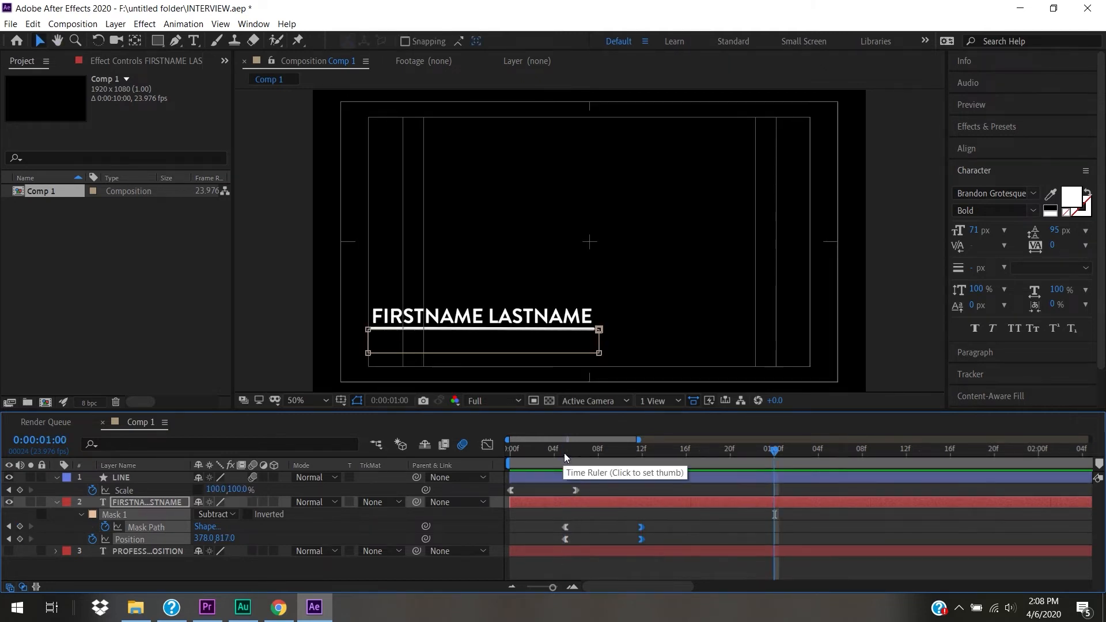
{"action": "key", "text": "space"}
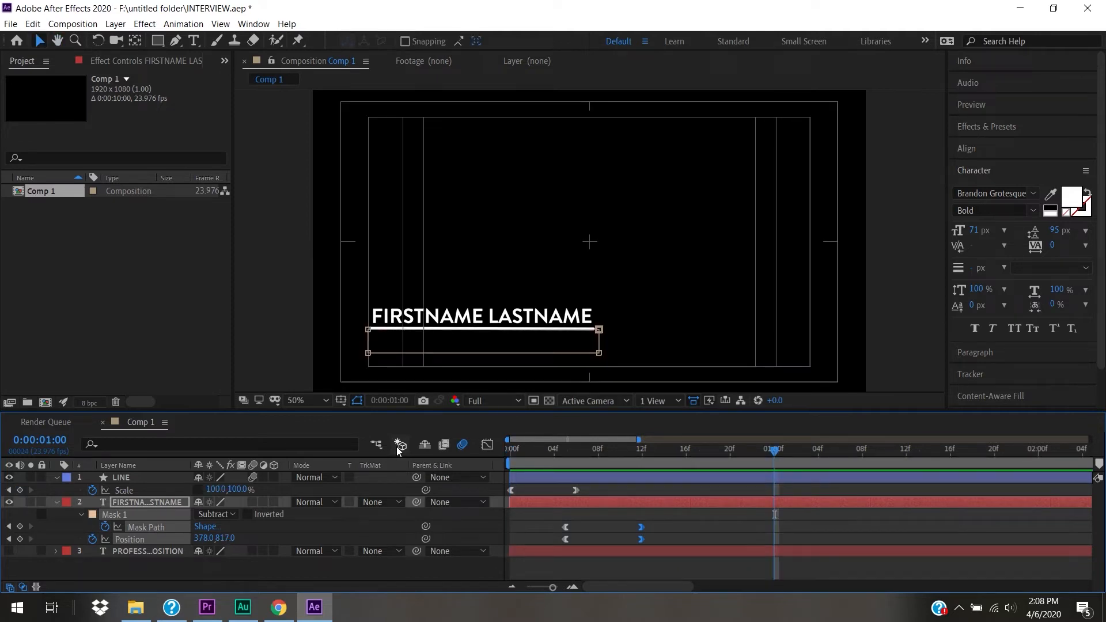
- Make PROFESSION OR POSITION visible and set a Position keyframe for it at frame 12
{"action": "left_click", "coordinate": [143, 552]}
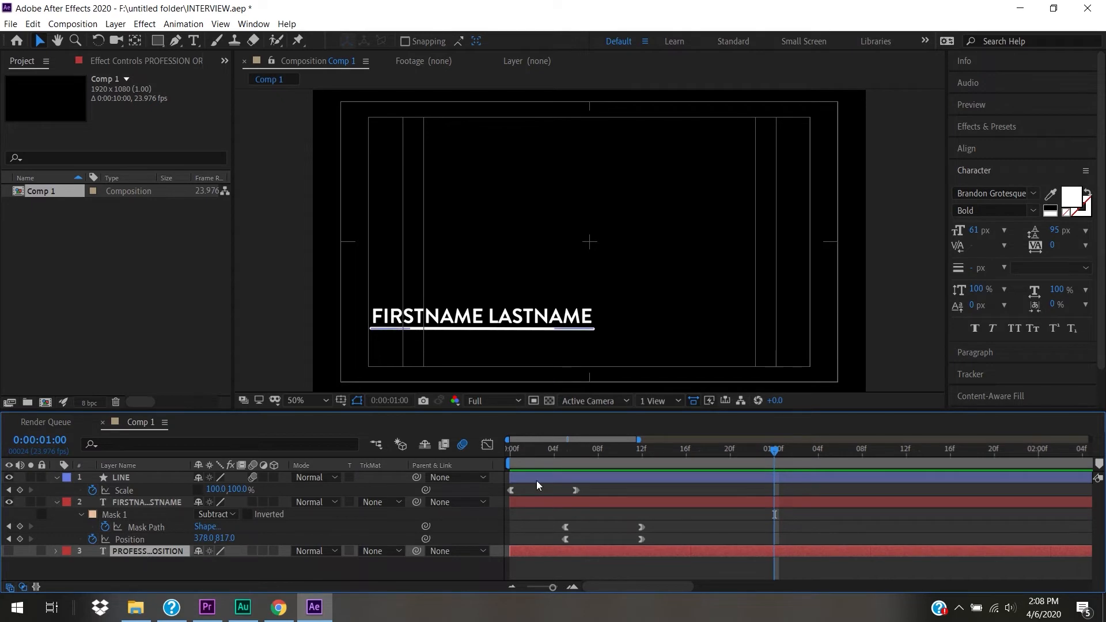
{"action": "key", "text": "p"}
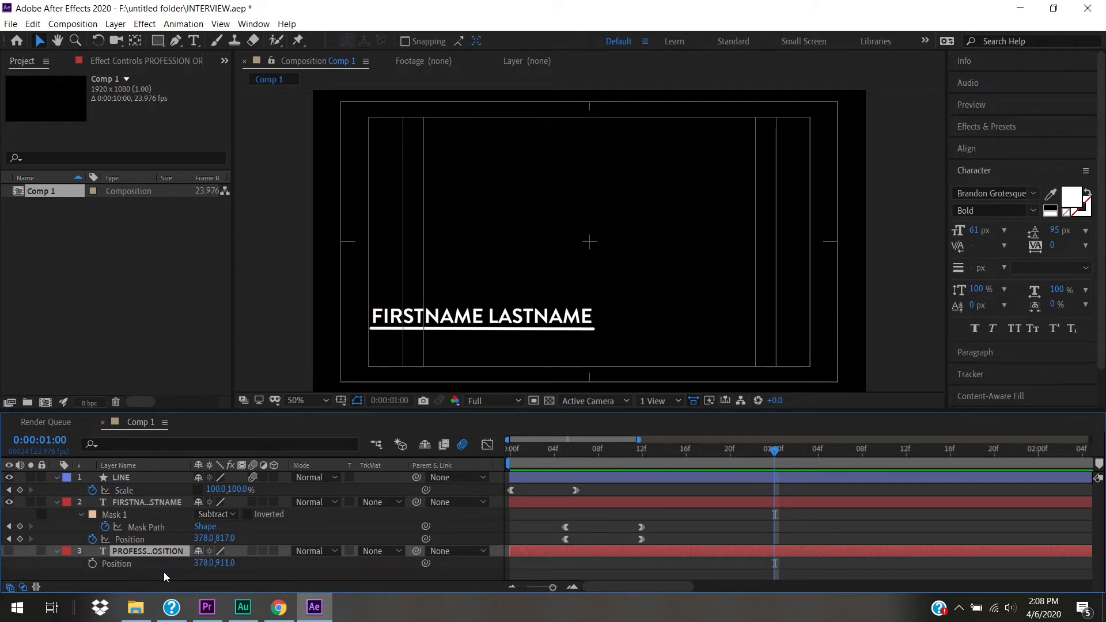
{"action": "left_click", "coordinate": [566, 455]}
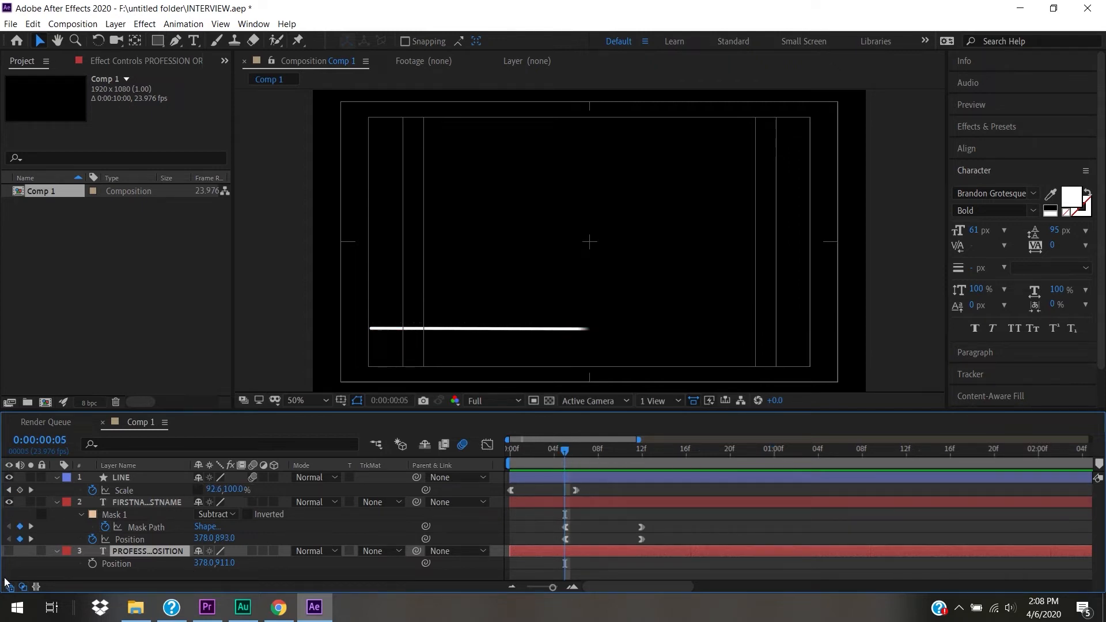
{"action": "left_click", "coordinate": [8, 551]}
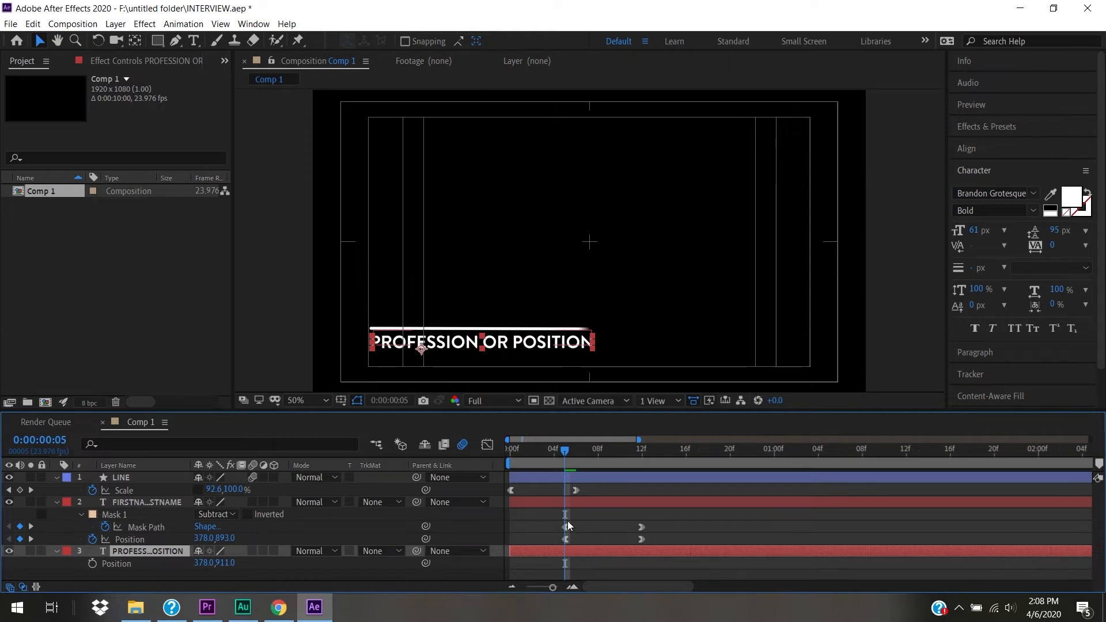
{"action": "mouse_move", "coordinate": [553, 587]}
{"action": "left_mouse_down"}
{"action": "mouse_move", "coordinate": [534, 586]}
{"action": "mouse_move", "coordinate": [572, 587]}
{"action": "left_mouse_up"}
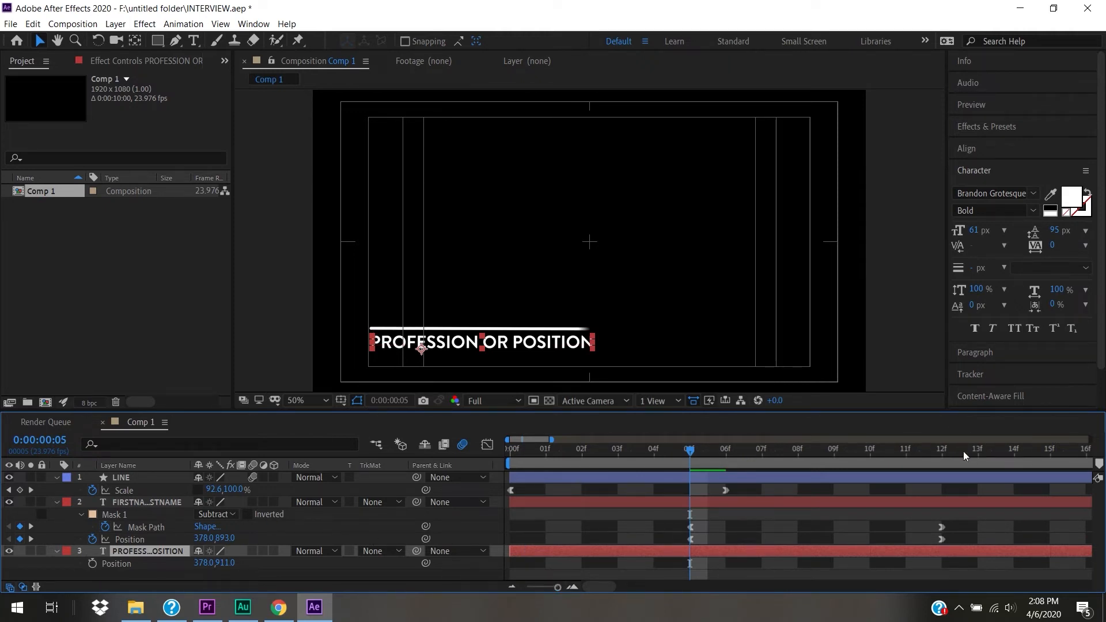
{"action": "left_click", "coordinate": [942, 452]}
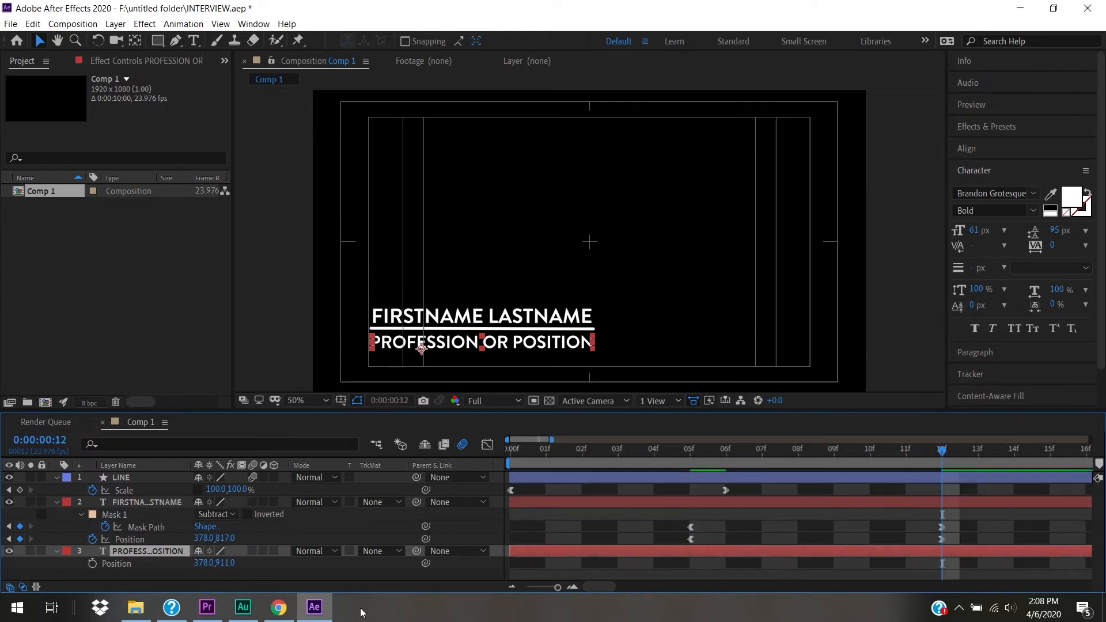
{"action": "left_click", "coordinate": [93, 565]}
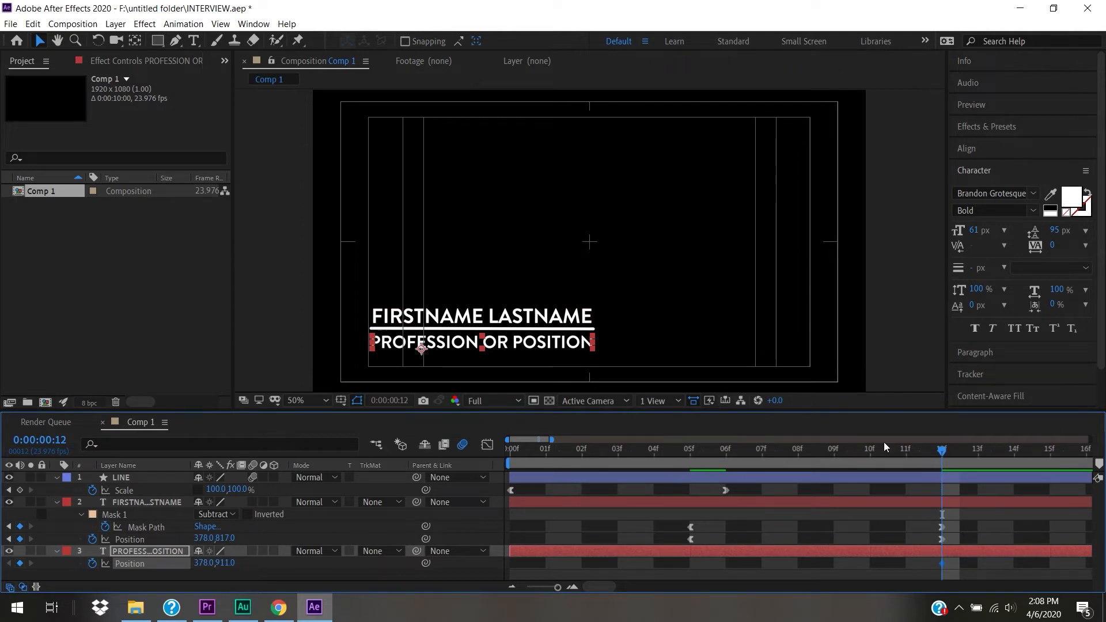
- At frame 5, raise the profession text onto the line (378,837) so it drops to 378,911
{"action": "left_click_drag", "start_coordinate": [942, 452], "coordinate": [693, 478]}
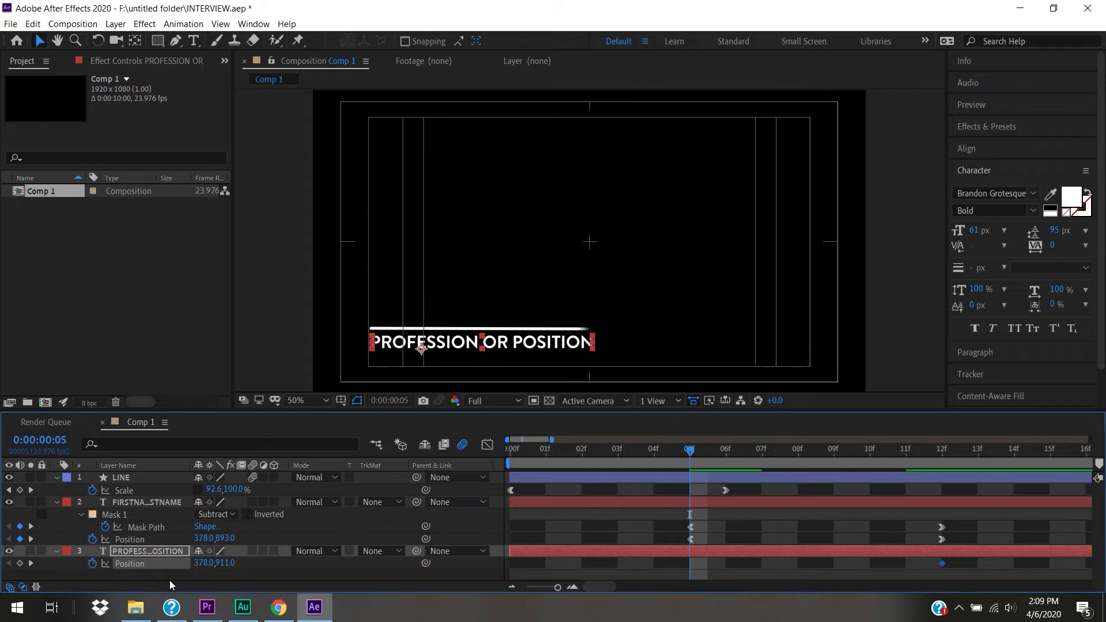
{"action": "left_click_drag", "start_coordinate": [224, 563], "coordinate": [160, 576]}
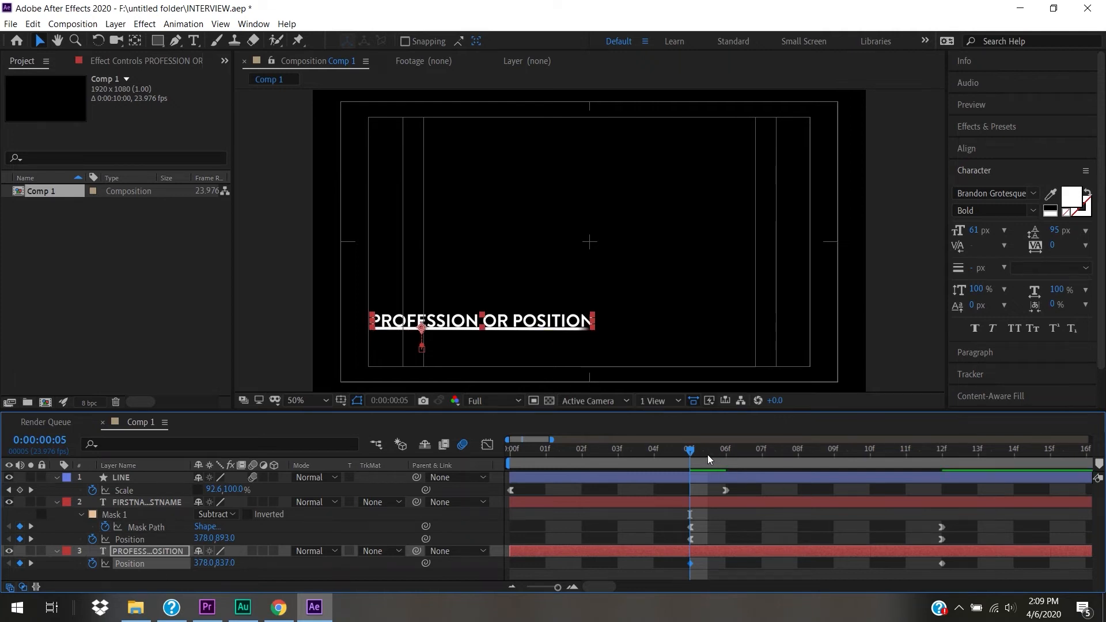
{"action": "left_click_drag", "start_coordinate": [690, 448], "coordinate": [681, 482]}
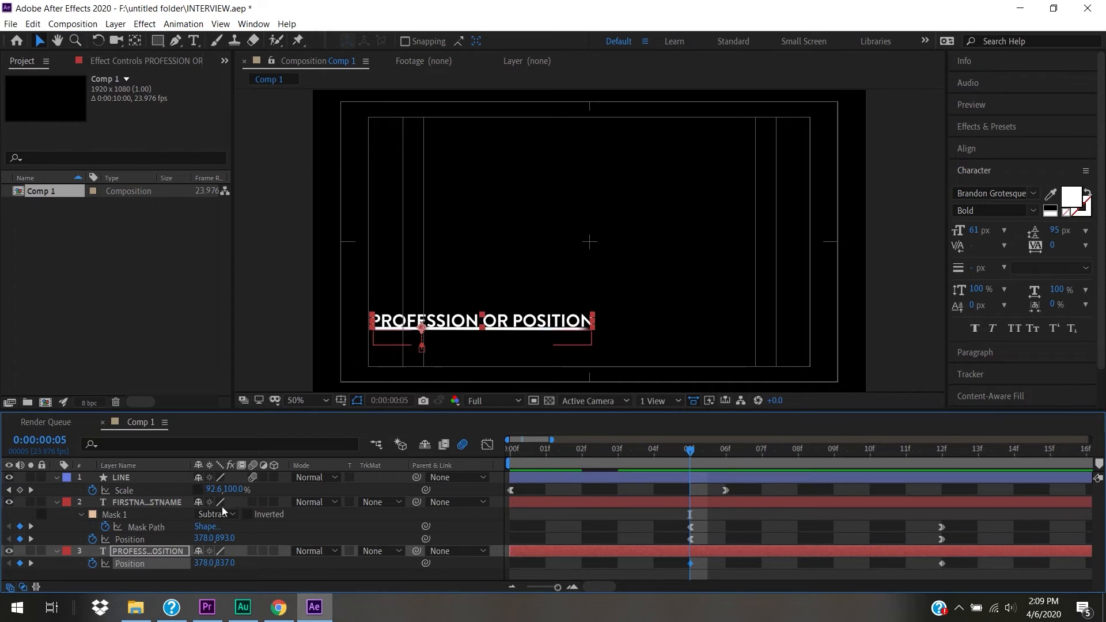
- Draw a rectangle mask over PROFESSION OR POSITION and set it to Subtract
{"action": "left_click", "coordinate": [159, 40]}
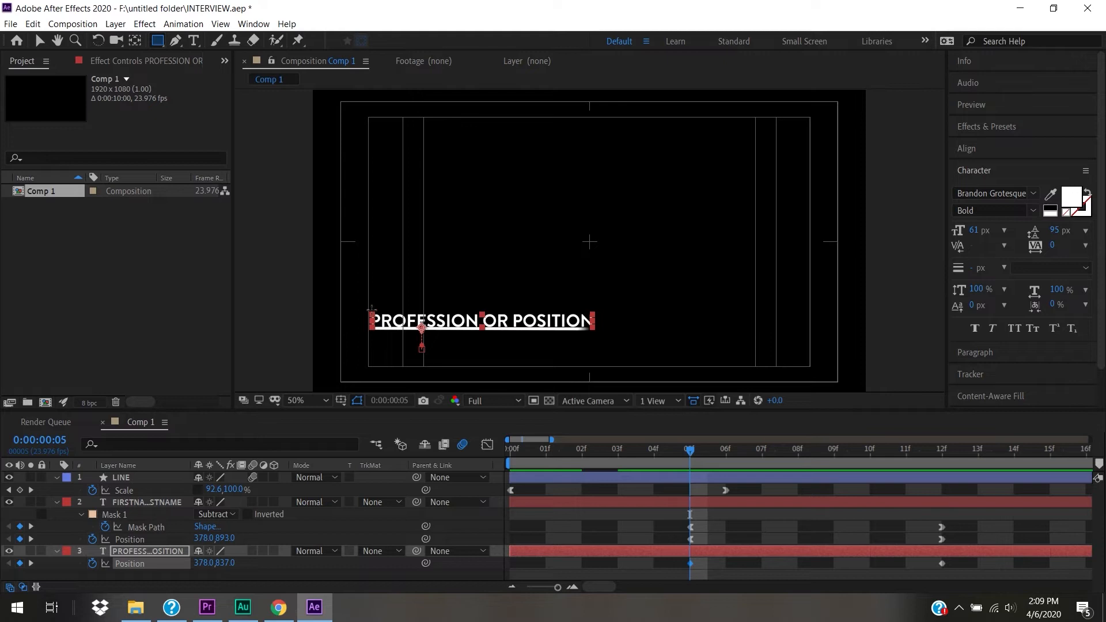
{"action": "mouse_move", "coordinate": [370, 308]}
{"action": "left_mouse_down"}
{"action": "mouse_move", "coordinate": [433, 329]}
{"action": "mouse_move", "coordinate": [588, 314]}
{"action": "mouse_move", "coordinate": [597, 329]}
{"action": "left_mouse_up"}
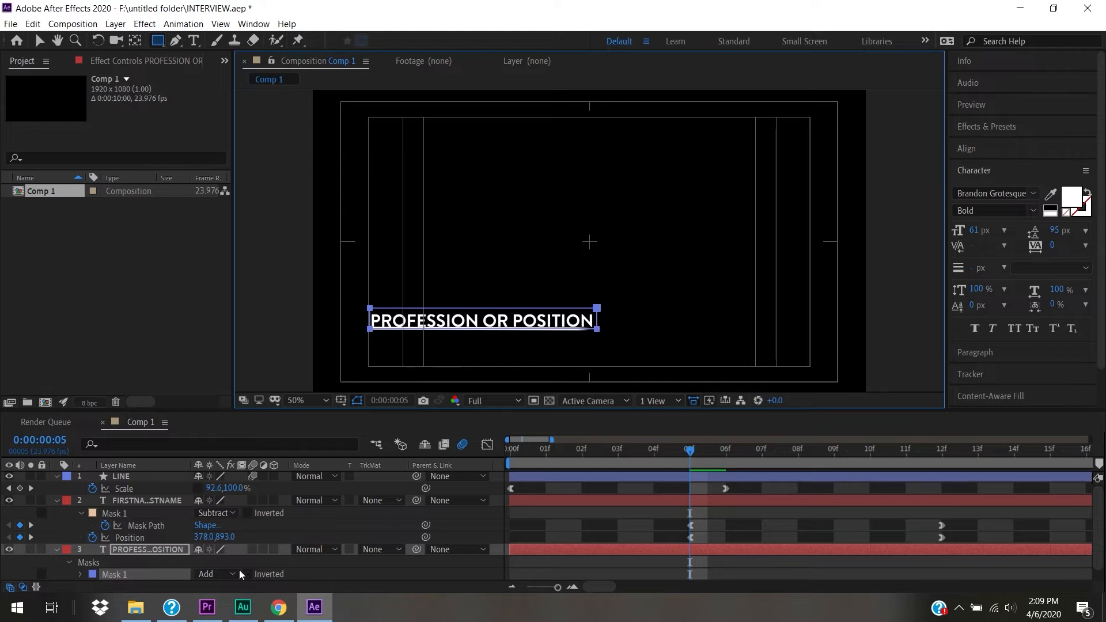
{"action": "left_click", "coordinate": [204, 574]}
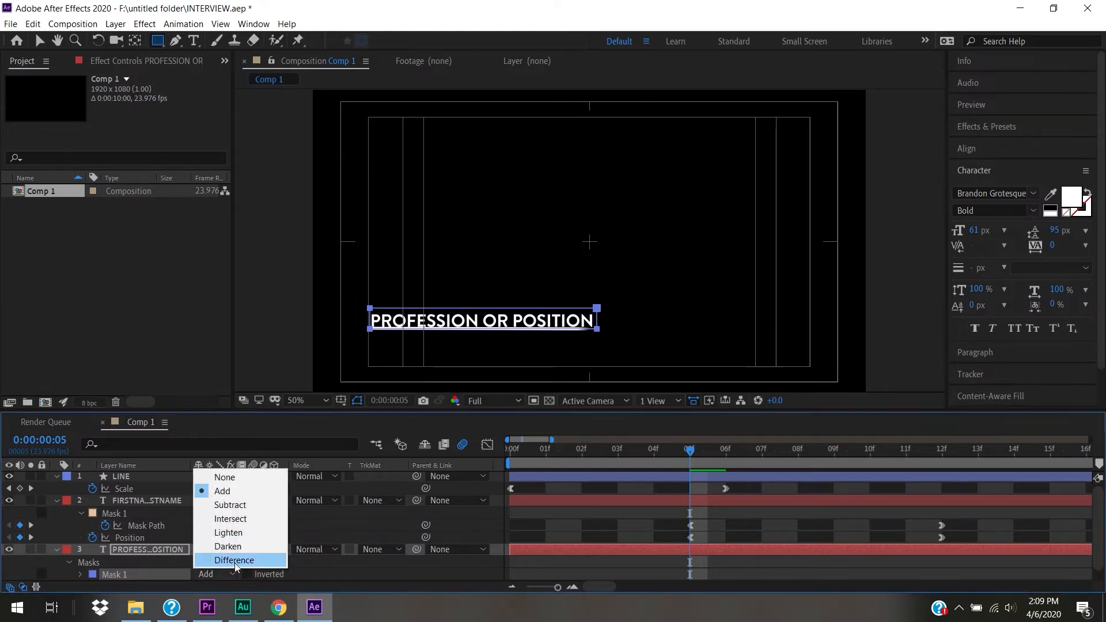
{"action": "left_click", "coordinate": [242, 506]}
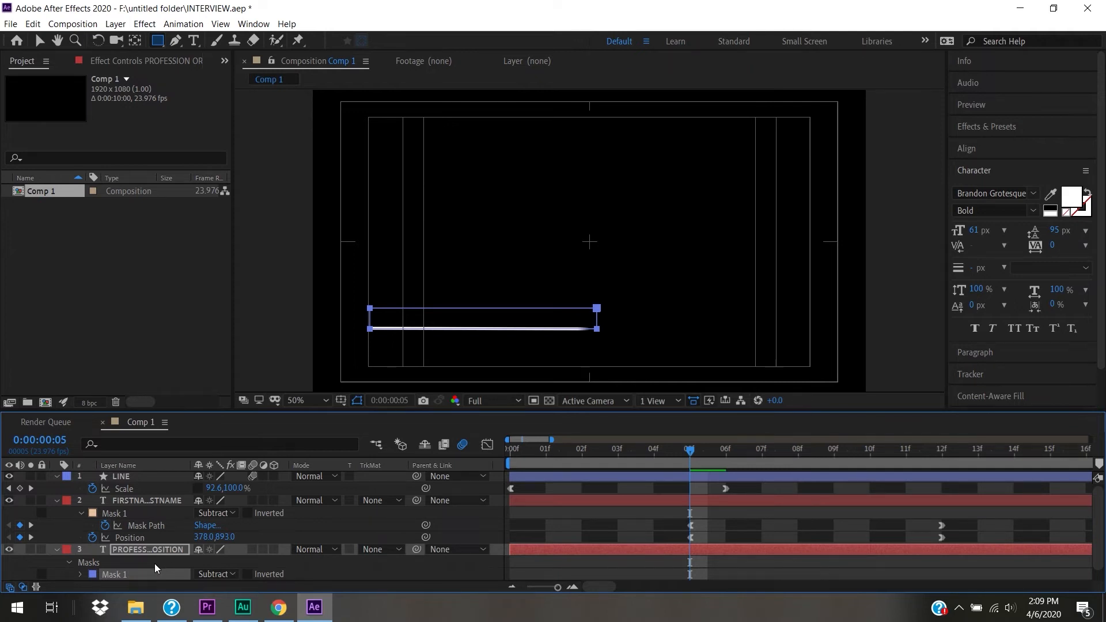
- Keyframe the profession mask's path at frame 5 and show only its animated properties
{"action": "left_click", "coordinate": [80, 574]}
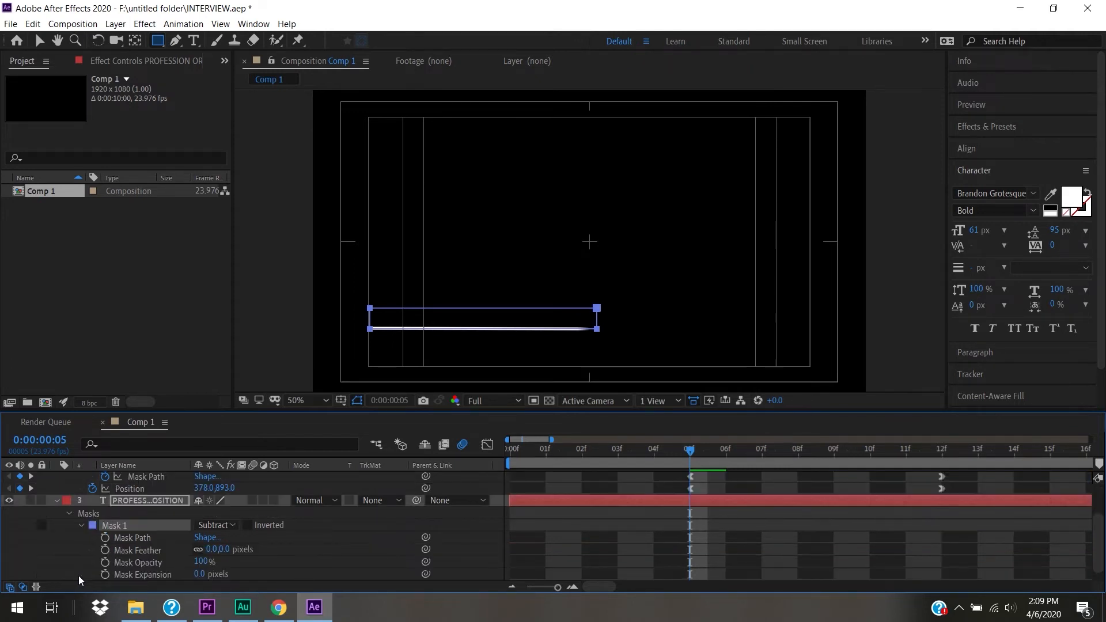
{"action": "left_click", "coordinate": [105, 538]}
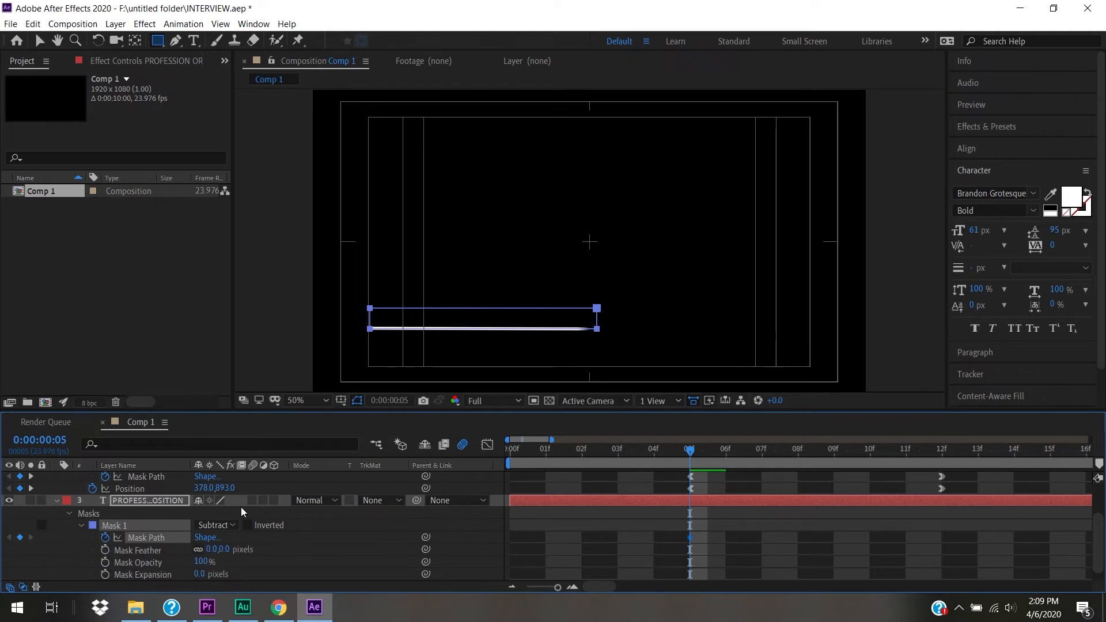
{"action": "left_click", "coordinate": [173, 501]}
{"action": "key", "text": "u"}
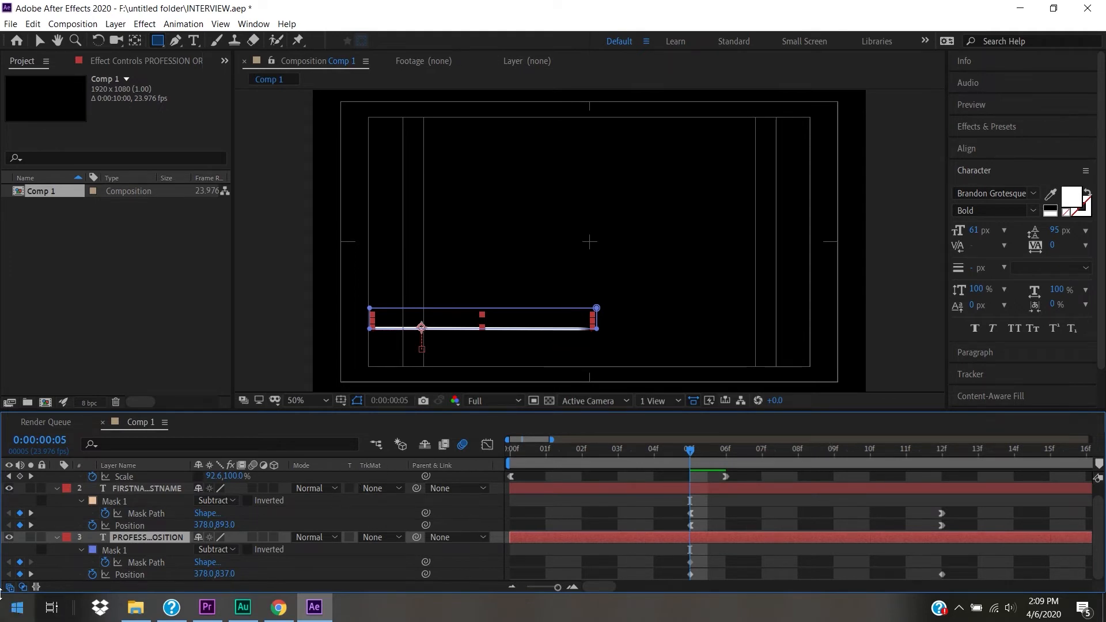
- At frame 12, add a Mask Path keyframe and move the mask up to reveal PROFESSION OR POSITION
{"action": "left_click", "coordinate": [30, 575]}
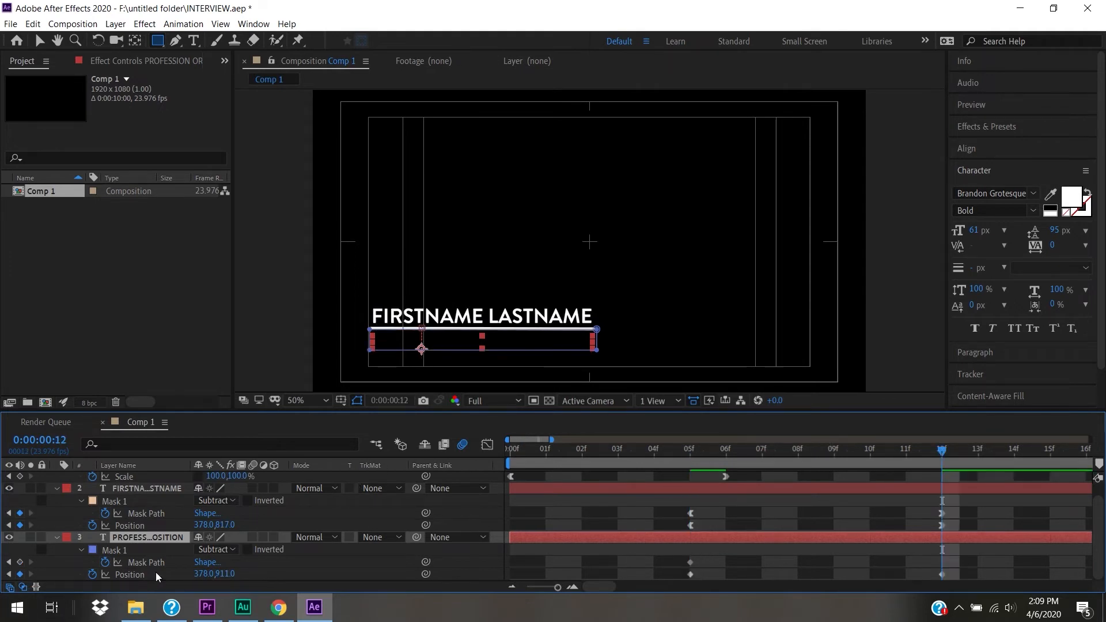
{"action": "left_click", "coordinate": [20, 562]}
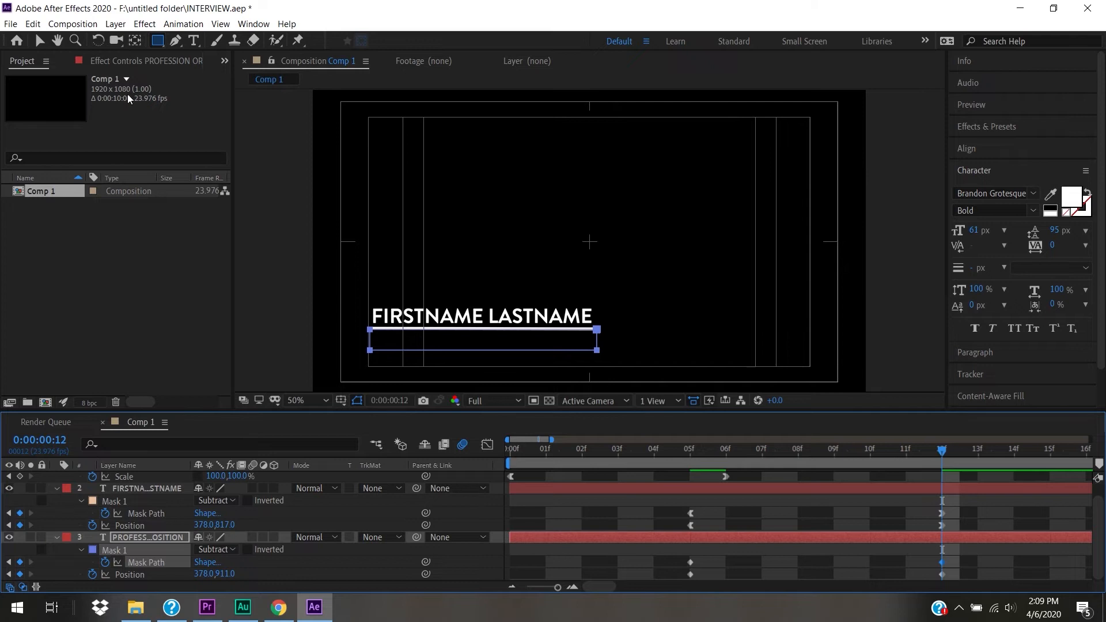
{"action": "left_click", "coordinate": [36, 41]}
{"action": "left_click", "coordinate": [370, 340]}
{"action": "left_click_drag", "start_coordinate": [370, 340], "coordinate": [371, 327]}
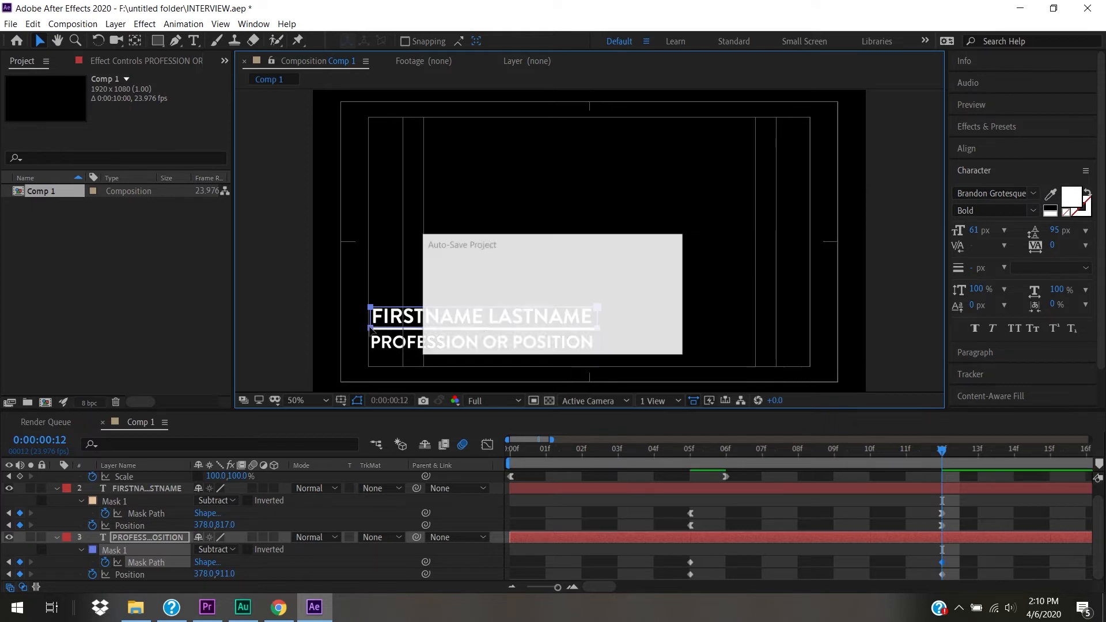
- Apply Easy Ease Out to the profession layer's 5f keyframes and Easy Ease In to its 12f keyframes
{"action": "left_click_drag", "start_coordinate": [673, 551], "coordinate": [703, 580]}
{"action": "right_click", "coordinate": [690, 575]}
{"action": "mouse_move", "coordinate": [749, 567]}
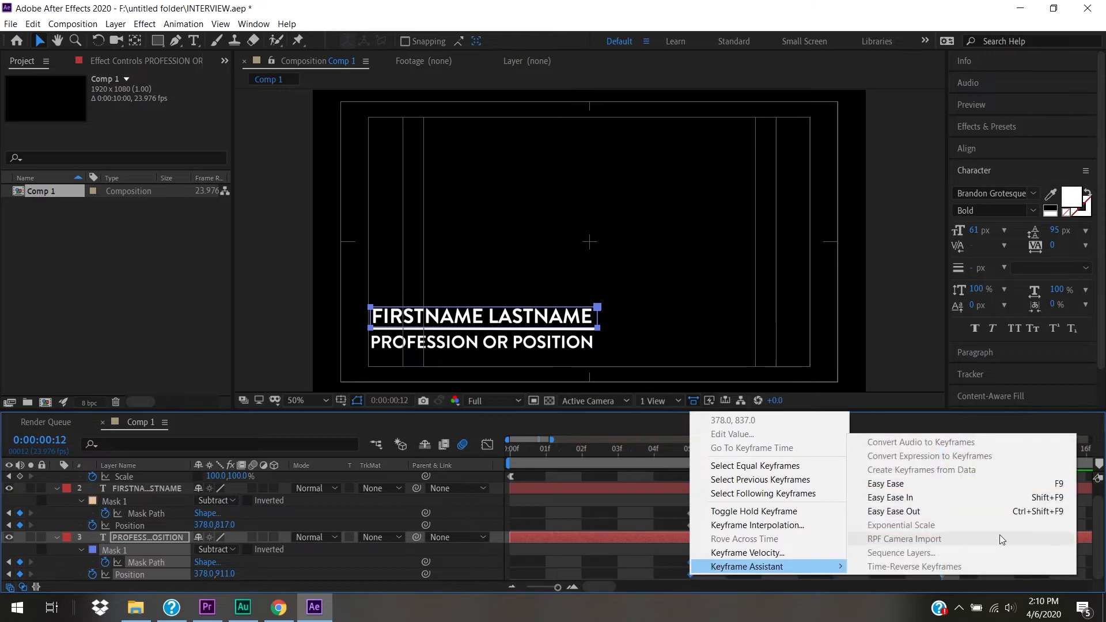
{"action": "left_click", "coordinate": [971, 510]}
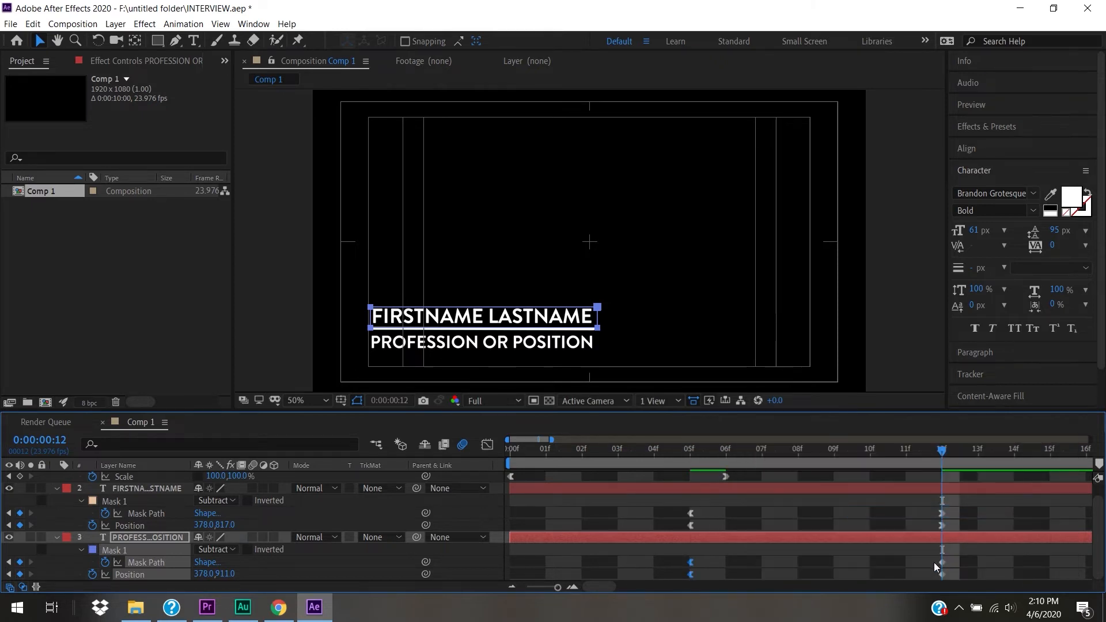
{"action": "left_click_drag", "start_coordinate": [931, 557], "coordinate": [949, 579]}
{"action": "right_click", "coordinate": [941, 573]}
{"action": "mouse_move", "coordinate": [957, 566]}
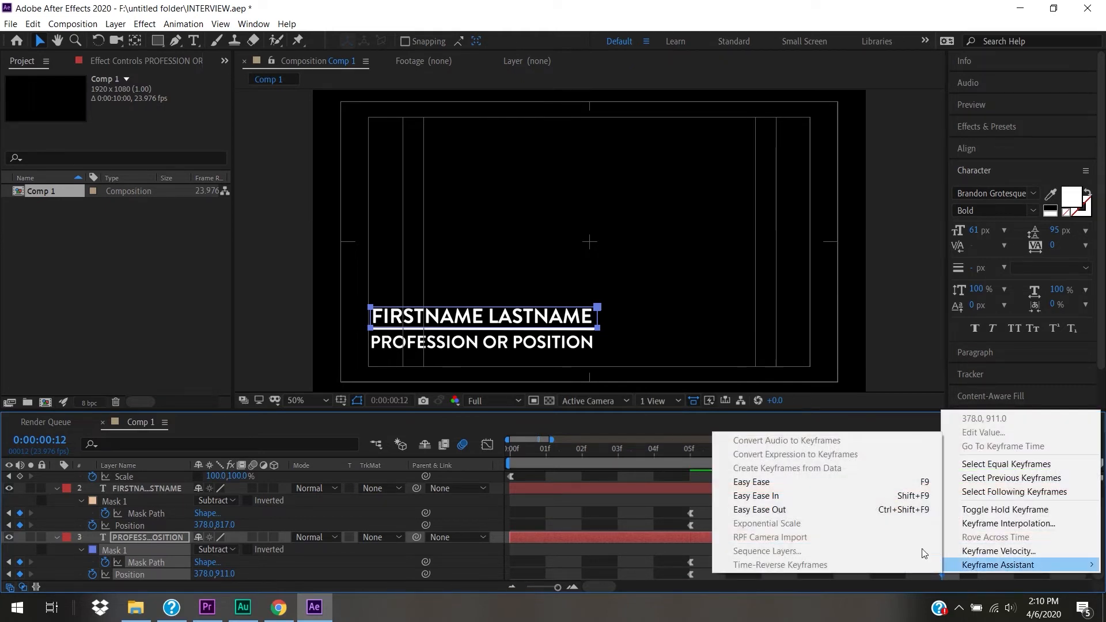
{"action": "left_click", "coordinate": [859, 496]}
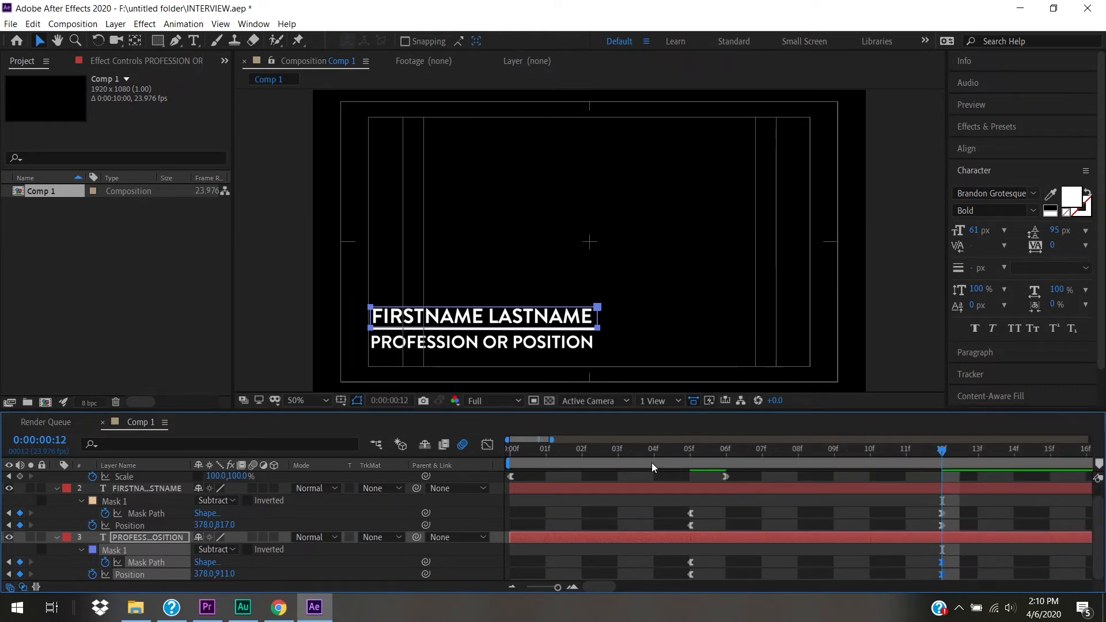
- Preview the title animation from the start and return to the opening frames
{"action": "left_click_drag", "start_coordinate": [650, 451], "coordinate": [157, 437]}
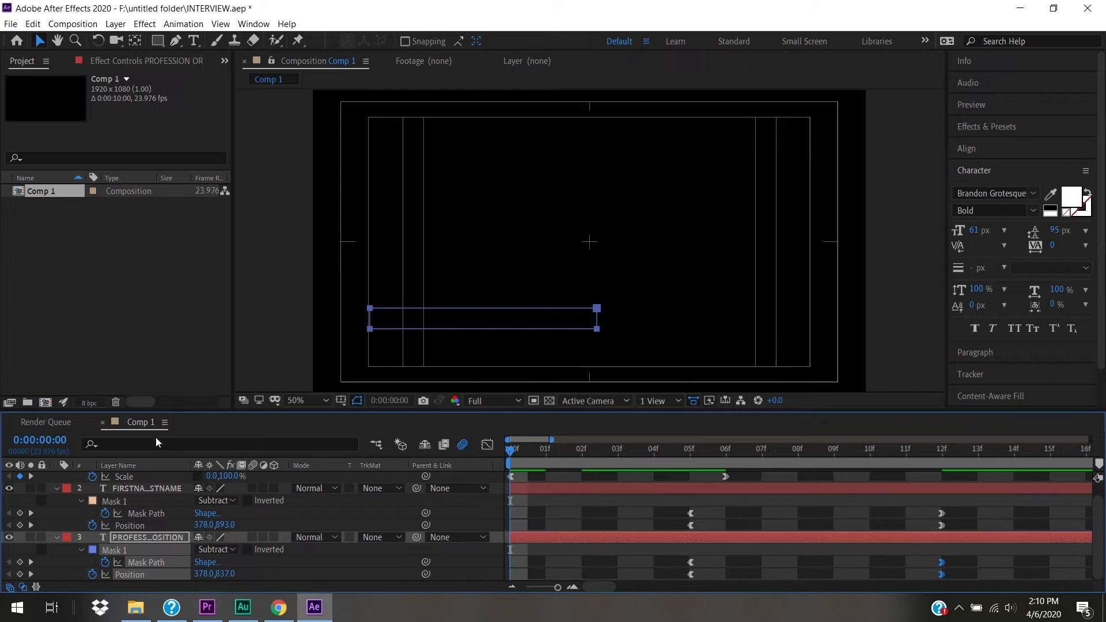
{"action": "key", "text": "space"}
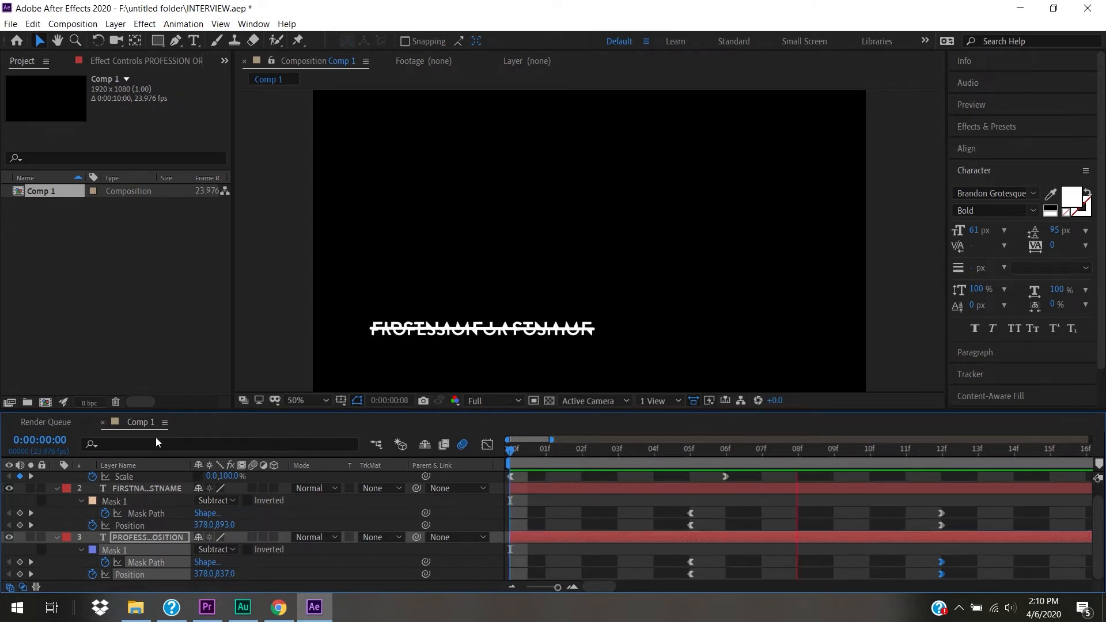
{"action": "key", "text": "space"}
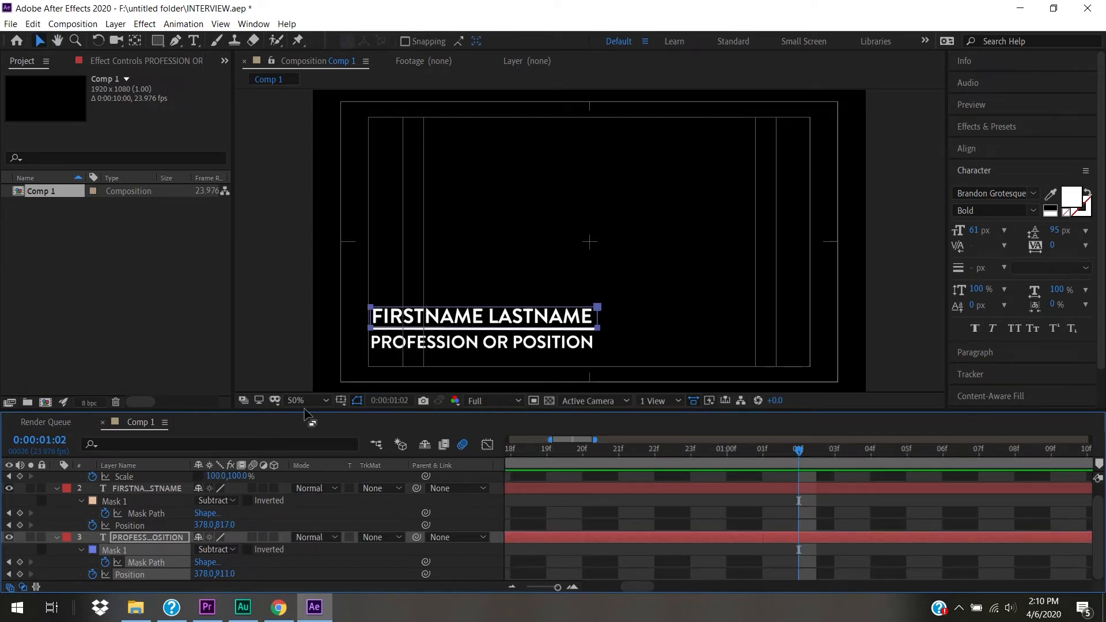
{"action": "left_click_drag", "start_coordinate": [635, 448], "coordinate": [862, 510]}
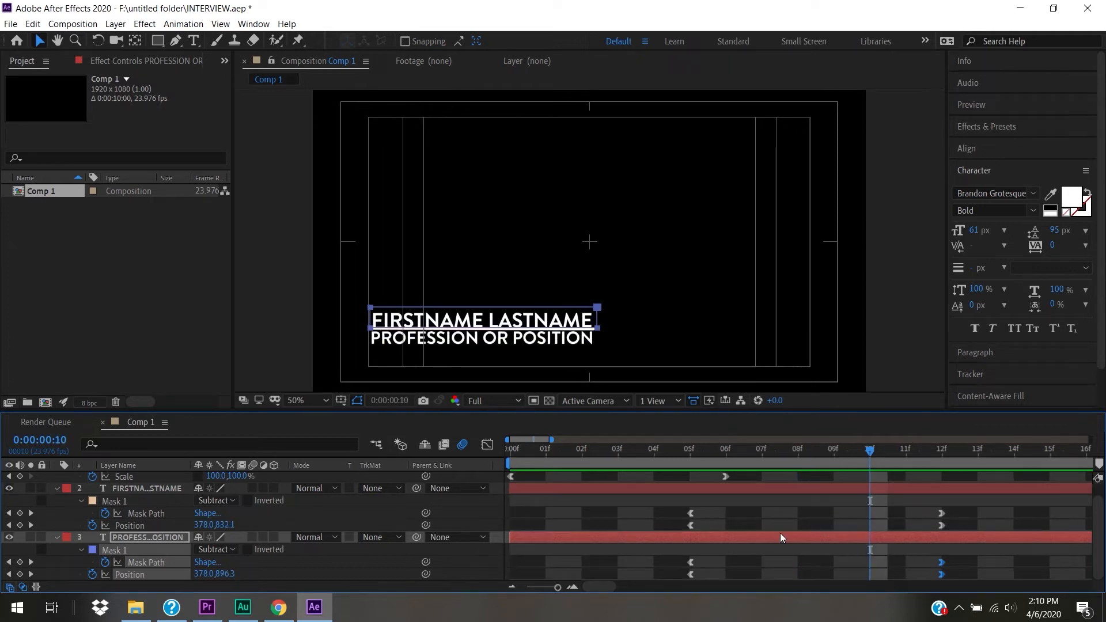
- Shift the profession layer's Mask Path and Position keyframes later to start at 10f
{"action": "left_click_drag", "start_coordinate": [680, 548], "coordinate": [1048, 581]}
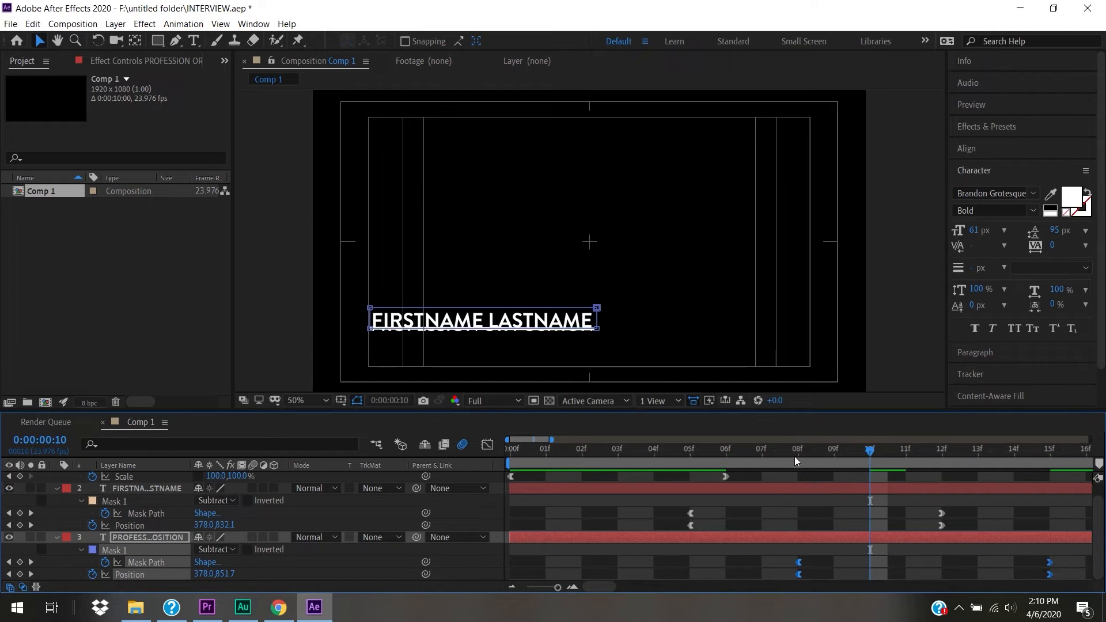
{"action": "left_click_drag", "start_coordinate": [656, 458], "coordinate": [858, 511]}
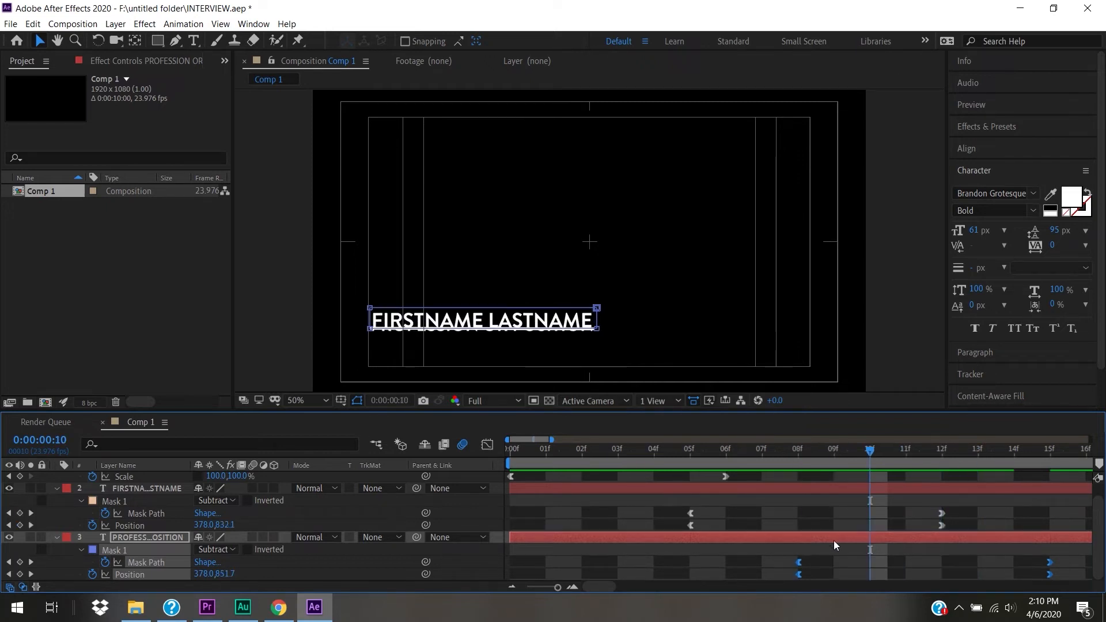
{"action": "left_click_drag", "start_coordinate": [801, 565], "coordinate": [862, 564]}
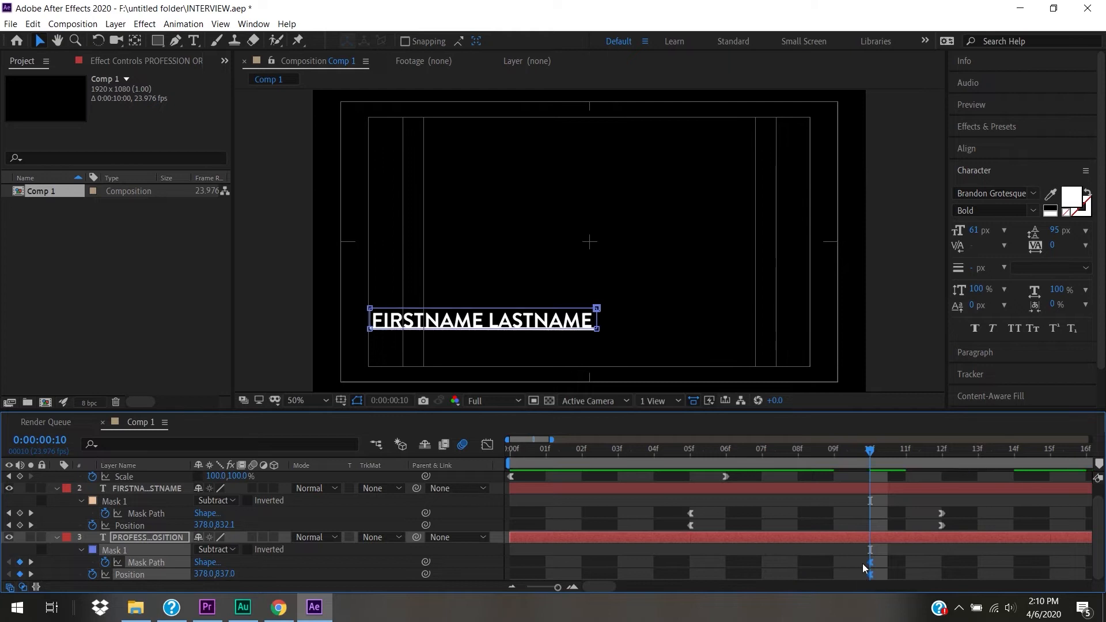
{"action": "left_click", "coordinate": [775, 452]}
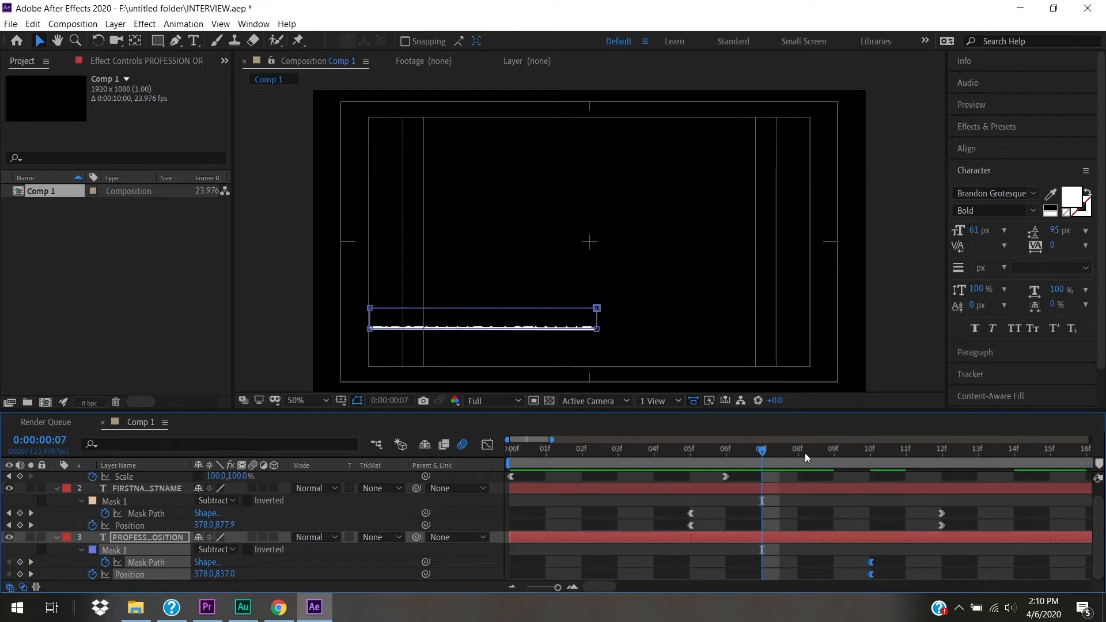
{"action": "left_click_drag", "start_coordinate": [727, 445], "coordinate": [403, 537]}
- Preview the staggered title animation and zoom the timeline out to seconds
{"action": "key", "text": "space"}
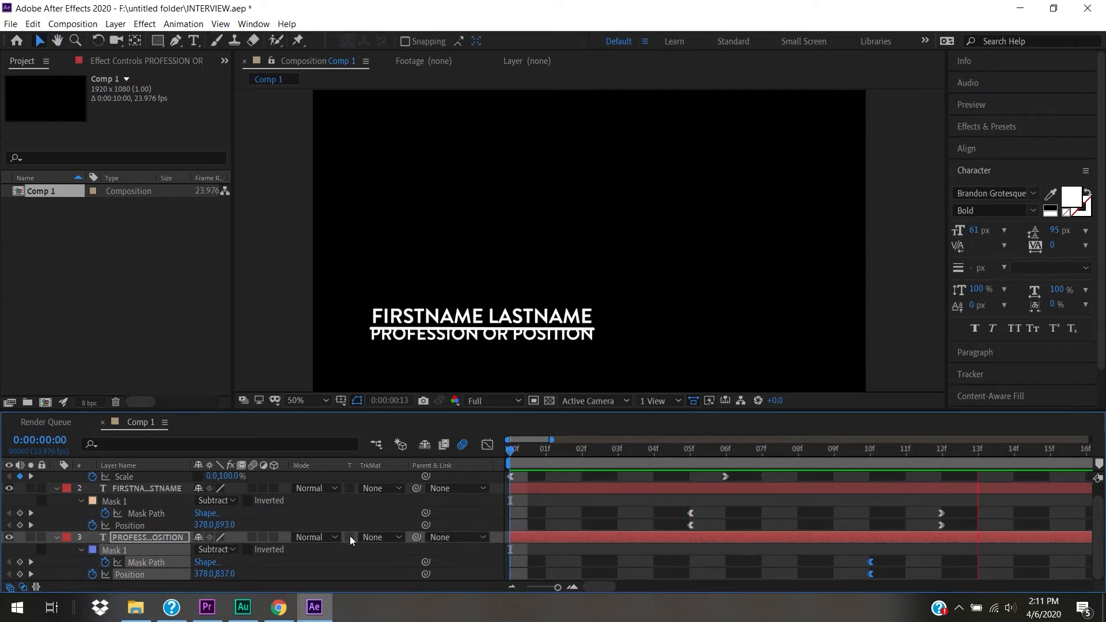
{"action": "key", "text": "space"}
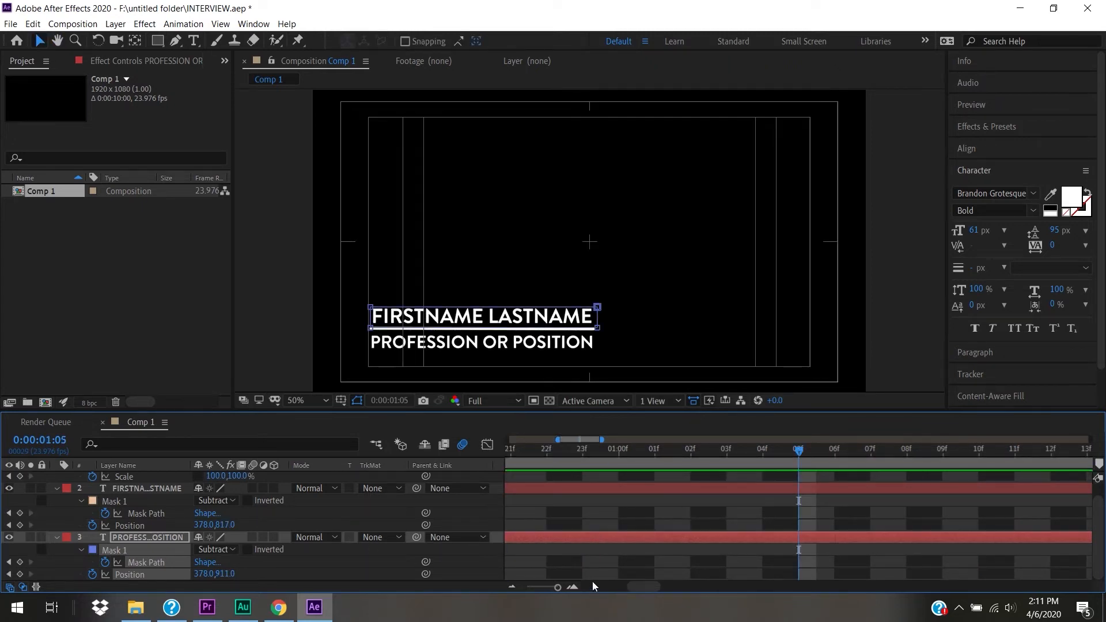
{"action": "left_click_drag", "start_coordinate": [558, 588], "coordinate": [531, 587]}
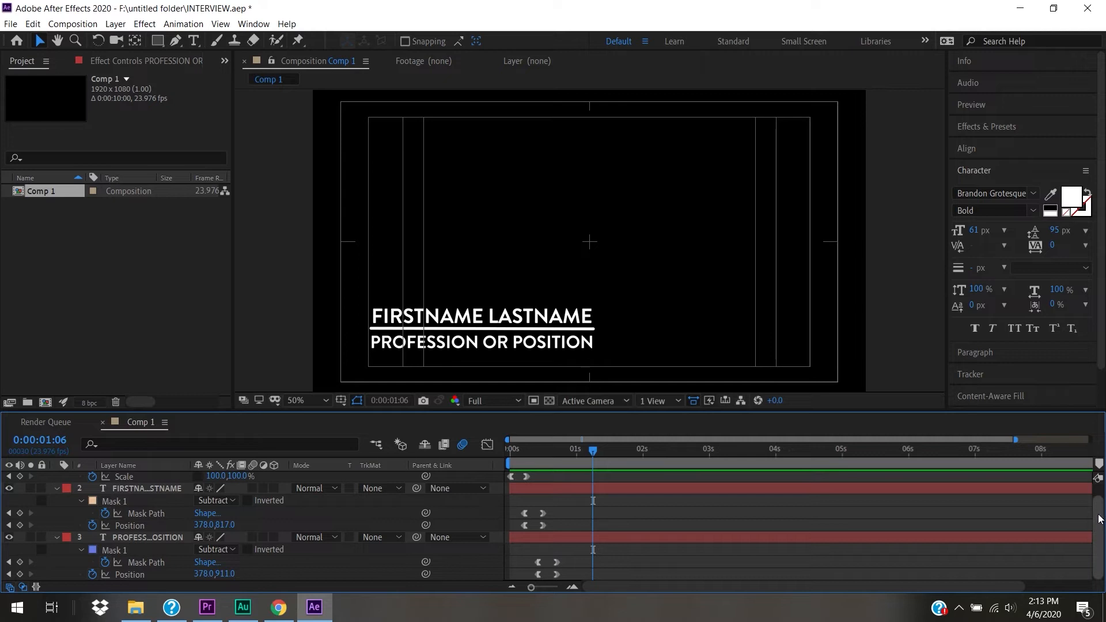
{"action": "scroll", "coordinate": [1099, 519], "scroll_direction": "up", "scroll_amount": 1}
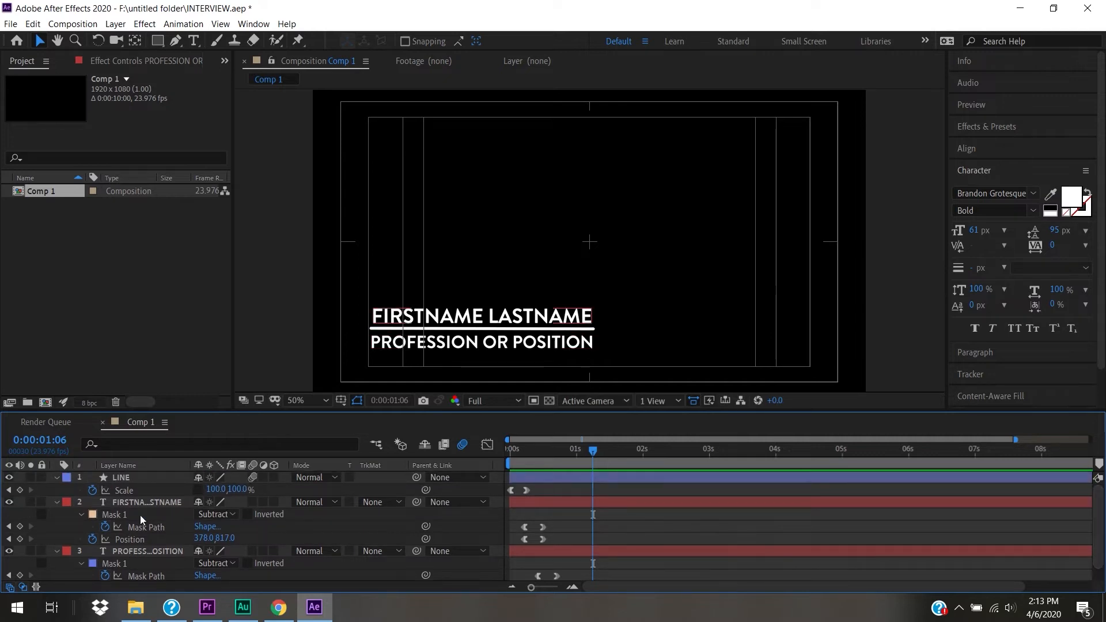
- Show only Opacity on the FIRSTNAME LASTNAME layer and preview the animation past two seconds
{"action": "left_click", "coordinate": [129, 503]}
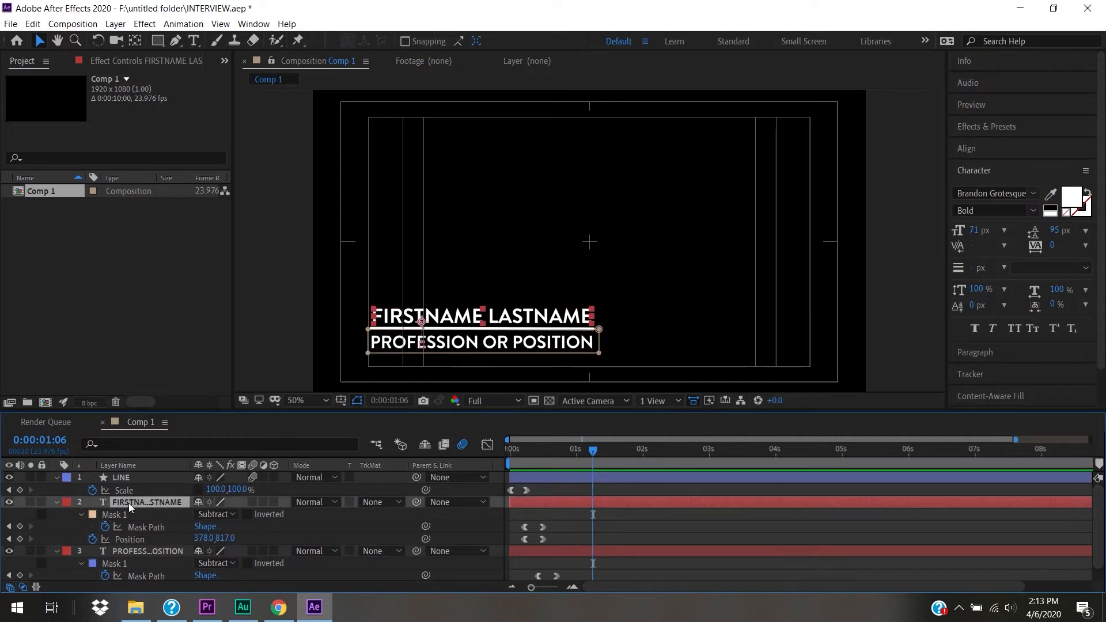
{"action": "key", "text": "t"}
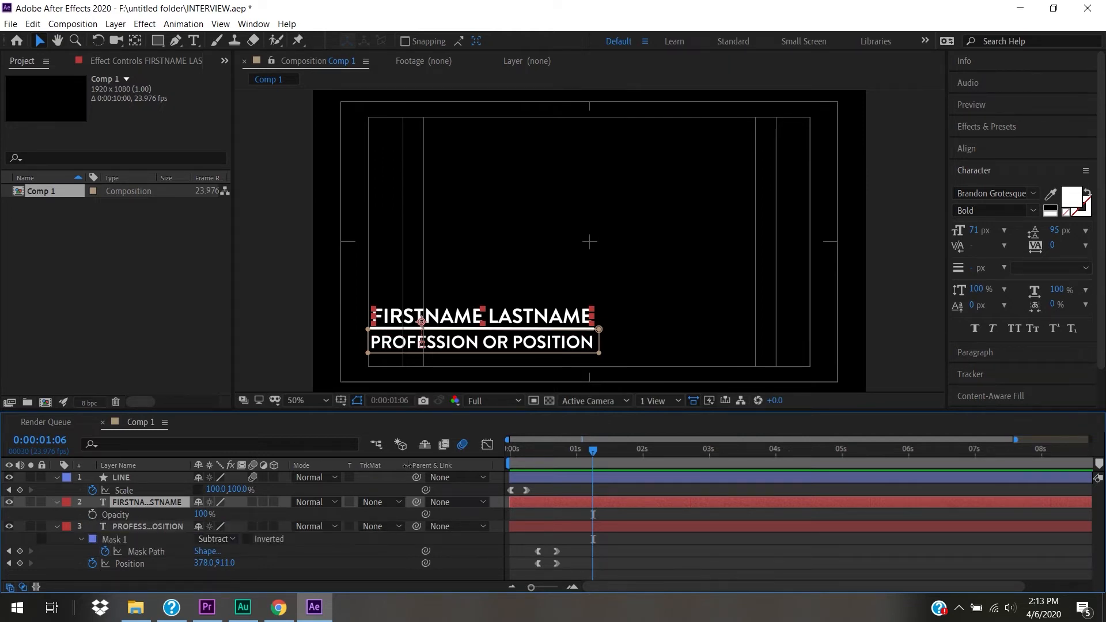
{"action": "left_click_drag", "start_coordinate": [530, 445], "coordinate": [452, 444]}
{"action": "key", "text": "space"}
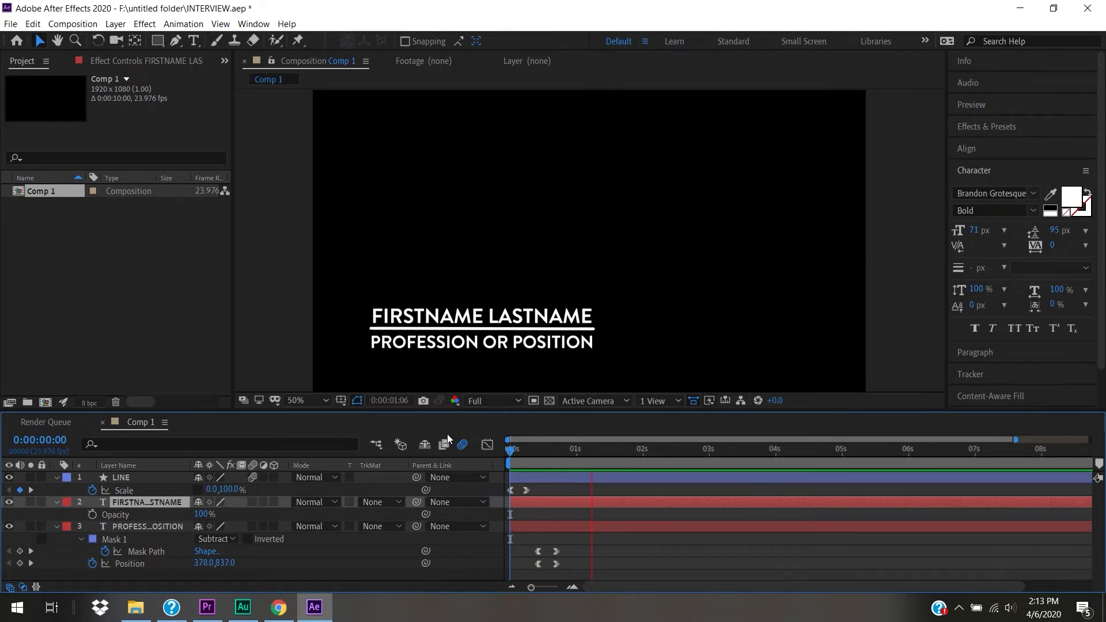
{"action": "key", "text": "space"}
{"action": "key", "text": "space"}
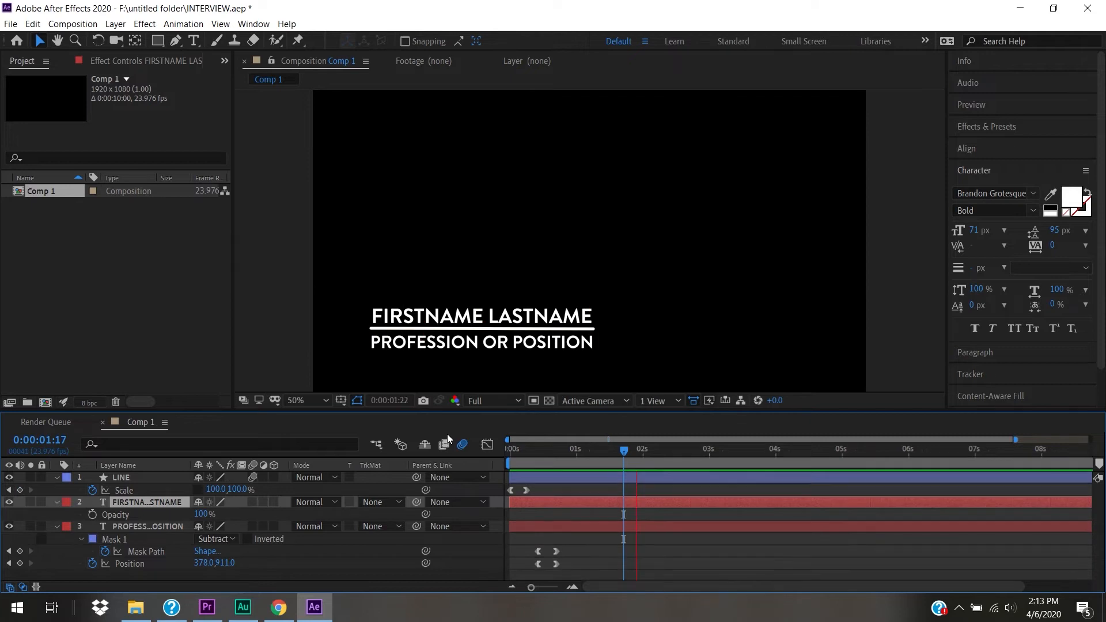
{"action": "key", "text": "space"}
- Keyframe FIRSTNAME LASTNAME opacity at 100% at 2:01 and 0% a few frames later
{"action": "left_click_drag", "start_coordinate": [671, 455], "coordinate": [641, 456]}
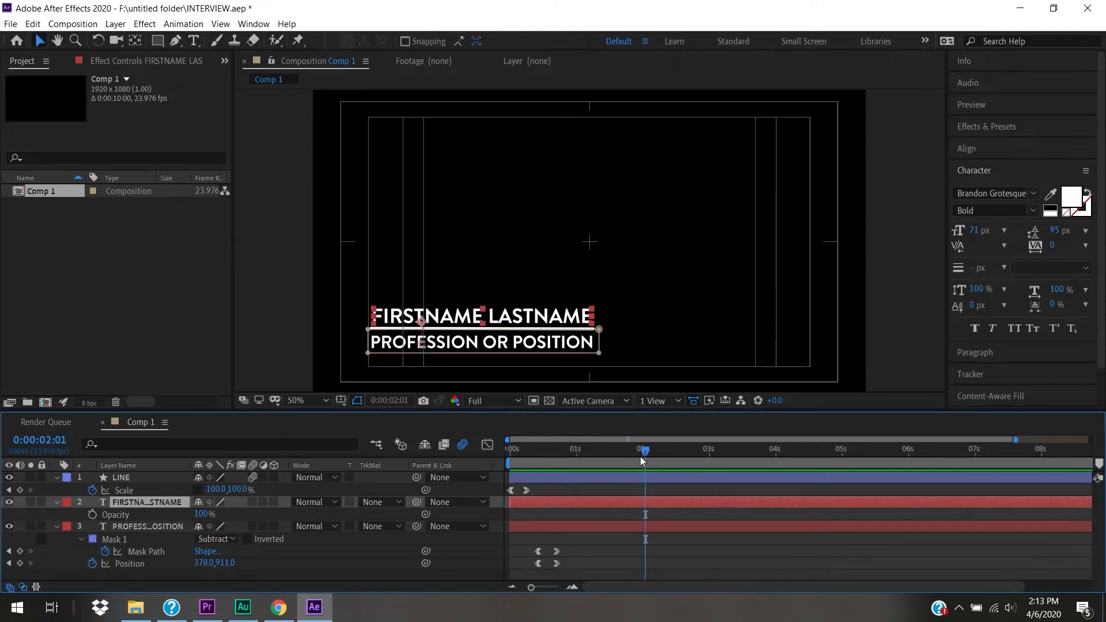
{"action": "left_click", "coordinate": [92, 512]}
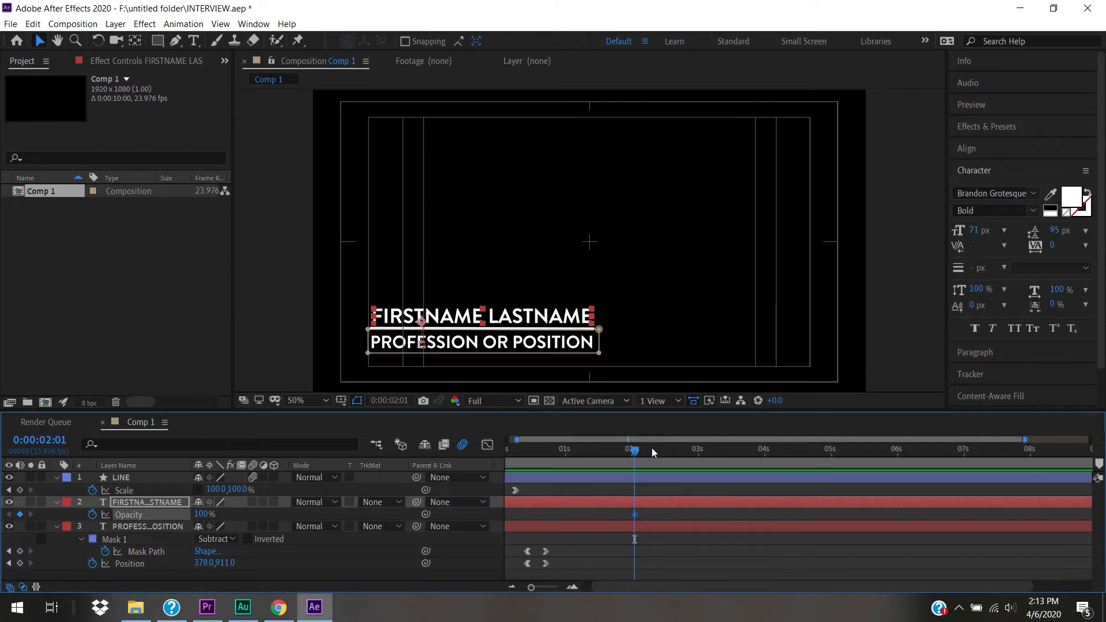
{"action": "left_click_drag", "start_coordinate": [649, 450], "coordinate": [679, 458]}
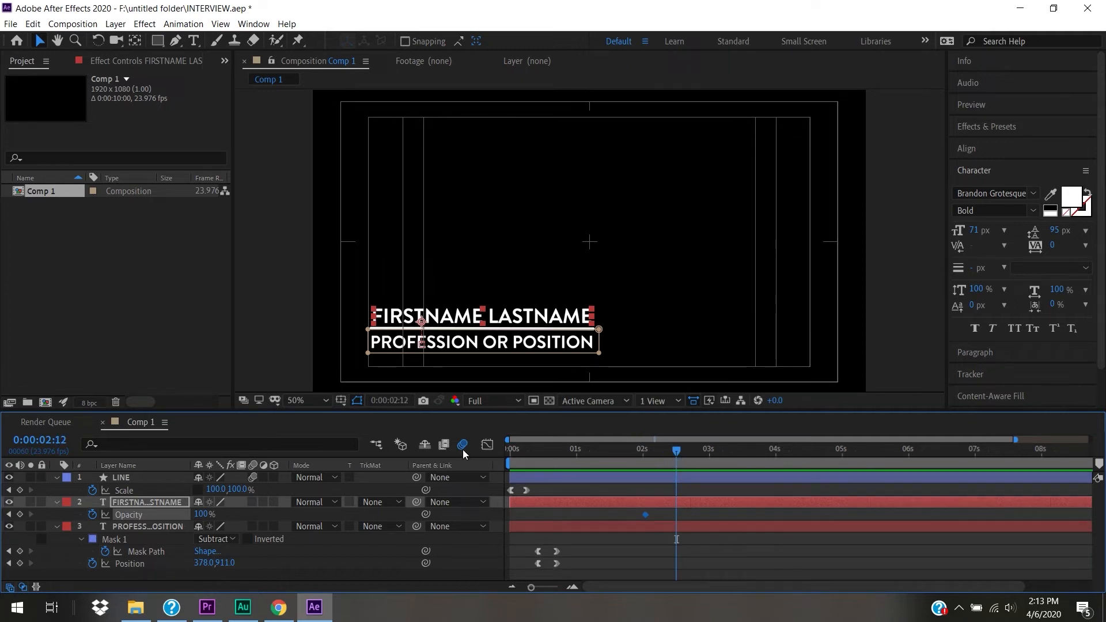
{"action": "left_click_drag", "start_coordinate": [202, 515], "coordinate": [87, 513]}
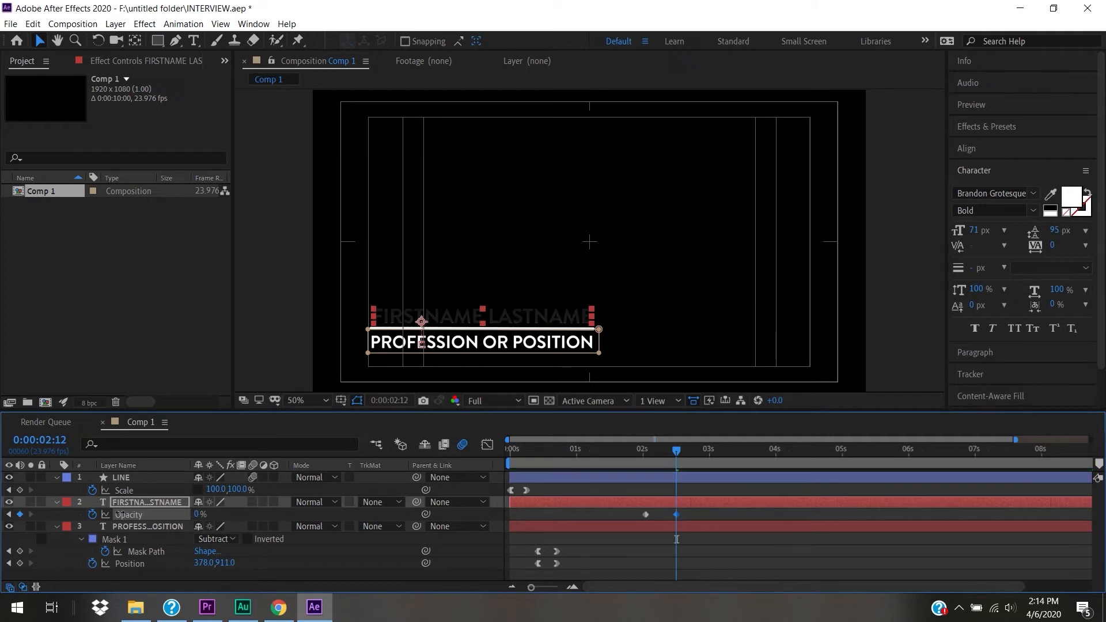
- Move the 100% opacity keyframe later to shorten the fade, previewing the result
{"action": "left_click_drag", "start_coordinate": [632, 449], "coordinate": [509, 451]}
{"action": "key", "text": "space"}
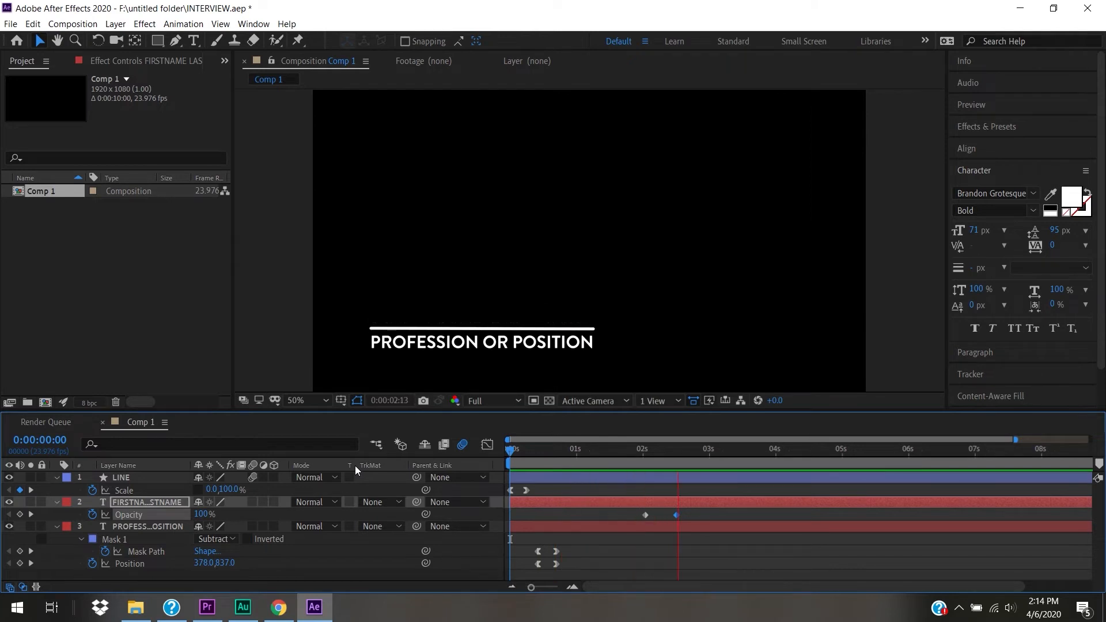
{"action": "key", "text": "space"}
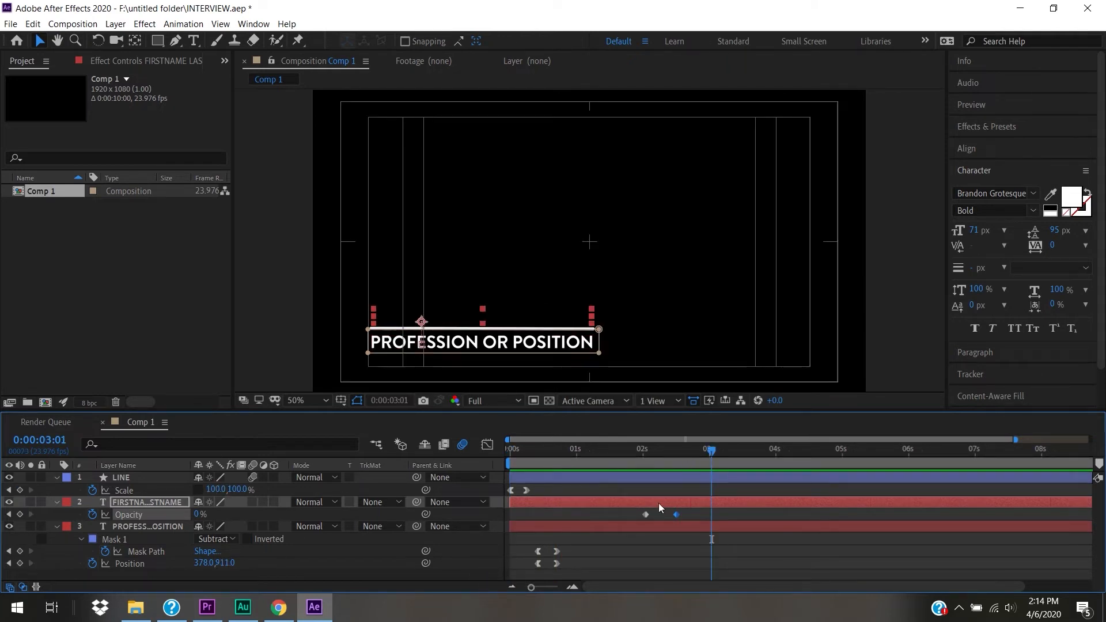
{"action": "mouse_move", "coordinate": [646, 515]}
{"action": "left_mouse_down"}
{"action": "mouse_move", "coordinate": [672, 514]}
{"action": "mouse_move", "coordinate": [663, 514]}
{"action": "left_mouse_up"}
{"action": "left_click_drag", "start_coordinate": [652, 454], "coordinate": [418, 448]}
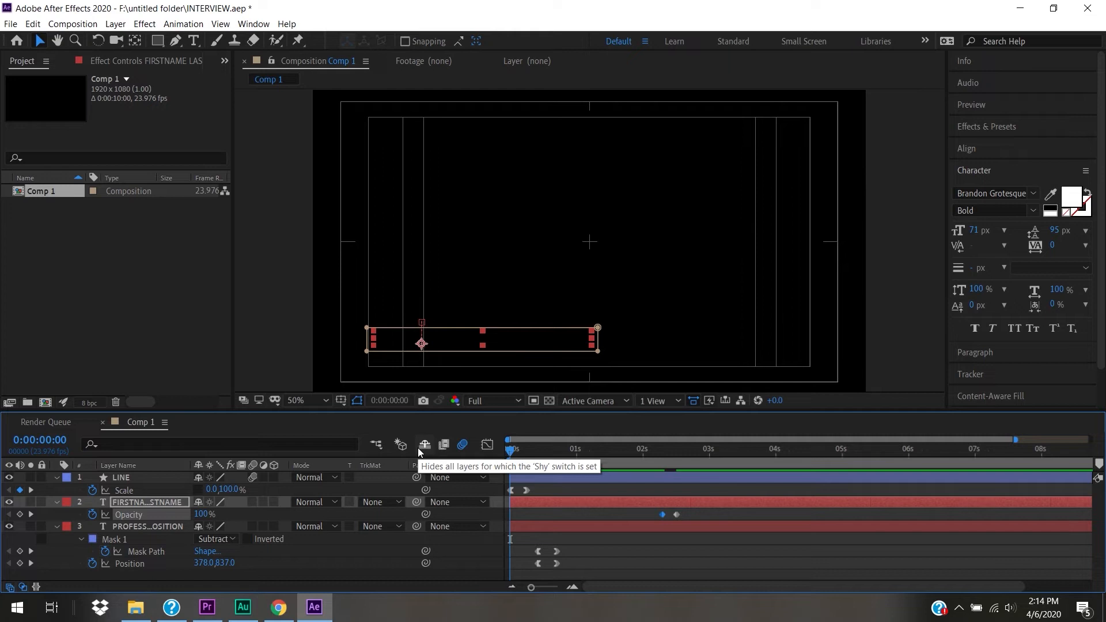
{"action": "key", "text": "space"}
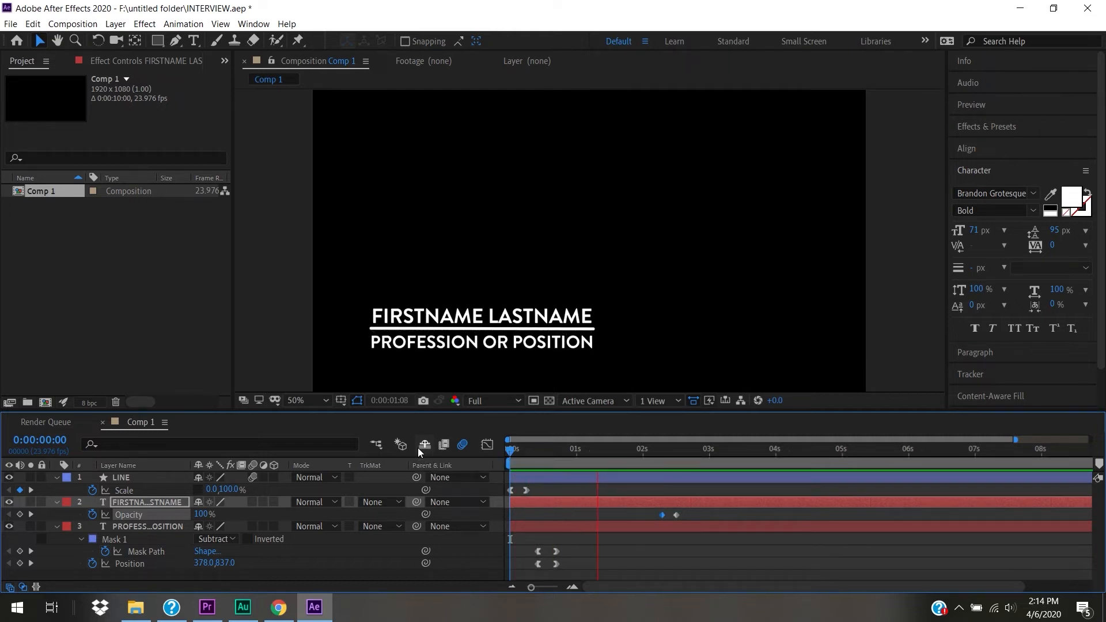
{"action": "key", "text": "space"}
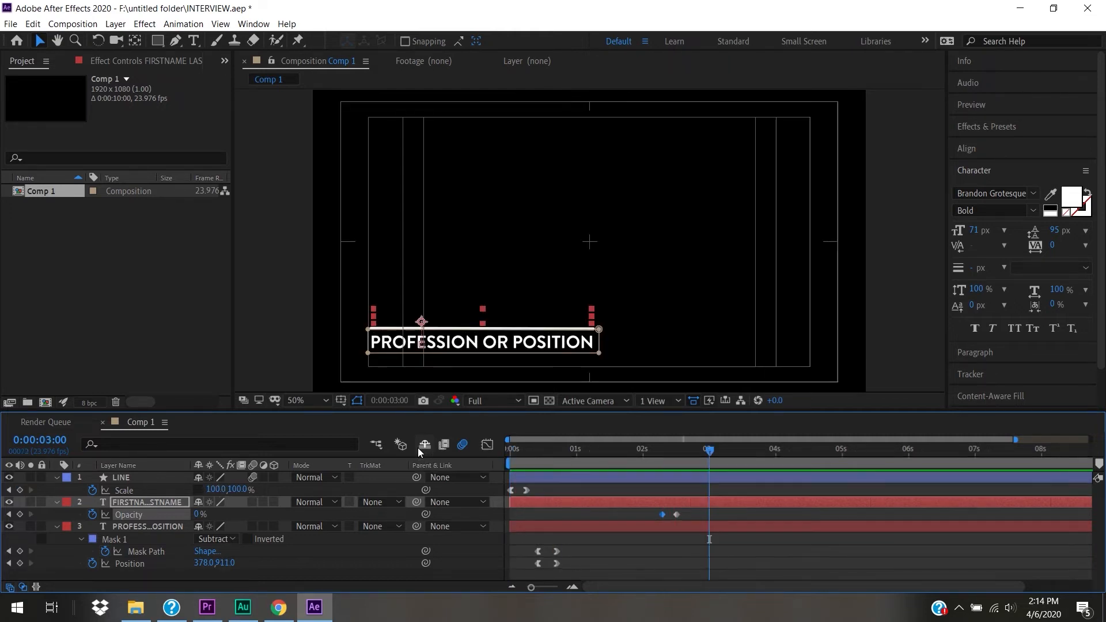
{"action": "left_click_drag", "start_coordinate": [686, 451], "coordinate": [630, 460]}
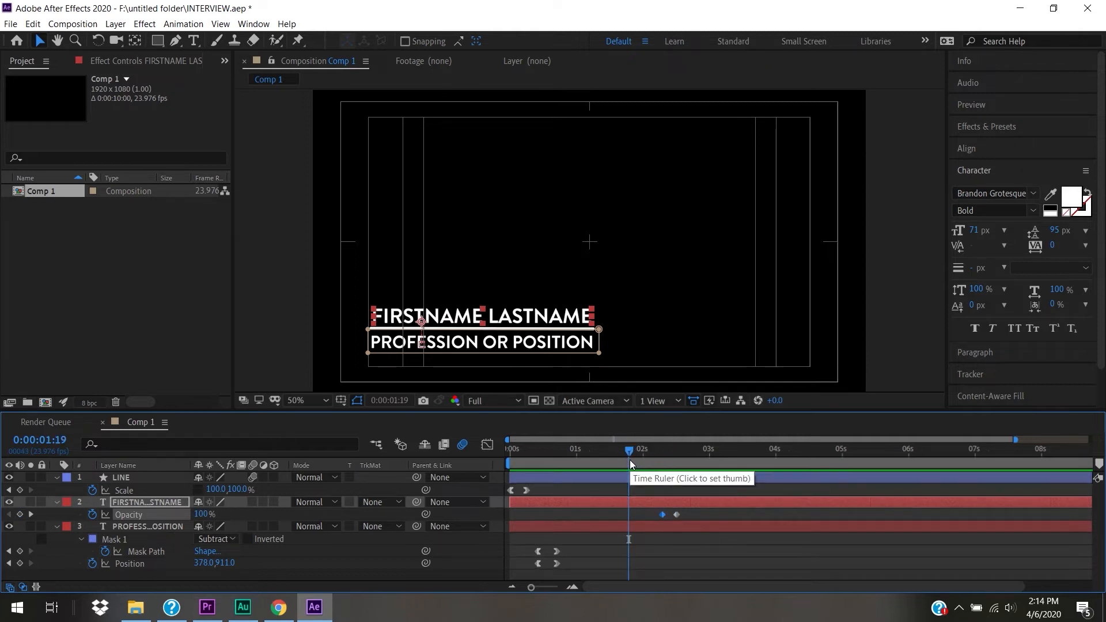
{"action": "left_click", "coordinate": [160, 527]}
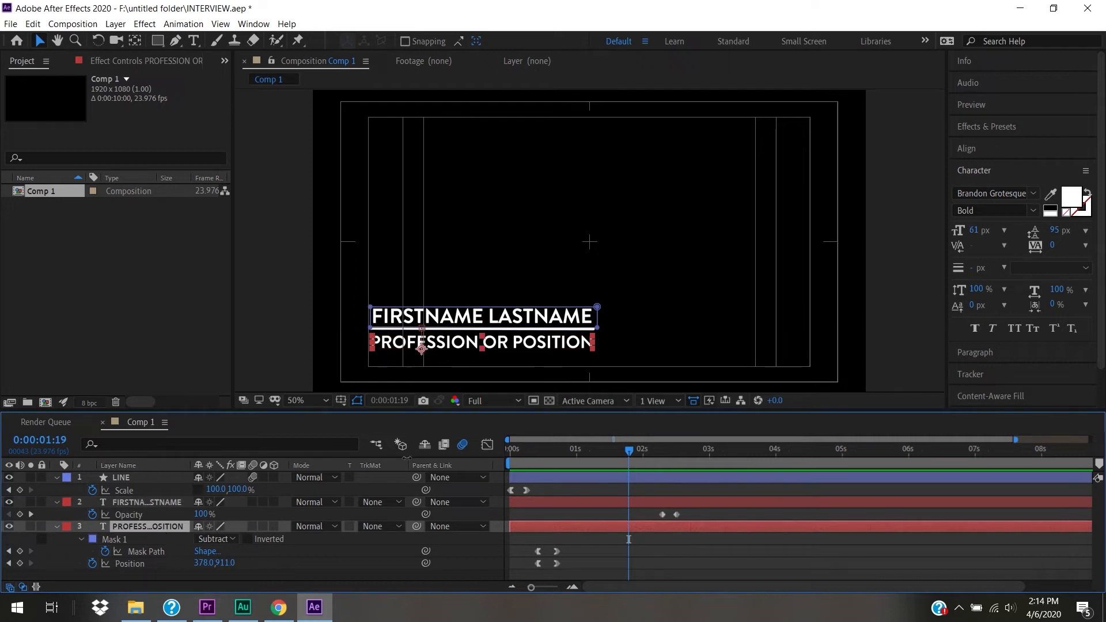
- Keyframe PROFESSION OR POSITION opacity at 100% near 2:07 and 0% at the name's next keyframe
{"action": "left_click_drag", "start_coordinate": [660, 454], "coordinate": [663, 455]}
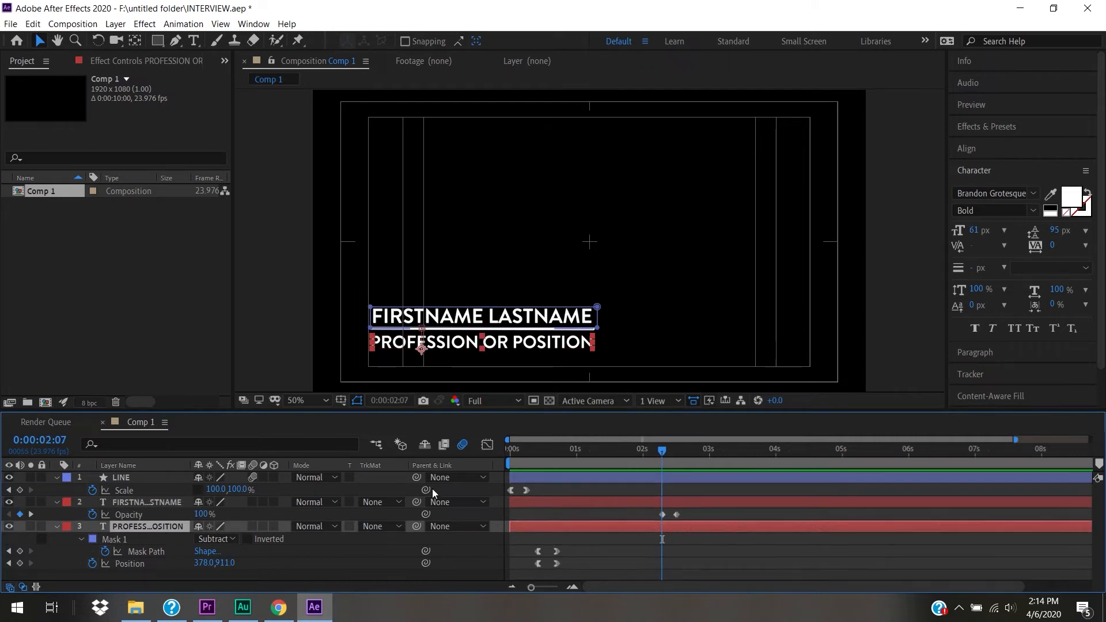
{"action": "key", "text": "t"}
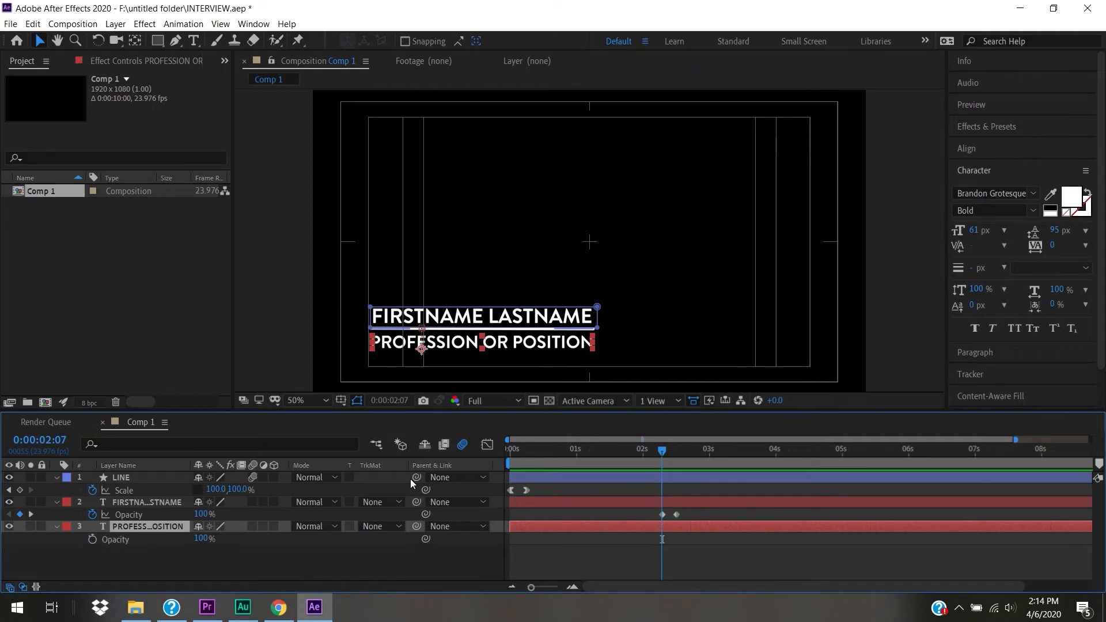
{"action": "left_click", "coordinate": [92, 539]}
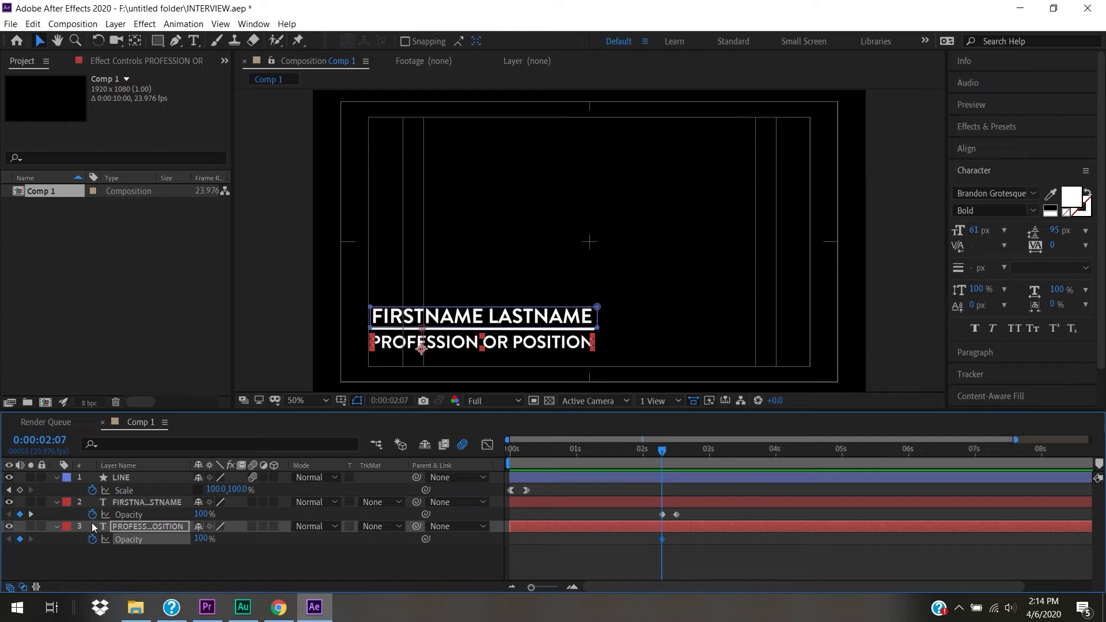
{"action": "left_click", "coordinate": [31, 514]}
{"action": "left_click_drag", "start_coordinate": [206, 545], "coordinate": [167, 545]}
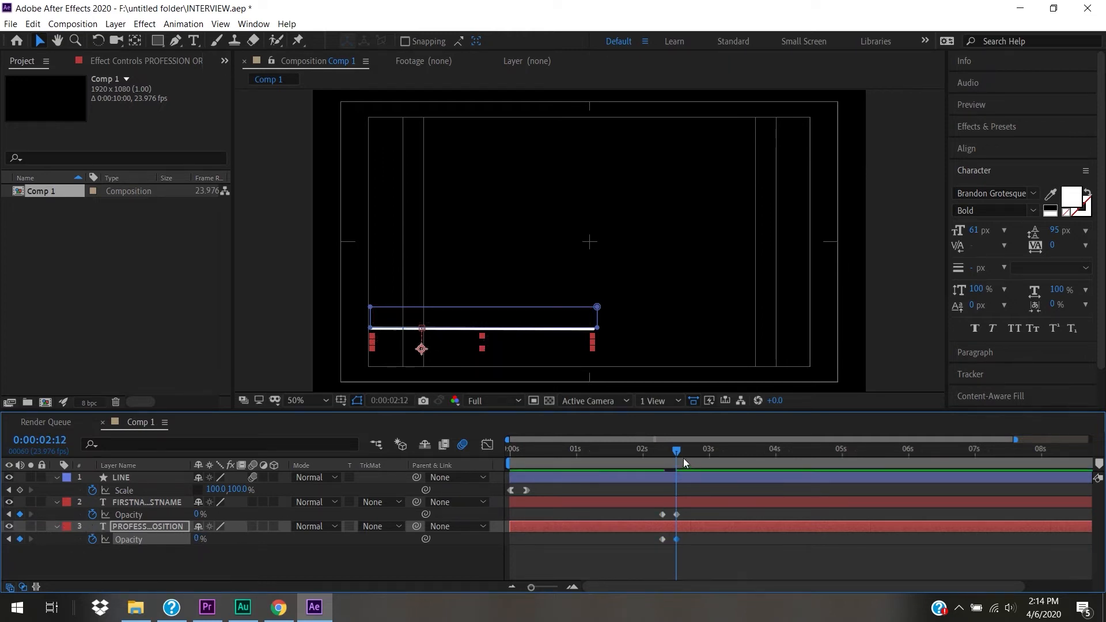
- Preview the animation from the start and scrub through the intro to about 2:05
{"action": "left_click_drag", "start_coordinate": [647, 456], "coordinate": [483, 466]}
{"action": "key", "text": "space"}
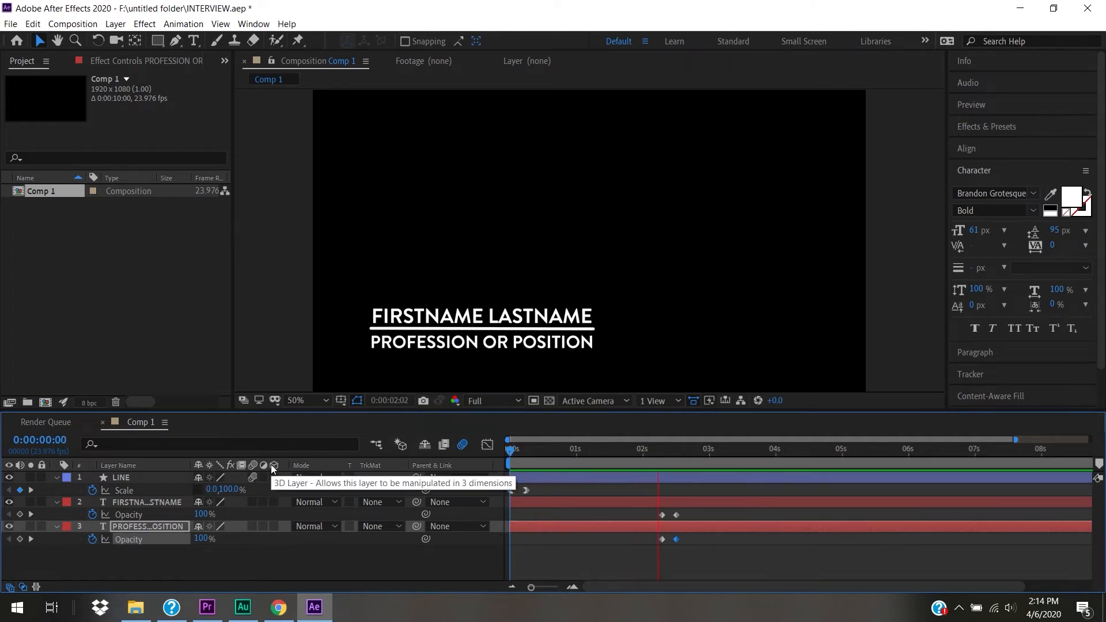
{"action": "key", "text": "space"}
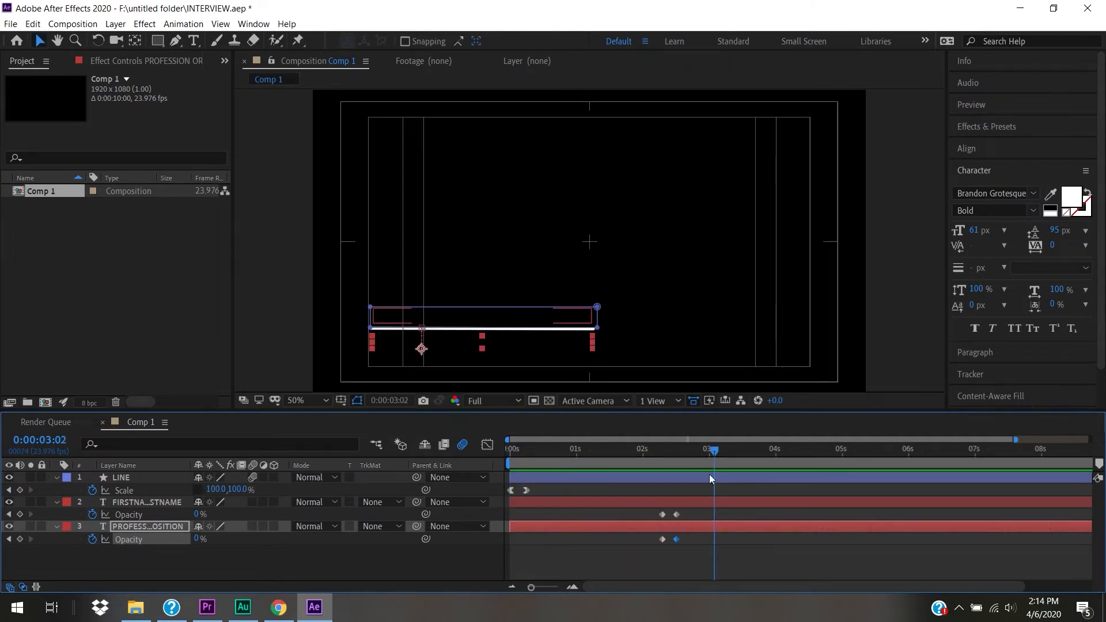
{"action": "left_click_drag", "start_coordinate": [703, 455], "coordinate": [462, 461]}
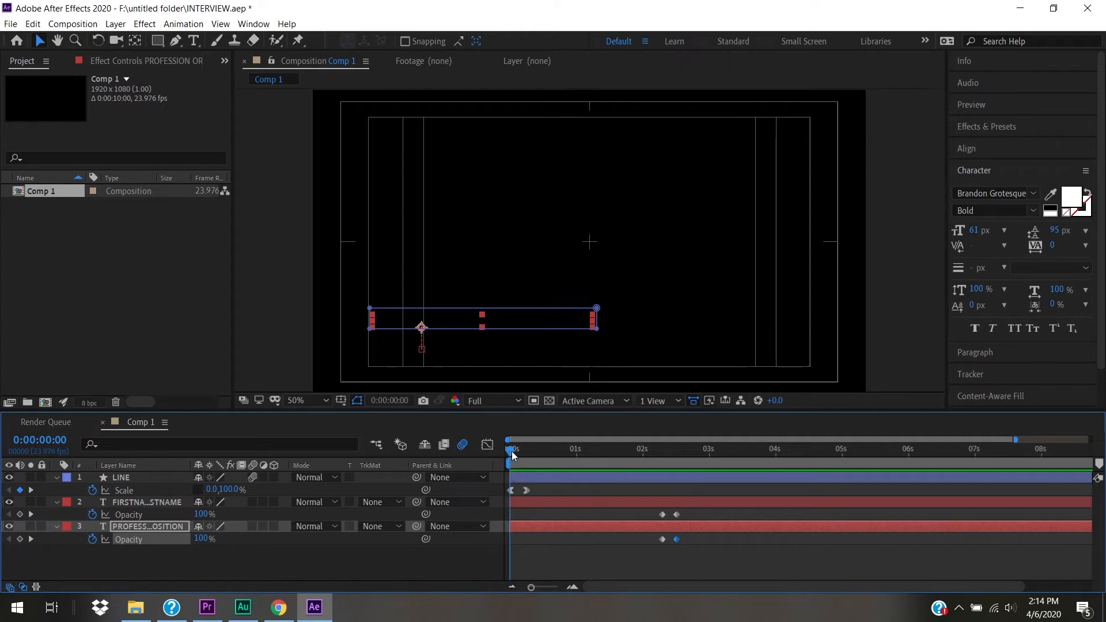
{"action": "left_click_drag", "start_coordinate": [512, 451], "coordinate": [660, 471]}
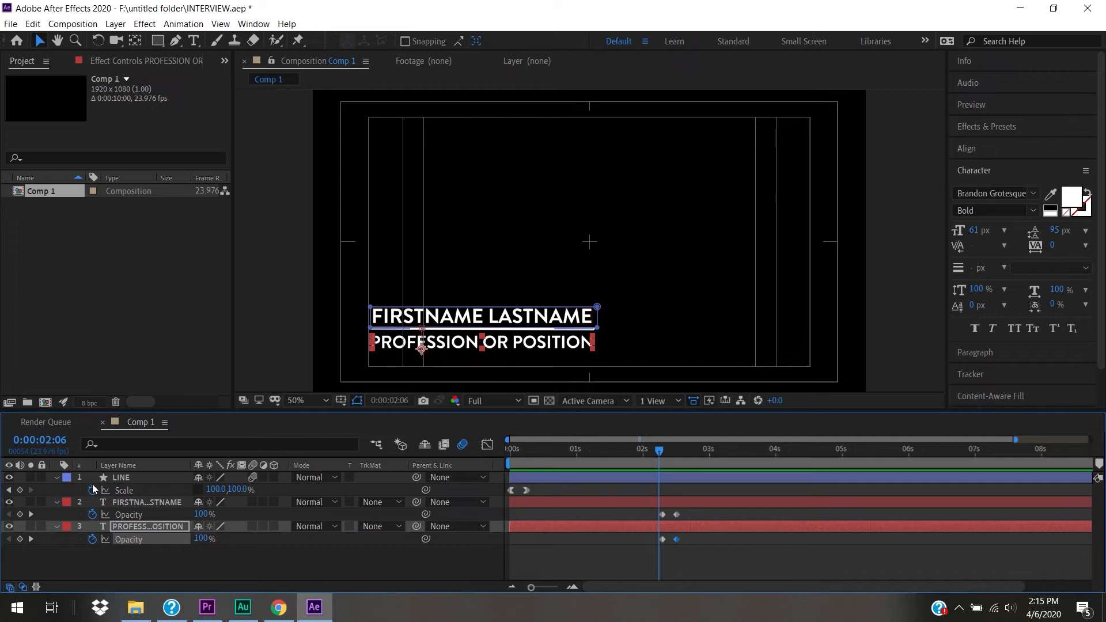
{"action": "left_click", "coordinate": [123, 490]}
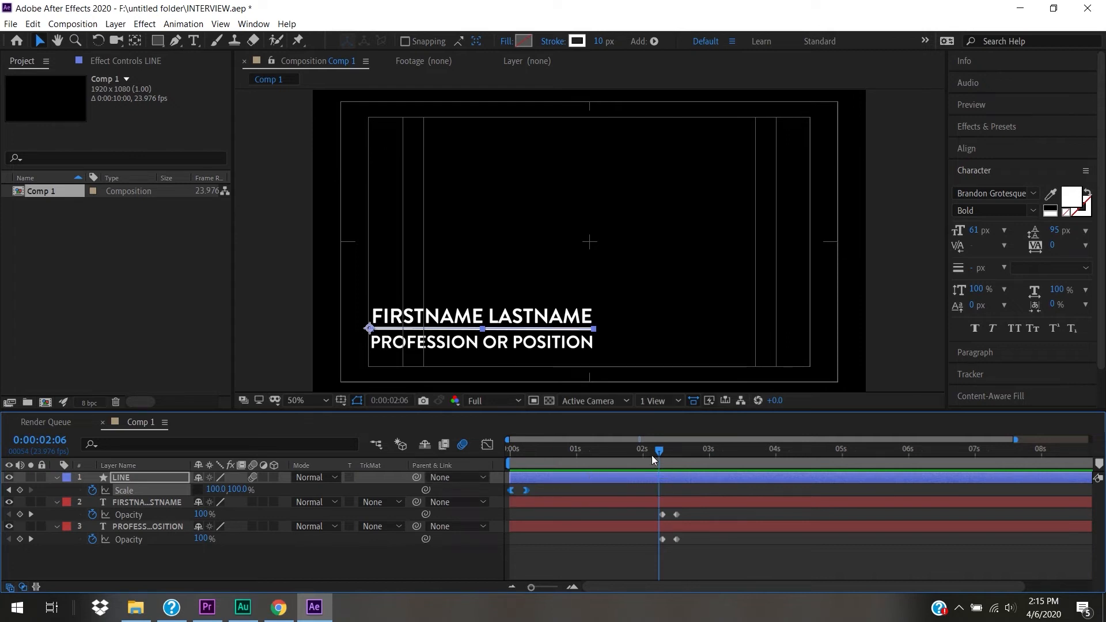
- Paste the line's shrink-out Scale keyframes at about 2:08 and nudge them one frame earlier
{"action": "left_click_drag", "start_coordinate": [660, 451], "coordinate": [662, 454]}
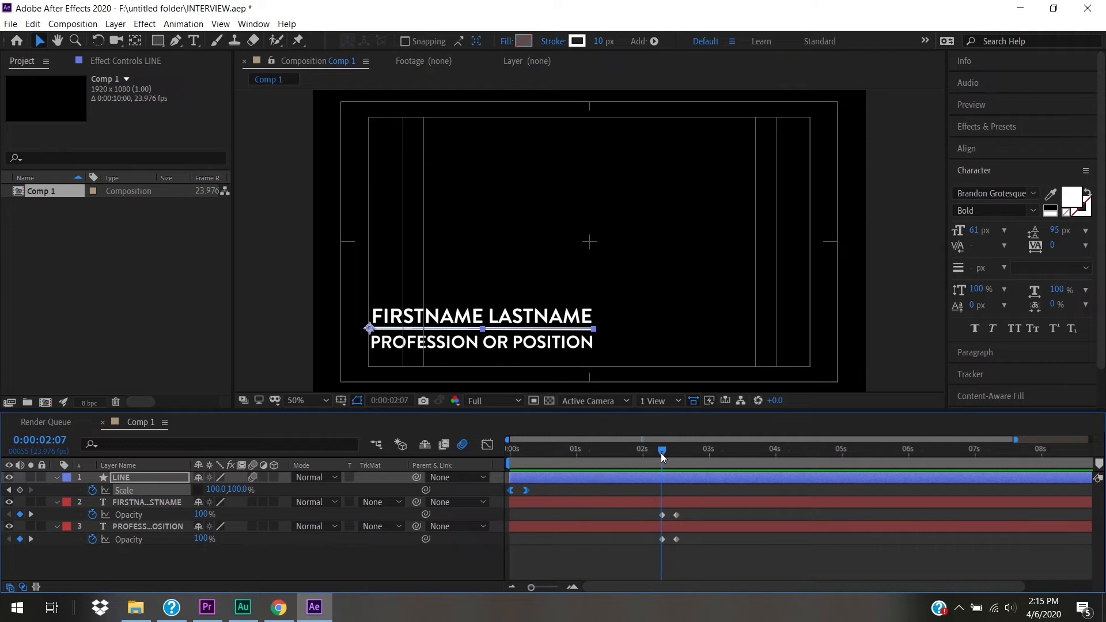
{"action": "key", "text": "ctrl+v"}
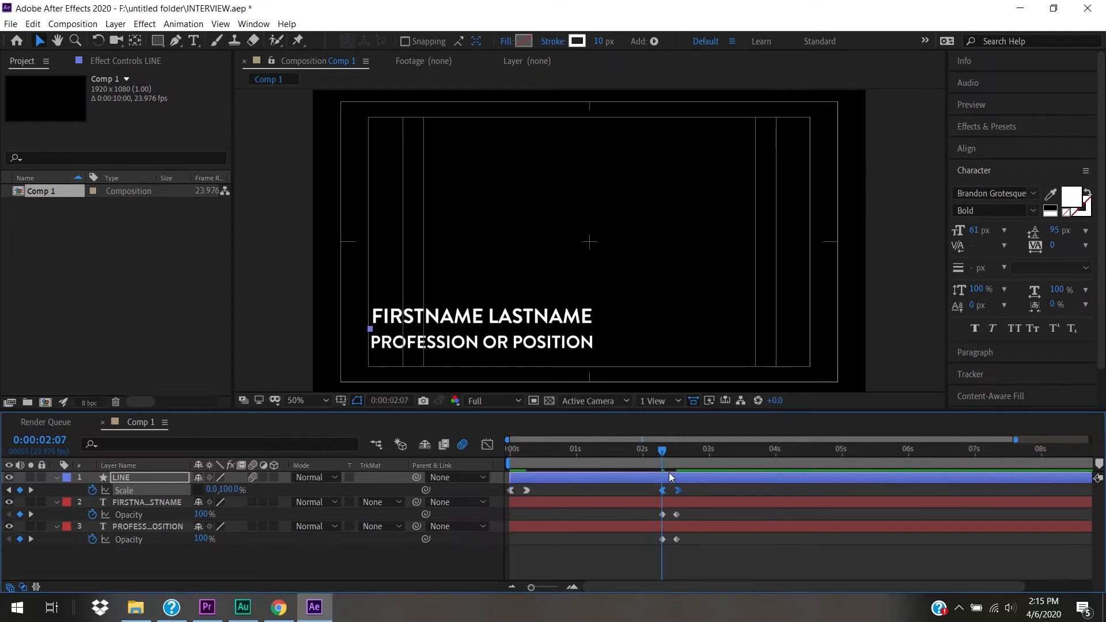
{"action": "left_click_drag", "start_coordinate": [664, 446], "coordinate": [683, 470]}
{"action": "left_click_drag", "start_coordinate": [531, 586], "coordinate": [555, 589]}
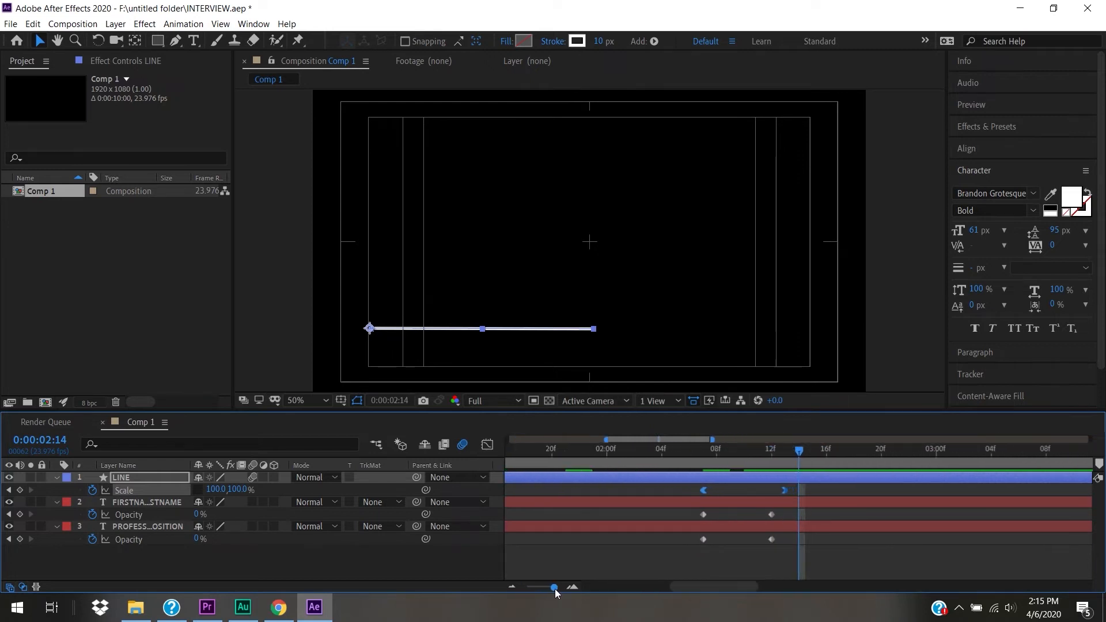
{"action": "left_click_drag", "start_coordinate": [787, 490], "coordinate": [777, 490]}
{"action": "left_click_drag", "start_coordinate": [702, 458], "coordinate": [763, 476]}
- Rearrange the line's two Scale keyframes to sit at about 07f and 12f
{"action": "left_click", "coordinate": [720, 568]}
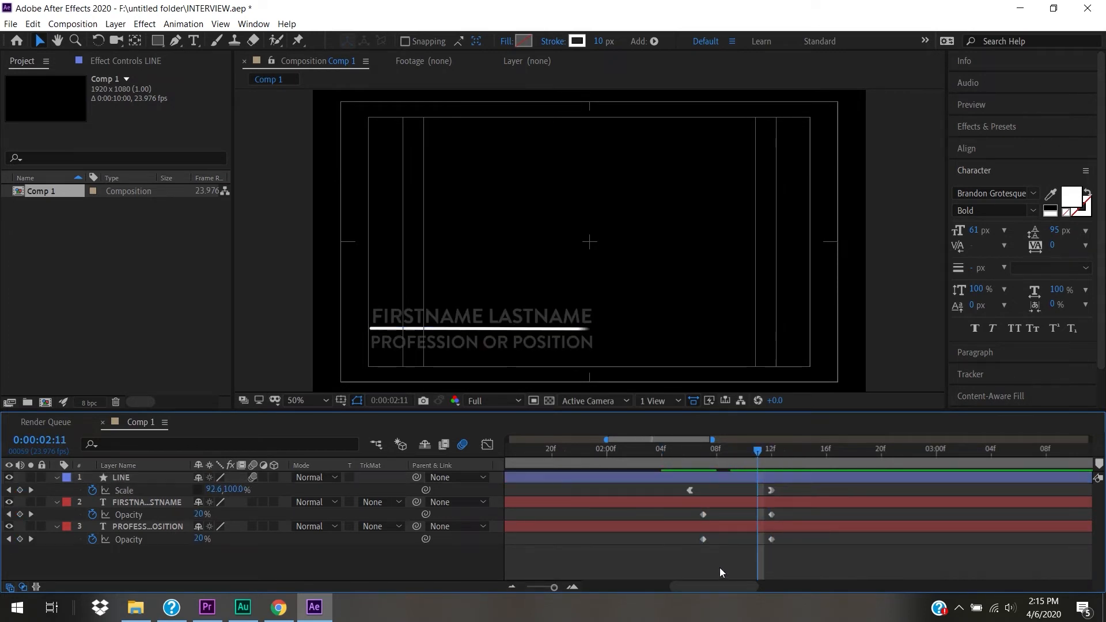
{"action": "left_click", "coordinate": [691, 489]}
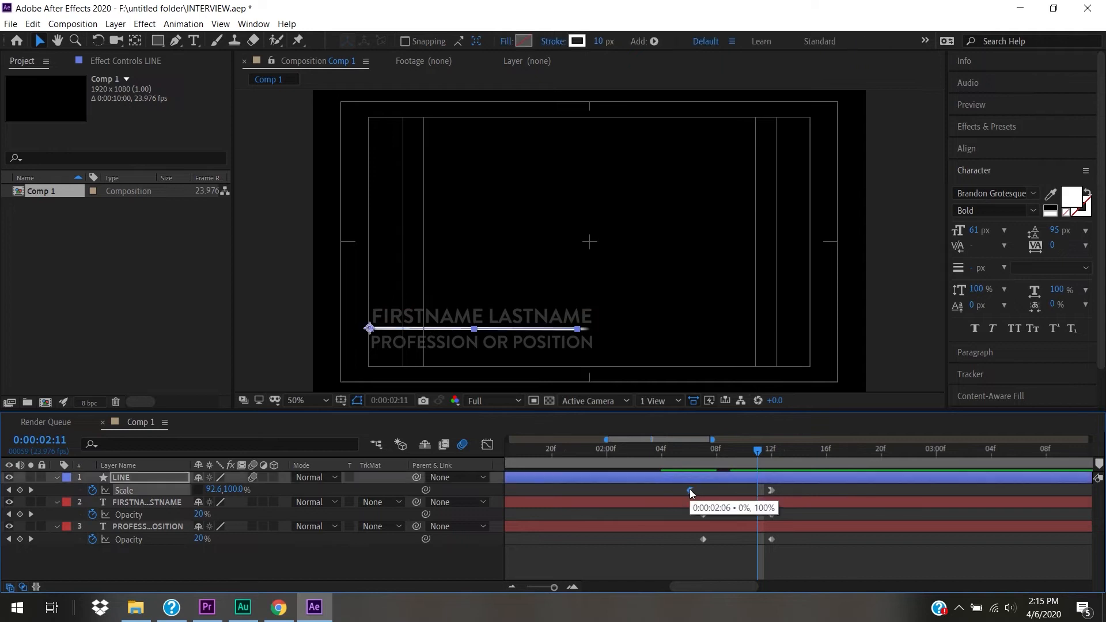
{"action": "left_click_drag", "start_coordinate": [691, 489], "coordinate": [841, 489]}
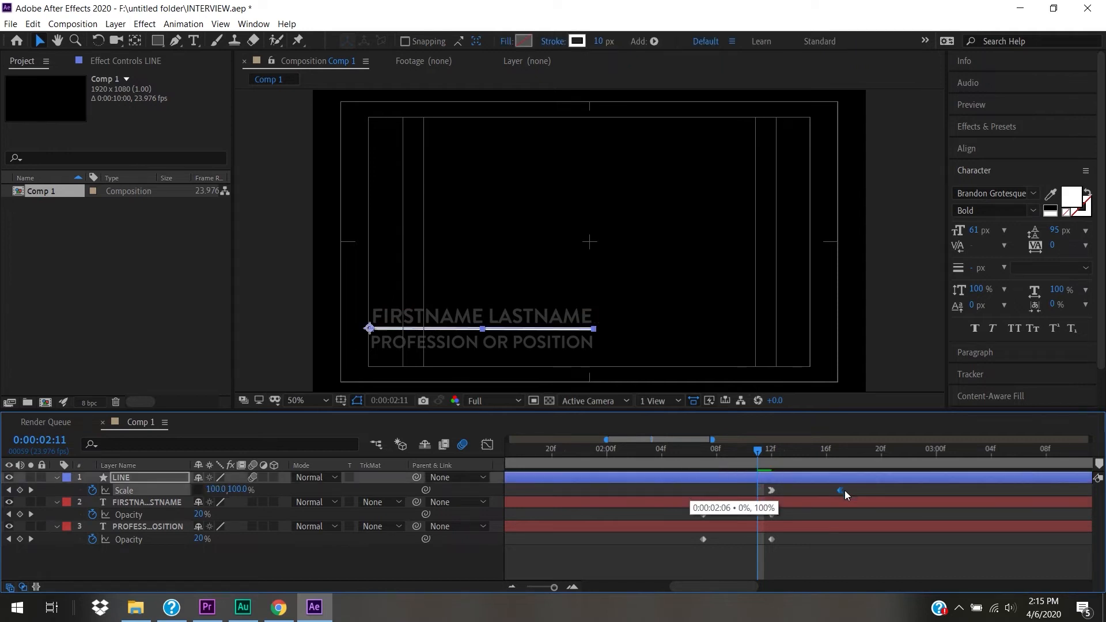
{"action": "left_click", "coordinate": [773, 490]}
{"action": "left_click_drag", "start_coordinate": [707, 489], "coordinate": [707, 490]}
{"action": "left_click_drag", "start_coordinate": [840, 490], "coordinate": [773, 493]}
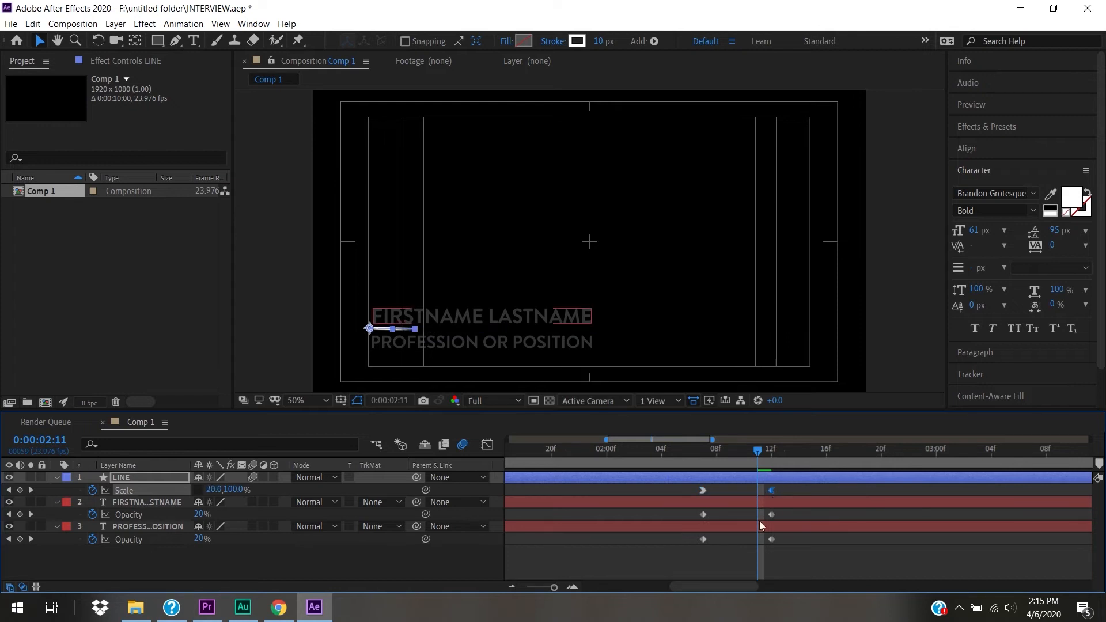
- Preview the whole composition to check the line and text timing
{"action": "left_click_drag", "start_coordinate": [555, 587], "coordinate": [527, 587]}
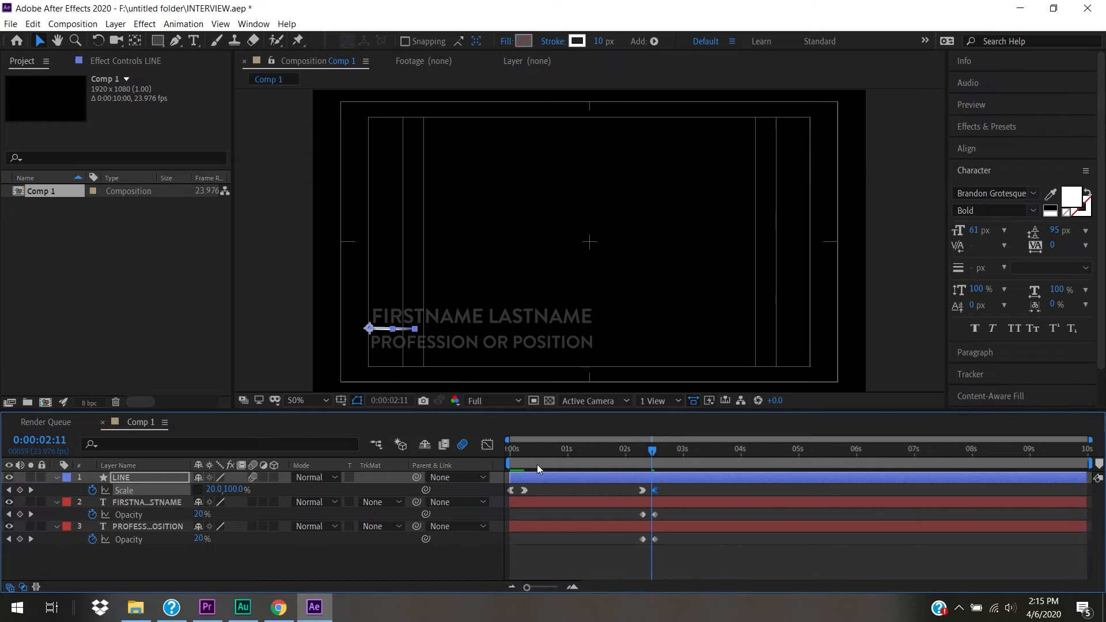
{"action": "mouse_move", "coordinate": [528, 455]}
{"action": "left_mouse_down"}
{"action": "mouse_move", "coordinate": [500, 459]}
{"action": "mouse_move", "coordinate": [525, 462]}
{"action": "left_mouse_up"}
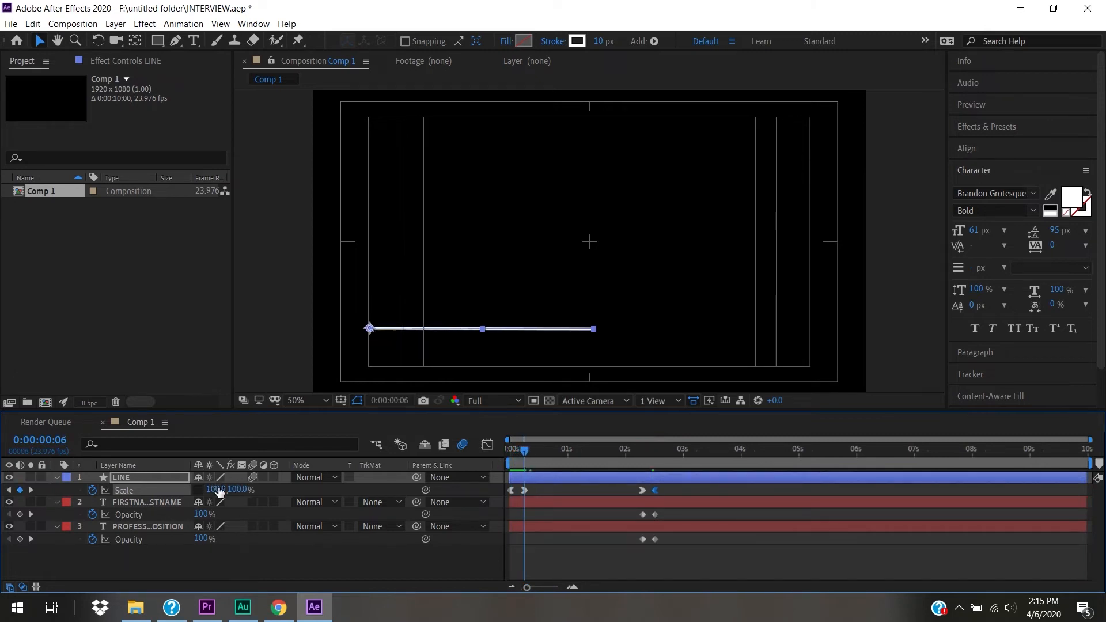
{"action": "left_click_drag", "start_coordinate": [525, 455], "coordinate": [662, 476]}
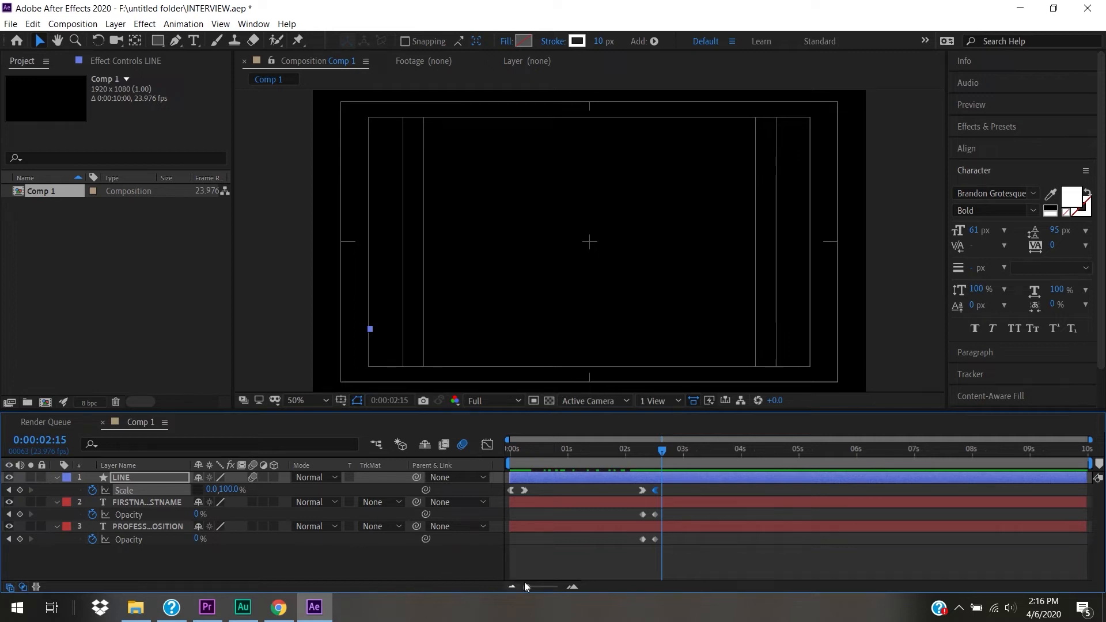
{"action": "left_click_drag", "start_coordinate": [555, 453], "coordinate": [477, 456]}
{"action": "key", "text": "space"}
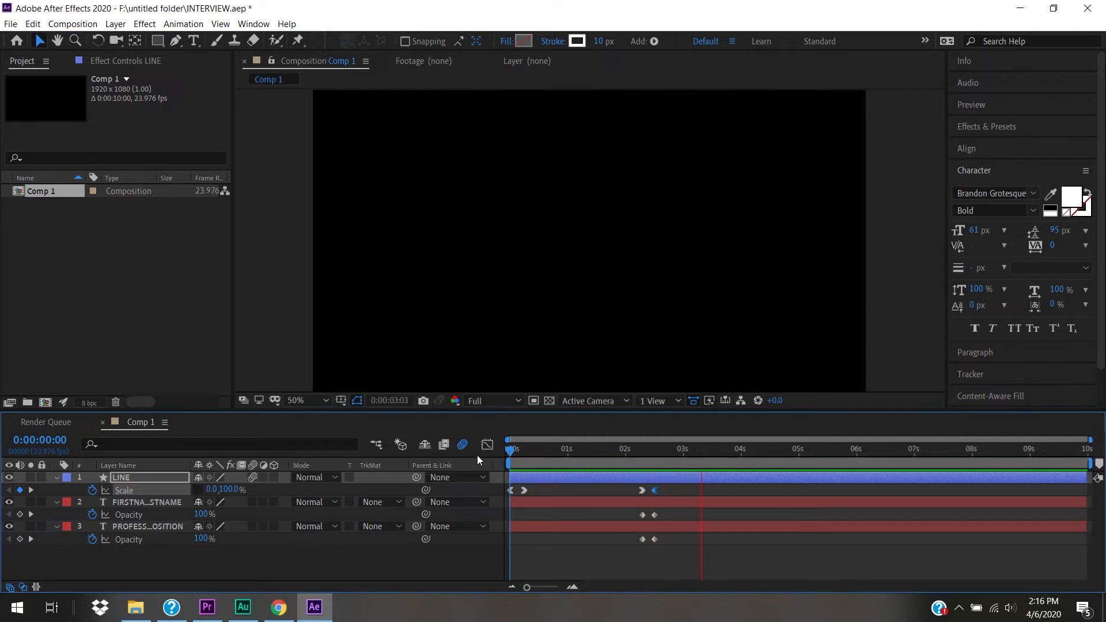
{"action": "key", "text": "space"}
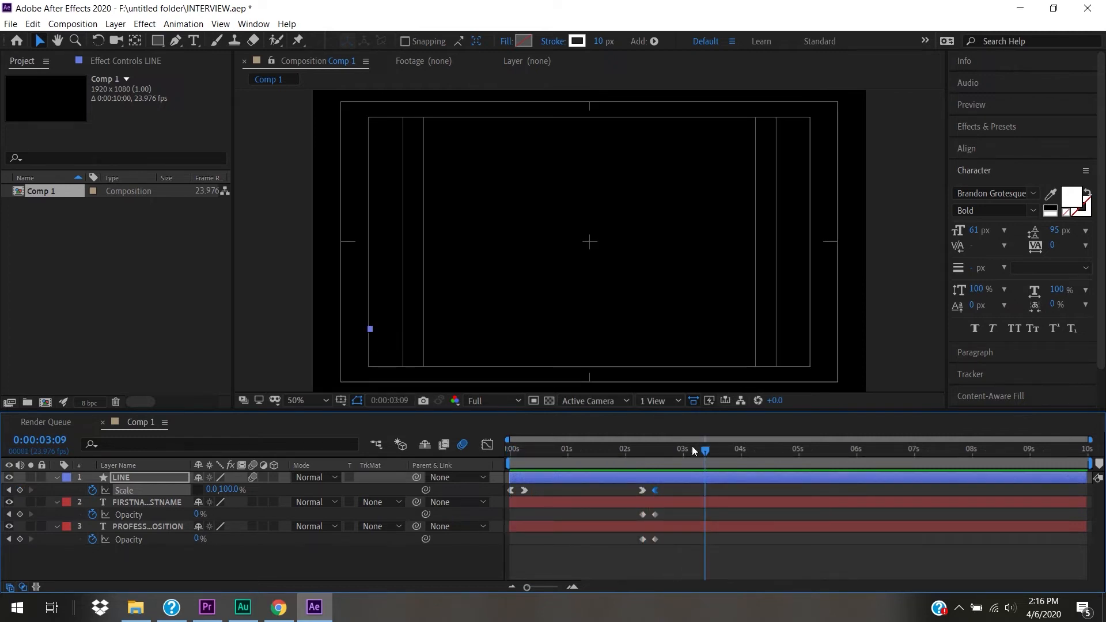
- Shift both line Scale keyframes slightly earlier around 2:06 and preview the outro
{"action": "left_click", "coordinate": [668, 490]}
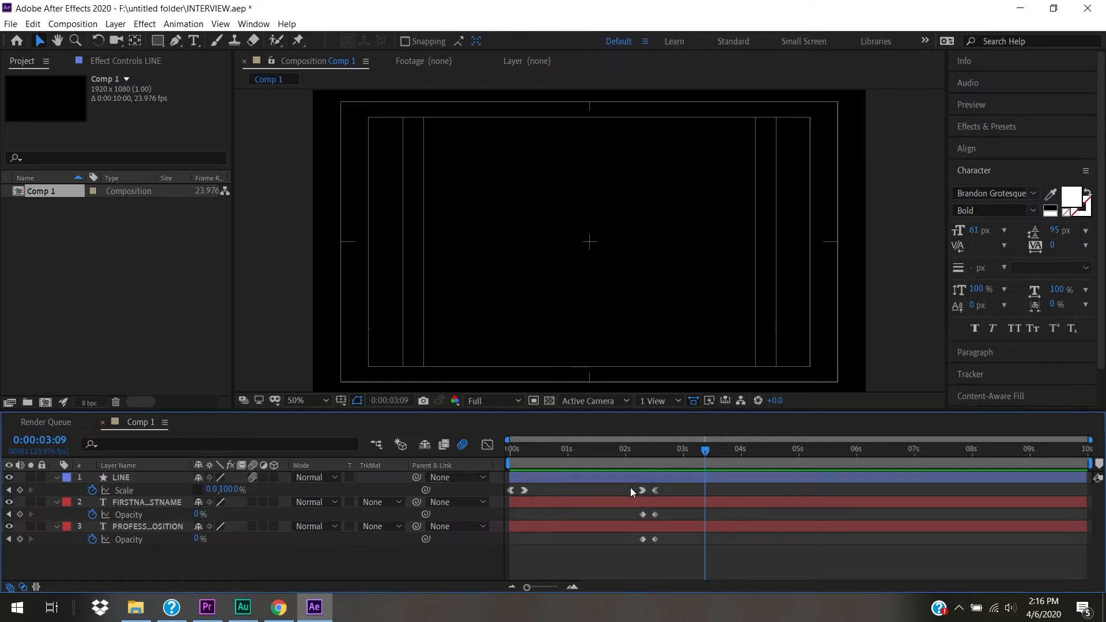
{"action": "left_click", "coordinate": [642, 460]}
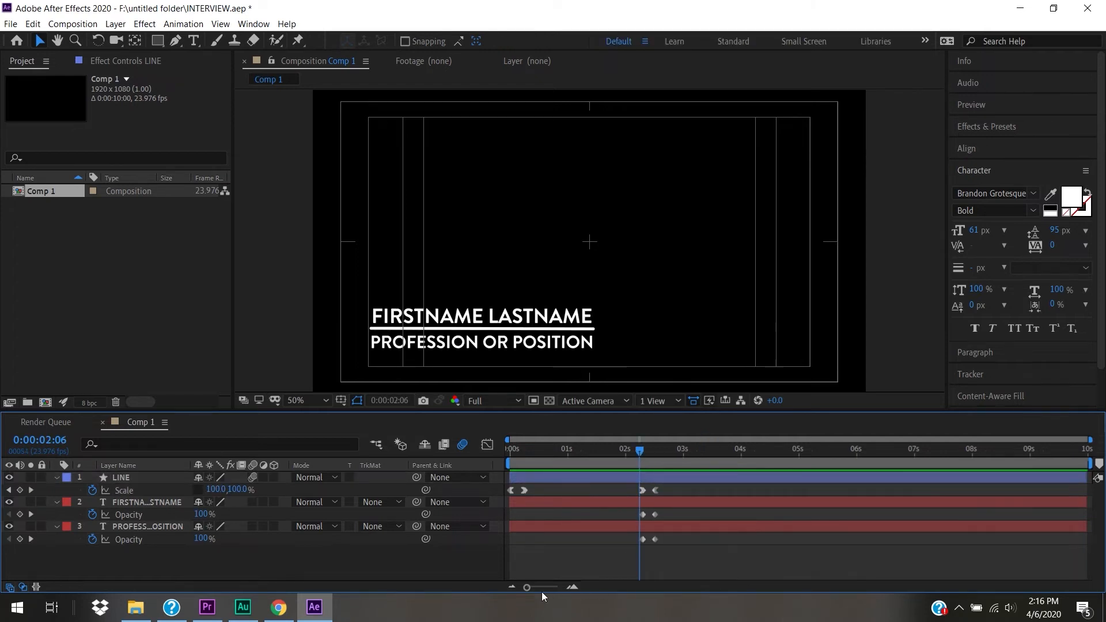
{"action": "left_click_drag", "start_coordinate": [528, 588], "coordinate": [545, 590]}
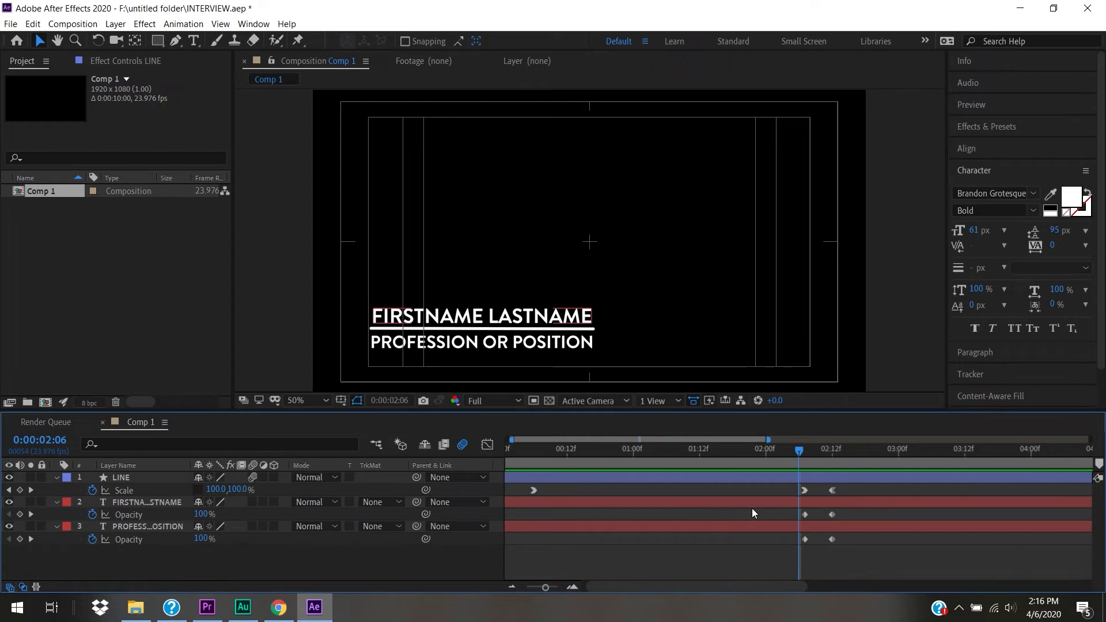
{"action": "left_click_drag", "start_coordinate": [806, 491], "coordinate": [787, 492]}
{"action": "left_click_drag", "start_coordinate": [742, 452], "coordinate": [735, 452]}
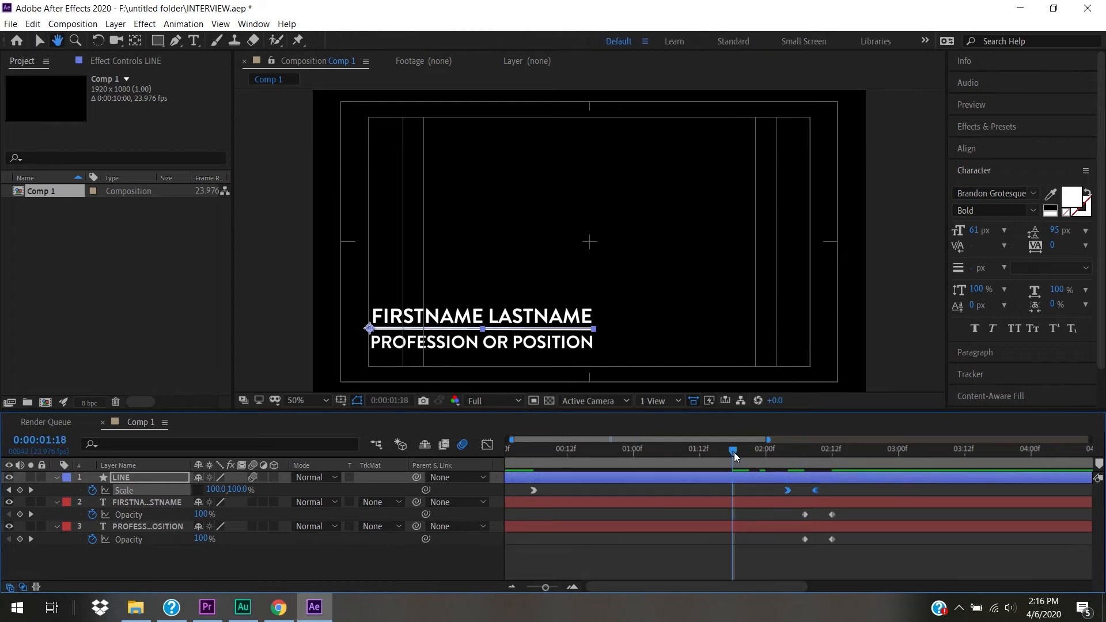
{"action": "key", "text": "space"}
{"action": "key", "text": "space"}
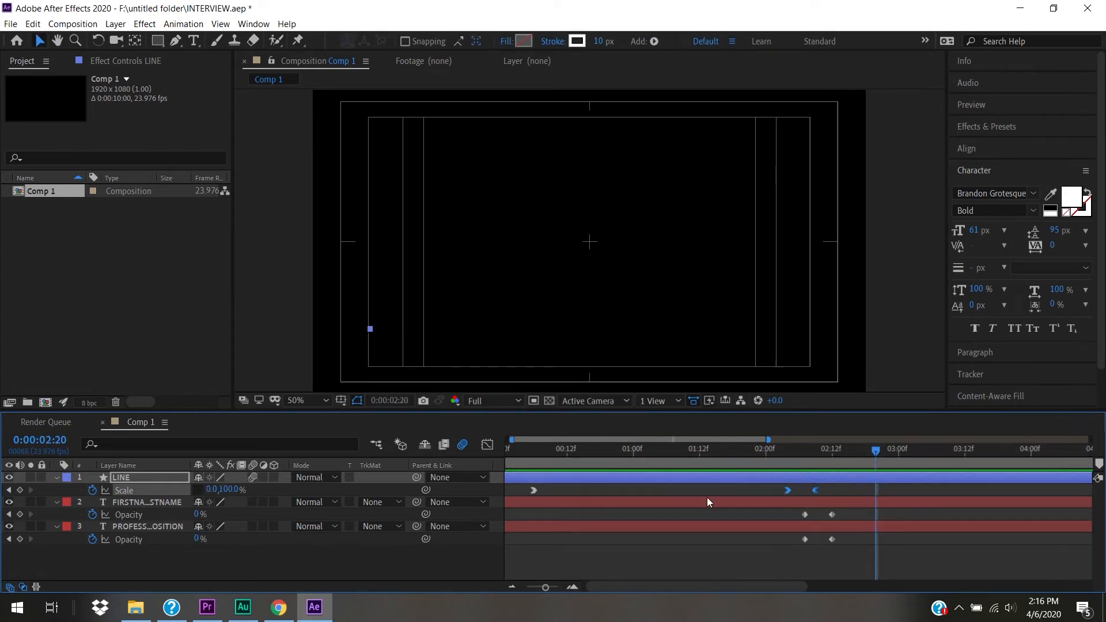
{"action": "left_click_drag", "start_coordinate": [546, 588], "coordinate": [527, 588]}
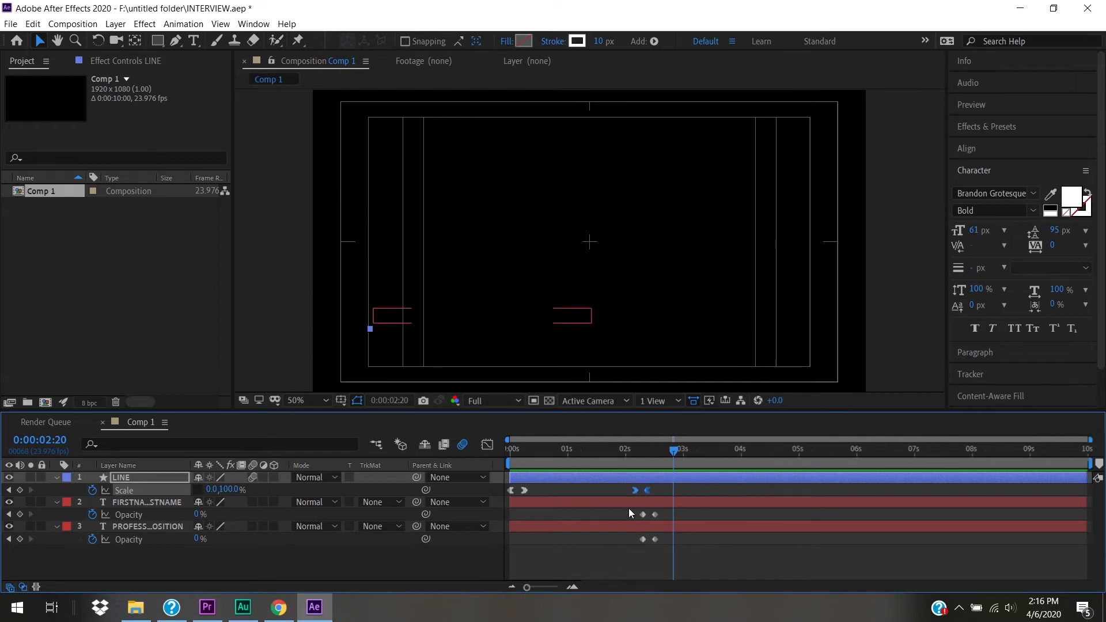
- Give the line's first outro Scale keyframe Easy Ease Out, replacing an initial Easy Ease
{"action": "left_click", "coordinate": [630, 490]}
{"action": "left_click", "coordinate": [631, 489]}
{"action": "right_click", "coordinate": [633, 489]}
{"action": "mouse_move", "coordinate": [676, 480]}
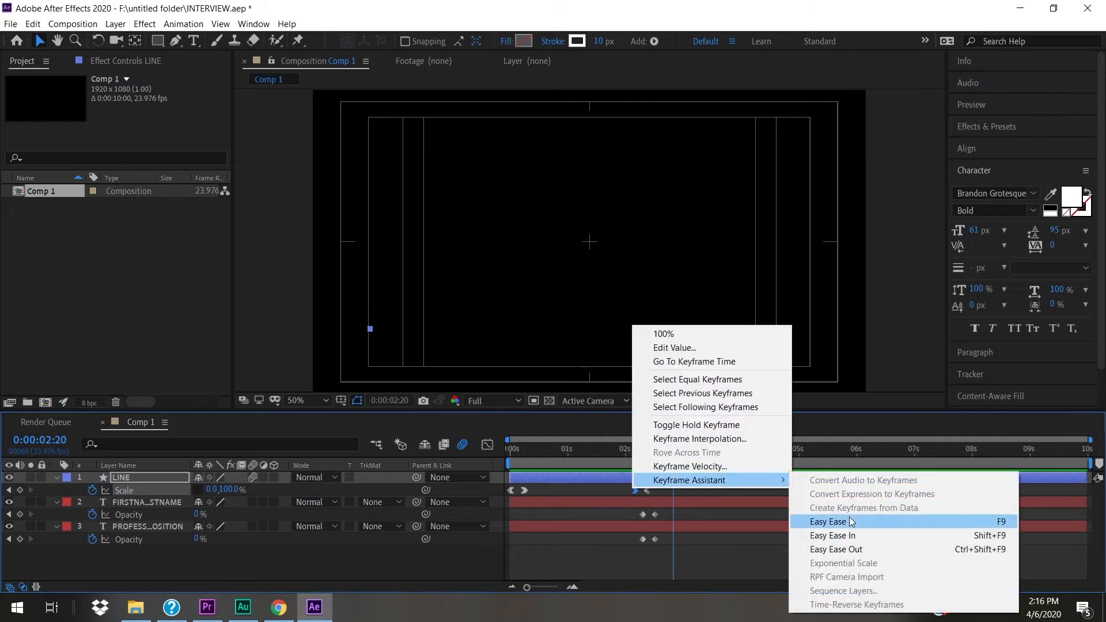
{"action": "left_click", "coordinate": [853, 550]}
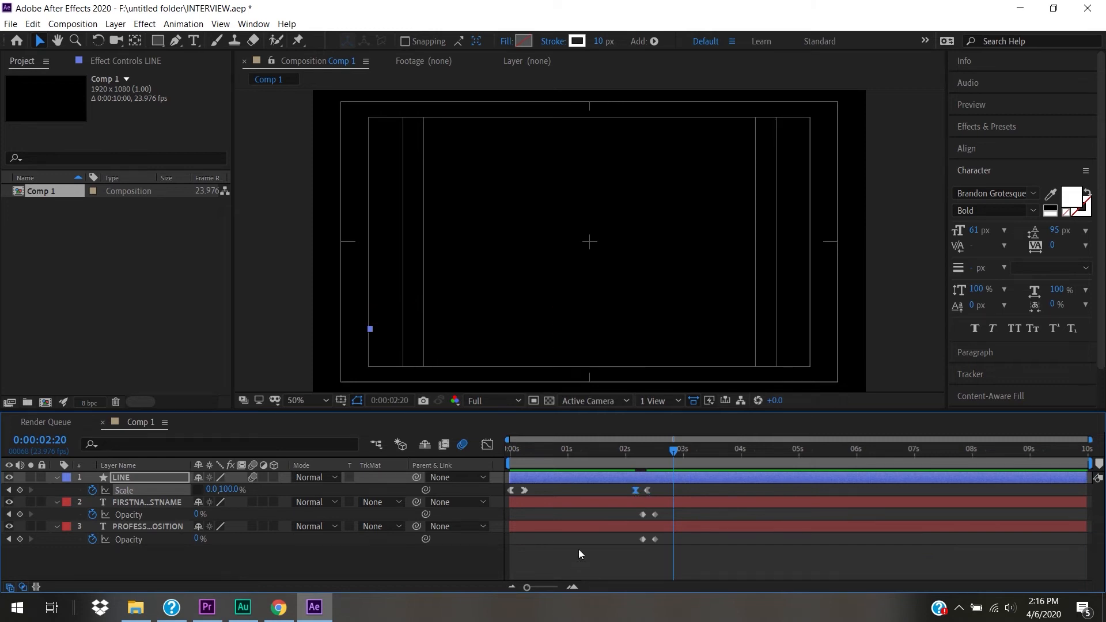
{"action": "left_click", "coordinate": [634, 454]}
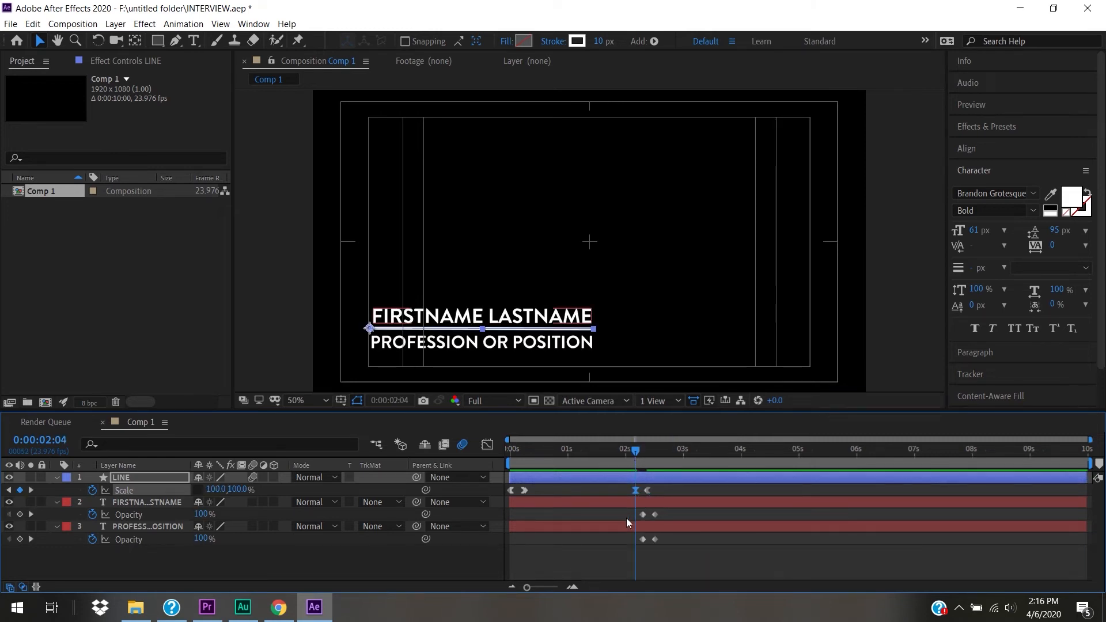
{"action": "left_click_drag", "start_coordinate": [531, 587], "coordinate": [557, 588]}
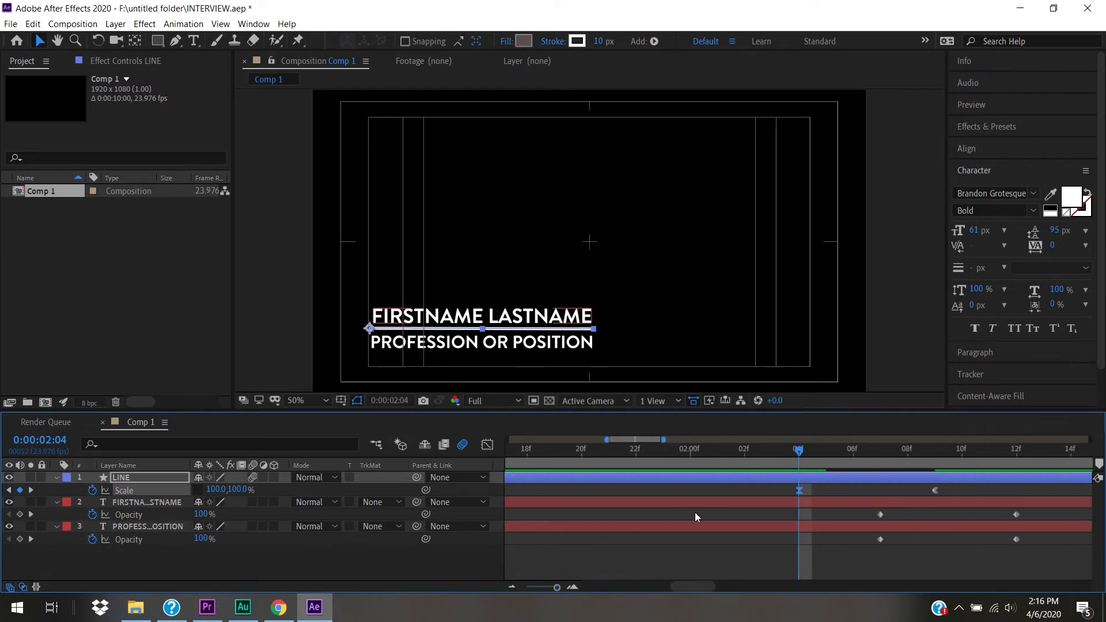
{"action": "left_click", "coordinate": [798, 491], "text": "ctrl"}
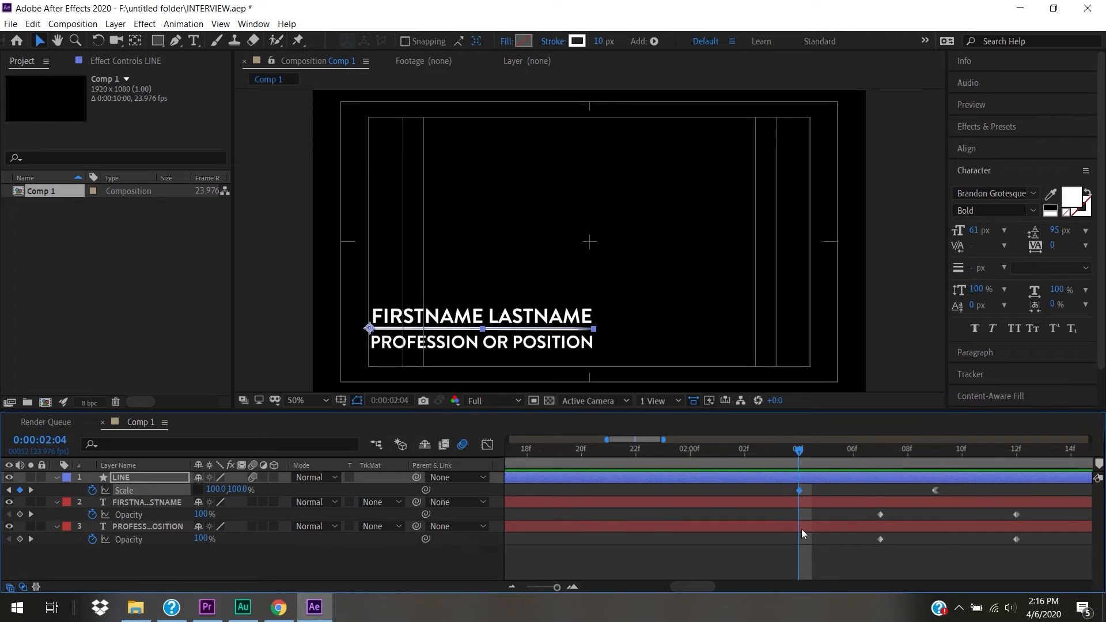
{"action": "right_click", "coordinate": [800, 493]}
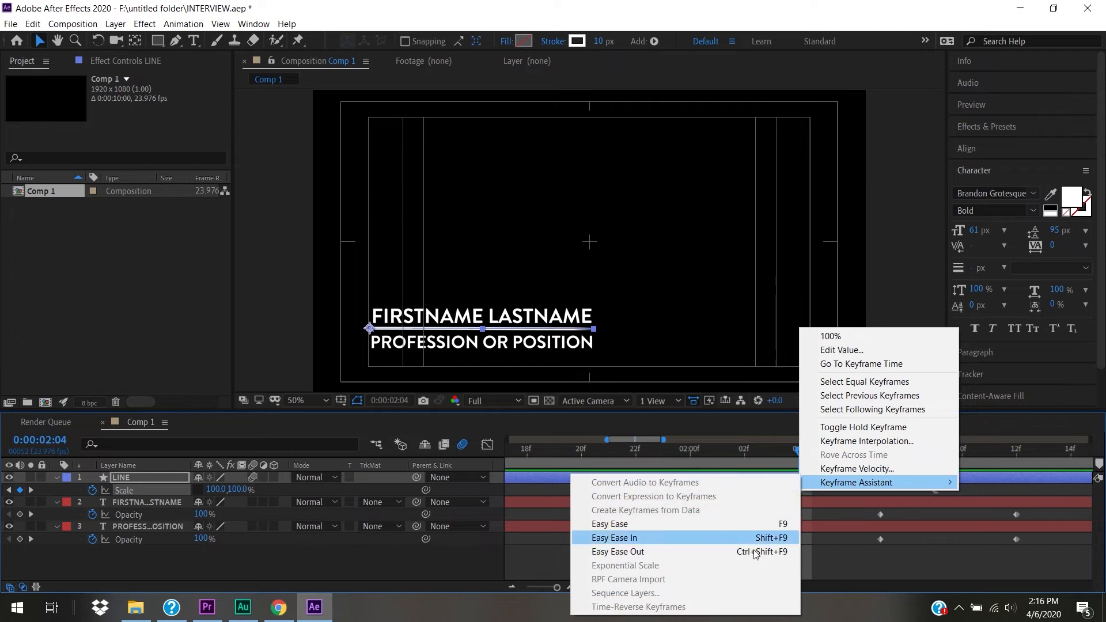
{"action": "left_click", "coordinate": [740, 551]}
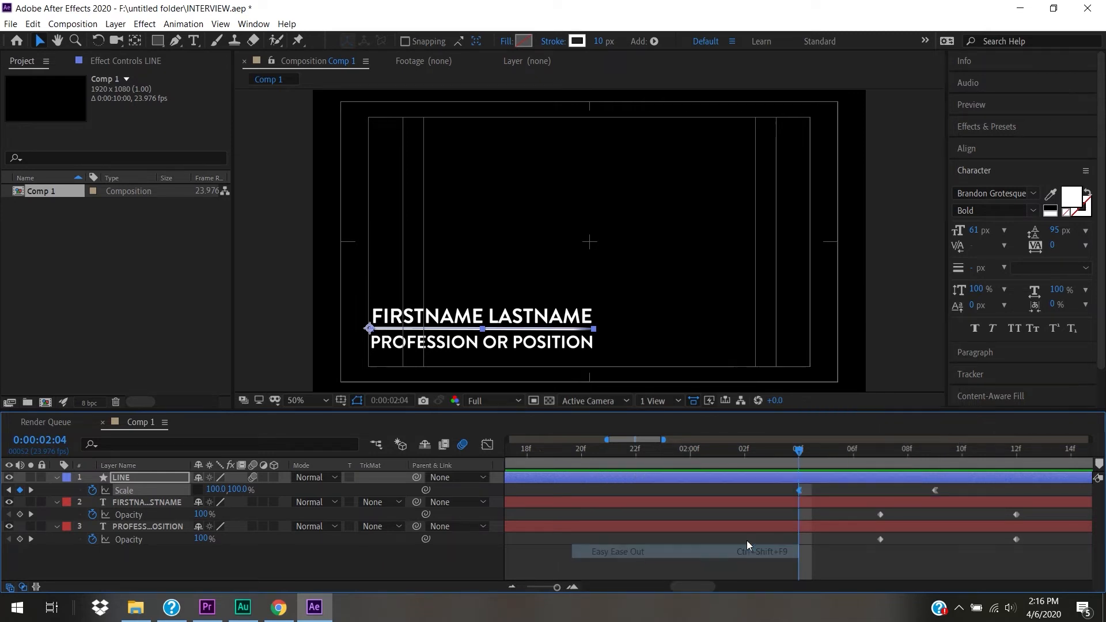
- Apply Easy Ease In to the second Scale keyframe and preview the full 10 seconds
{"action": "left_click", "coordinate": [934, 492]}
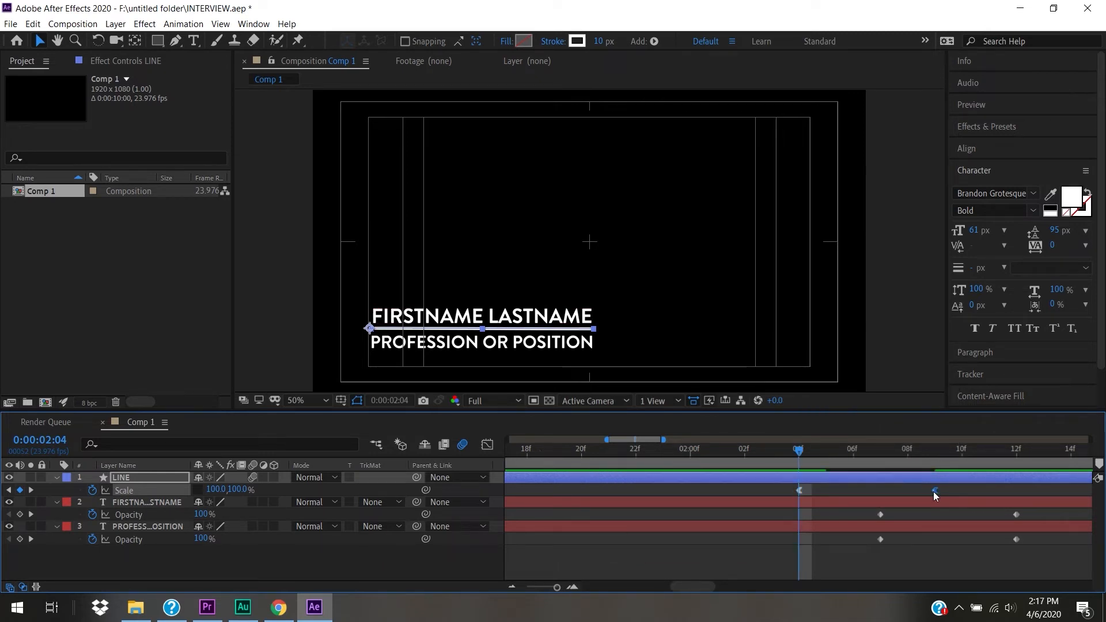
{"action": "right_click", "coordinate": [934, 492]}
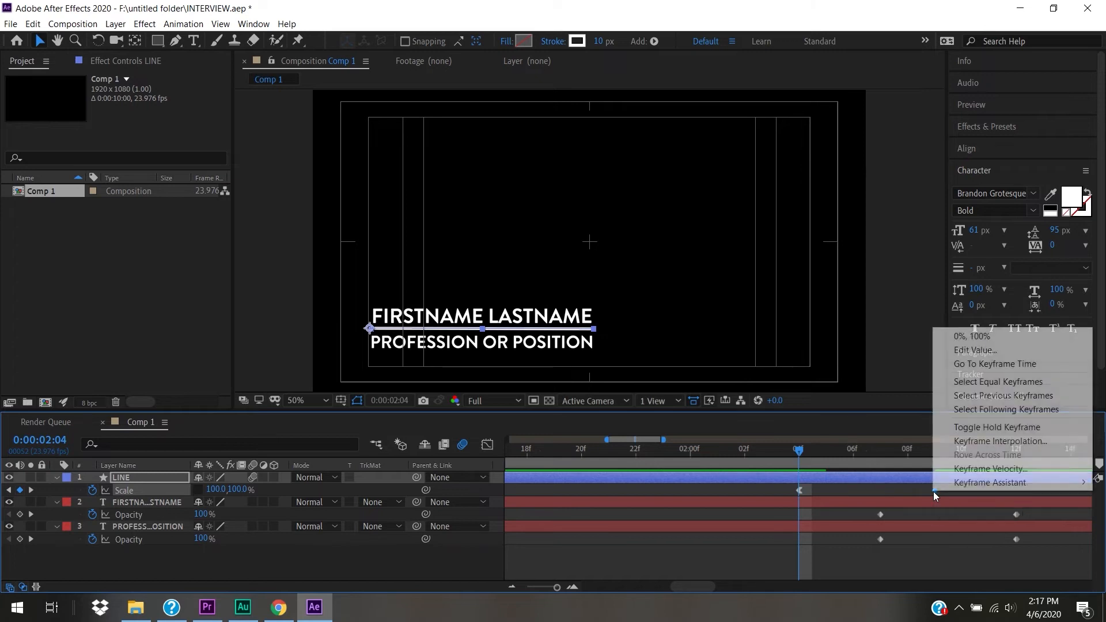
{"action": "mouse_move", "coordinate": [972, 489]}
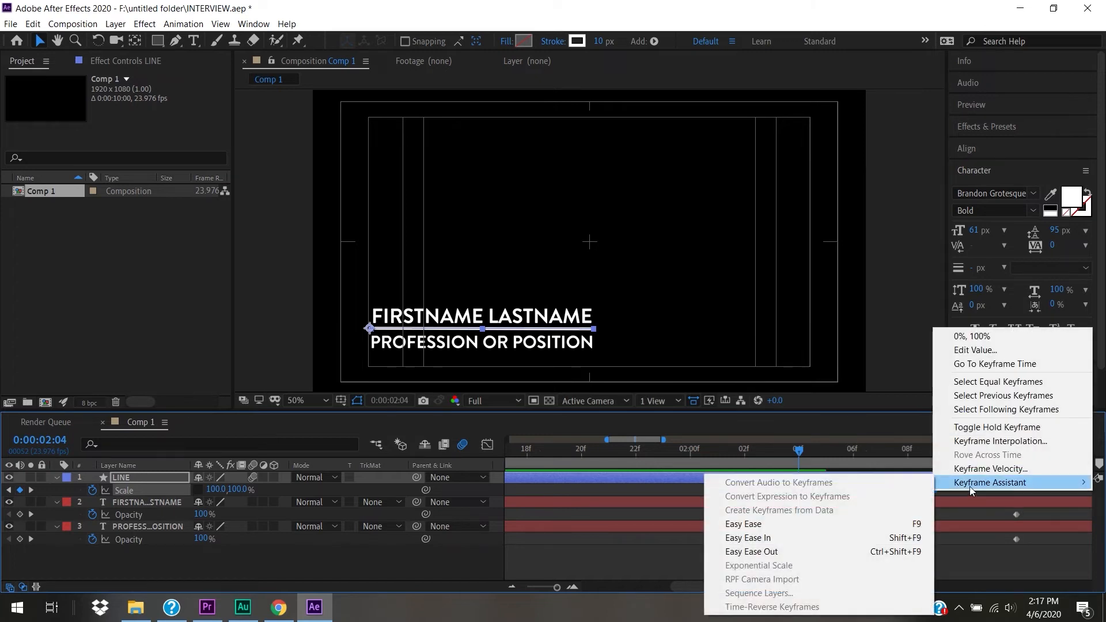
{"action": "left_click", "coordinate": [858, 539]}
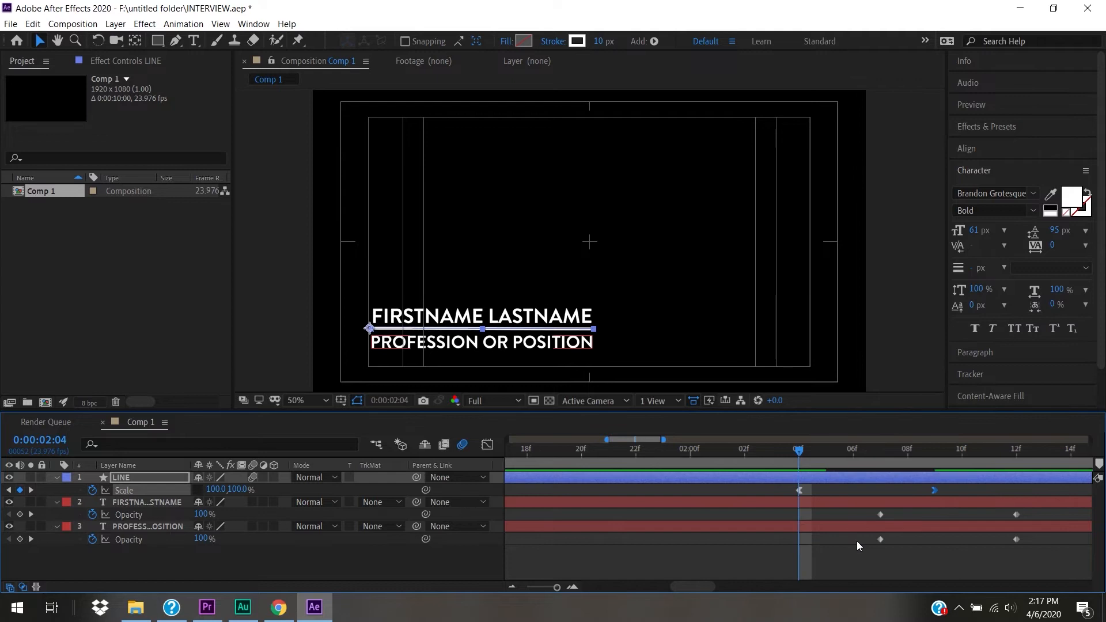
{"action": "left_click_drag", "start_coordinate": [556, 588], "coordinate": [519, 590]}
{"action": "left_click_drag", "start_coordinate": [570, 452], "coordinate": [285, 456]}
{"action": "key", "text": "space"}
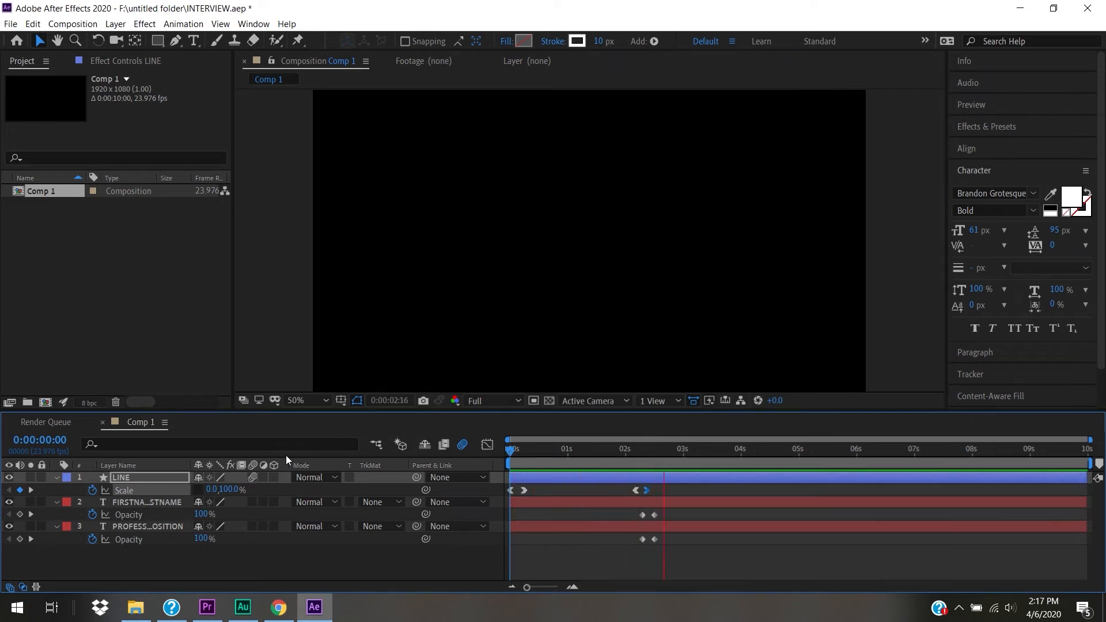
- Enable Motion Blur on the FIRSTNAME LASTNAME and PROFESSION OR POSITION layers
{"action": "key", "text": "space"}
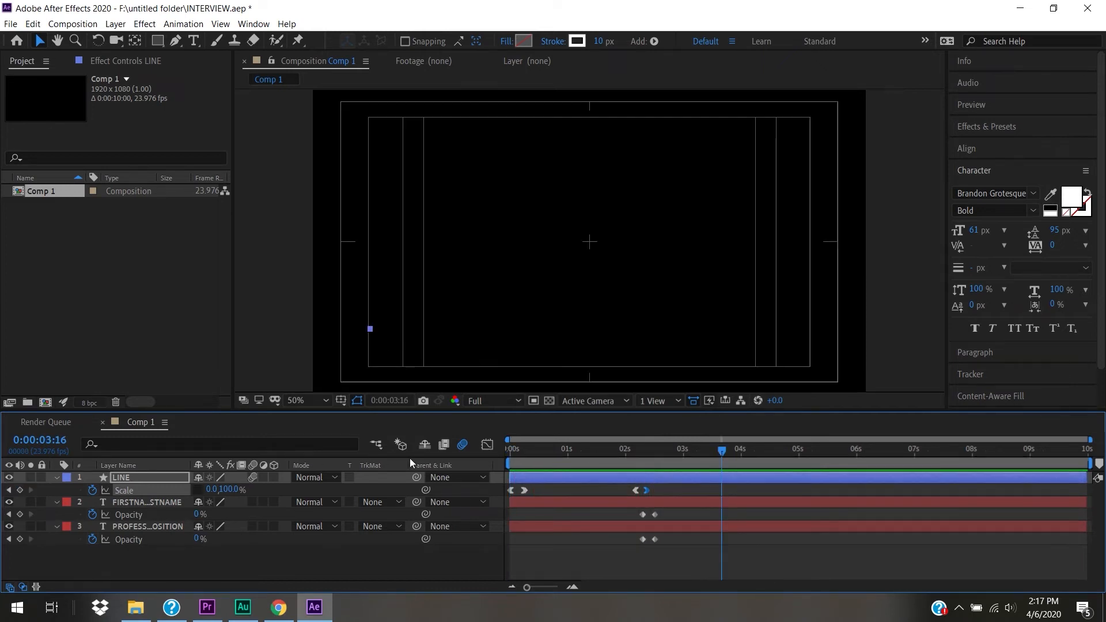
{"action": "left_click", "coordinate": [564, 456]}
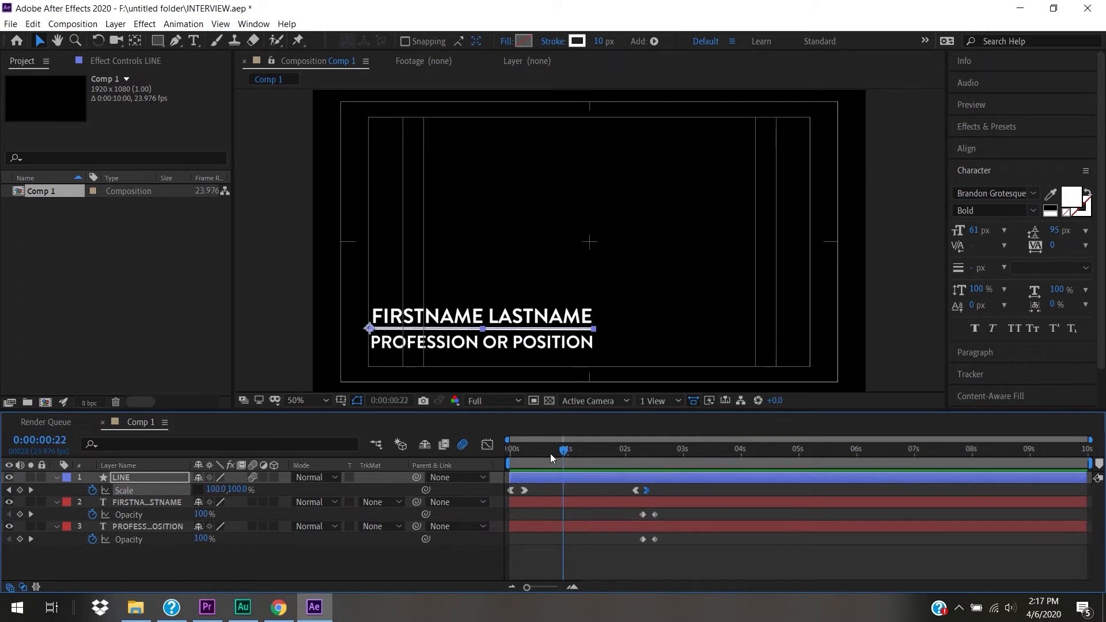
{"action": "left_click", "coordinate": [252, 502]}
{"action": "left_click", "coordinate": [253, 526]}
- Preview from the start, scrub intro and outro, and undo an accidental name-layer change
{"action": "key", "text": "Home"}
{"action": "key", "text": "space"}
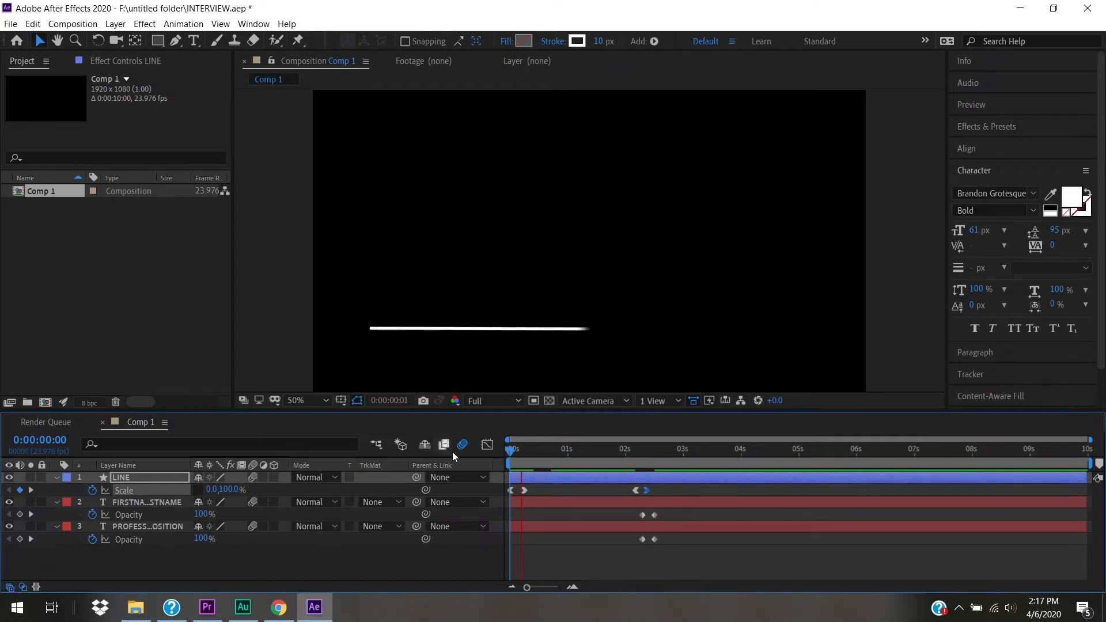
{"action": "key", "text": "space"}
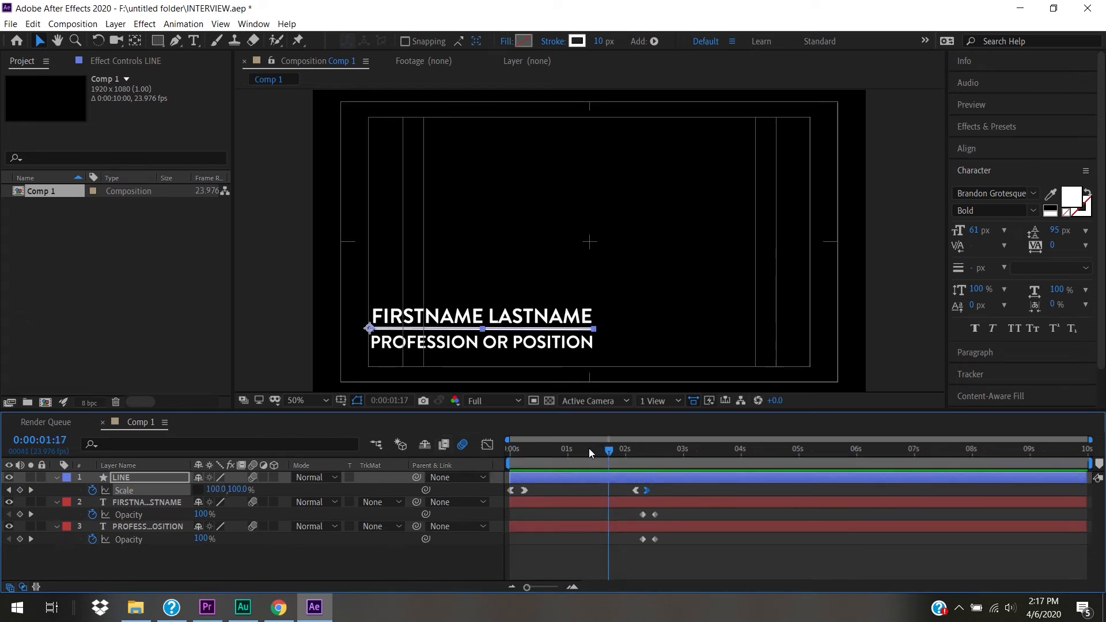
{"action": "mouse_move", "coordinate": [591, 448]}
{"action": "left_mouse_down"}
{"action": "mouse_move", "coordinate": [517, 451]}
{"action": "mouse_move", "coordinate": [531, 452]}
{"action": "left_mouse_up"}
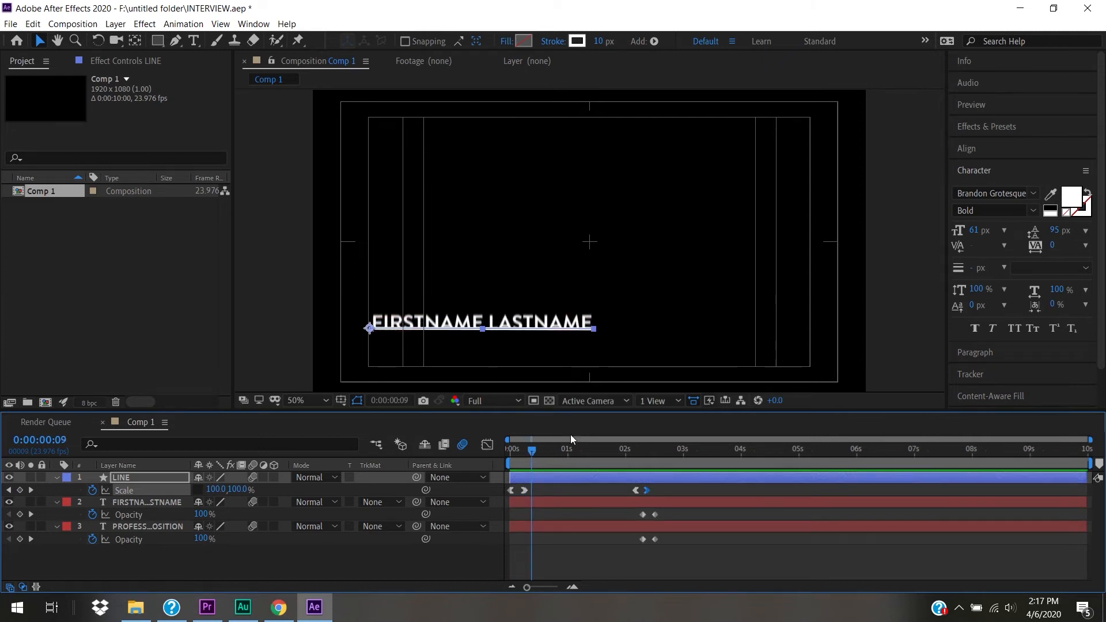
{"action": "left_click_drag", "start_coordinate": [530, 451], "coordinate": [568, 454]}
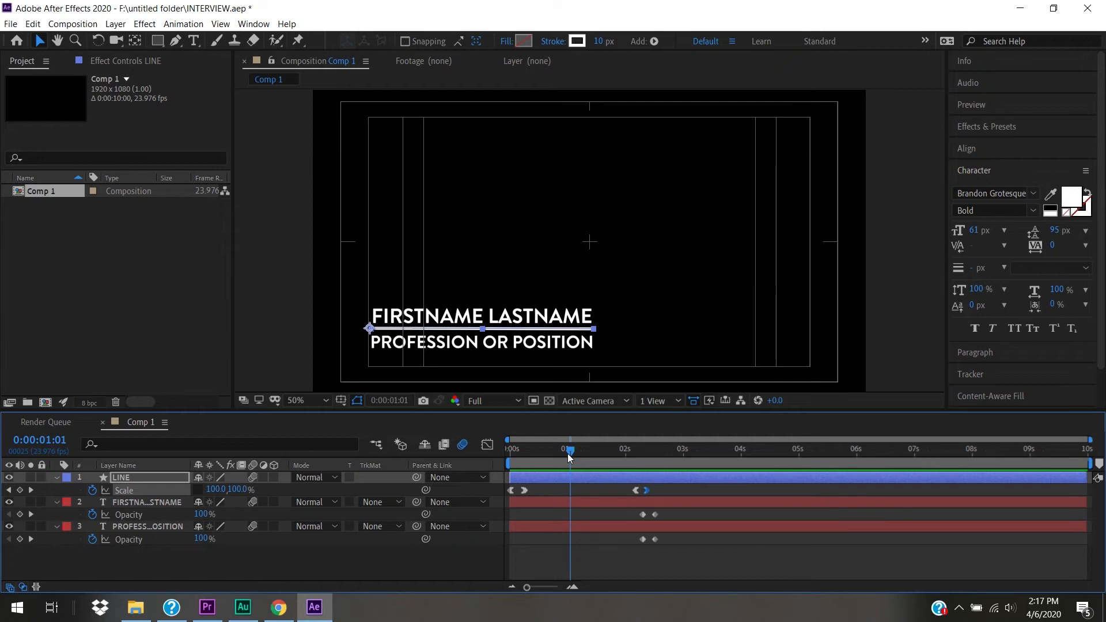
{"action": "mouse_move", "coordinate": [558, 452]}
{"action": "left_mouse_down"}
{"action": "mouse_move", "coordinate": [509, 450]}
{"action": "mouse_move", "coordinate": [571, 462]}
{"action": "left_mouse_up"}
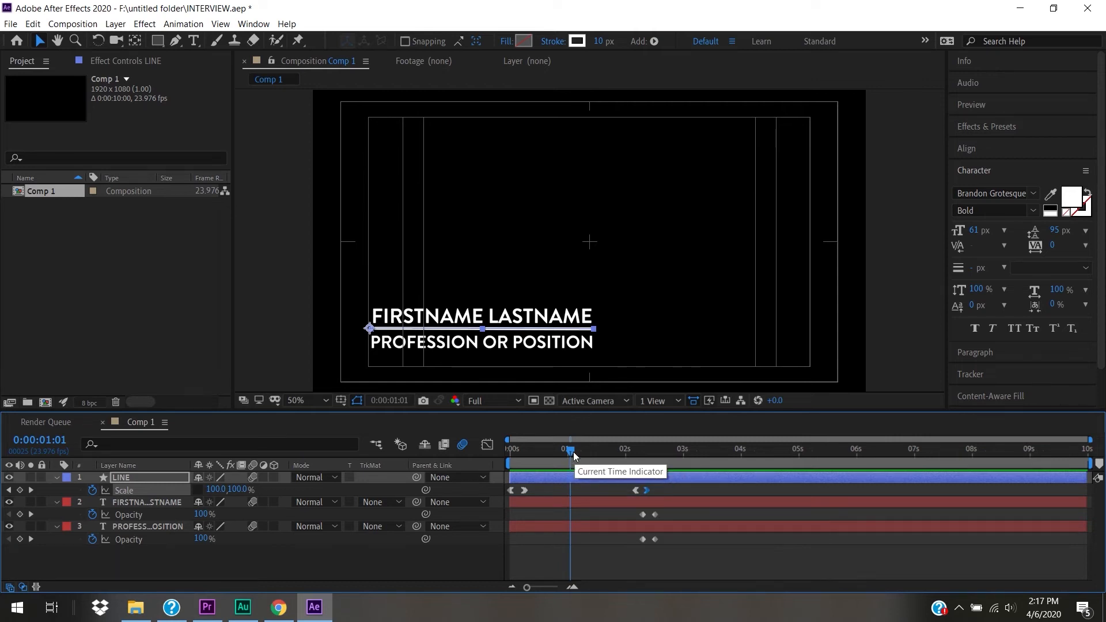
{"action": "left_click_drag", "start_coordinate": [573, 452], "coordinate": [503, 492]}
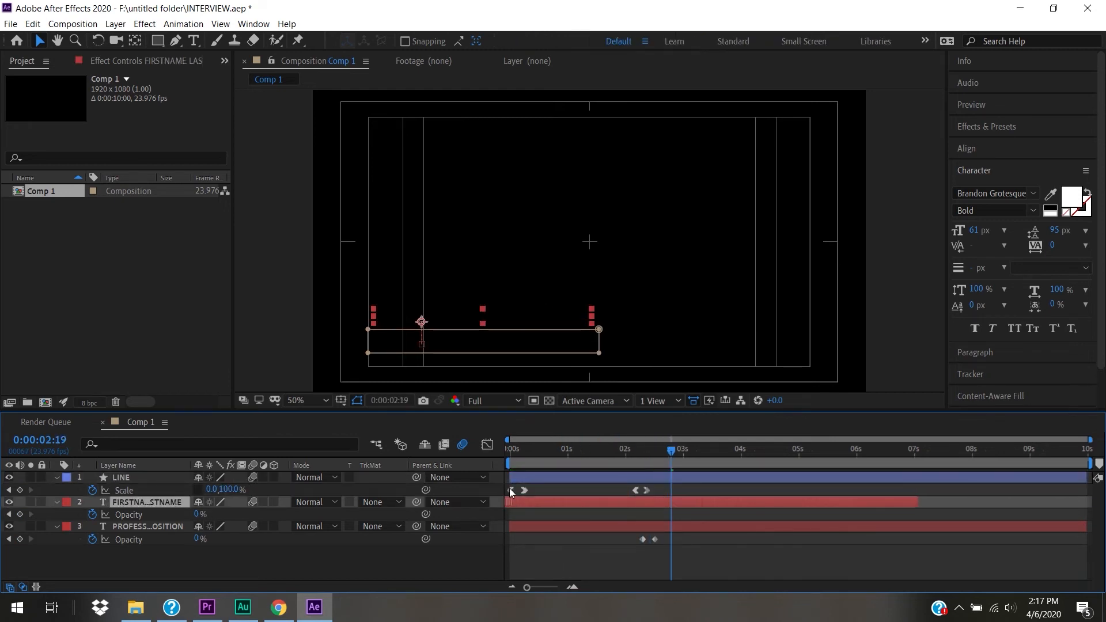
{"action": "key", "text": "ctrl+z"}
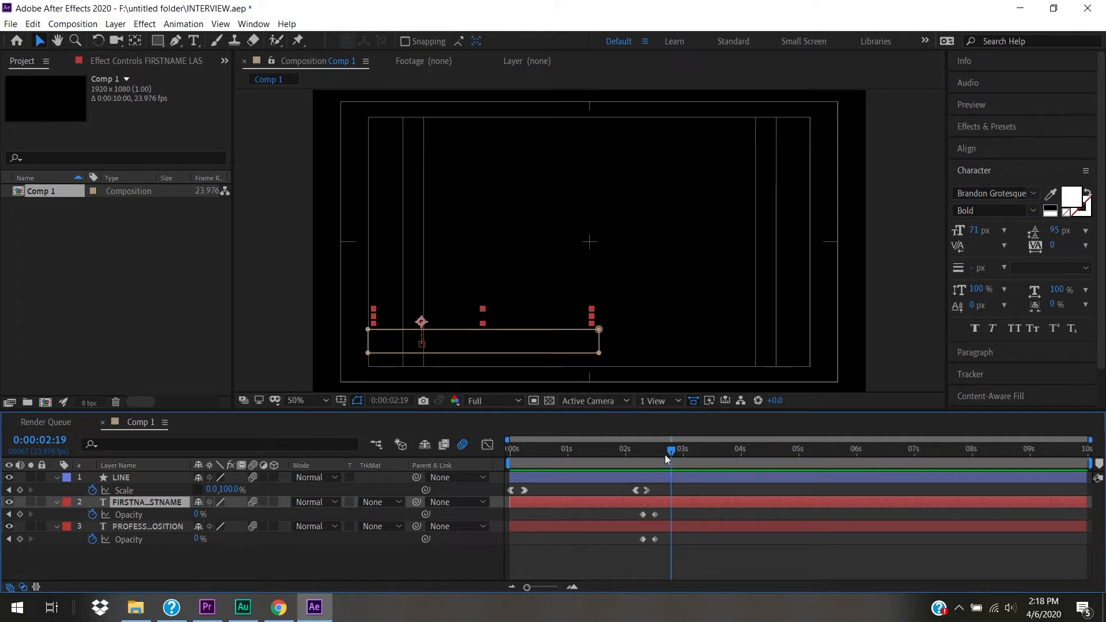
{"action": "left_click_drag", "start_coordinate": [669, 454], "coordinate": [661, 461]}
- Set Comp 1's duration to 0:00:02:15 in Composition Settings
{"action": "right_click", "coordinate": [24, 192]}
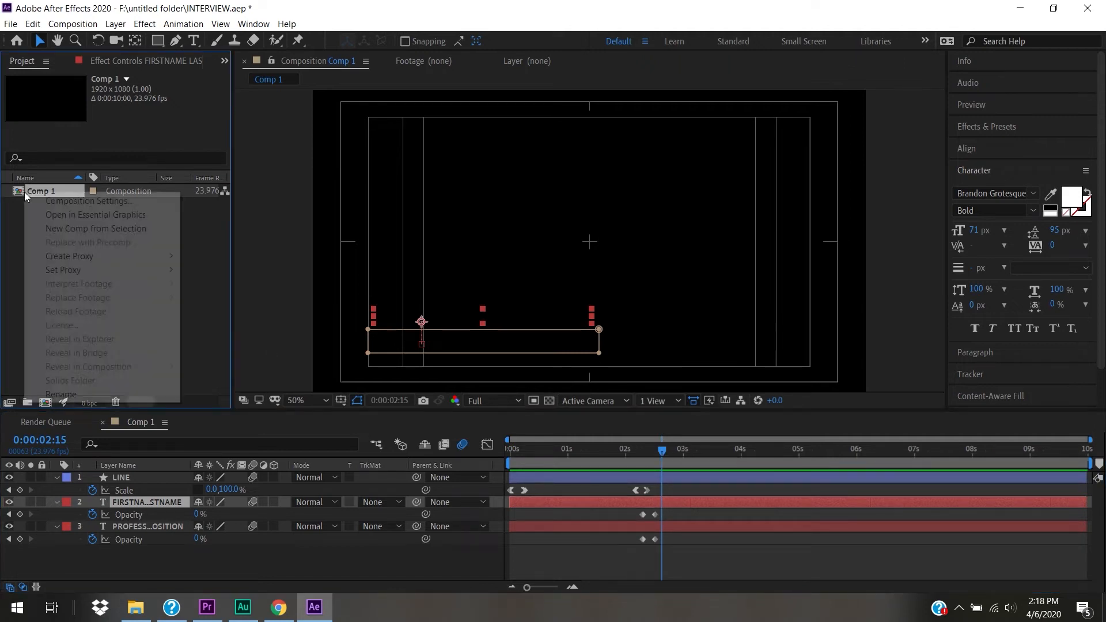
{"action": "left_click", "coordinate": [43, 200]}
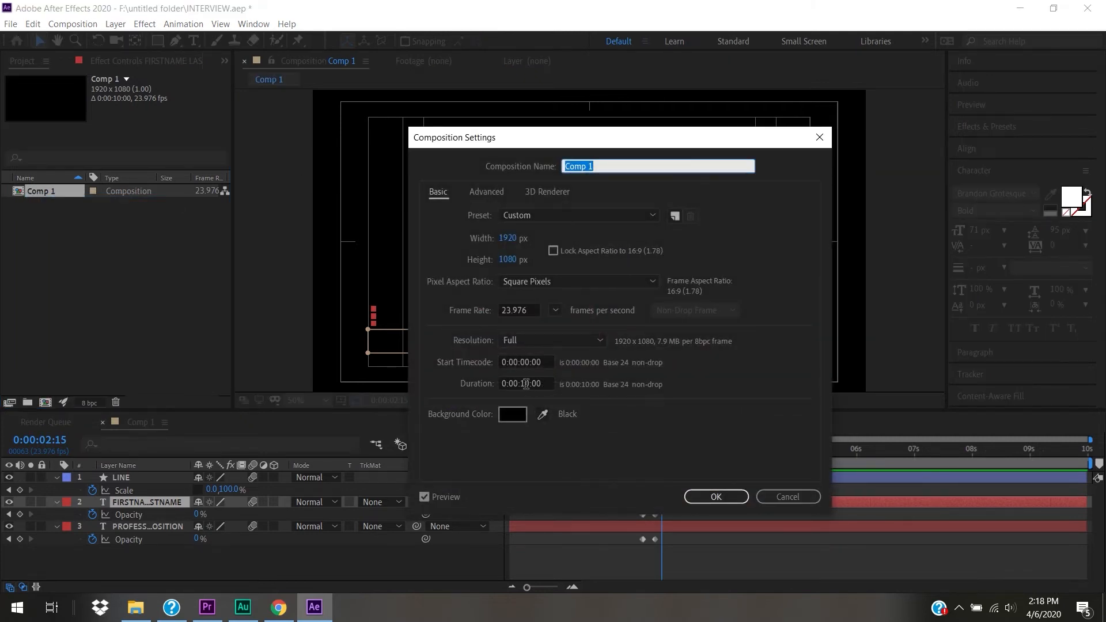
{"action": "left_click", "coordinate": [526, 384]}
{"action": "left_click_drag", "start_coordinate": [529, 384], "coordinate": [521, 384]}
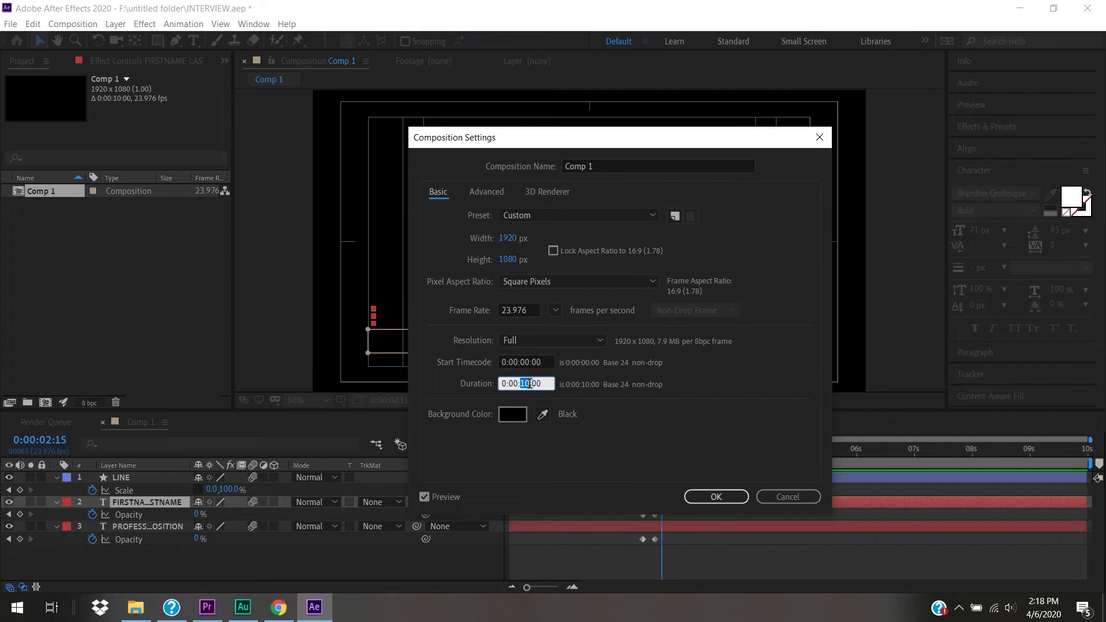
{"action": "type", "text": "02"}
{"action": "left_click_drag", "start_coordinate": [546, 384], "coordinate": [535, 383]}
{"action": "type", "text": "15"}
{"action": "left_click", "coordinate": [720, 494]}
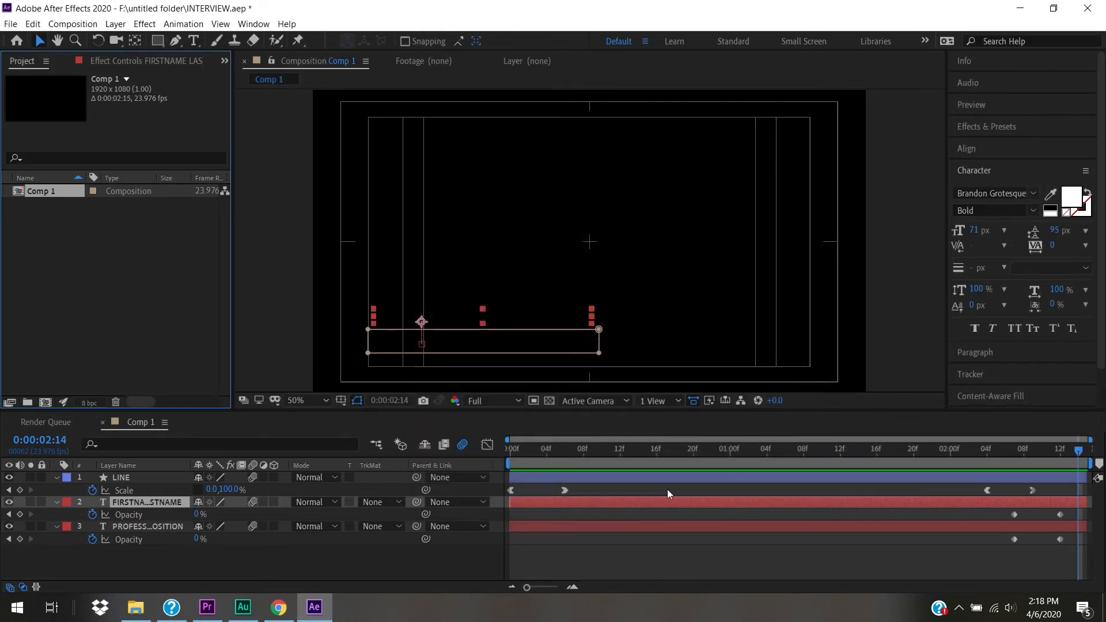
- Preview the trimmed 2:15 composition and return to the first frame
{"action": "left_click_drag", "start_coordinate": [842, 451], "coordinate": [410, 450]}
{"action": "key", "text": "space"}
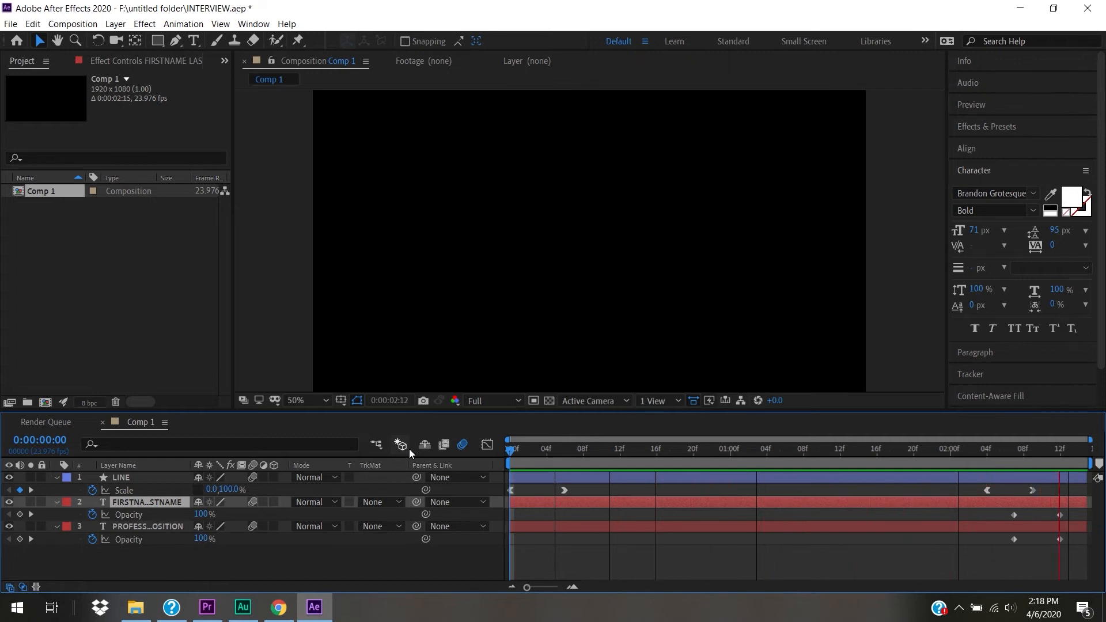
{"action": "key", "text": "space"}
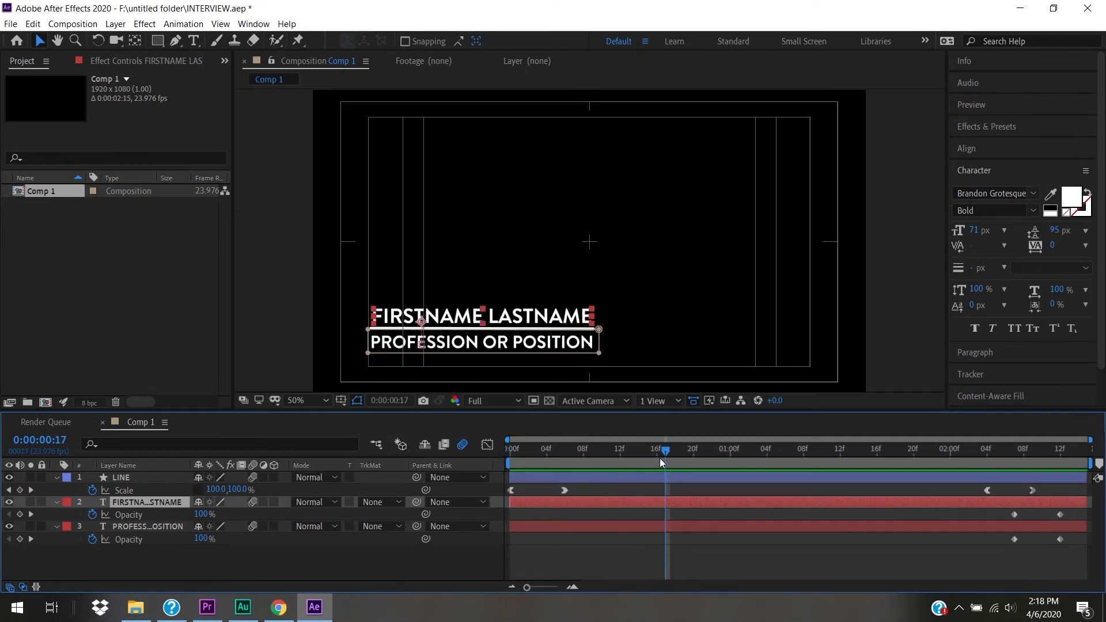
{"action": "left_click_drag", "start_coordinate": [663, 451], "coordinate": [462, 450]}
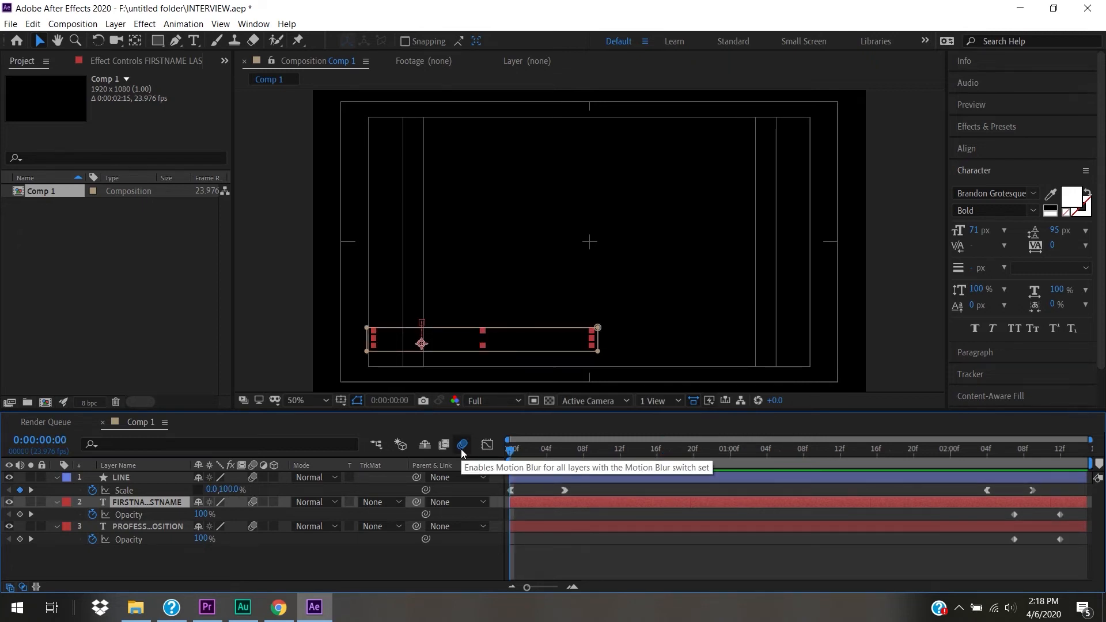
- Open Essential Graphics with Comp 1 as master and widen the Composition view for the full title
{"action": "left_click", "coordinate": [256, 26]}
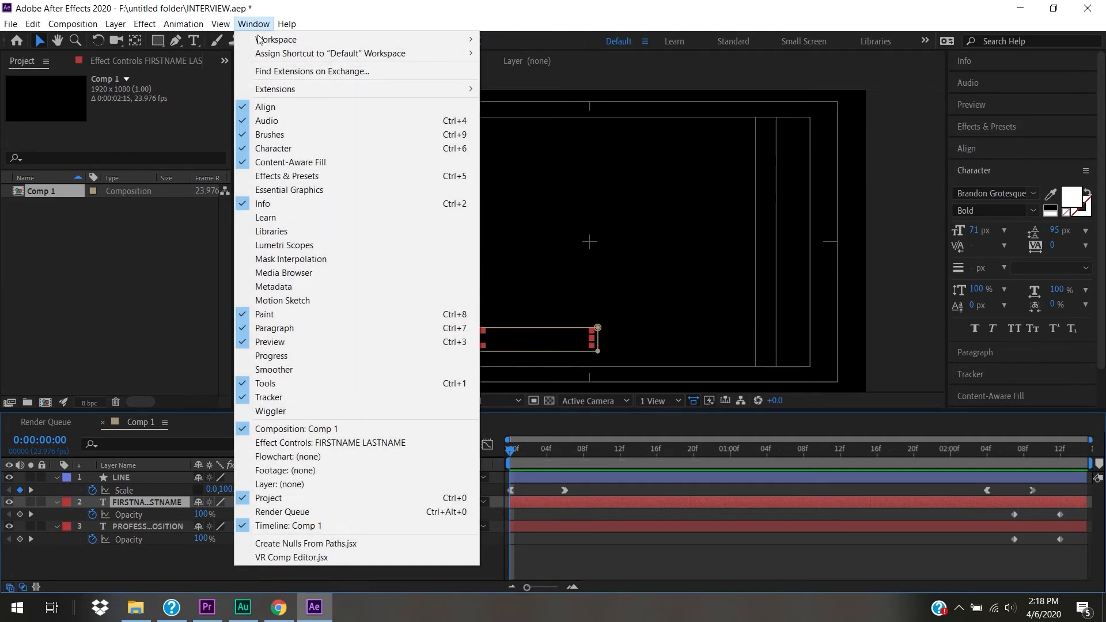
{"action": "left_click", "coordinate": [300, 191]}
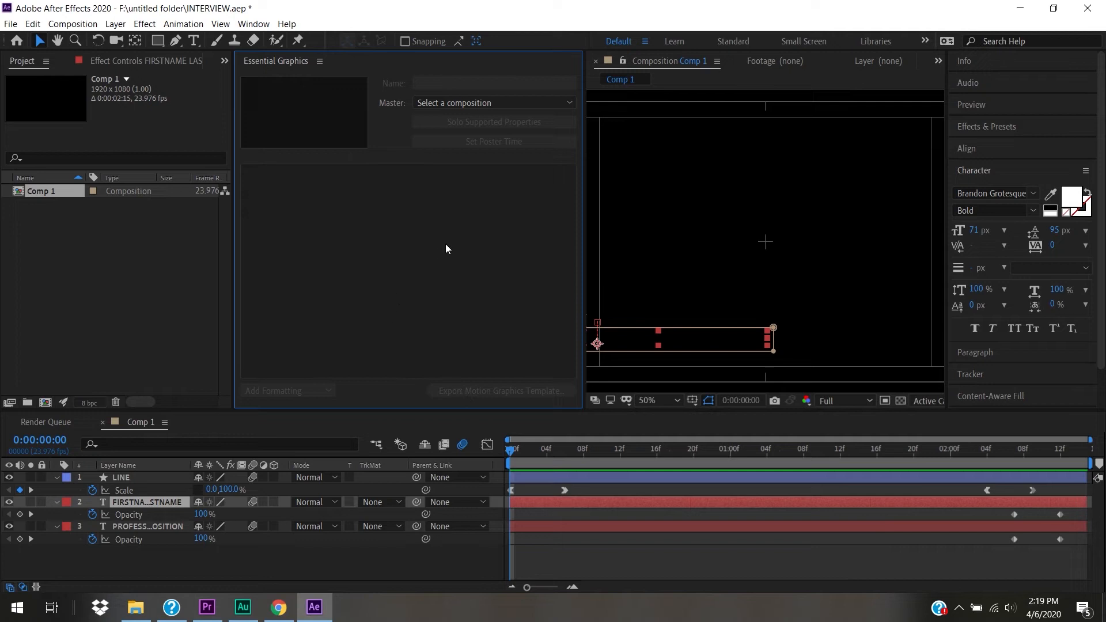
{"action": "left_click", "coordinate": [521, 103]}
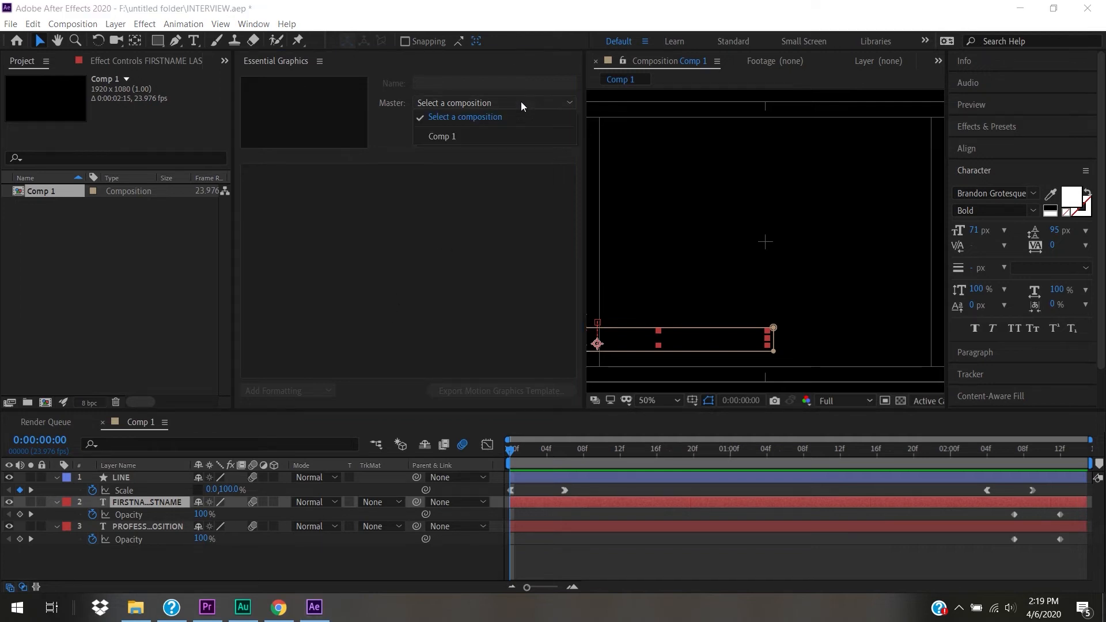
{"action": "left_click", "coordinate": [467, 135]}
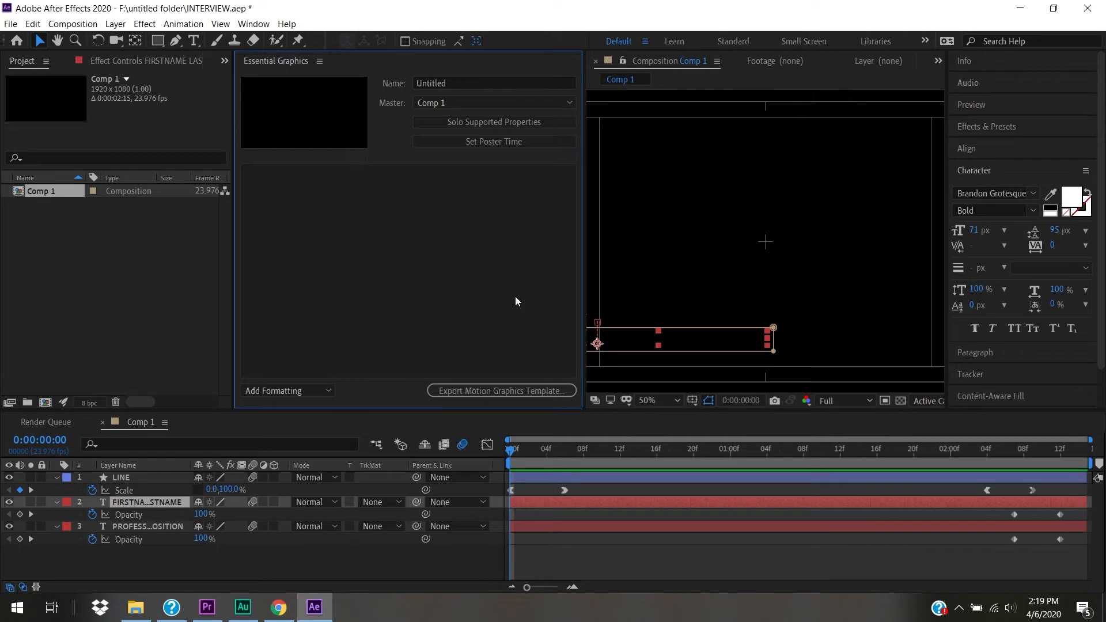
{"action": "left_click_drag", "start_coordinate": [541, 448], "coordinate": [657, 455]}
{"action": "left_click_drag", "start_coordinate": [579, 322], "coordinate": [500, 304]}
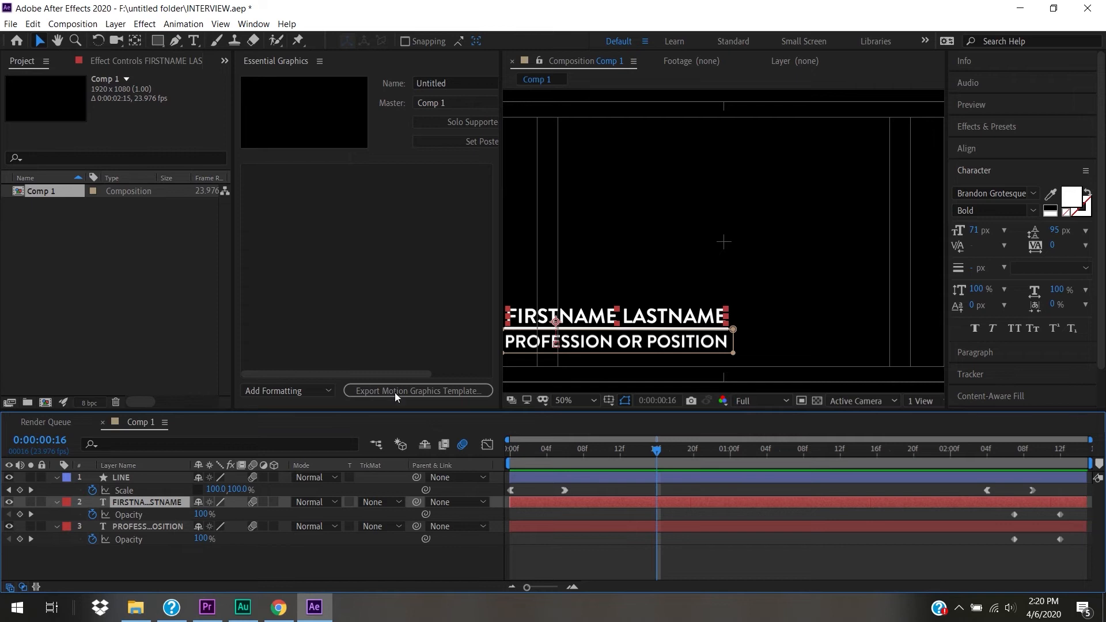
- Expose the name layer's Source Text as an Essential Graphics control and enter the interviewee's full name
{"action": "left_click", "coordinate": [57, 503]}
{"action": "left_click", "coordinate": [57, 503]}
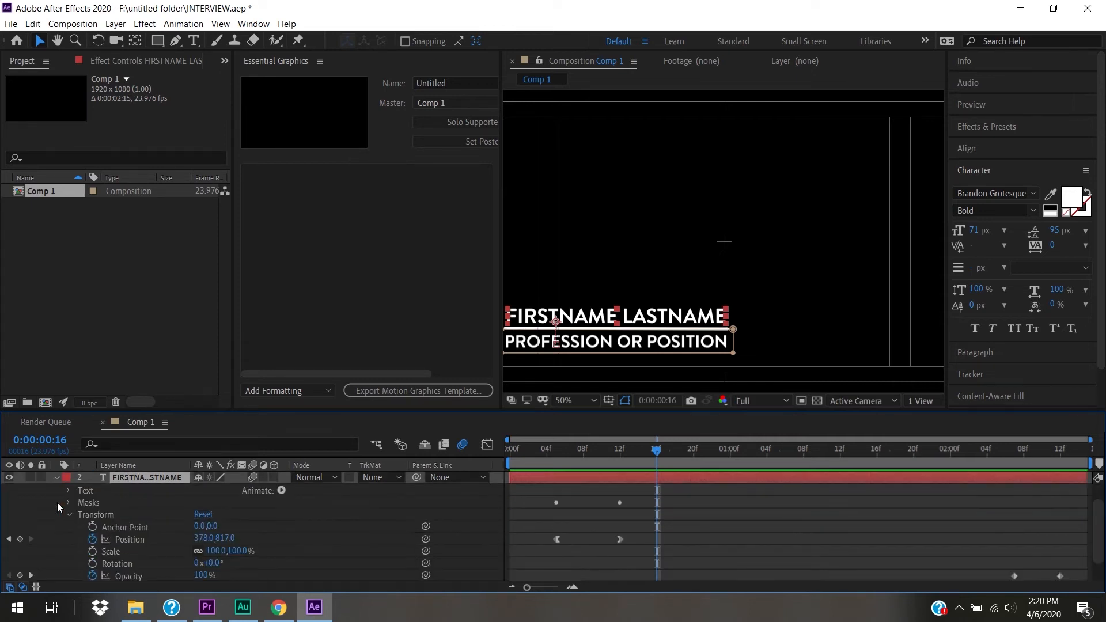
{"action": "left_click", "coordinate": [68, 490]}
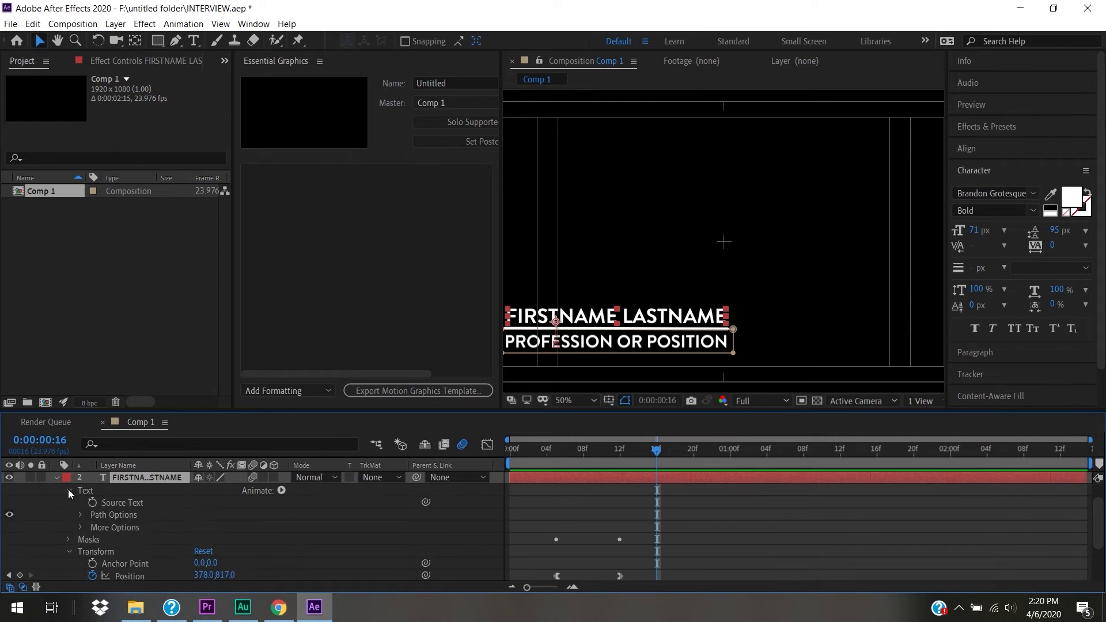
{"action": "left_click", "coordinate": [126, 506]}
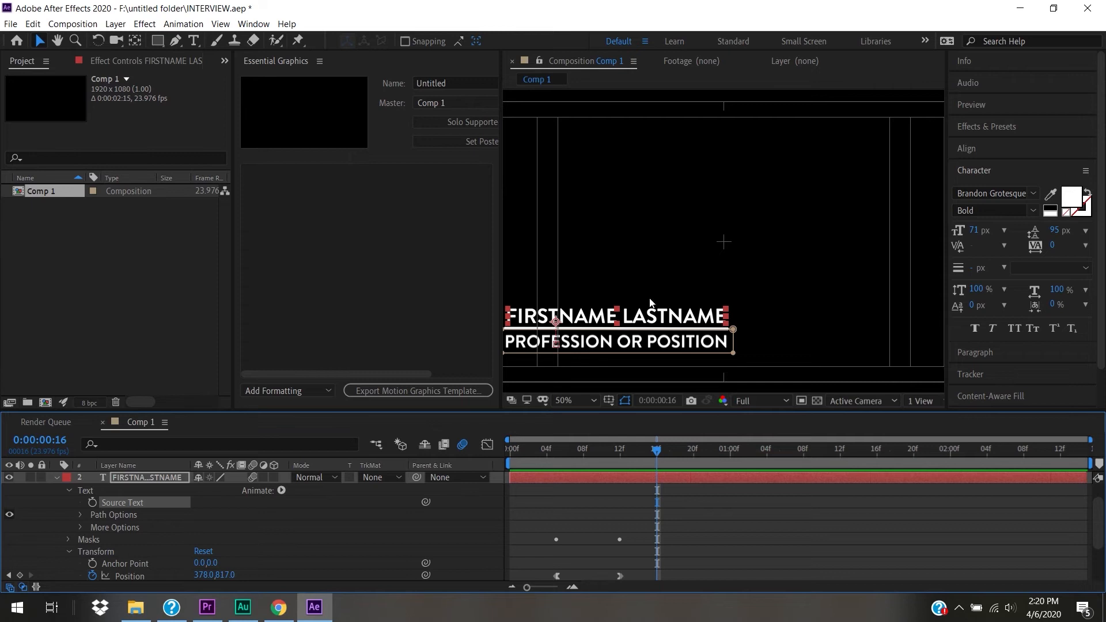
{"action": "left_click_drag", "start_coordinate": [119, 501], "coordinate": [352, 236]}
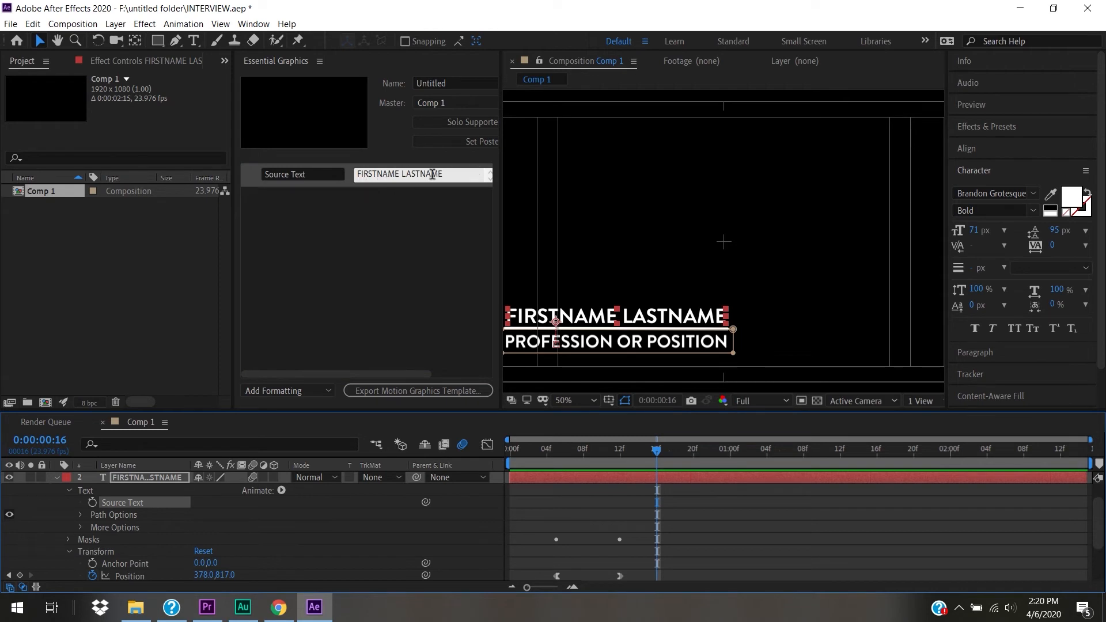
{"action": "left_click", "coordinate": [451, 174]}
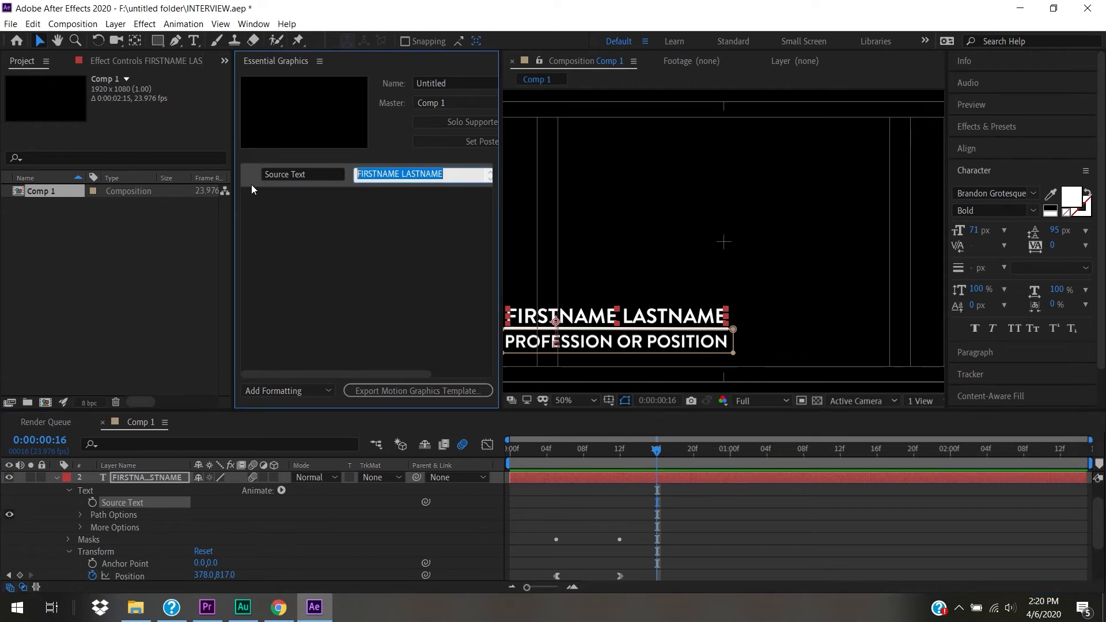
{"action": "left_click", "coordinate": [322, 273]}
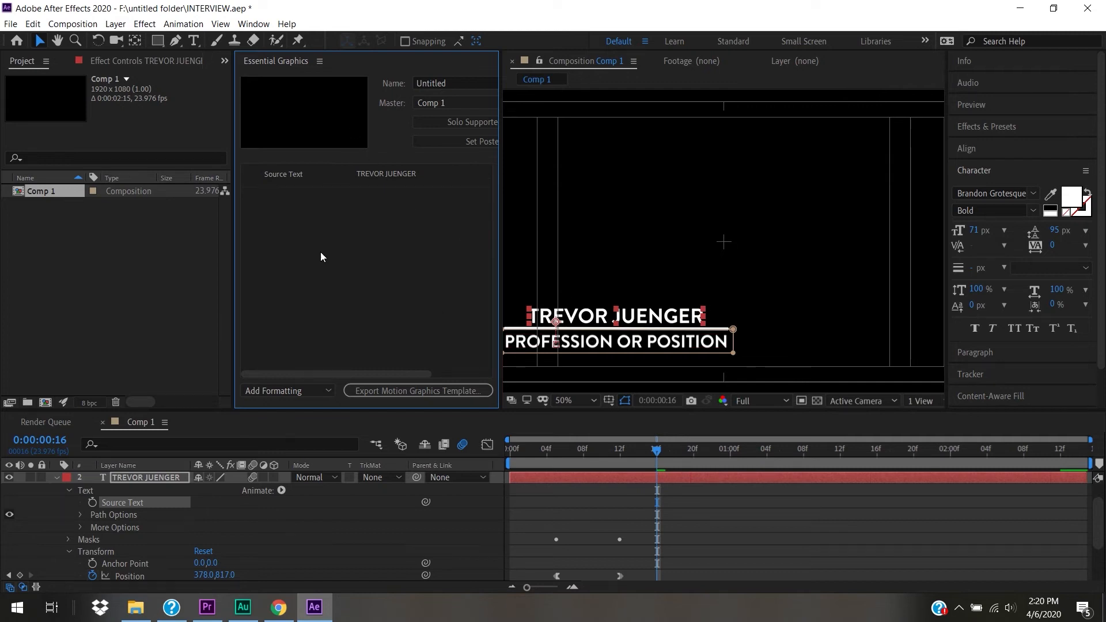
- Rename the new text control to NAME
{"action": "left_click", "coordinate": [298, 172]}
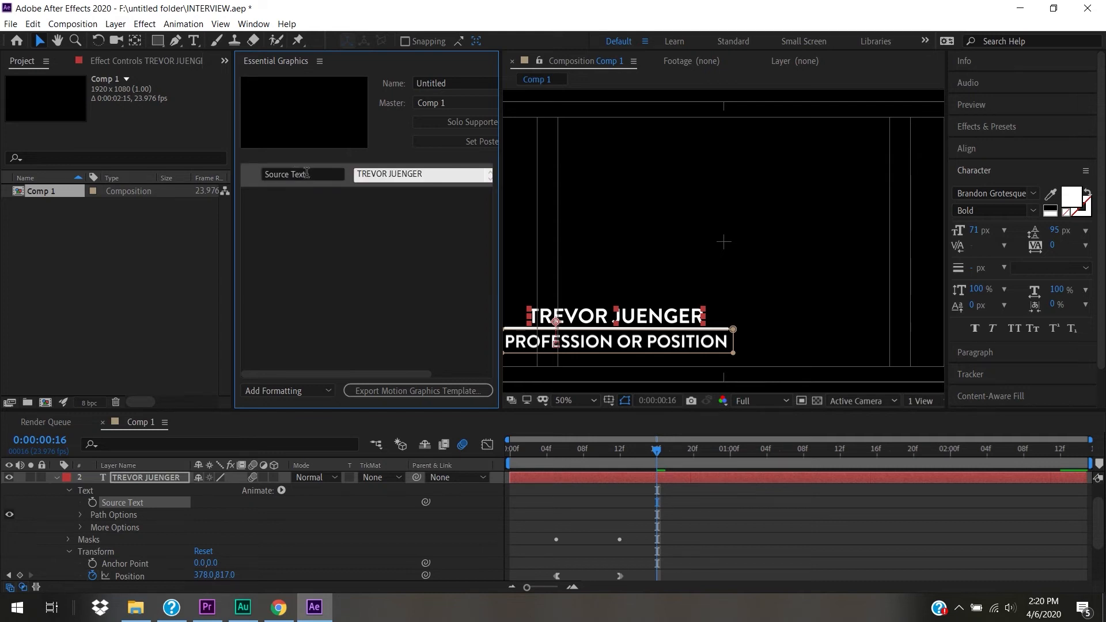
{"action": "left_click", "coordinate": [305, 173]}
{"action": "key", "text": "BackSpace"}
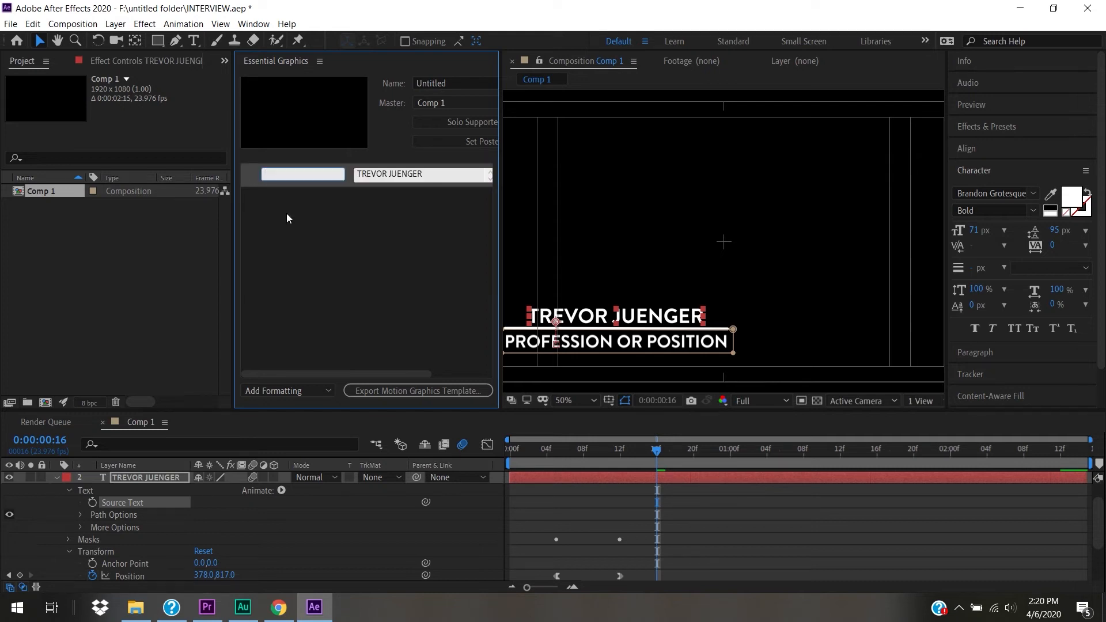
{"action": "type", "text": "NAME"}
{"action": "left_click", "coordinate": [313, 281]}
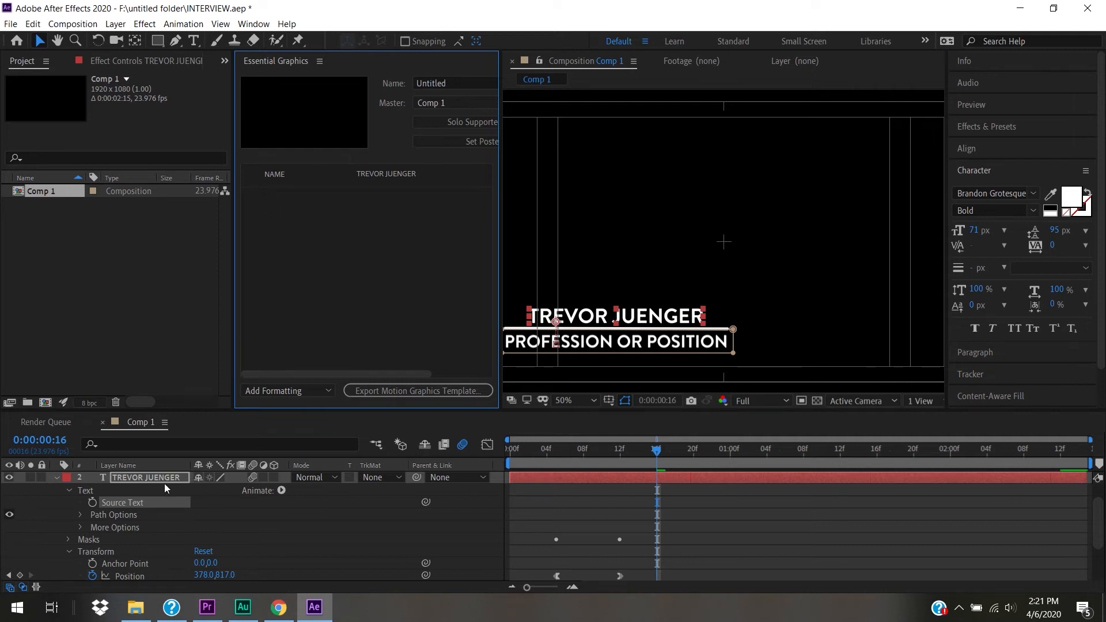
- Expose the profession layer's Source Text as a template control
{"action": "left_click", "coordinate": [58, 477]}
{"action": "left_click", "coordinate": [58, 517]}
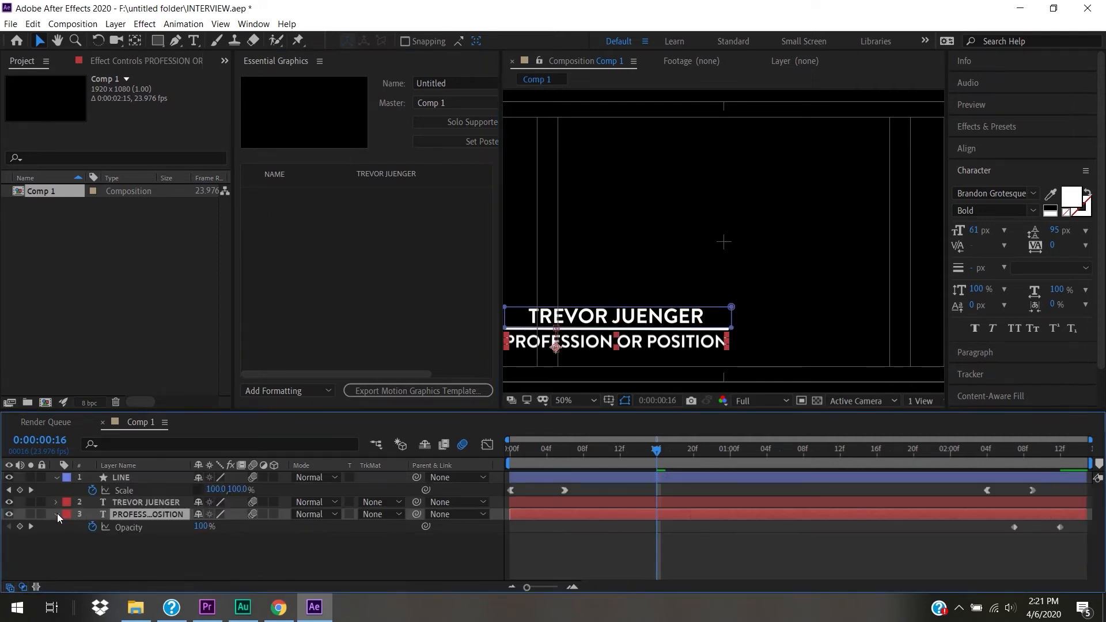
{"action": "left_click", "coordinate": [57, 514]}
{"action": "left_click", "coordinate": [56, 514]}
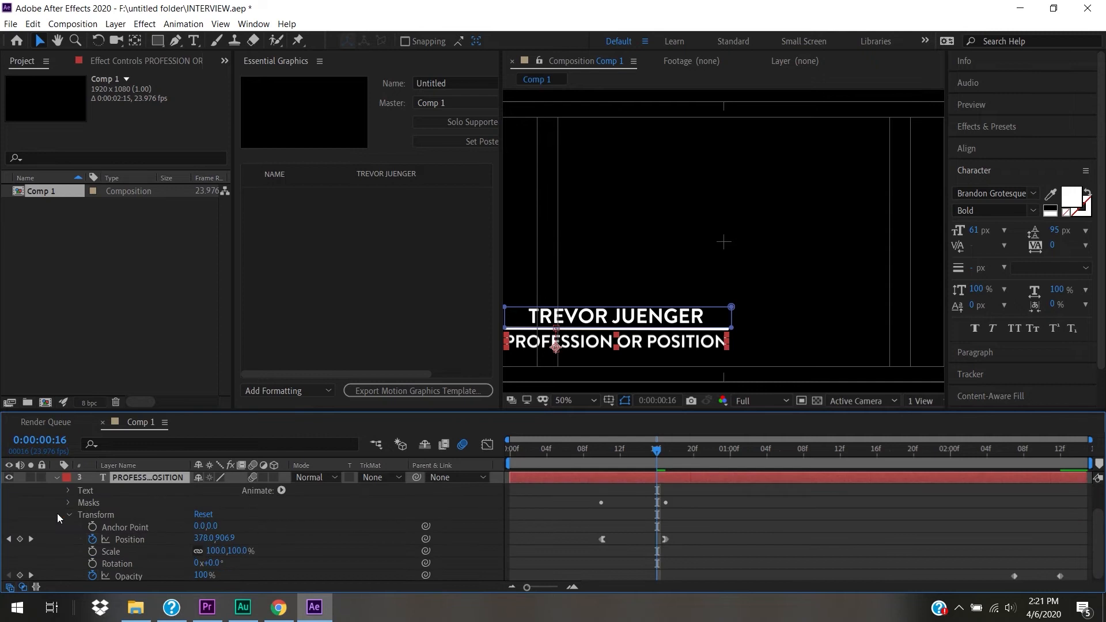
{"action": "left_click", "coordinate": [68, 491]}
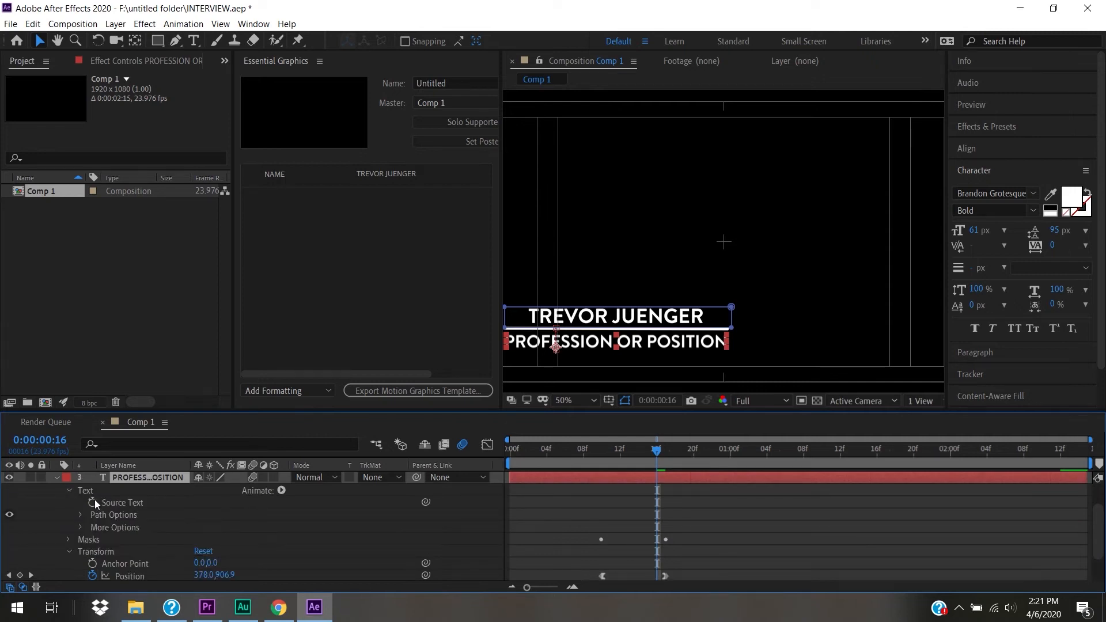
{"action": "left_click", "coordinate": [120, 503]}
{"action": "left_click_drag", "start_coordinate": [120, 503], "coordinate": [366, 259]}
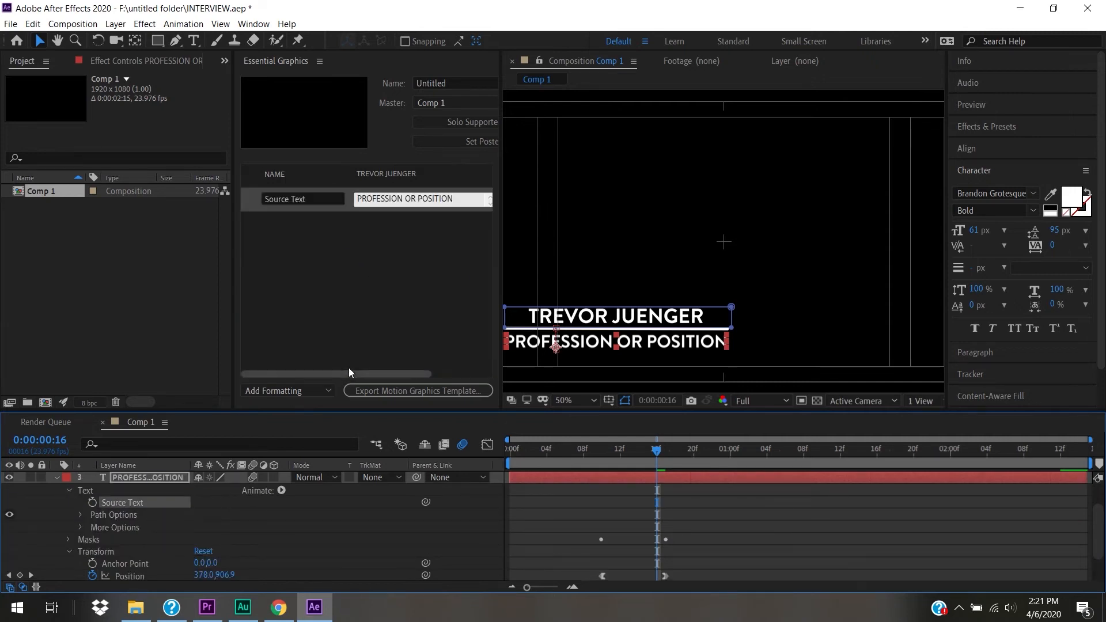
- Rename the new control to POSITION, fixing the missing letter
{"action": "left_click", "coordinate": [309, 198]}
{"action": "key", "text": "BackSpace"}
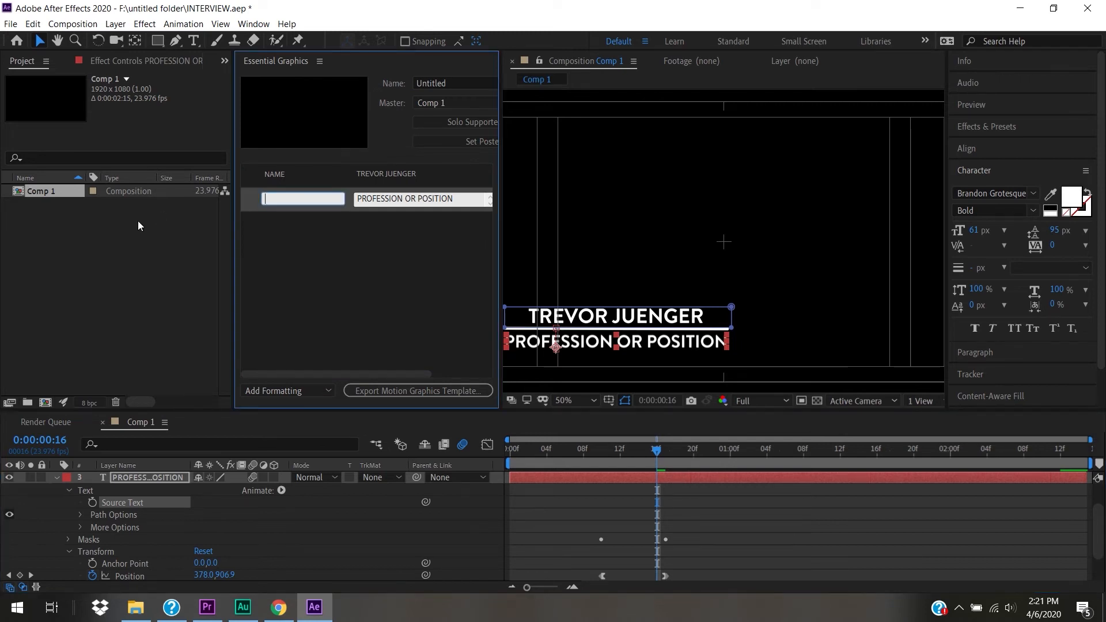
{"action": "type", "text": "POSTION"}
{"action": "left_click", "coordinate": [282, 200]}
{"action": "type", "text": "I"}
{"action": "left_click", "coordinate": [383, 243]}
- Replace the PROFESSION OR POSITION placeholder with PROFESSOR
{"action": "left_click", "coordinate": [448, 198]}
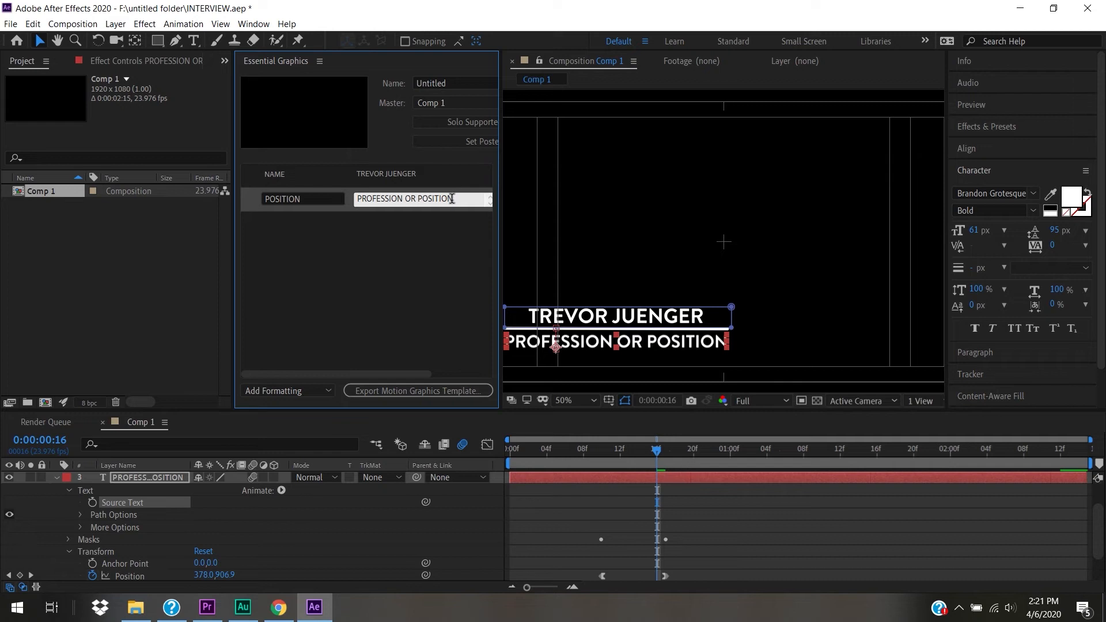
{"action": "left_click_drag", "start_coordinate": [454, 197], "coordinate": [301, 194]}
{"action": "key", "text": "BackSpace"}
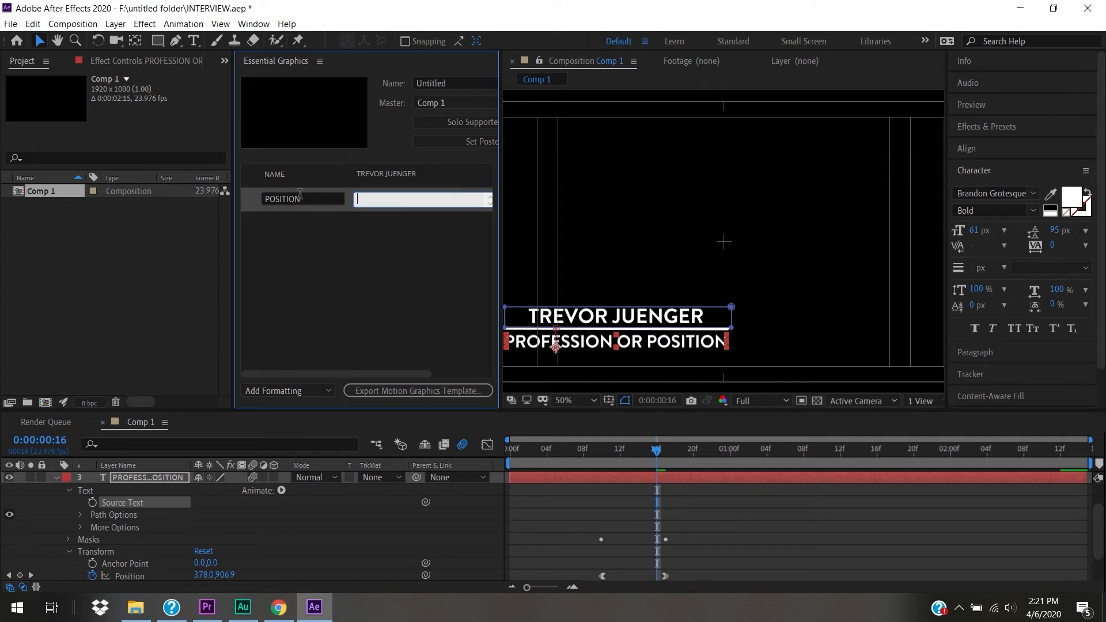
{"action": "type", "text": "PROFESSOR"}
{"action": "key", "text": "Return"}
{"action": "key", "text": "BackSpace"}
{"action": "left_click", "coordinate": [324, 255]}
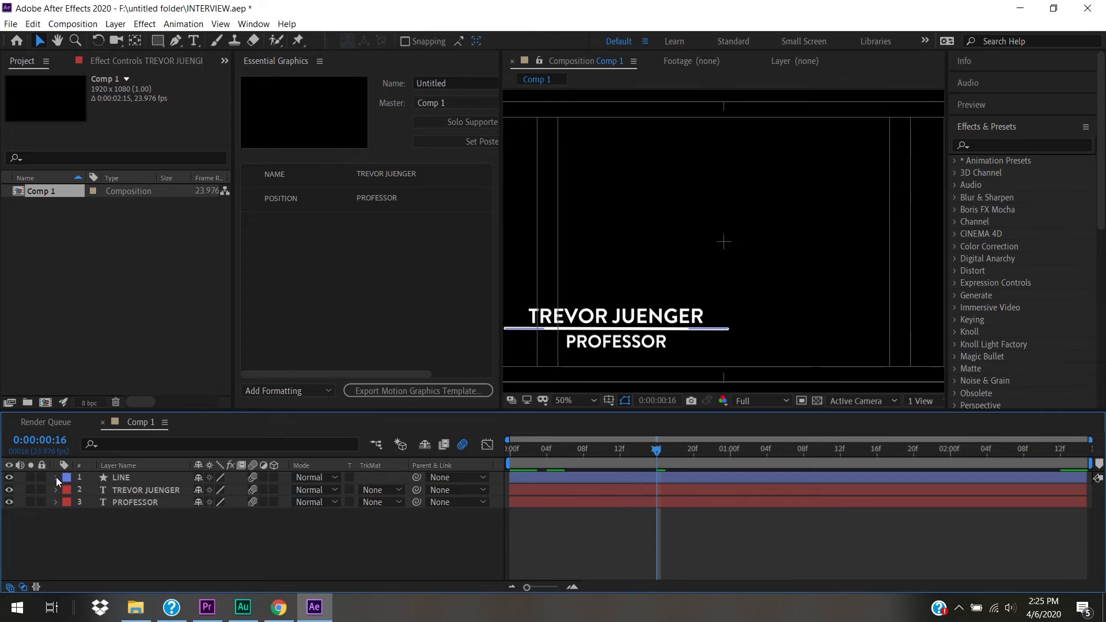
- Expose the LINE layer's Stroke 1 colour as a template control
{"action": "left_click", "coordinate": [56, 477]}
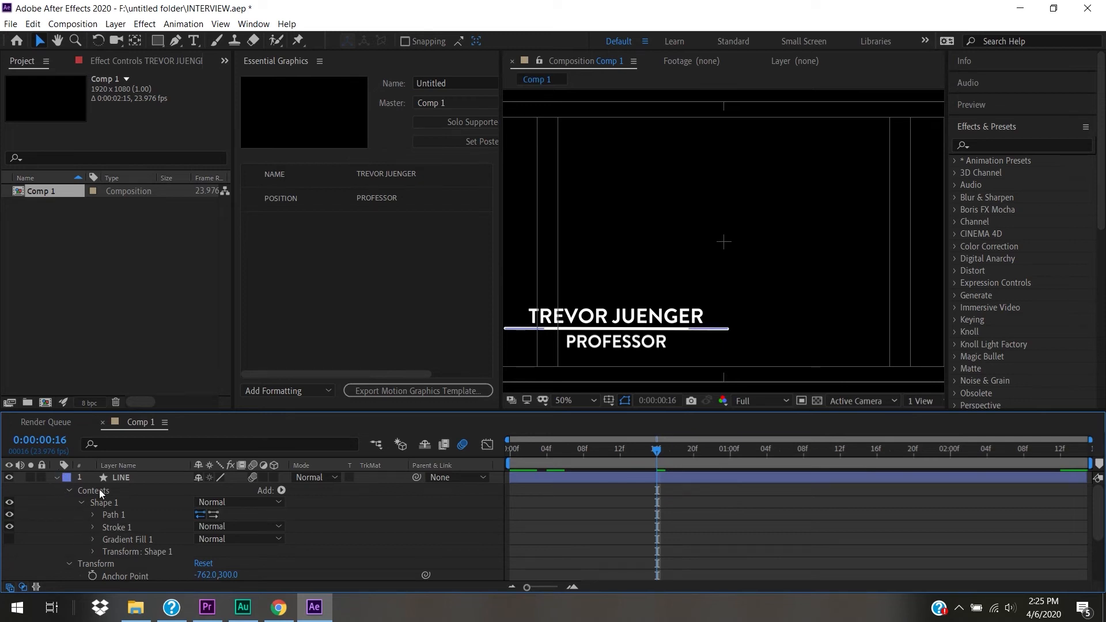
{"action": "left_click", "coordinate": [126, 527]}
{"action": "left_click", "coordinate": [92, 528]}
{"action": "scroll", "coordinate": [92, 528], "scroll_direction": "down", "scroll_amount": 2}
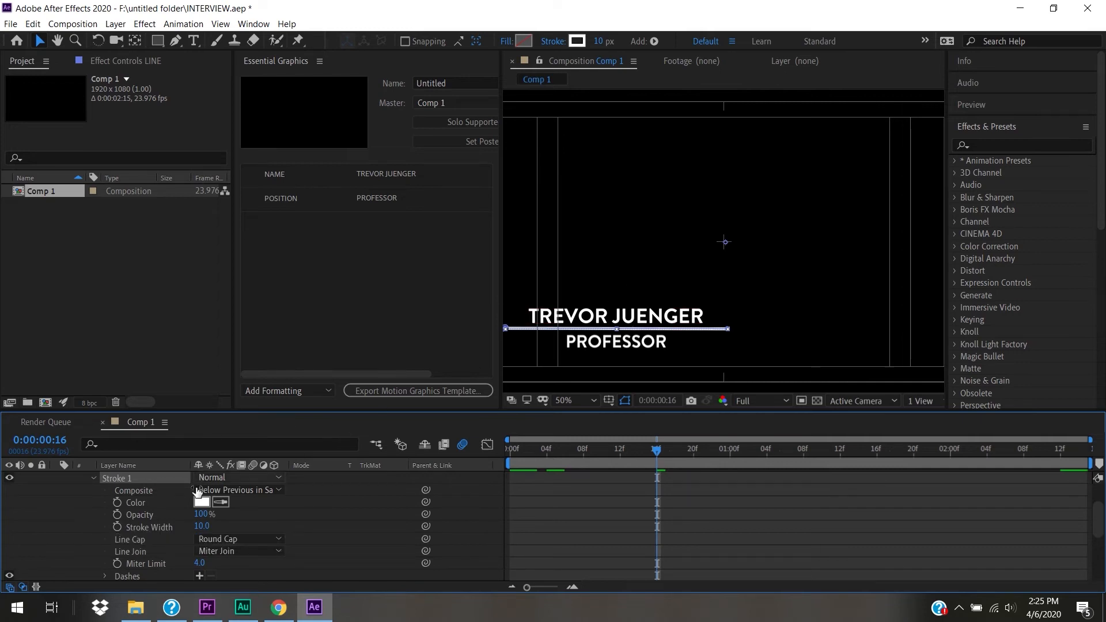
{"action": "left_click_drag", "start_coordinate": [136, 503], "coordinate": [306, 251]}
- Rename the colour control to LINE COLOR
{"action": "left_click", "coordinate": [288, 222]}
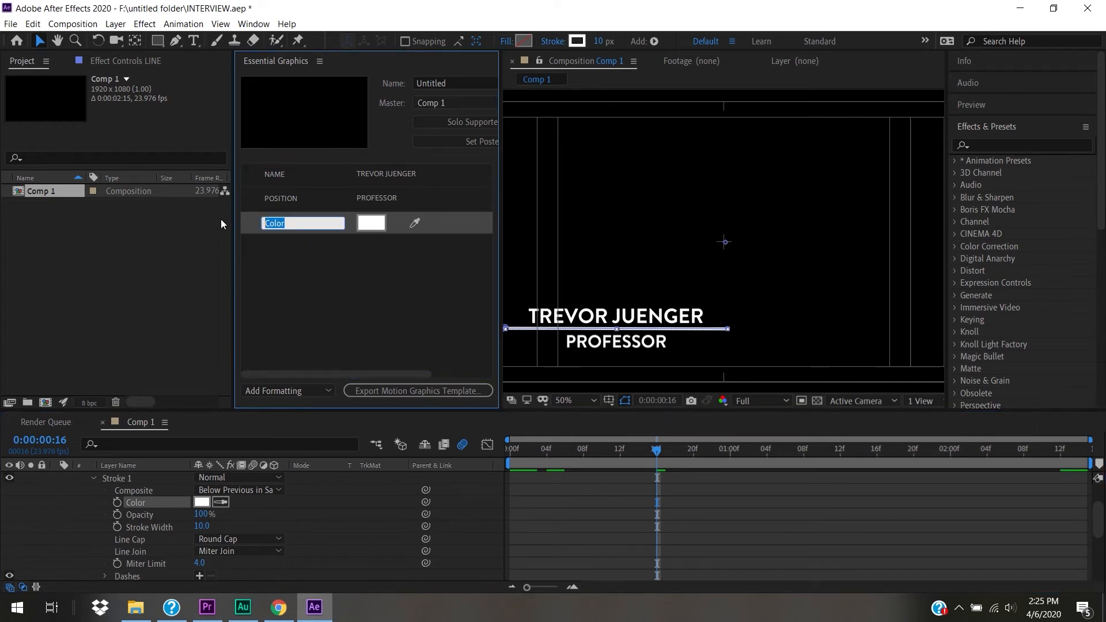
{"action": "type", "text": "LINE X"}
{"action": "key", "text": "BackSpace"}
{"action": "type", "text": "COLOR"}
{"action": "left_click", "coordinate": [390, 294]}
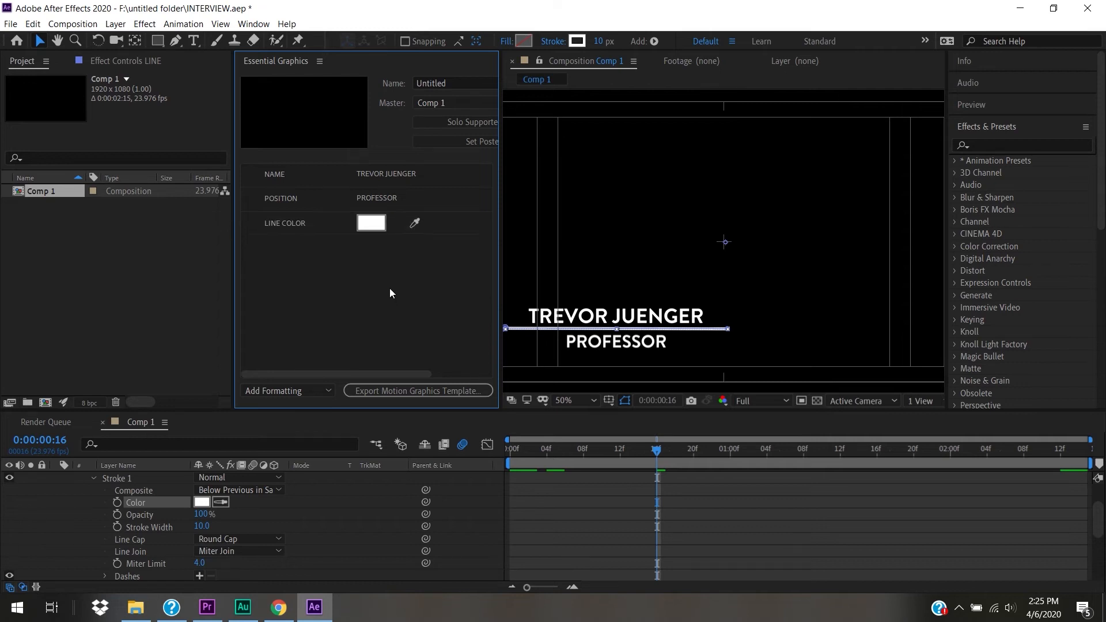
- Test red on the line, revert it to white, and add Line Cap as a control
{"action": "left_click", "coordinate": [379, 232]}
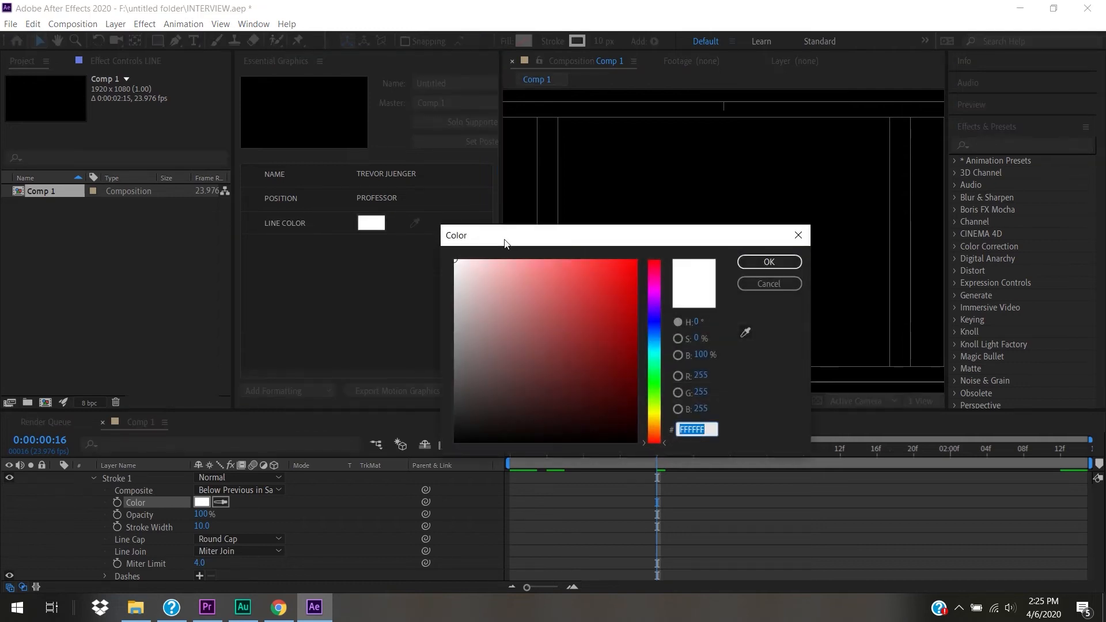
{"action": "left_click_drag", "start_coordinate": [615, 280], "coordinate": [637, 260]}
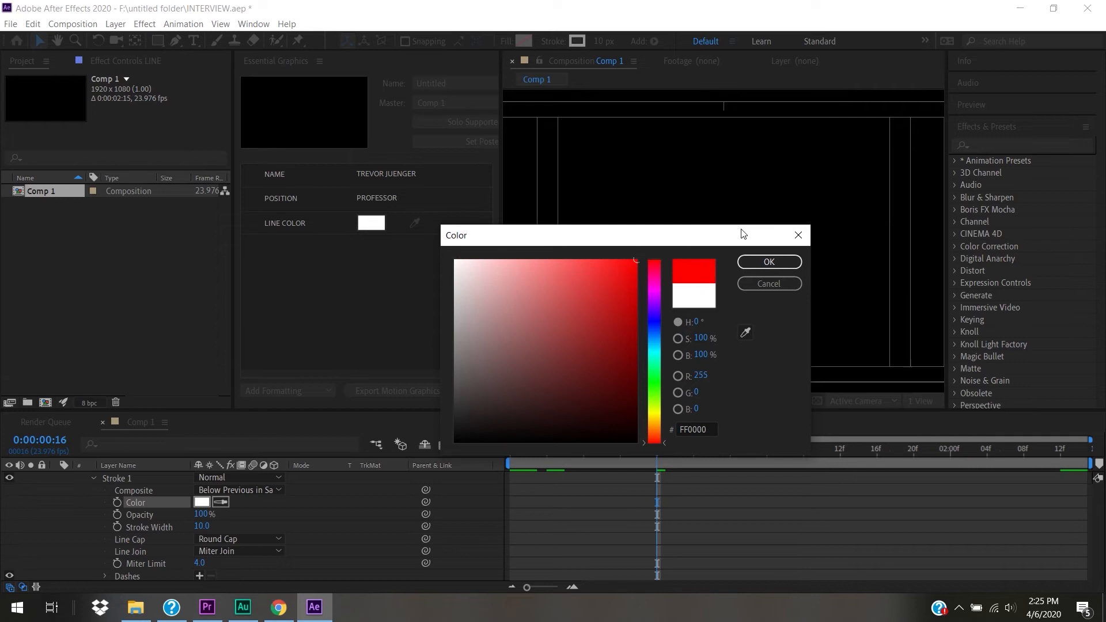
{"action": "left_click", "coordinate": [794, 262]}
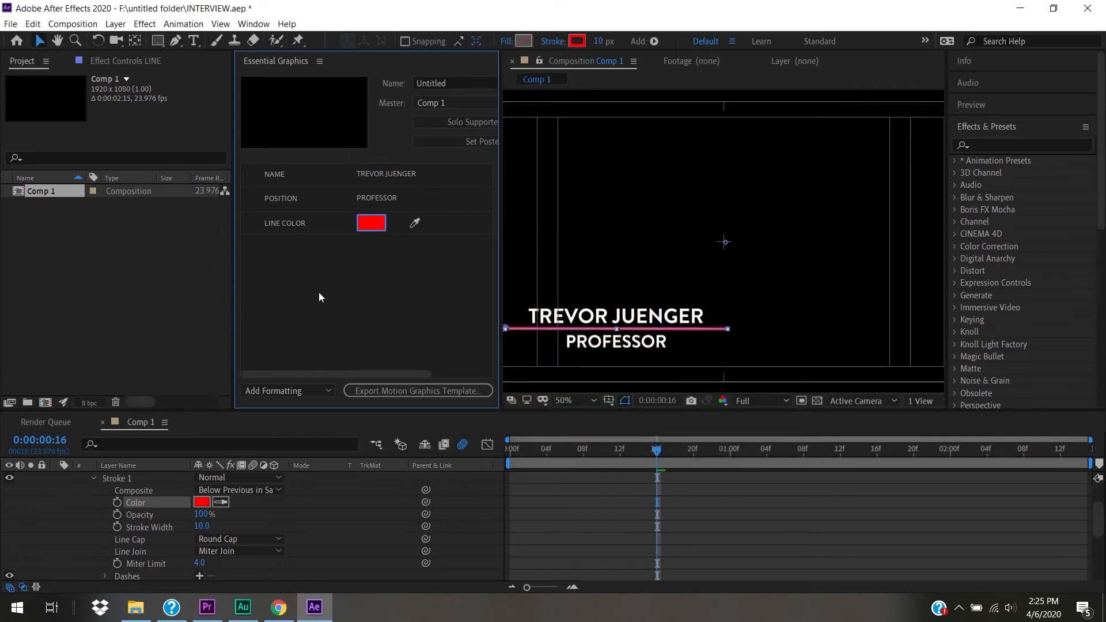
{"action": "left_click", "coordinate": [363, 223]}
{"action": "left_click_drag", "start_coordinate": [478, 275], "coordinate": [378, 208]}
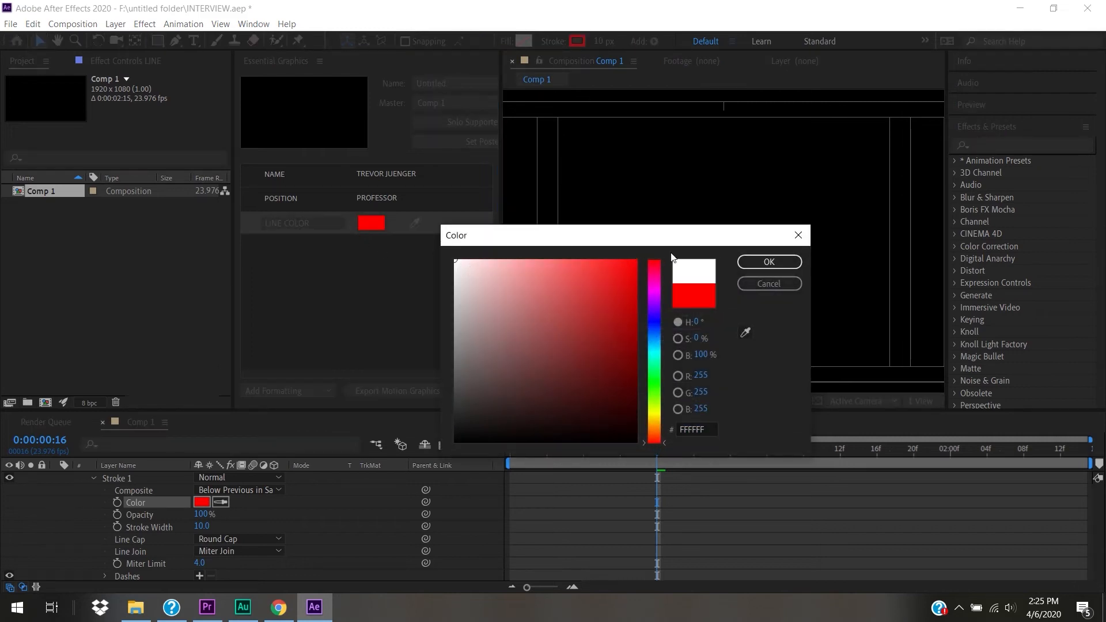
{"action": "left_click", "coordinate": [752, 261]}
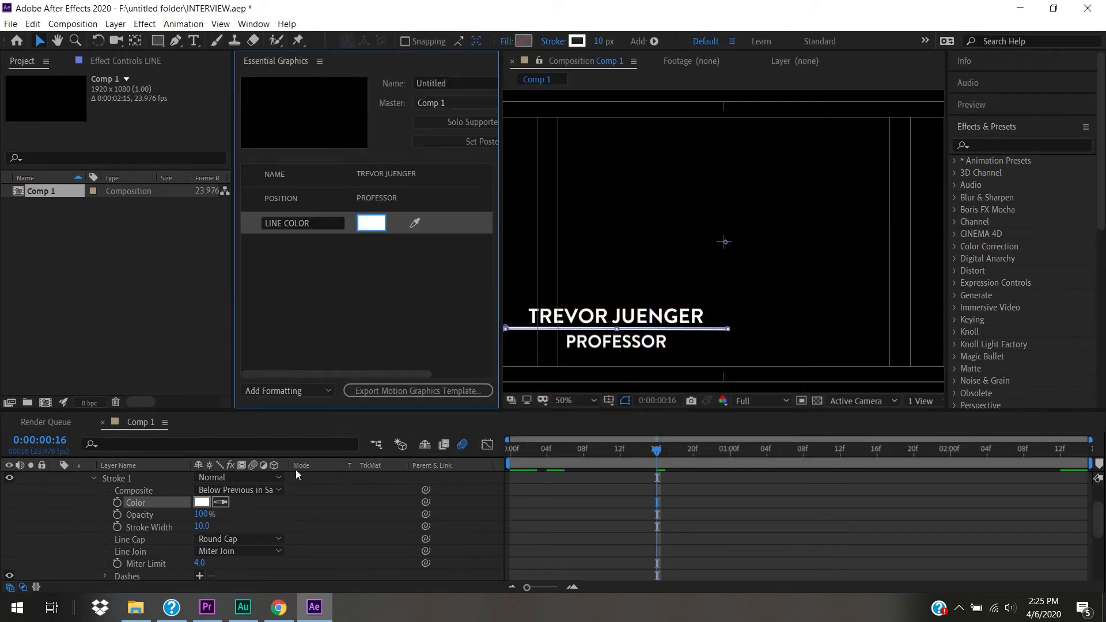
{"action": "left_click_drag", "start_coordinate": [145, 538], "coordinate": [340, 317]}
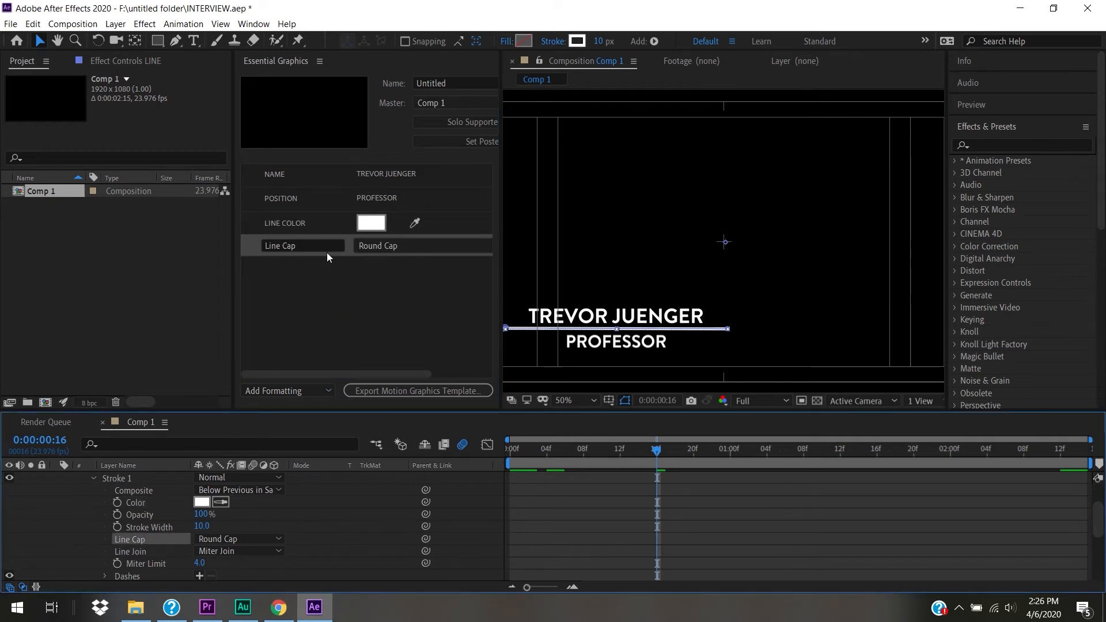
{"action": "left_click", "coordinate": [426, 245]}
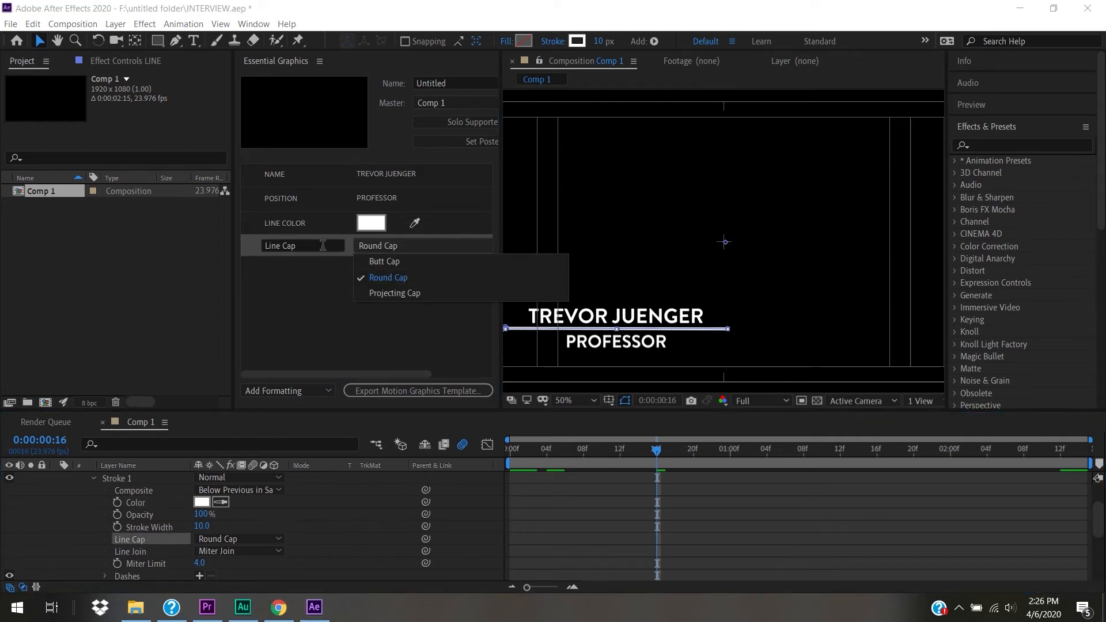
{"action": "left_click", "coordinate": [324, 270]}
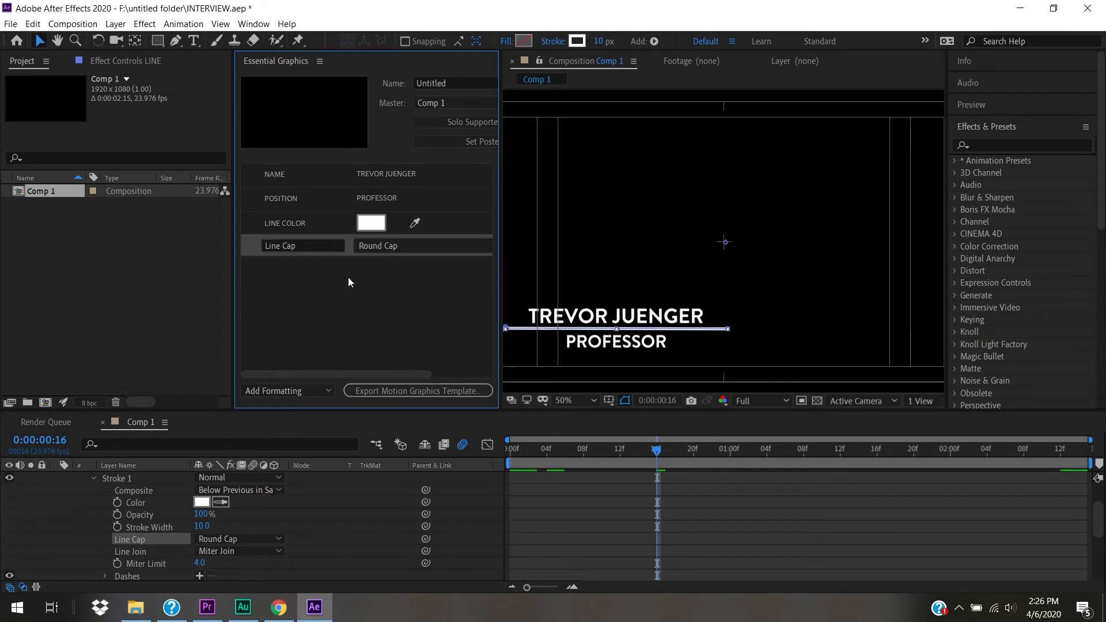
{"action": "left_click", "coordinate": [306, 243]}
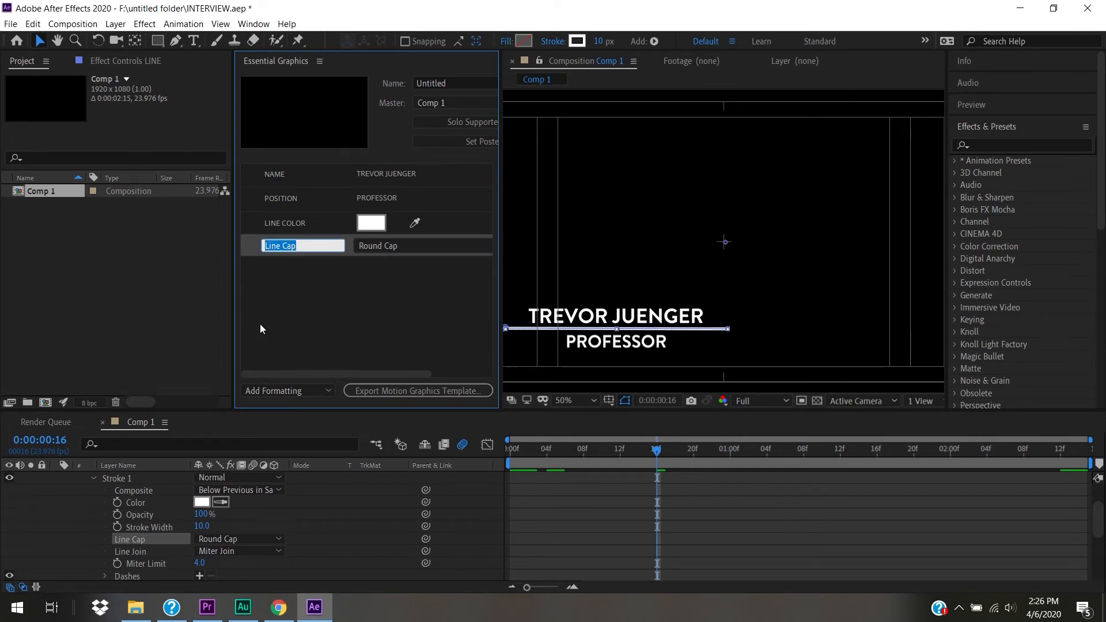
{"action": "left_click", "coordinate": [284, 313]}
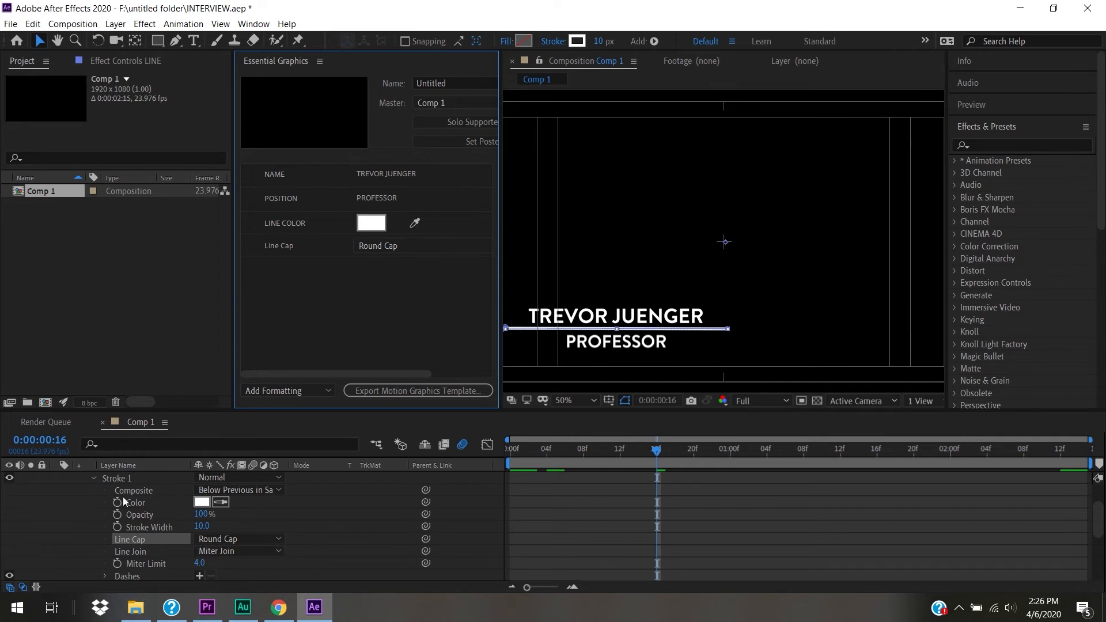
{"action": "left_click", "coordinate": [94, 479]}
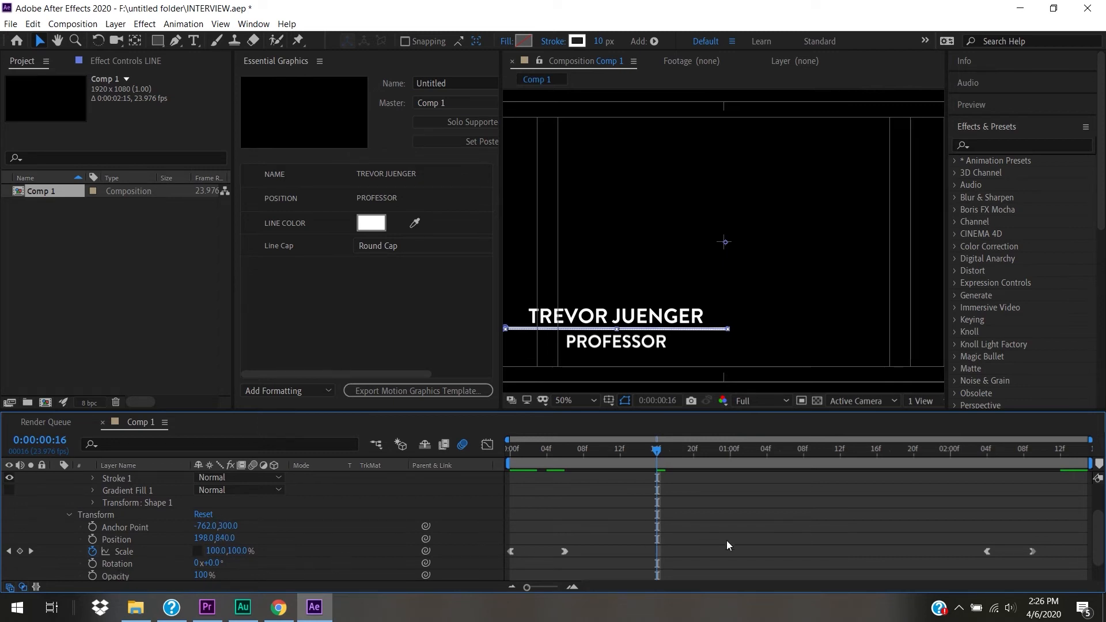
{"action": "scroll", "coordinate": [1101, 541], "scroll_direction": "down", "scroll_amount": 2}
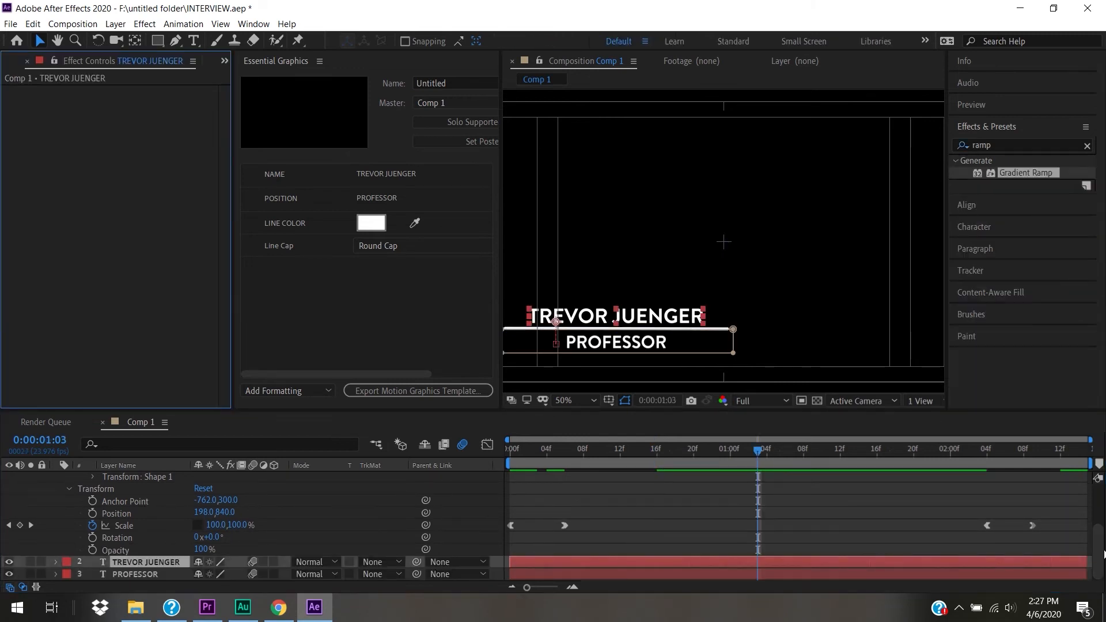
{"action": "scroll", "coordinate": [1100, 528], "scroll_direction": "up", "scroll_amount": 3}
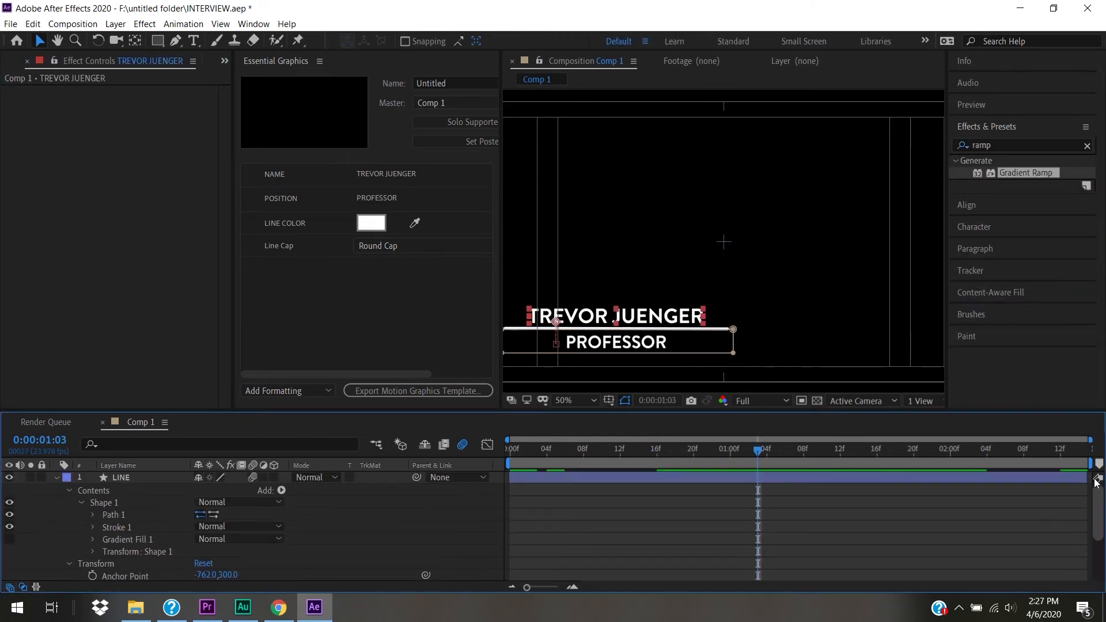
- Add a template comment reading TEMPLATE IS FOR 1080P FOOTAGE
{"action": "left_click", "coordinate": [58, 477]}
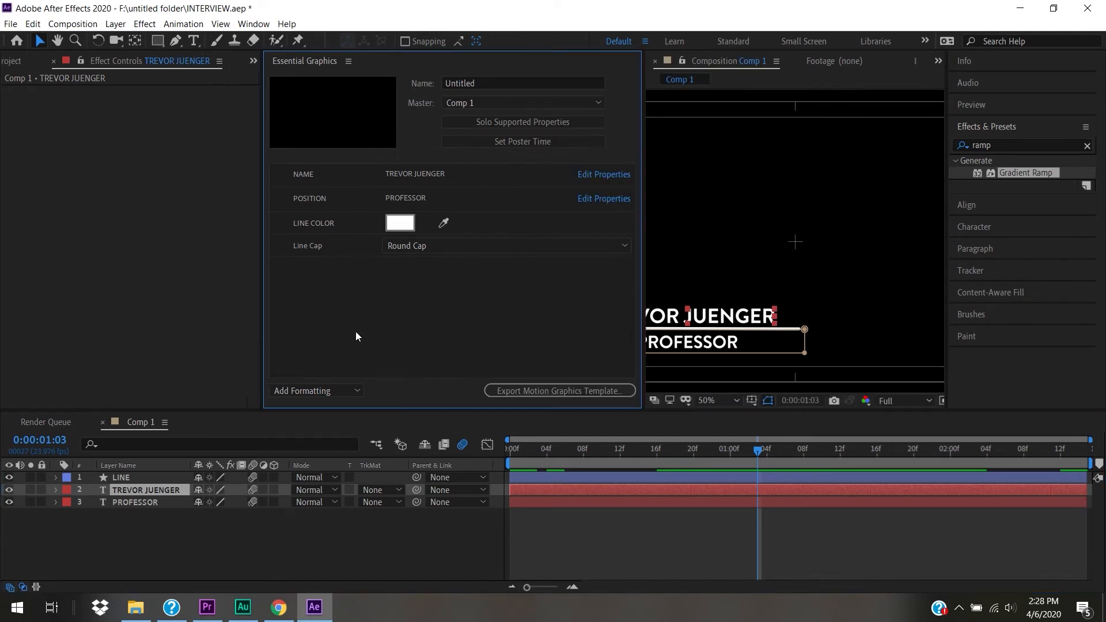
{"action": "left_click", "coordinate": [331, 391]}
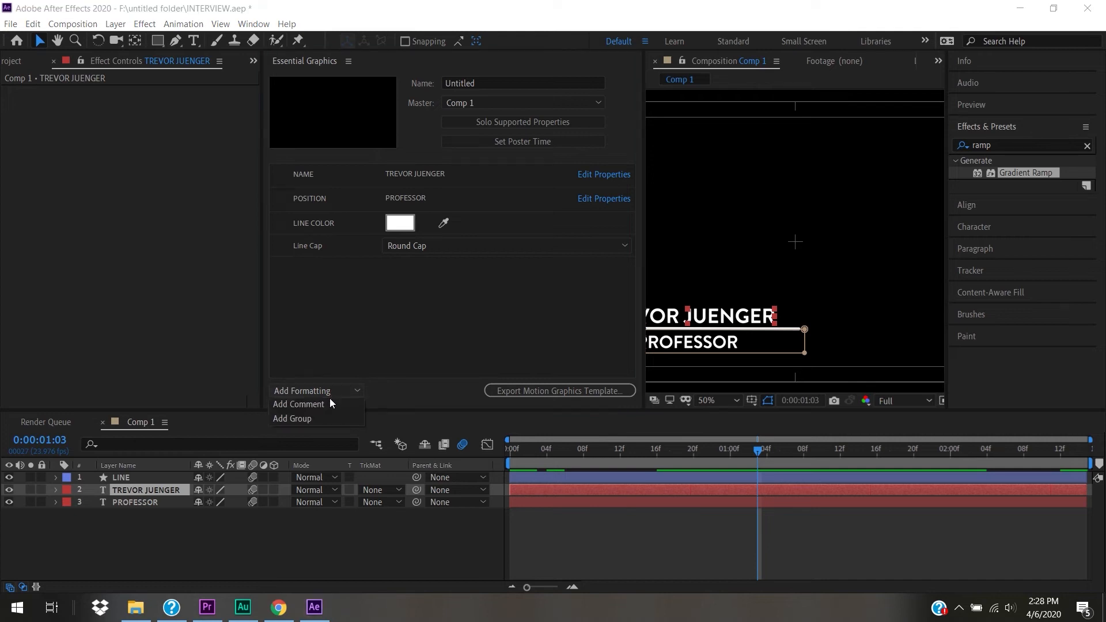
{"action": "left_click", "coordinate": [330, 403]}
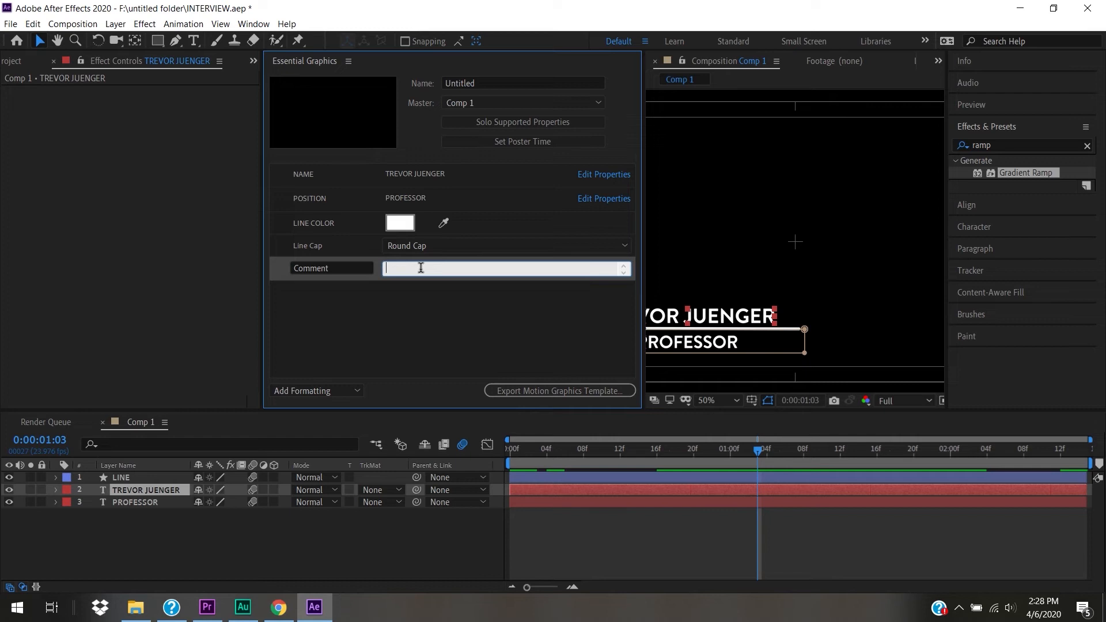
{"action": "type", "text": "TEMPLATE IS FOR 1080P footage"}
{"action": "key", "text": "BackSpace"}
{"action": "key", "text": "BackSpace"}
{"action": "key", "text": "BackSpace"}
{"action": "key", "text": "BackSpace"}
{"action": "type", "text": "FOOTAGE"}
{"action": "left_click", "coordinate": [457, 323]}
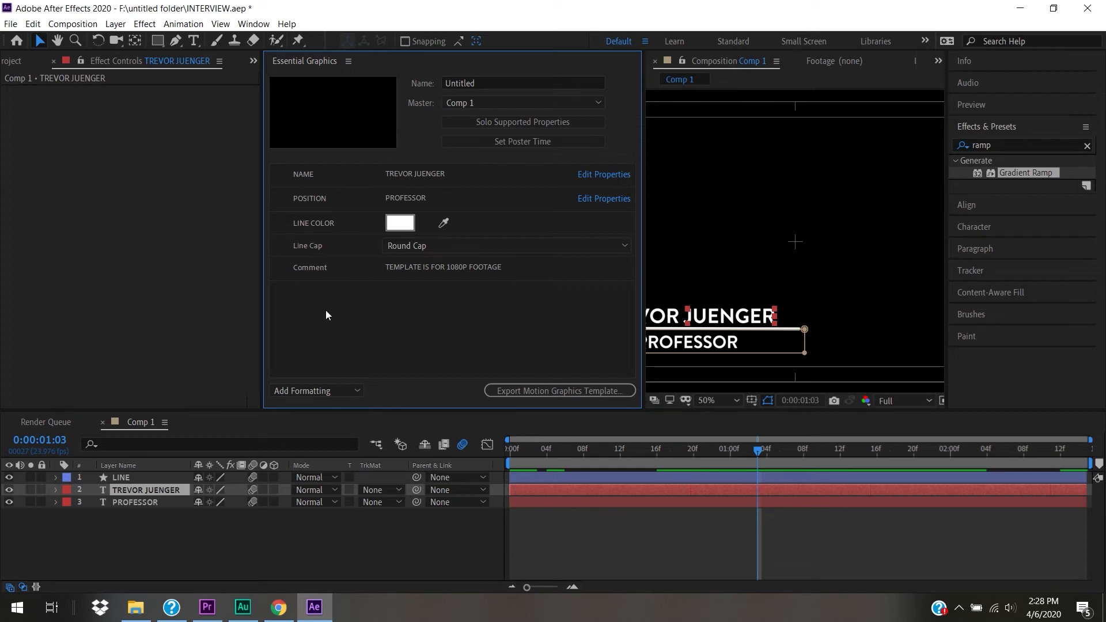
- Create a TITLES group holding the NAME and POSITION controls
{"action": "left_click", "coordinate": [342, 392]}
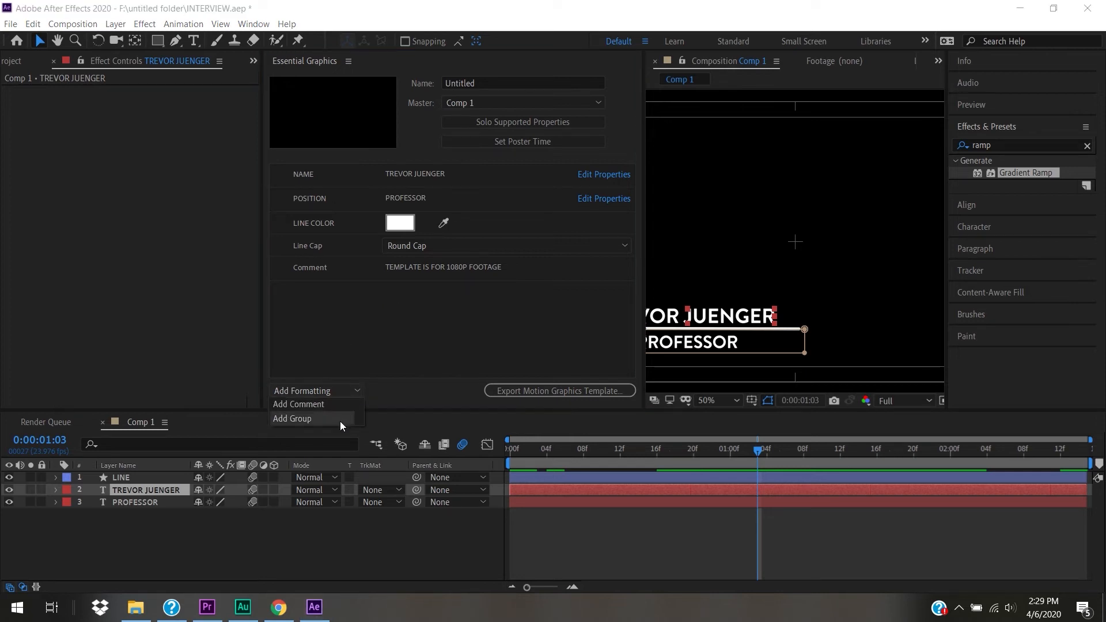
{"action": "left_click", "coordinate": [340, 419]}
{"action": "left_click", "coordinate": [372, 326]}
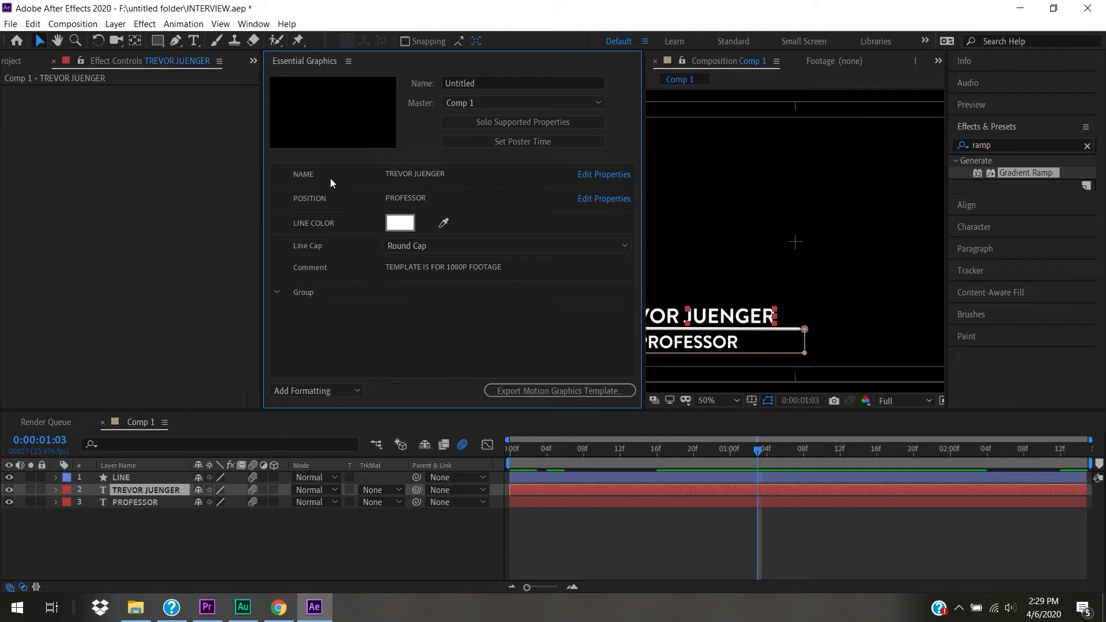
{"action": "left_click", "coordinate": [331, 183]}
{"action": "left_click", "coordinate": [331, 198]}
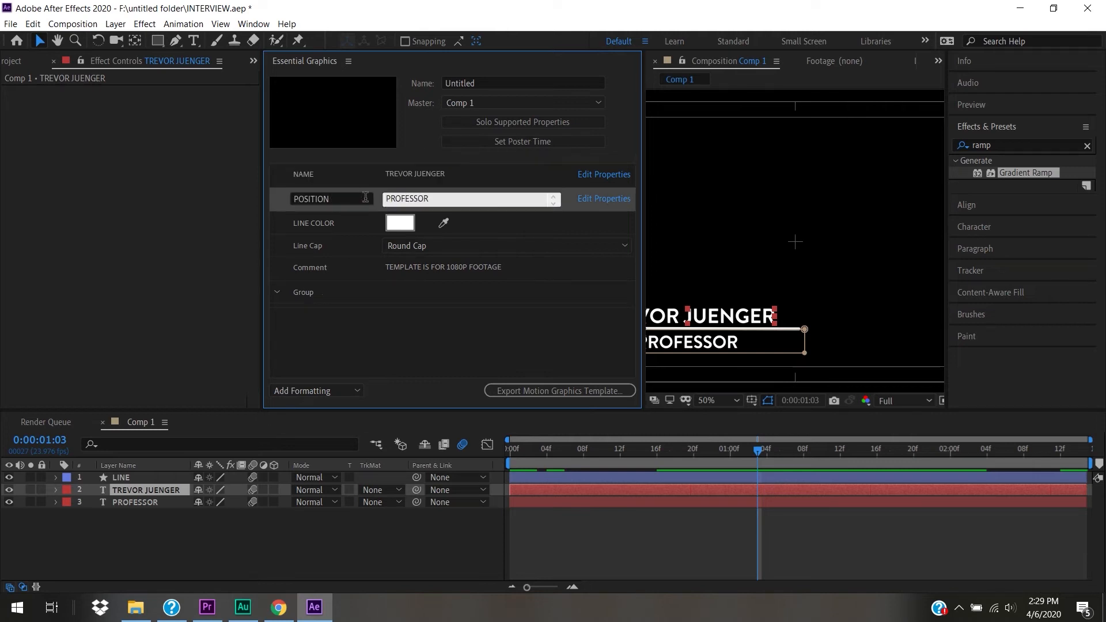
{"action": "left_click_drag", "start_coordinate": [379, 201], "coordinate": [369, 300]}
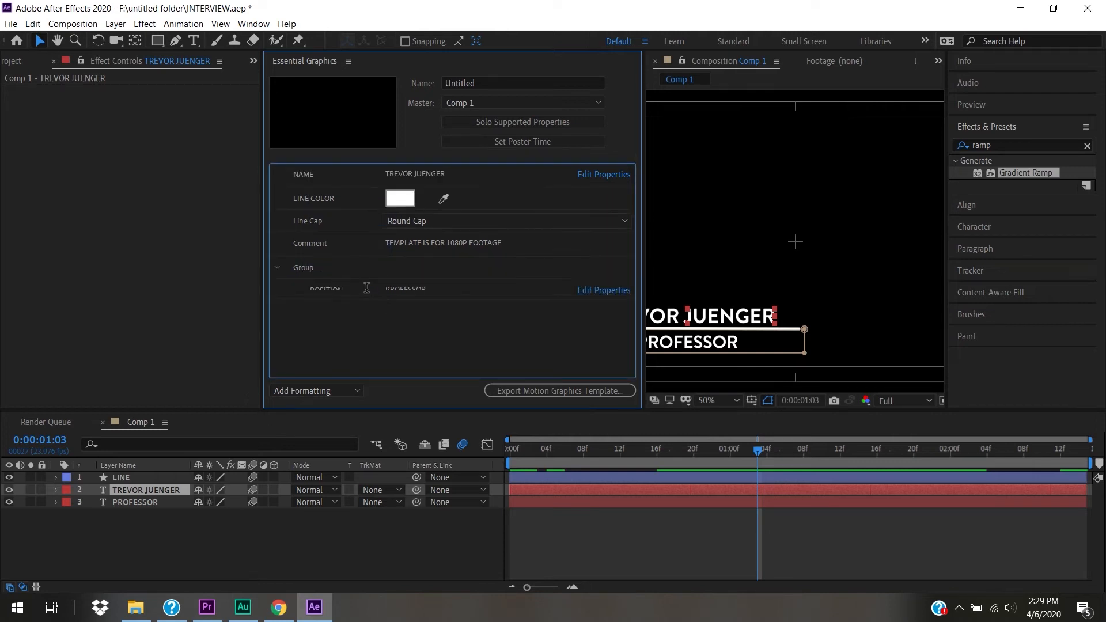
{"action": "left_click_drag", "start_coordinate": [365, 169], "coordinate": [370, 266]}
{"action": "left_click", "coordinate": [332, 243]}
{"action": "left_click", "coordinate": [317, 243]}
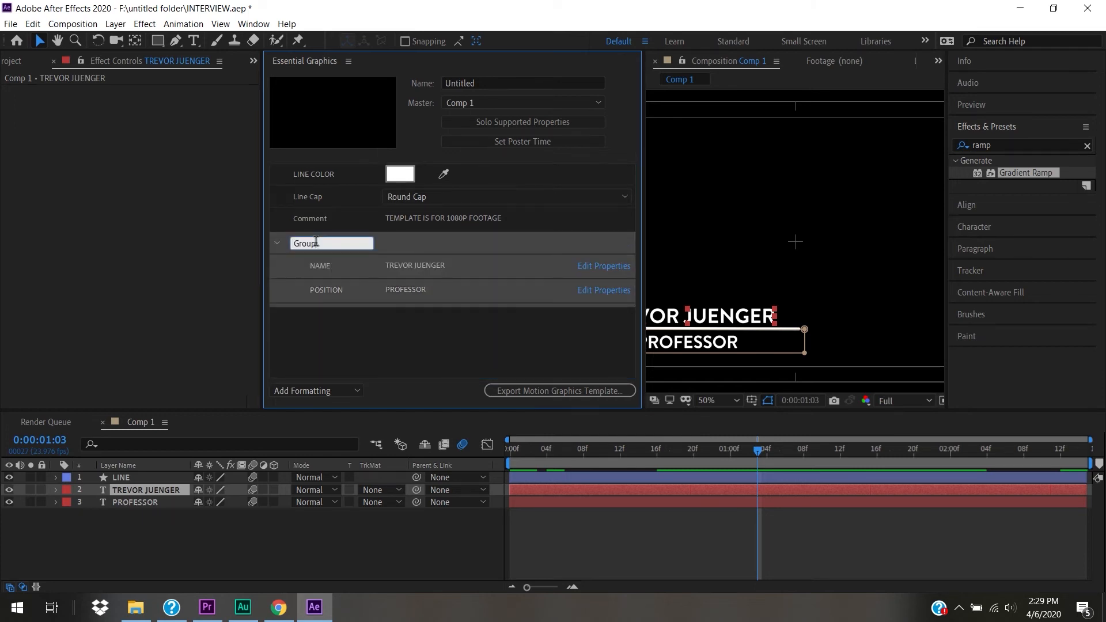
{"action": "type", "text": "TITLES"}
{"action": "left_click", "coordinate": [344, 350]}
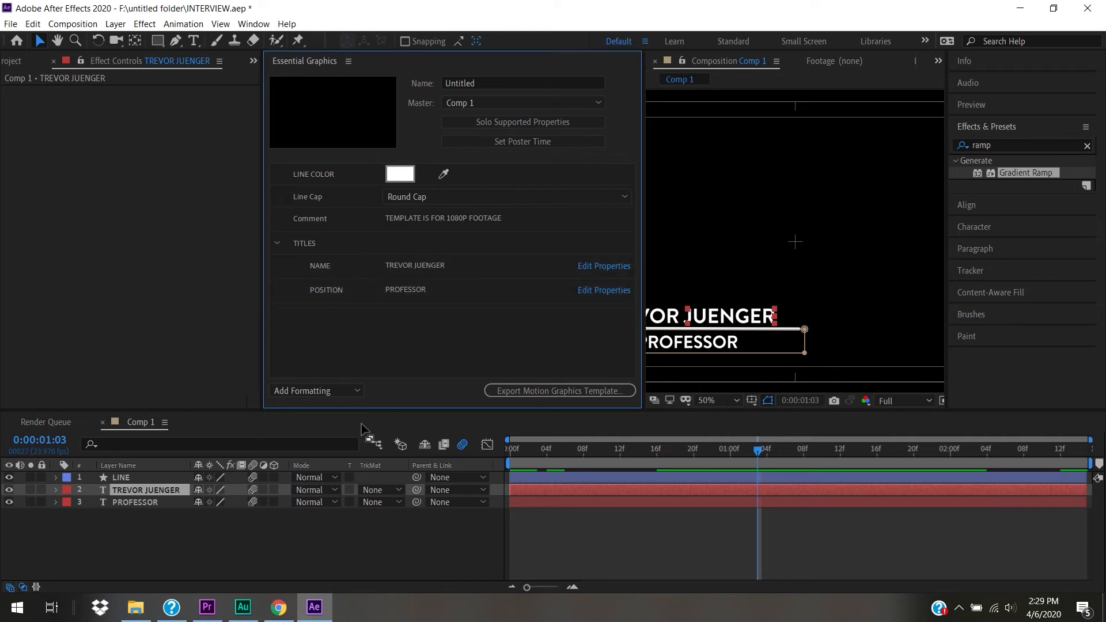
- Add a second group named LINE PROPERTIES
{"action": "left_click", "coordinate": [344, 393]}
{"action": "left_click", "coordinate": [344, 413]}
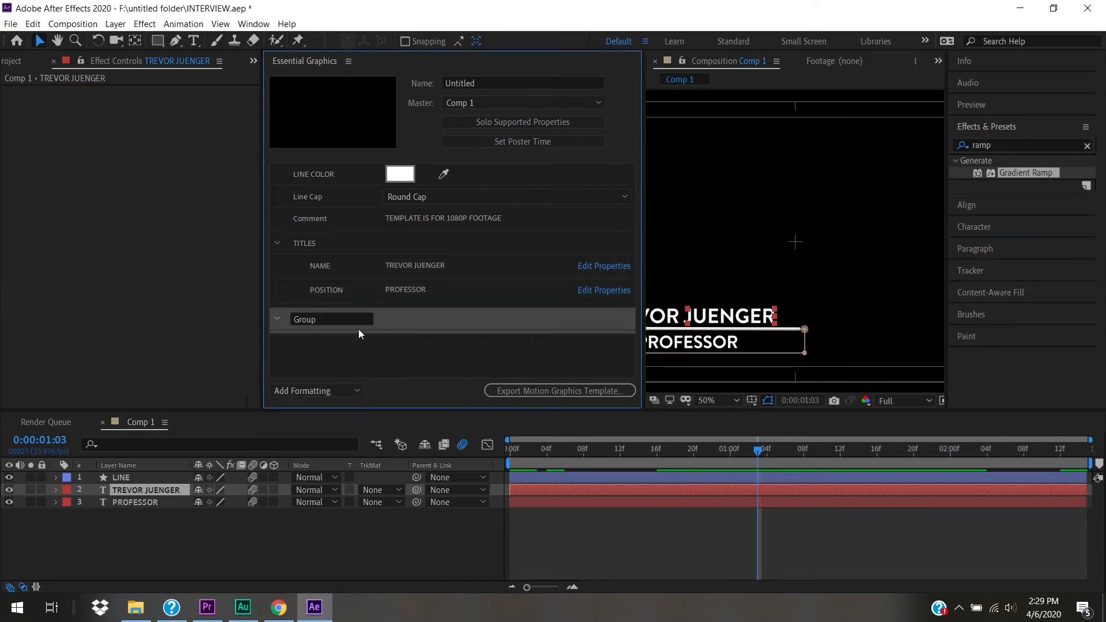
{"action": "type", "text": "LINE PROPR"}
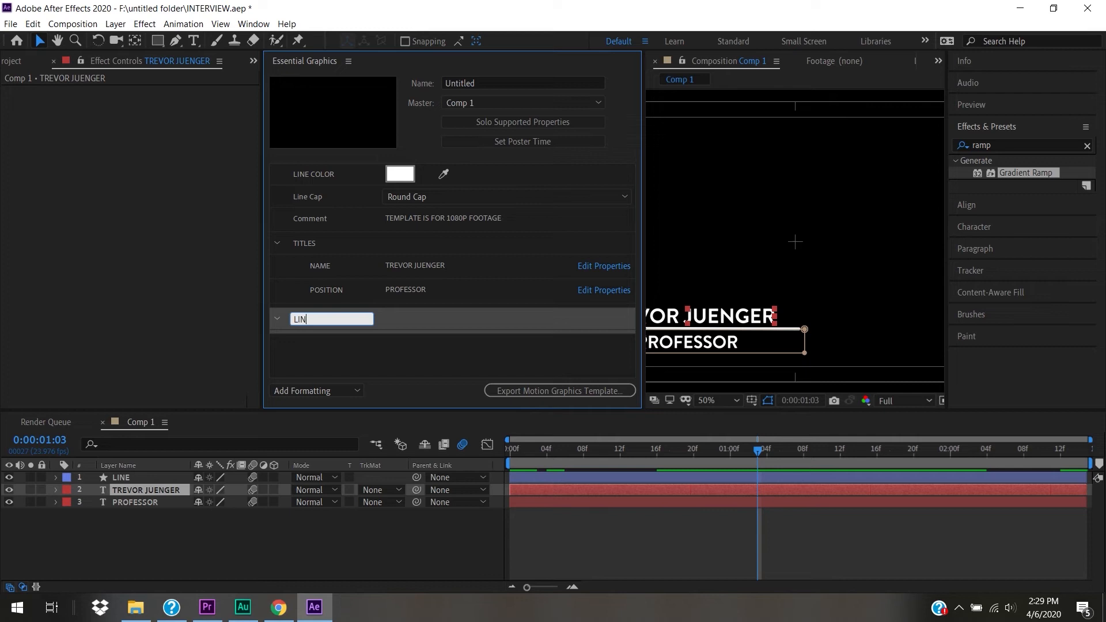
{"action": "key", "text": "BackSpace"}
{"action": "type", "text": "ERTIES"}
{"action": "key", "text": "Return"}
- Move Line Cap and LINE COLOR into LINE PROPERTIES, keep the comment on top, collapse both groups
{"action": "left_click_drag", "start_coordinate": [345, 170], "coordinate": [345, 323]}
{"action": "left_click_drag", "start_coordinate": [340, 170], "coordinate": [357, 294]}
{"action": "left_click_drag", "start_coordinate": [345, 164], "coordinate": [370, 343]}
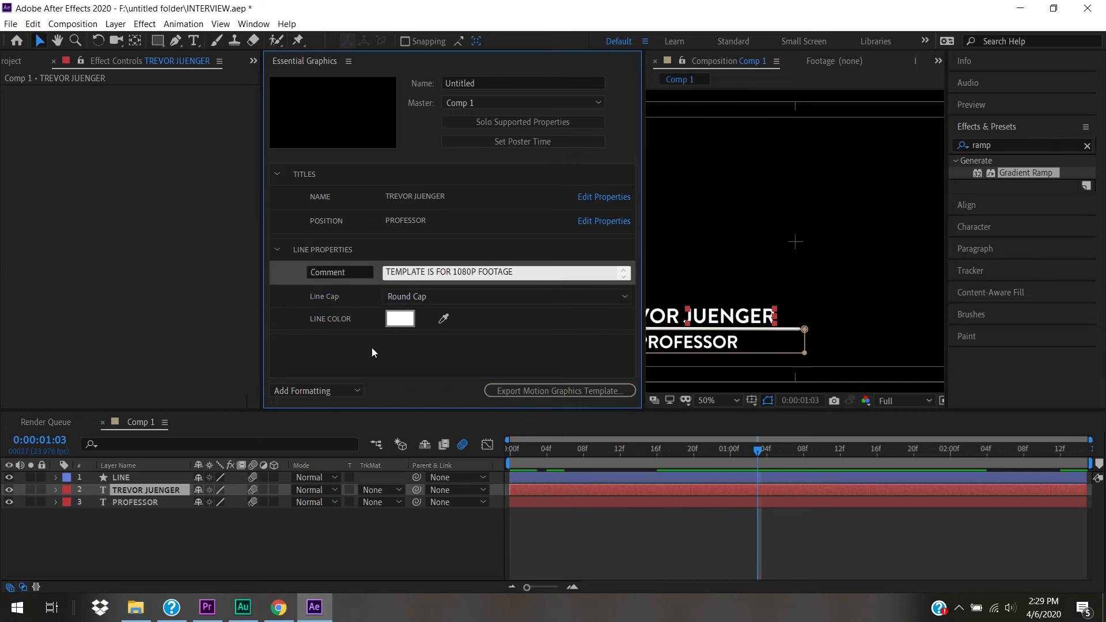
{"action": "left_click", "coordinate": [377, 368]}
{"action": "left_click_drag", "start_coordinate": [361, 271], "coordinate": [333, 164]}
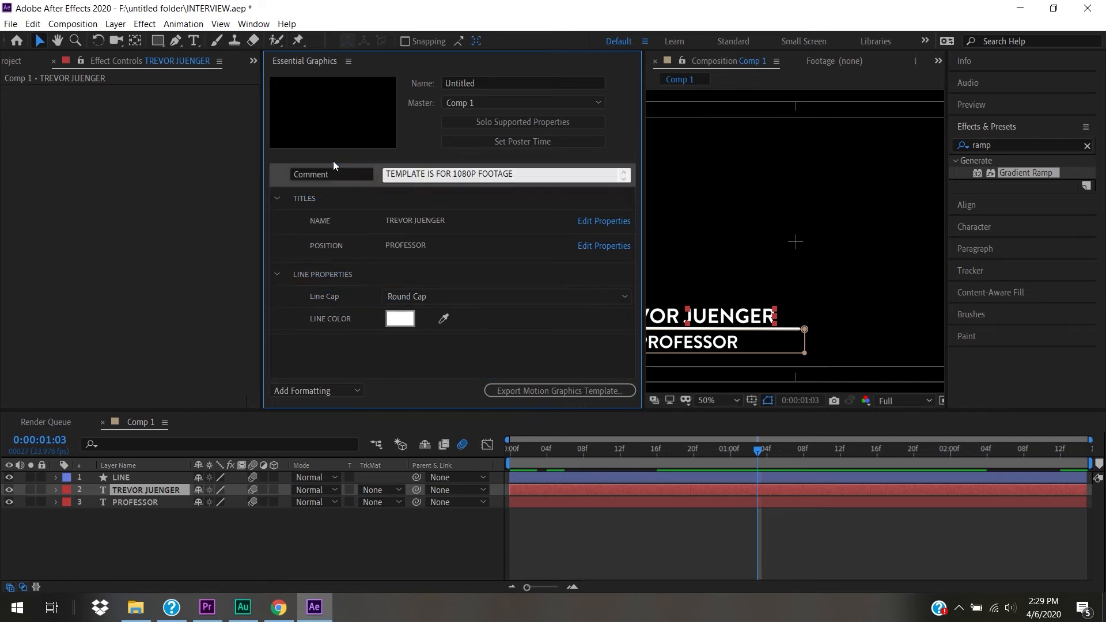
{"action": "left_click", "coordinate": [275, 203]}
{"action": "left_click", "coordinate": [275, 223]}
{"action": "left_click", "coordinate": [344, 303]}
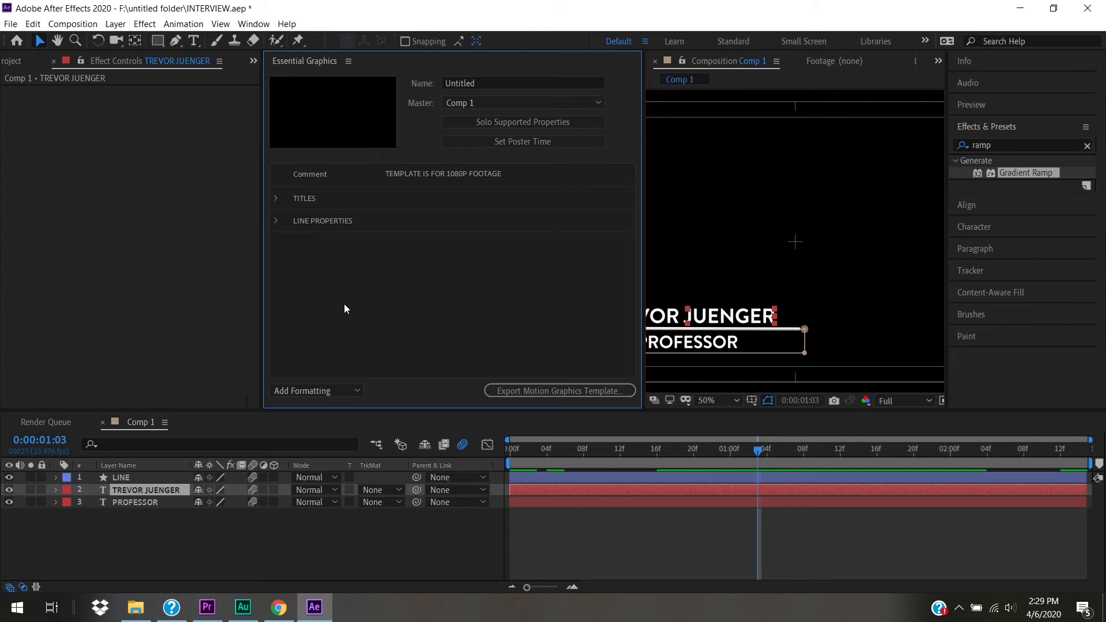
- Name the template LOWER 3rd BRANDON and set the current frame as its poster time
{"action": "left_click", "coordinate": [491, 84]}
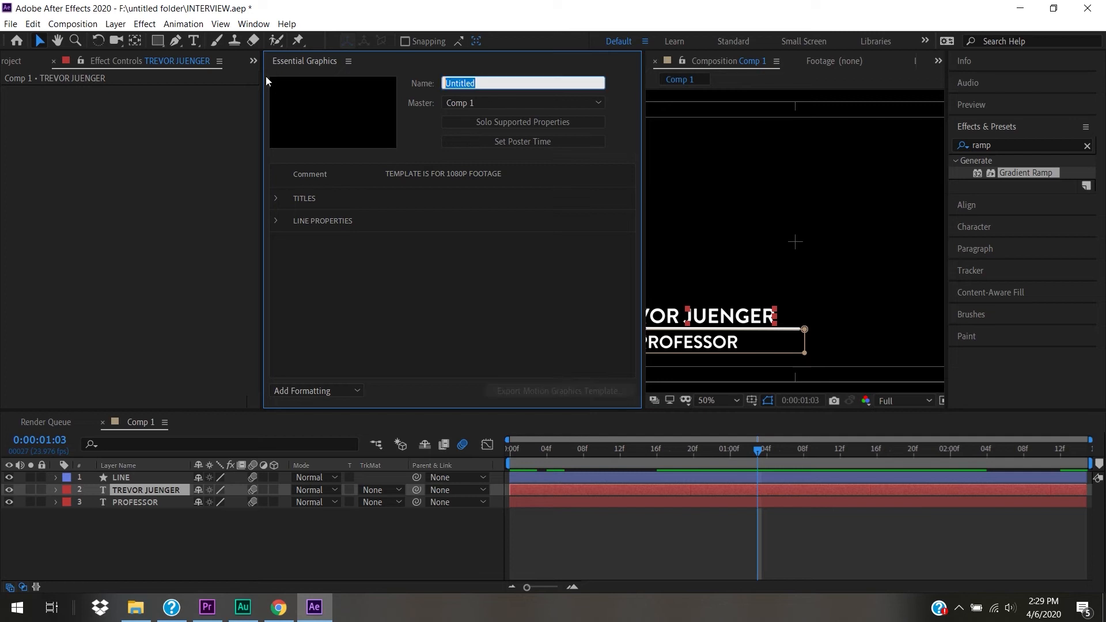
{"action": "type", "text": "LOWER 3rd BRANDON"}
{"action": "left_click", "coordinate": [459, 295]}
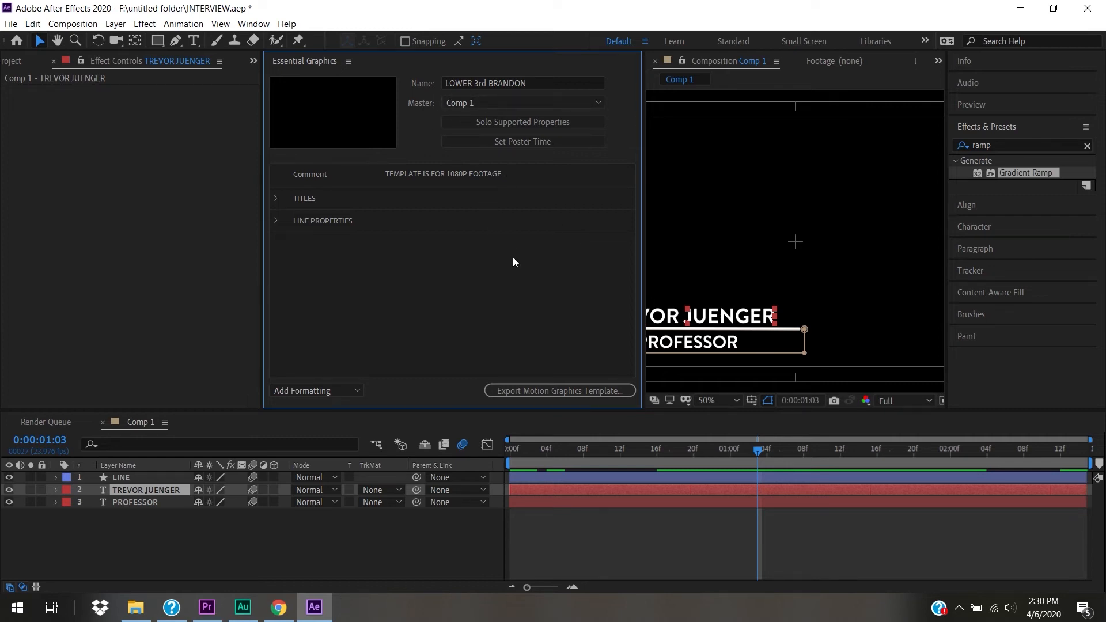
{"action": "left_click", "coordinate": [528, 143]}
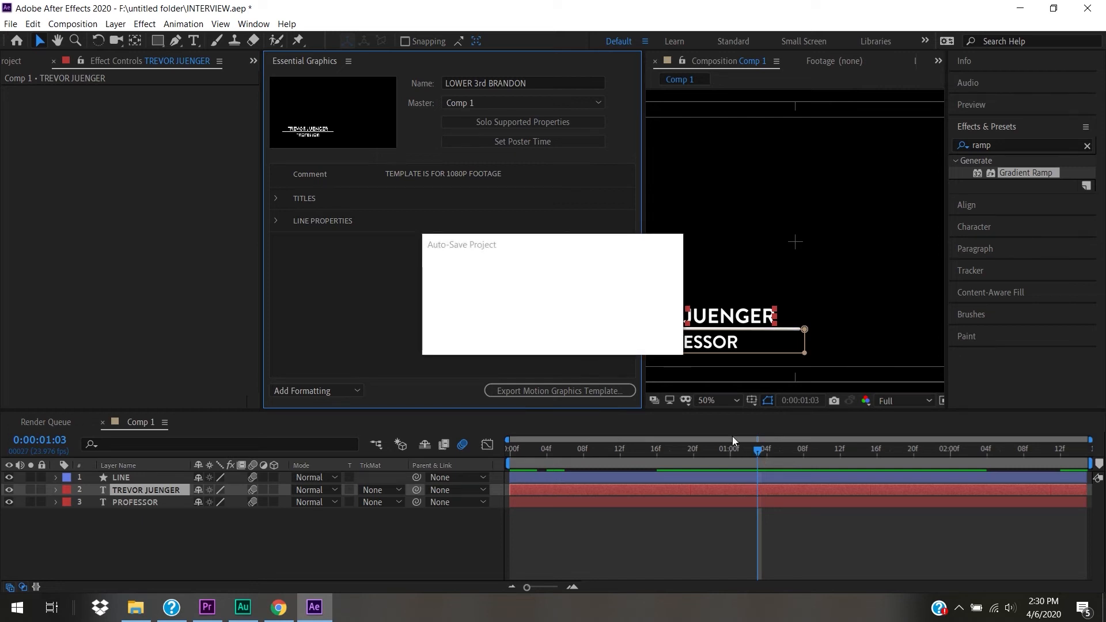
- Reset the poster time to 0:00:00:15, where the lower-third text is visible
{"action": "left_click", "coordinate": [620, 450]}
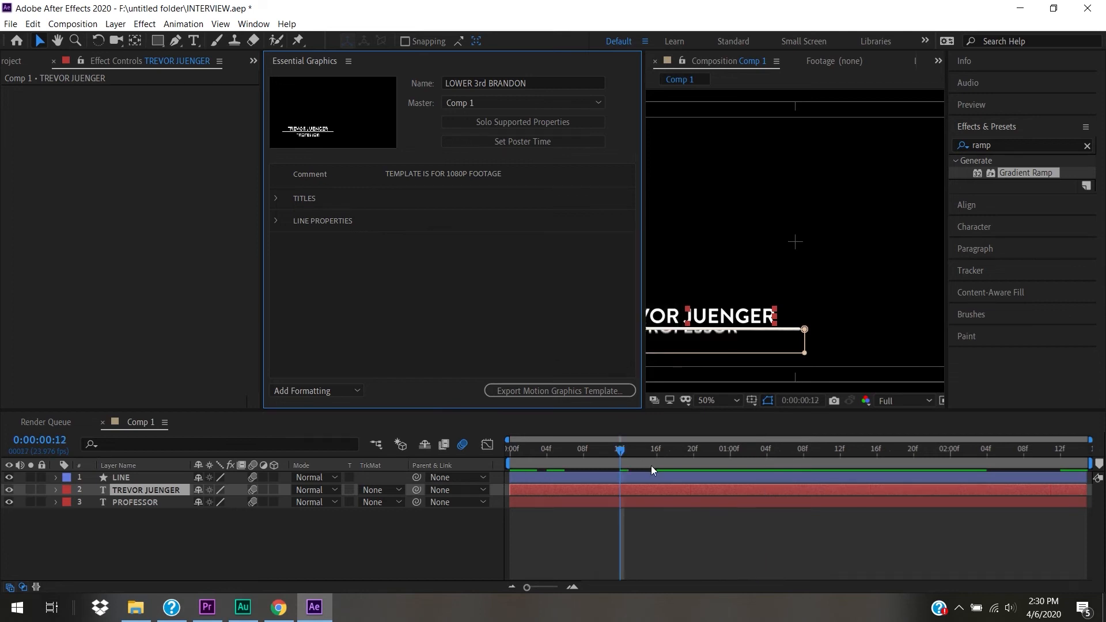
{"action": "left_click_drag", "start_coordinate": [595, 455], "coordinate": [448, 460]}
{"action": "left_click", "coordinate": [539, 143]}
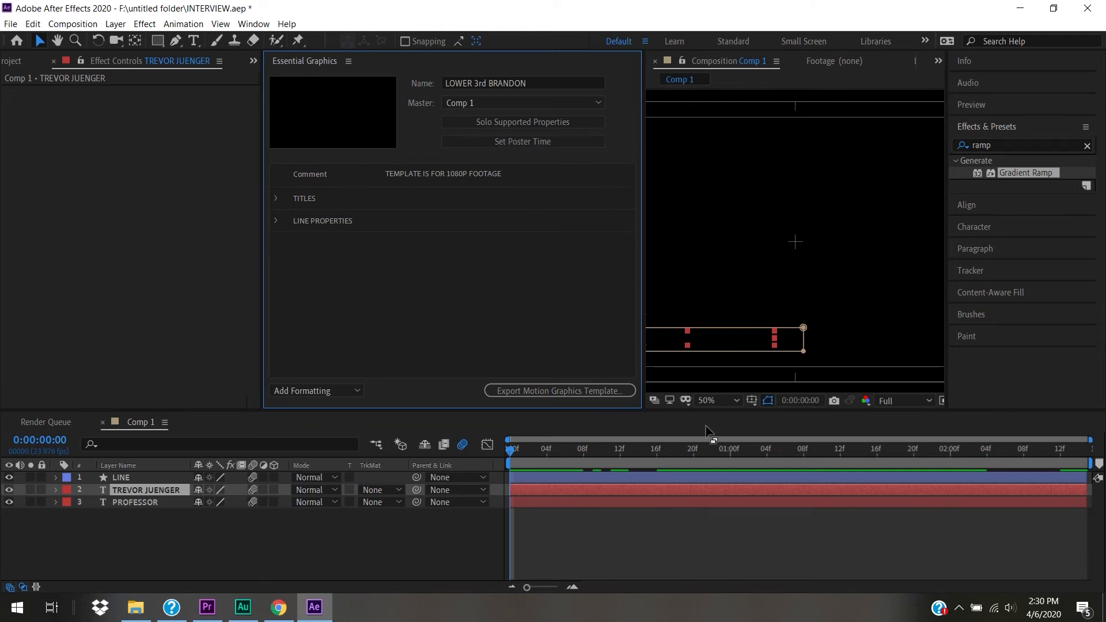
{"action": "left_click", "coordinate": [647, 456]}
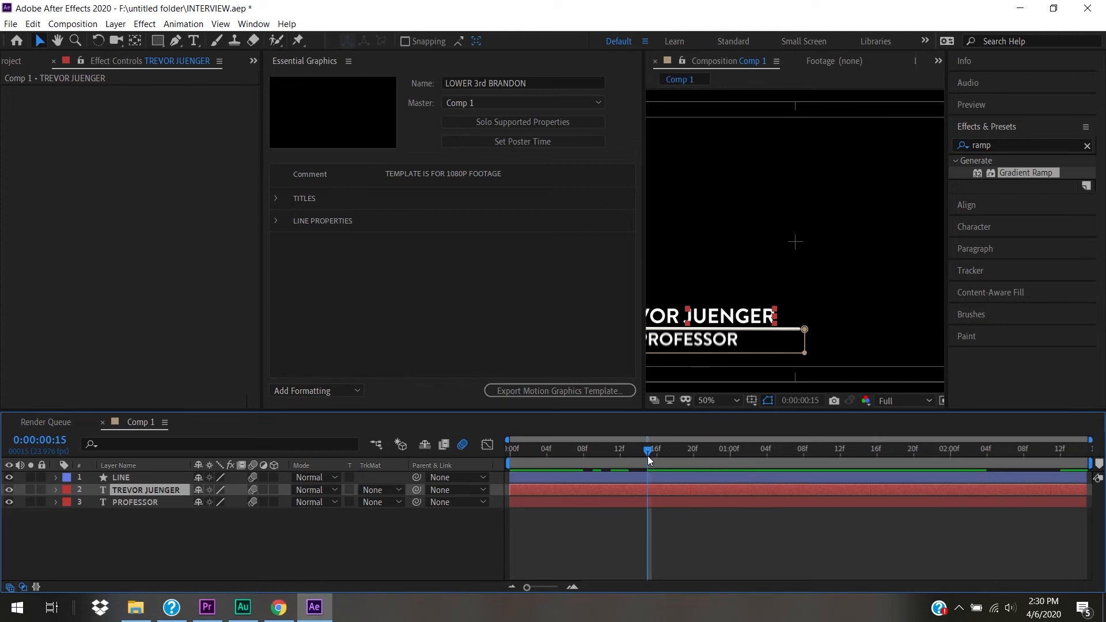
{"action": "left_click", "coordinate": [528, 148]}
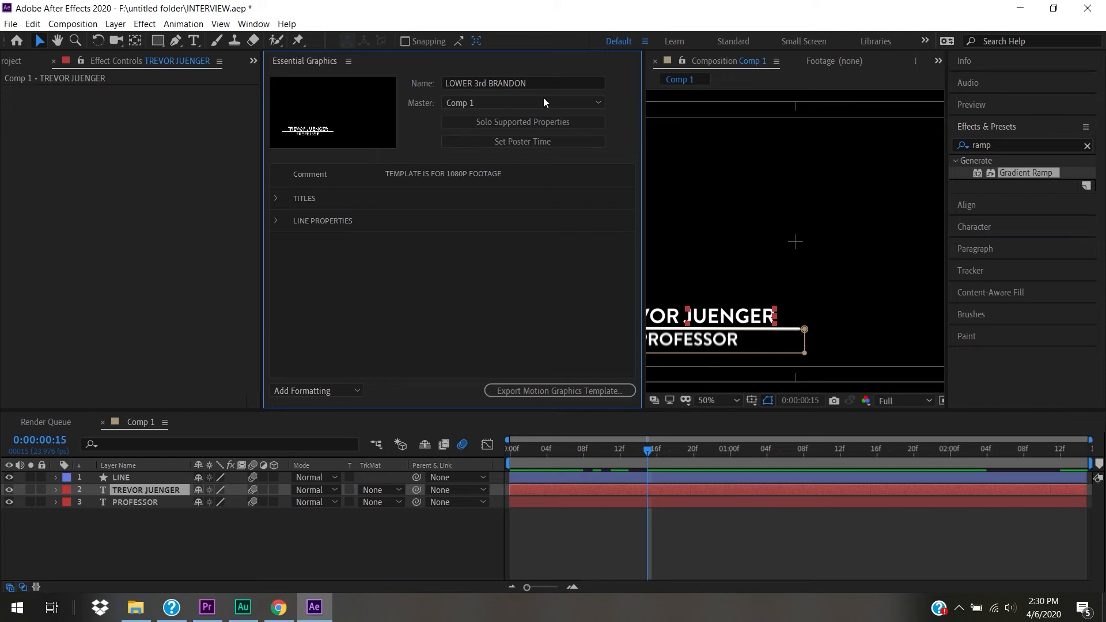
- Save the project and choose Local Drive as the template export destination
{"action": "left_click", "coordinate": [548, 393]}
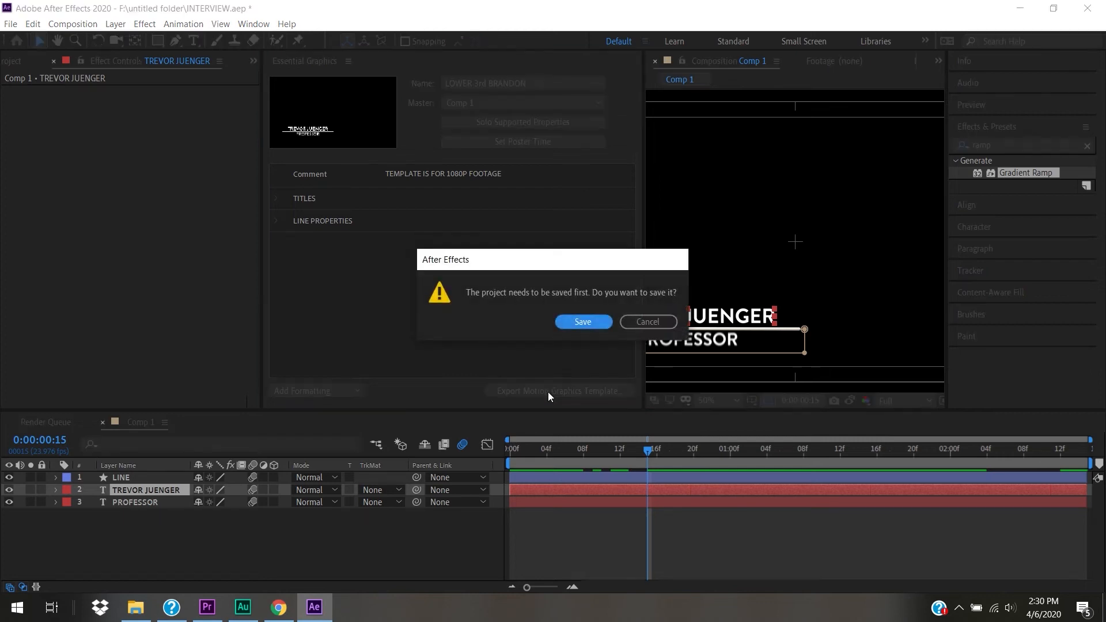
{"action": "left_click", "coordinate": [603, 322]}
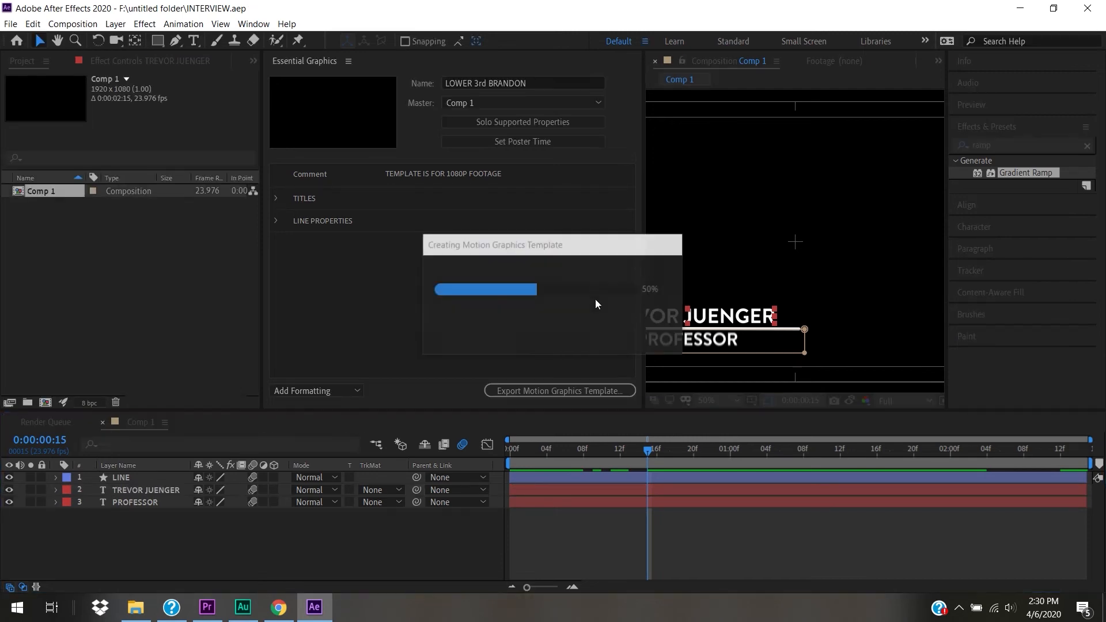
{"action": "left_click", "coordinate": [520, 185]}
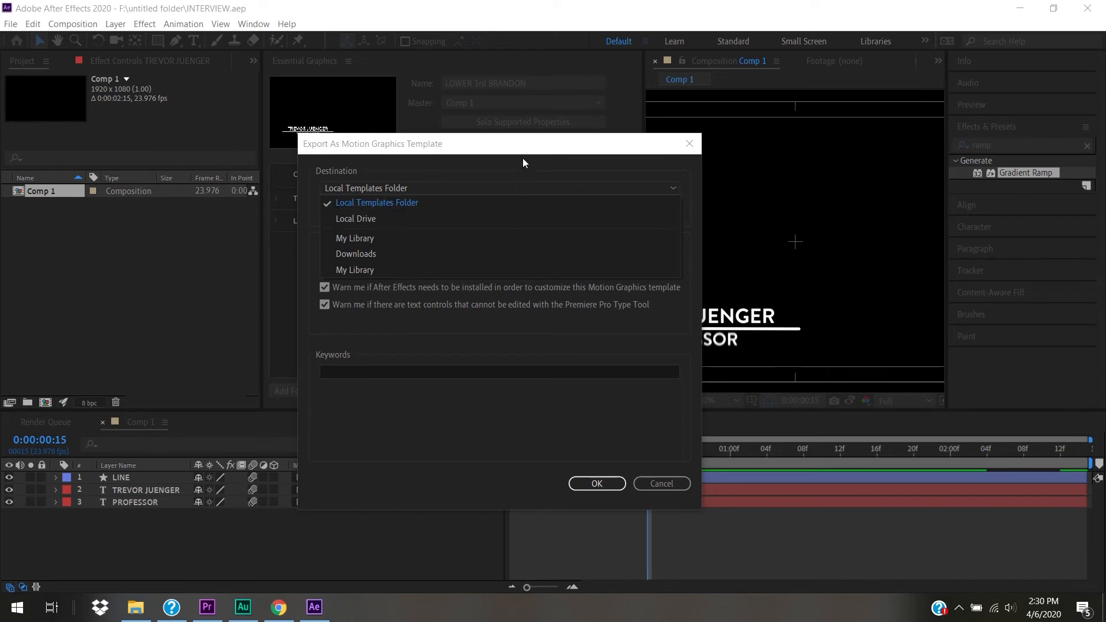
{"action": "left_click", "coordinate": [471, 219]}
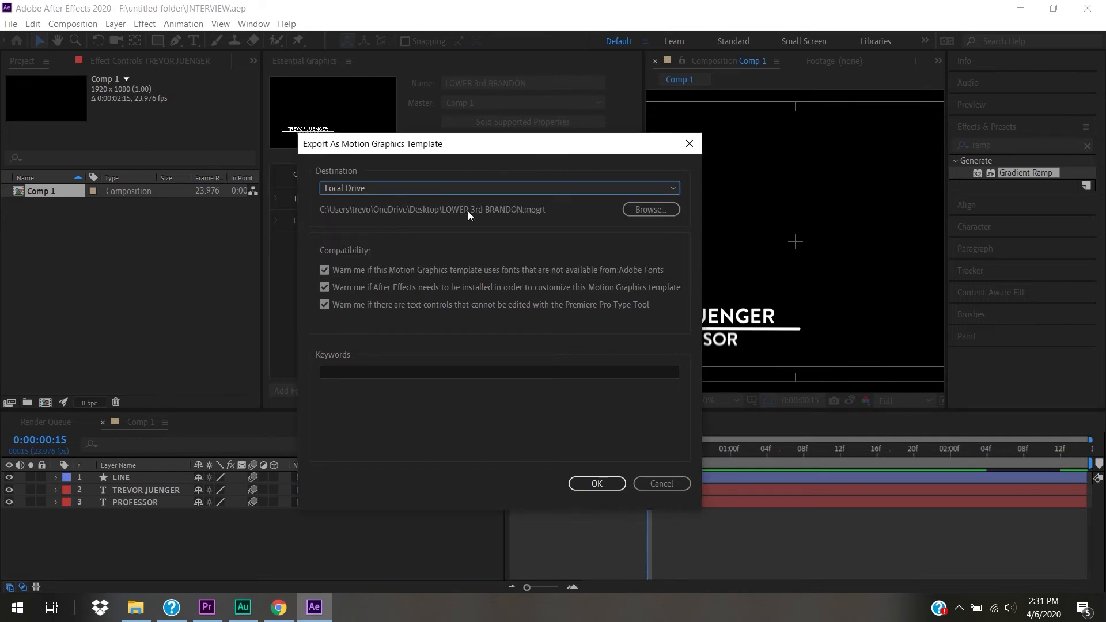
- Set the Desktop as the folder for LOWER 3rd BRANDON.mogrt
{"action": "left_click", "coordinate": [637, 208]}
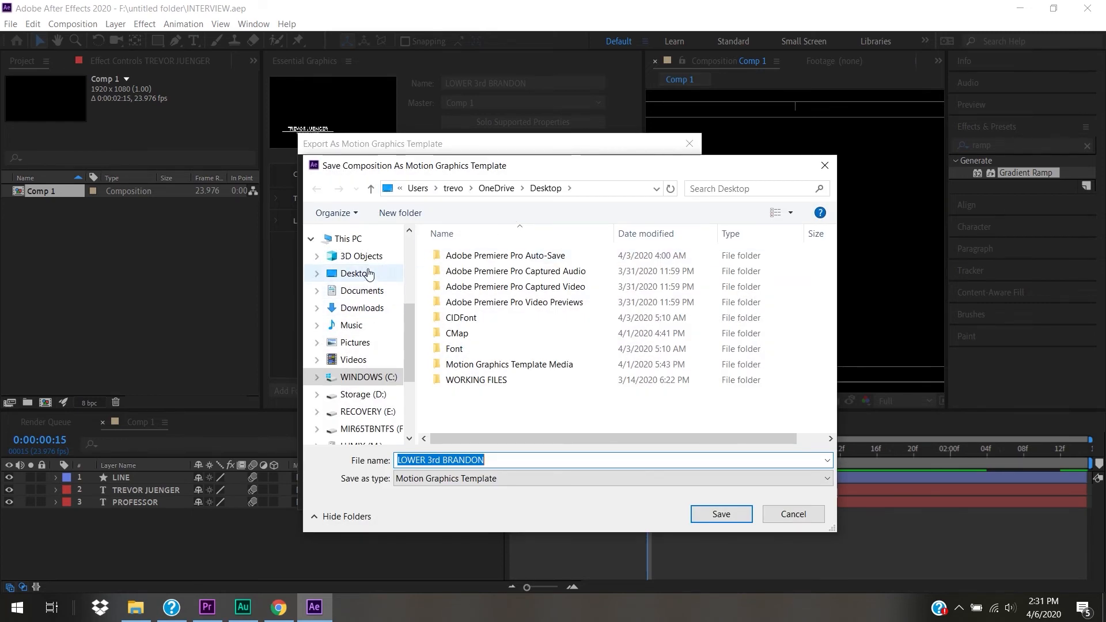
{"action": "left_click", "coordinate": [356, 273]}
{"action": "left_click", "coordinate": [722, 514]}
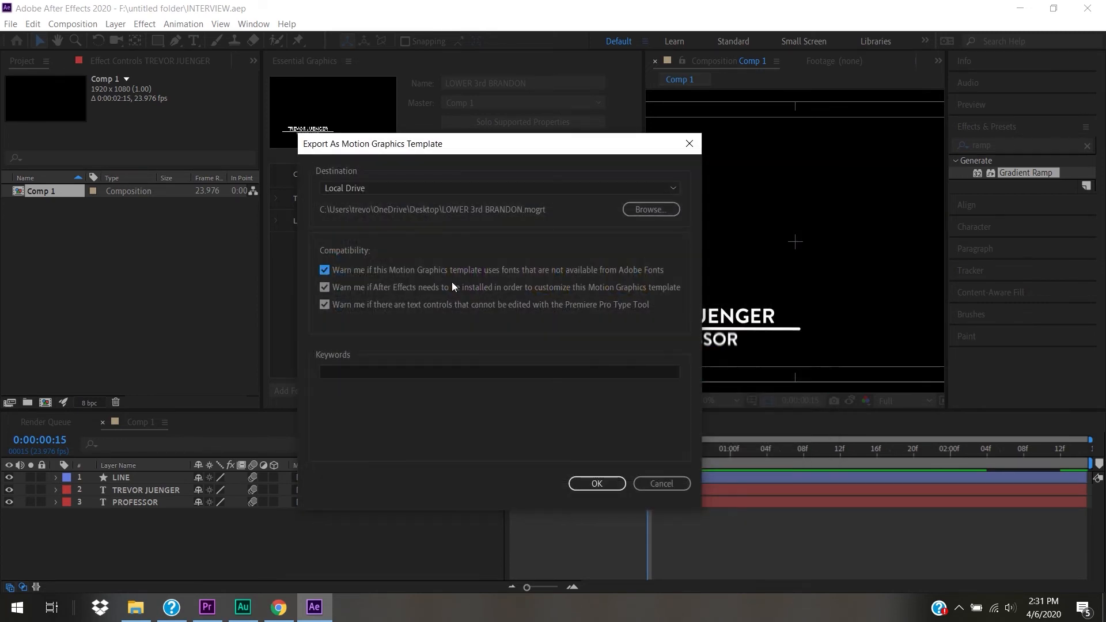
{"action": "left_click", "coordinate": [451, 193]}
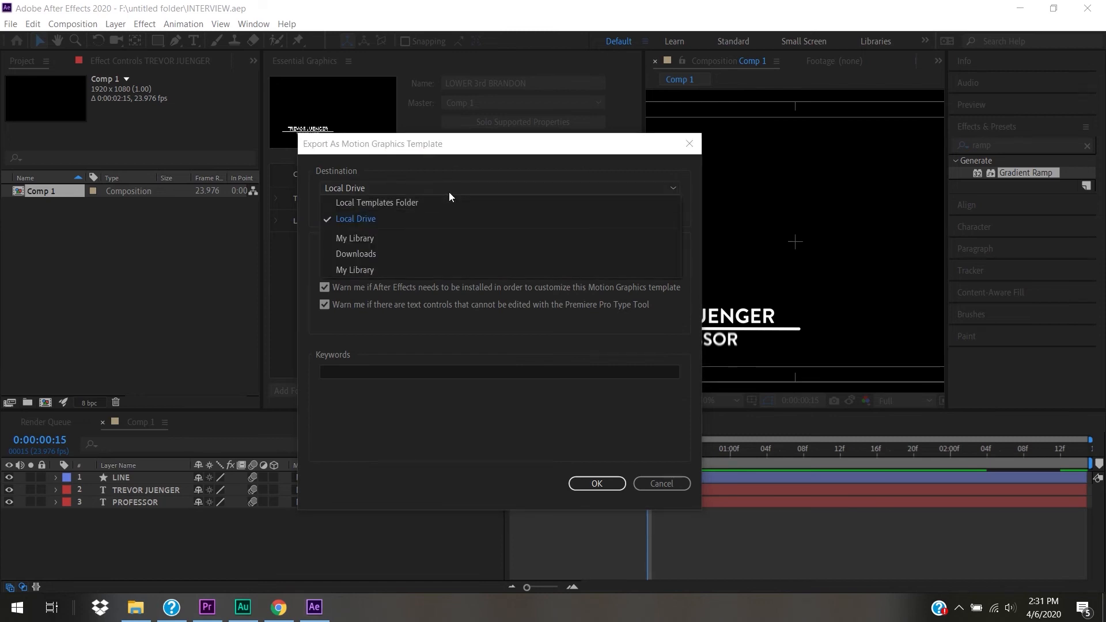
{"action": "left_click", "coordinate": [452, 187]}
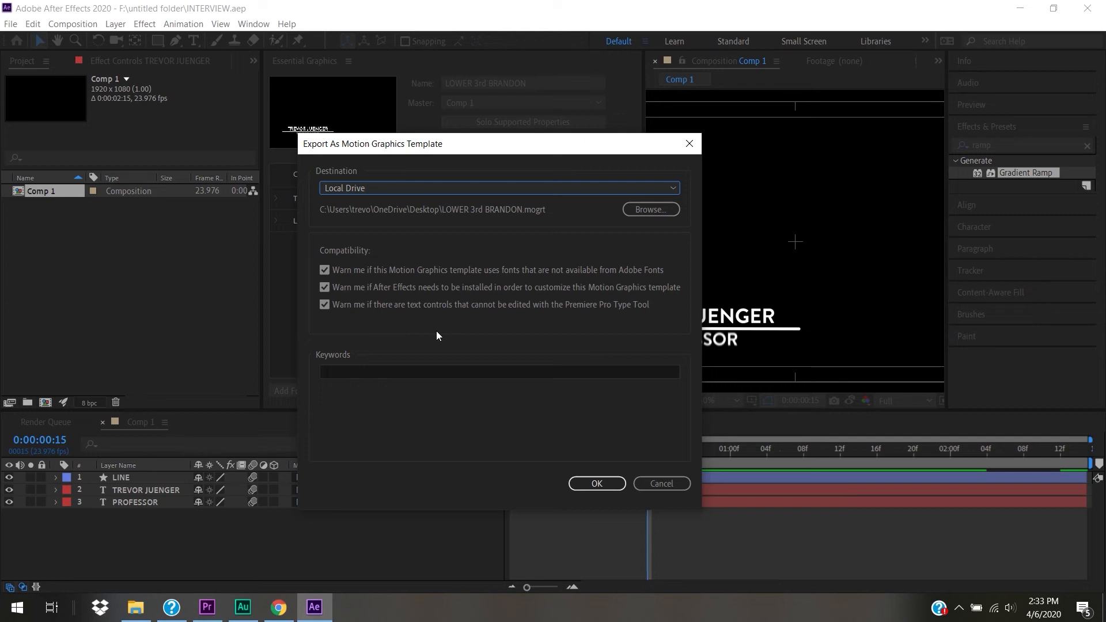
- Export LOWER 3rd BRANDON.mogrt and switch over to Premiere Pro
{"action": "left_click", "coordinate": [597, 485]}
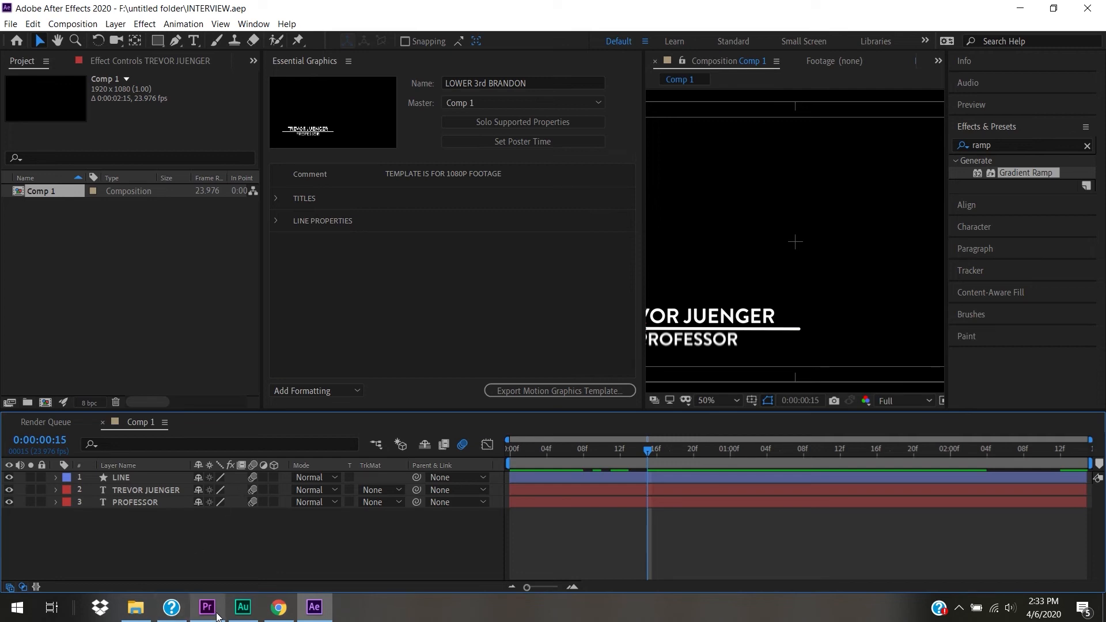
{"action": "mouse_move", "coordinate": [217, 614]}
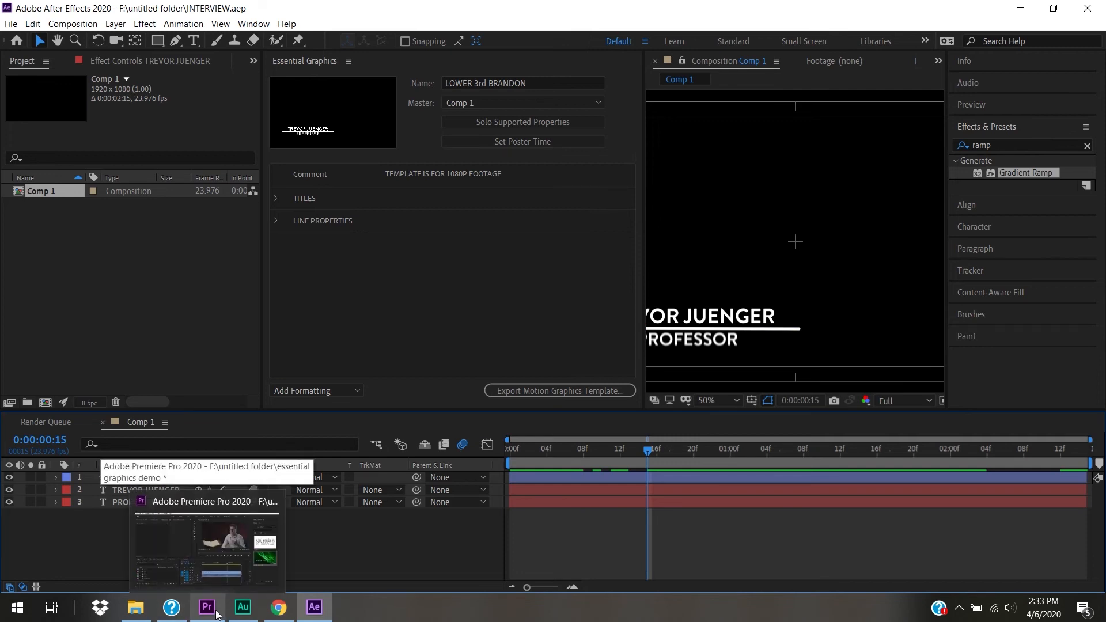
{"action": "left_click", "coordinate": [217, 614]}
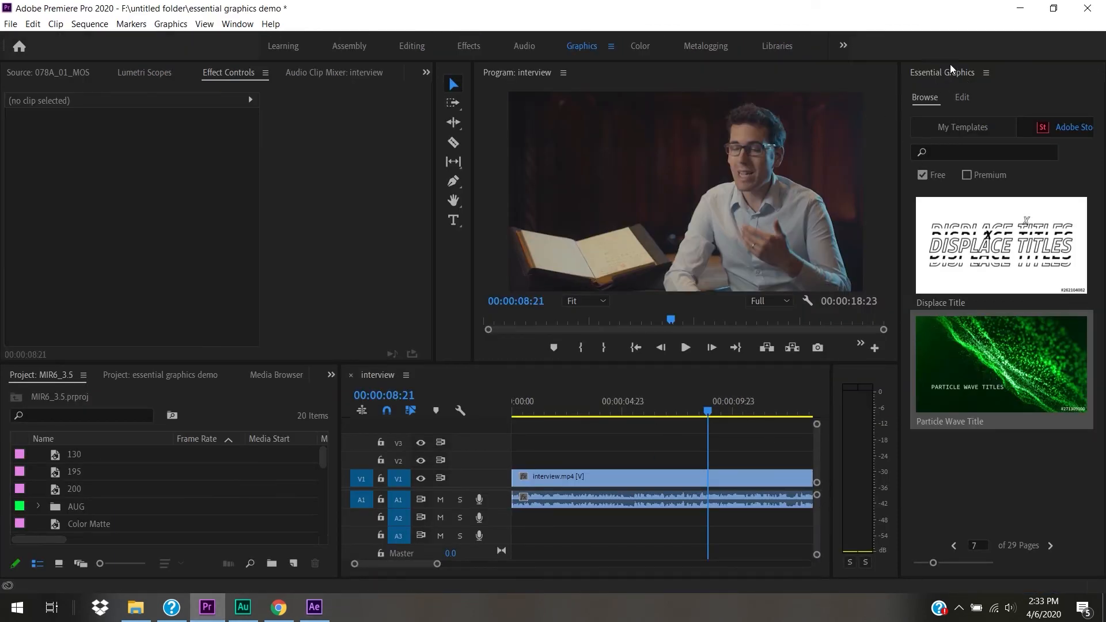
- Switch the Essential Graphics Browse panel to My Templates and scroll the list
{"action": "left_click", "coordinate": [926, 102]}
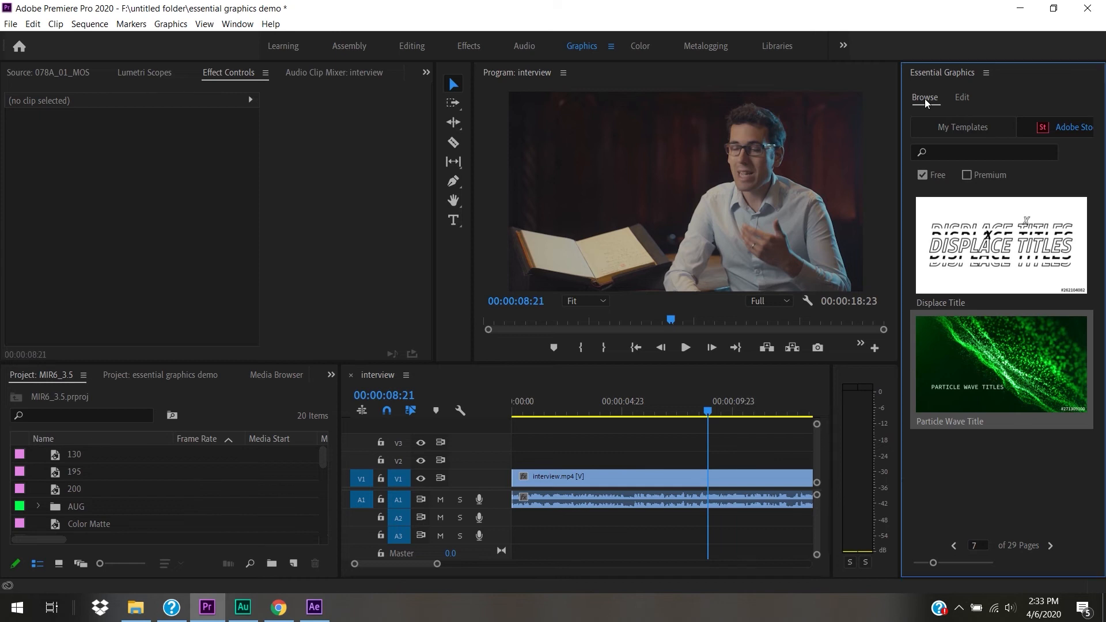
{"action": "left_click", "coordinate": [965, 129]}
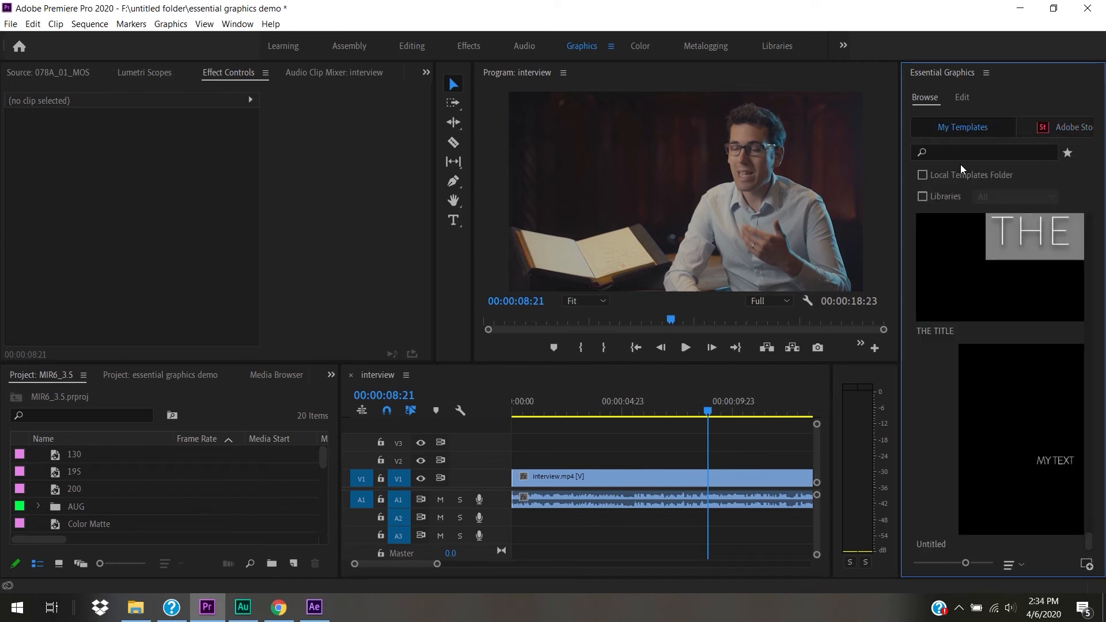
{"action": "mouse_move", "coordinate": [1094, 542]}
{"action": "left_mouse_down"}
{"action": "mouse_move", "coordinate": [1087, 209]}
{"action": "mouse_move", "coordinate": [1089, 544]}
{"action": "left_mouse_up"}
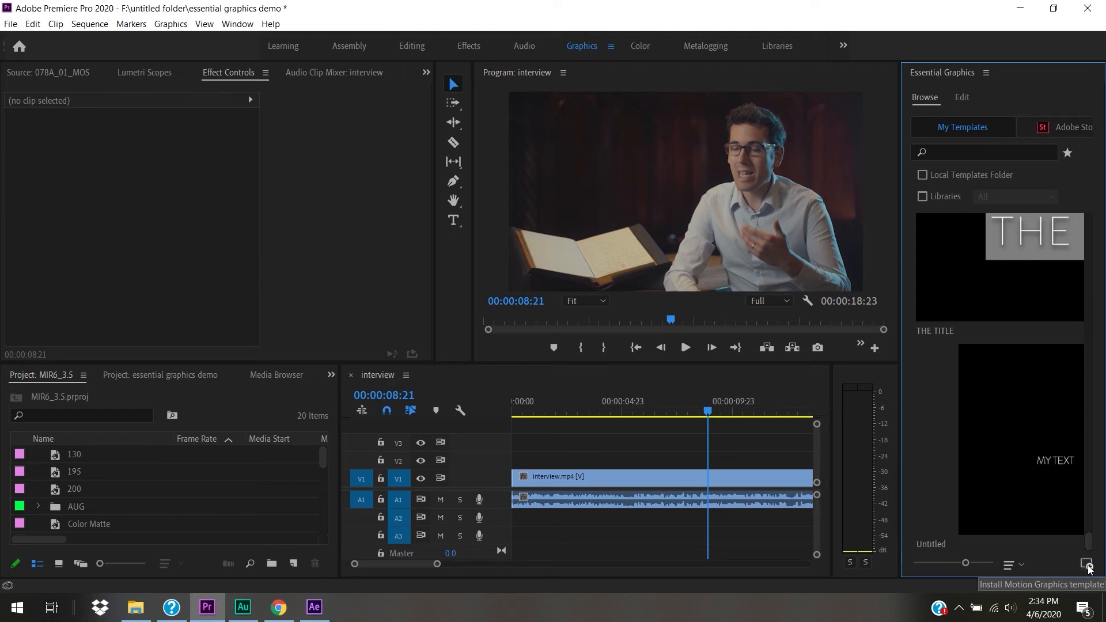
- Install LOWER 3rd BRANDON.mogrt from the Desktop as a Motion Graphics template
{"action": "left_click", "coordinate": [1087, 565]}
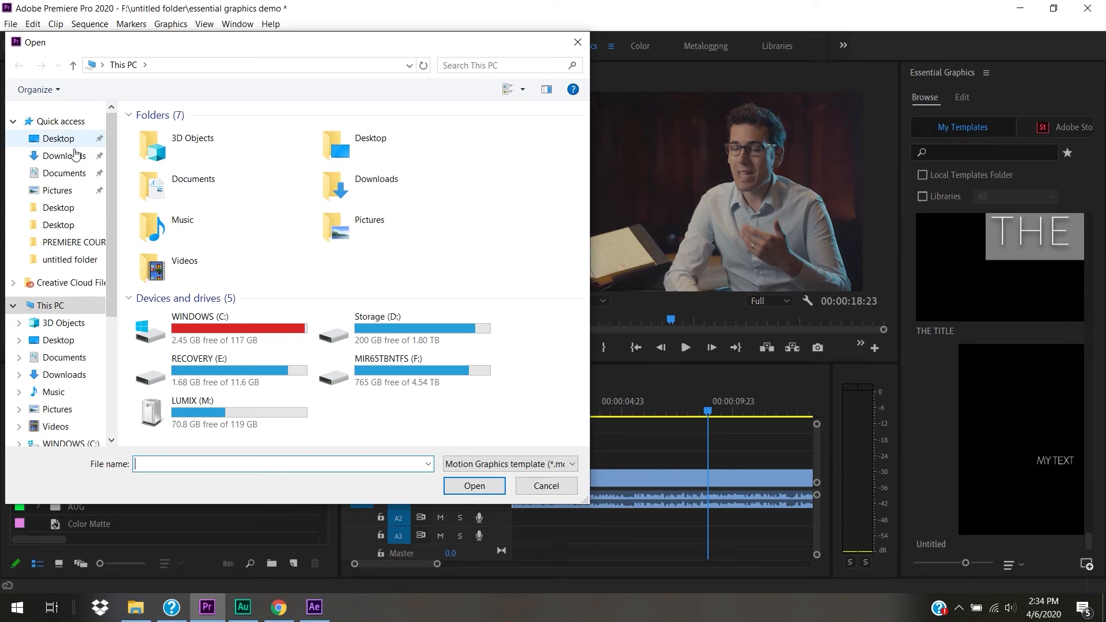
{"action": "left_click", "coordinate": [71, 140]}
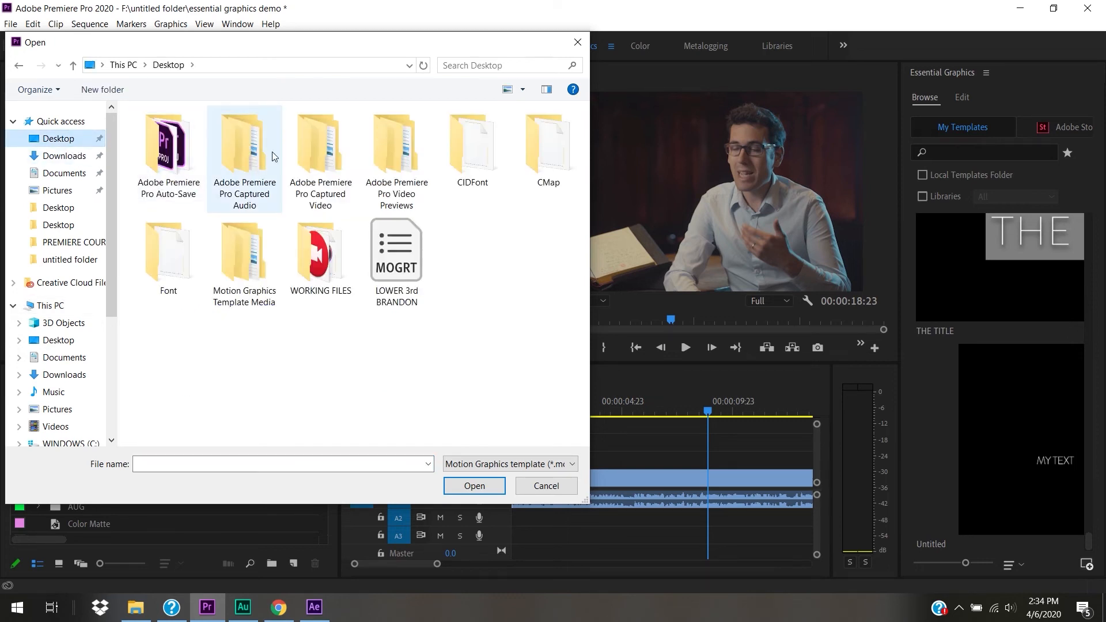
{"action": "double_click", "coordinate": [410, 288]}
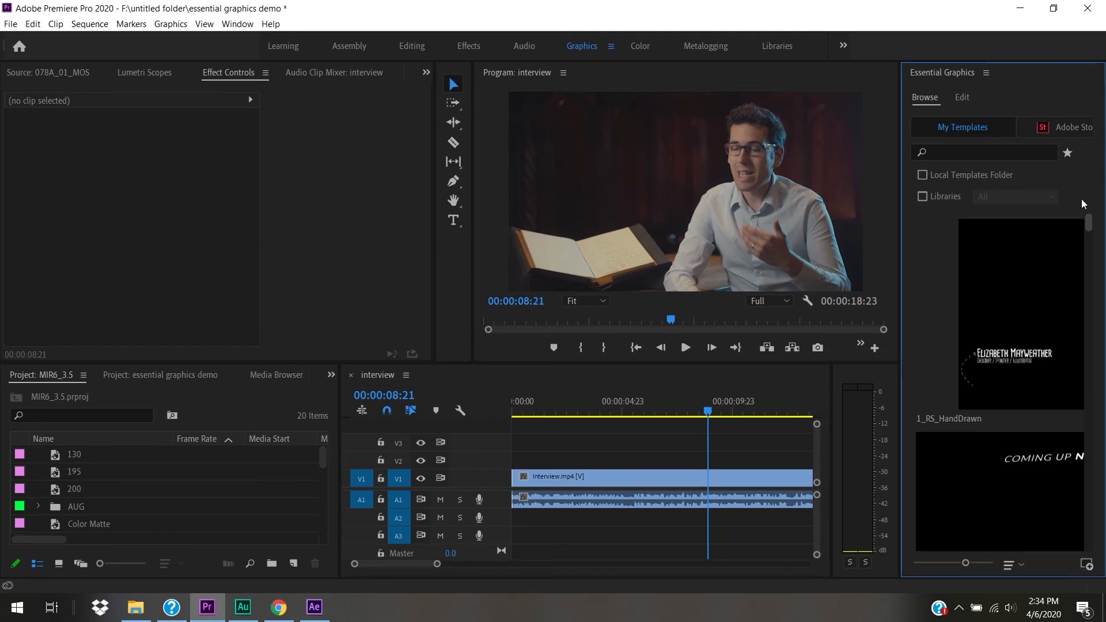
- Search the templates for 'lower 3rd' and drag LOWER 3rd BRANDON into the sequence
{"action": "left_click", "coordinate": [968, 172]}
{"action": "left_click", "coordinate": [948, 198]}
{"action": "left_click", "coordinate": [952, 199]}
{"action": "left_click", "coordinate": [966, 176]}
{"action": "left_click", "coordinate": [1005, 153]}
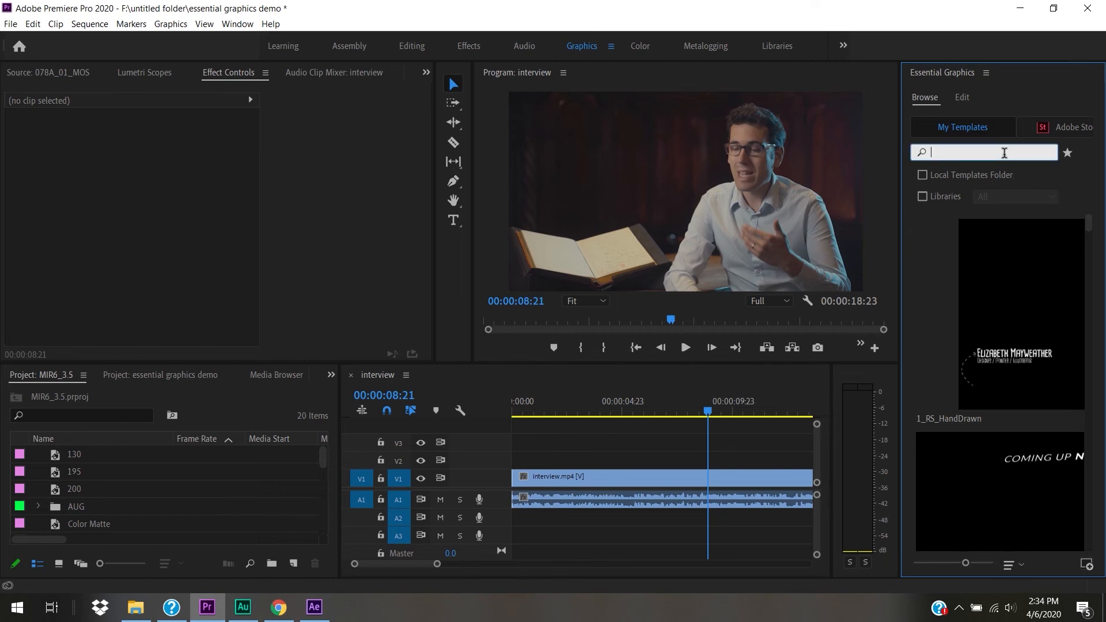
{"action": "type", "text": "lower"}
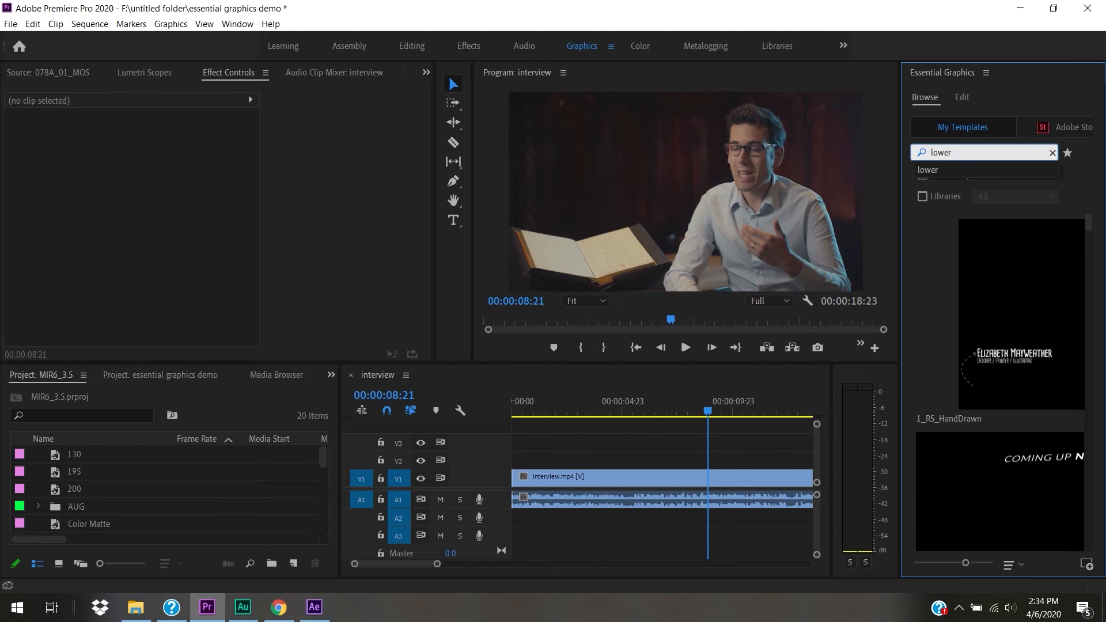
{"action": "type", "text": " 3rd"}
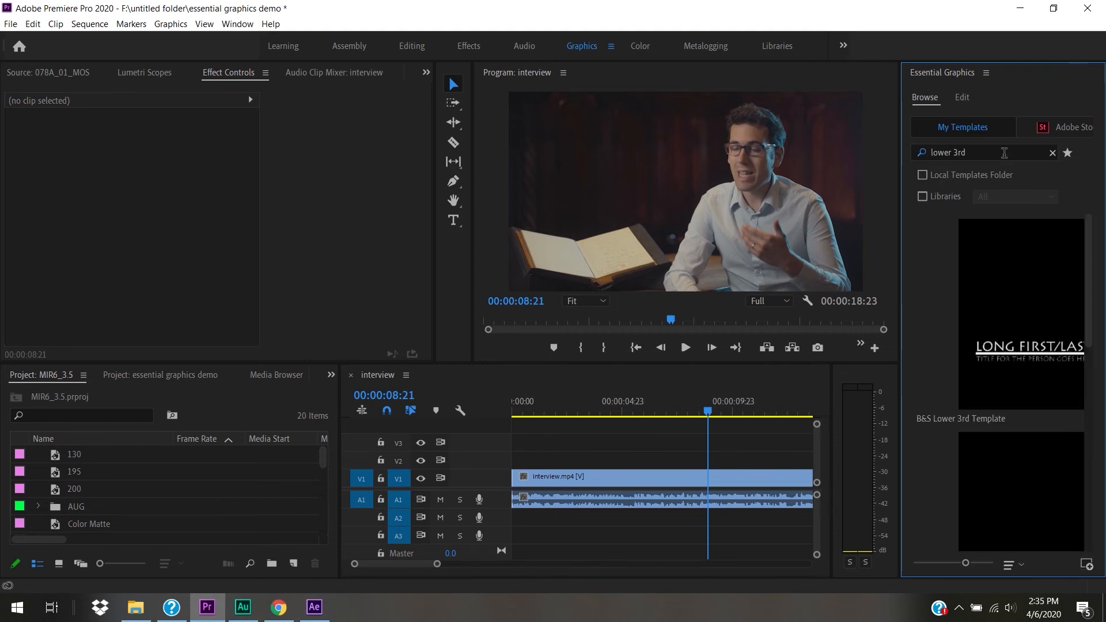
{"action": "left_click_drag", "start_coordinate": [1089, 244], "coordinate": [1092, 314]}
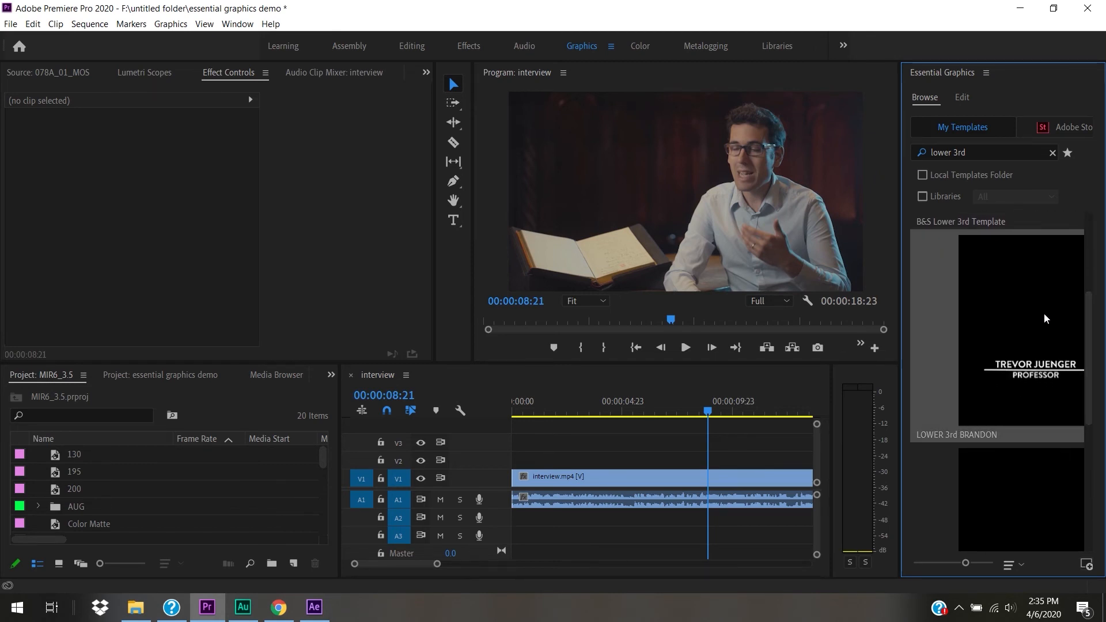
{"action": "left_click_drag", "start_coordinate": [1046, 318], "coordinate": [701, 473]}
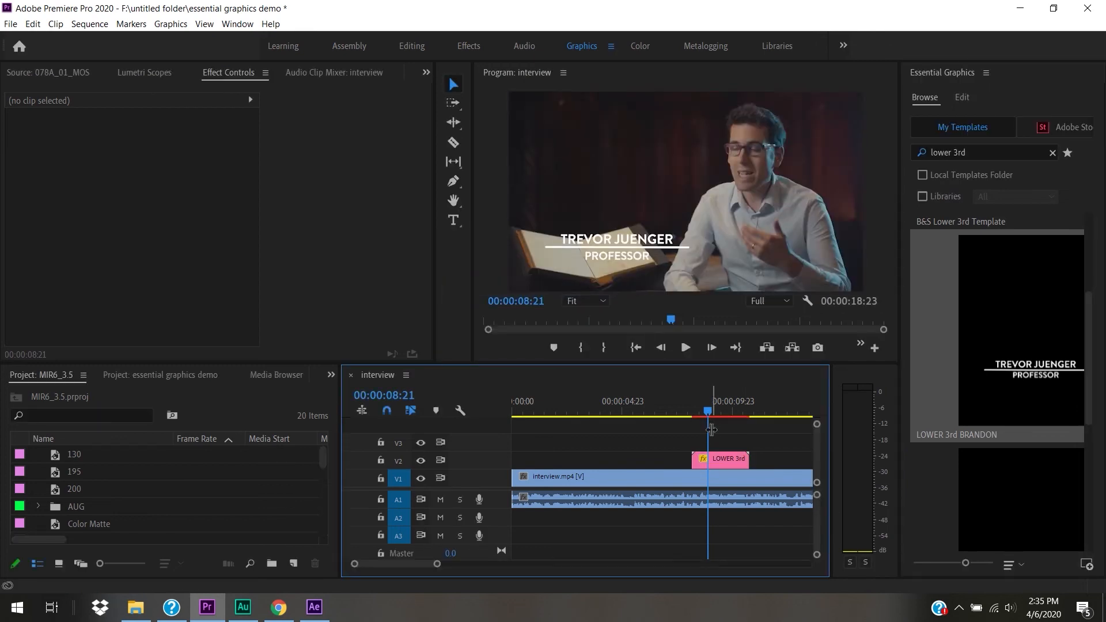
- Slide the LOWER 3rd BRANDON clip to the sequence start, preview it, and bring up its editable controls
{"action": "left_click_drag", "start_coordinate": [713, 415], "coordinate": [474, 439]}
{"action": "left_click_drag", "start_coordinate": [704, 461], "coordinate": [524, 470]}
{"action": "key", "text": "space"}
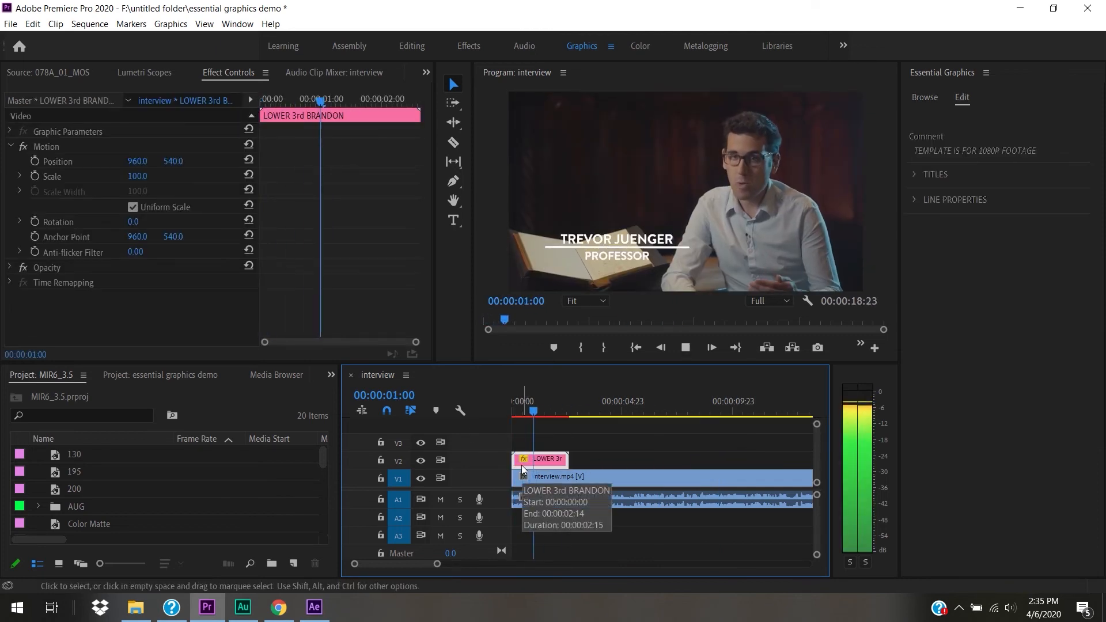
{"action": "left_click_drag", "start_coordinate": [560, 412], "coordinate": [538, 414]}
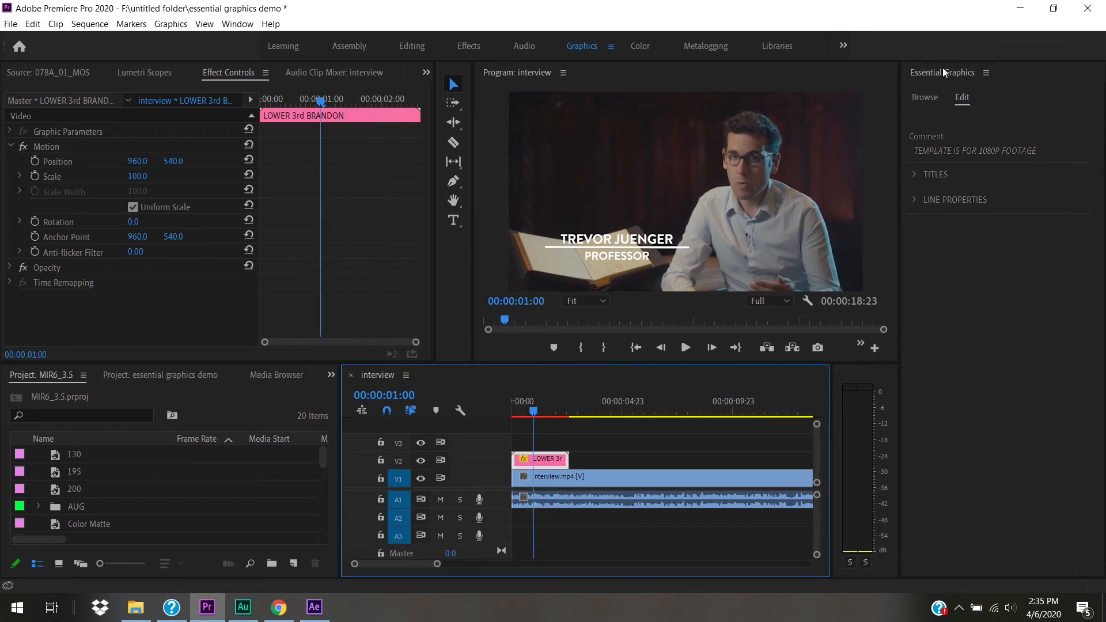
{"action": "left_click", "coordinate": [963, 104]}
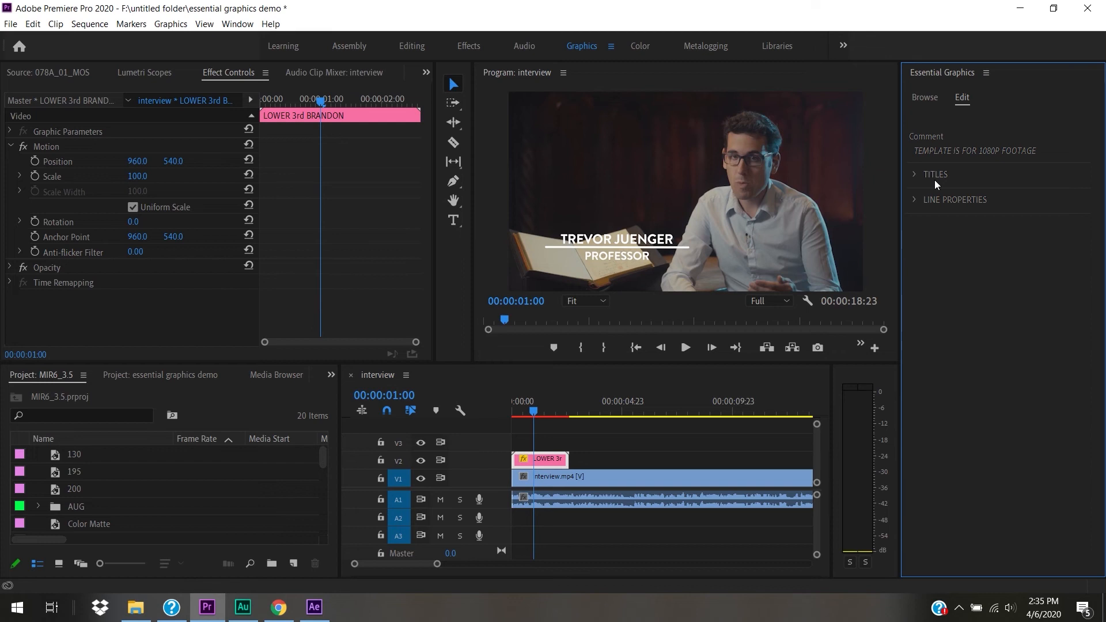
- Enter the new speaker's name, replace PROFESSOR with FILMMAKER, and play the sequence to preview
{"action": "left_click", "coordinate": [916, 176]}
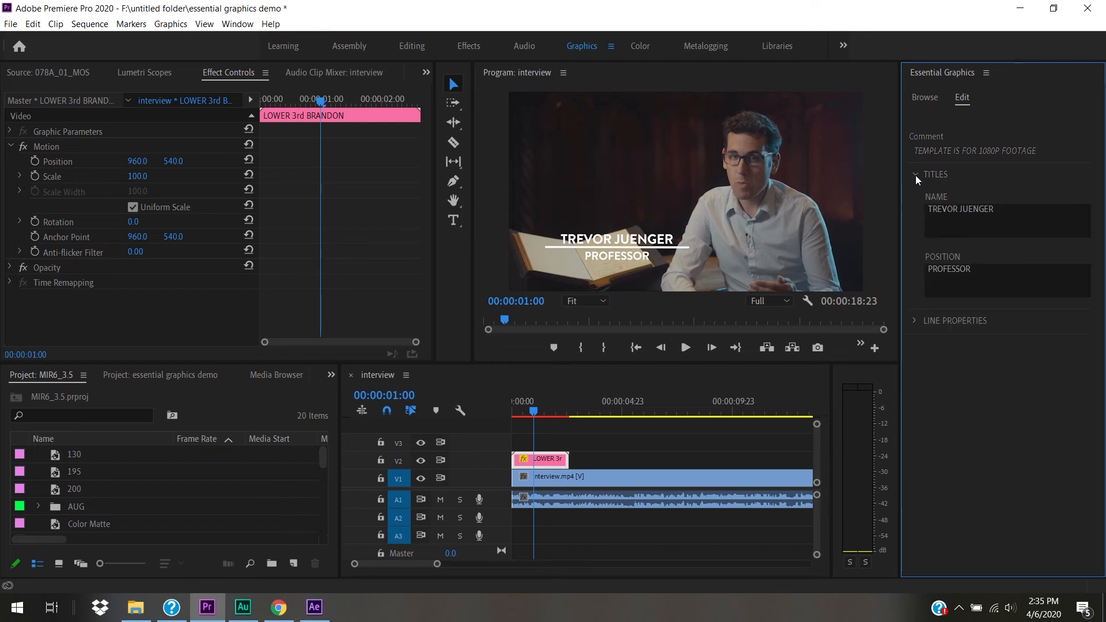
{"action": "left_click", "coordinate": [1003, 209]}
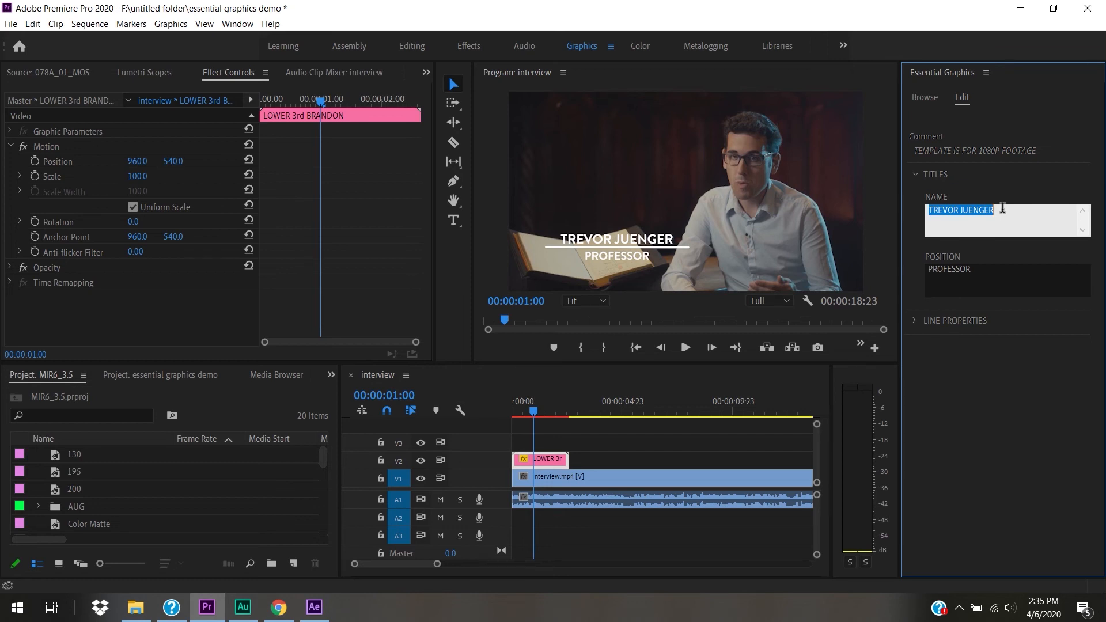
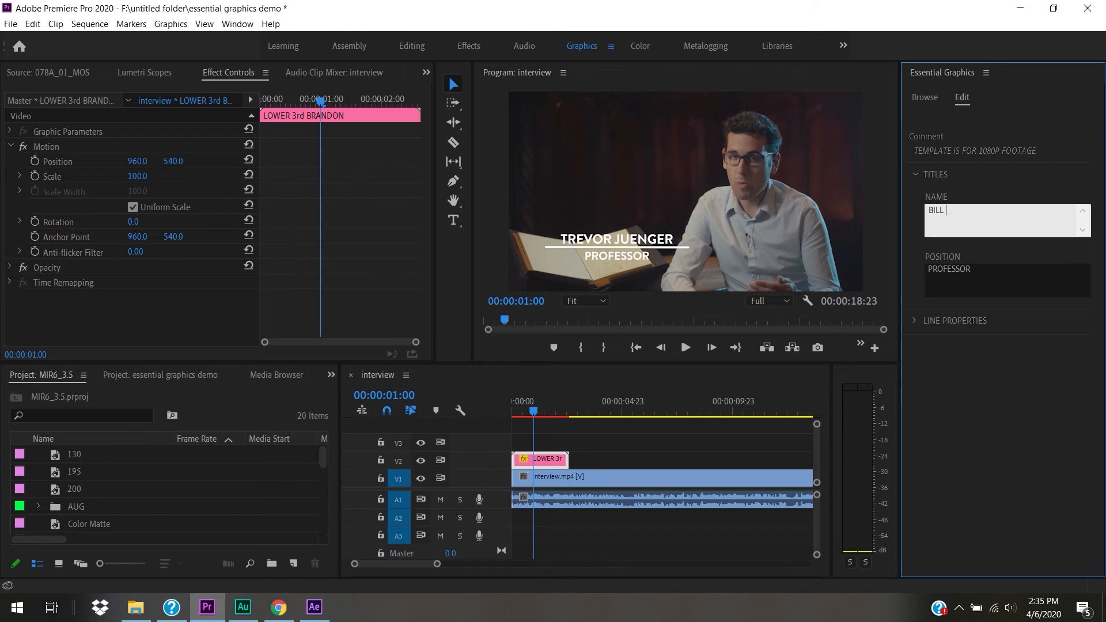
{"action": "left_click", "coordinate": [1000, 271]}
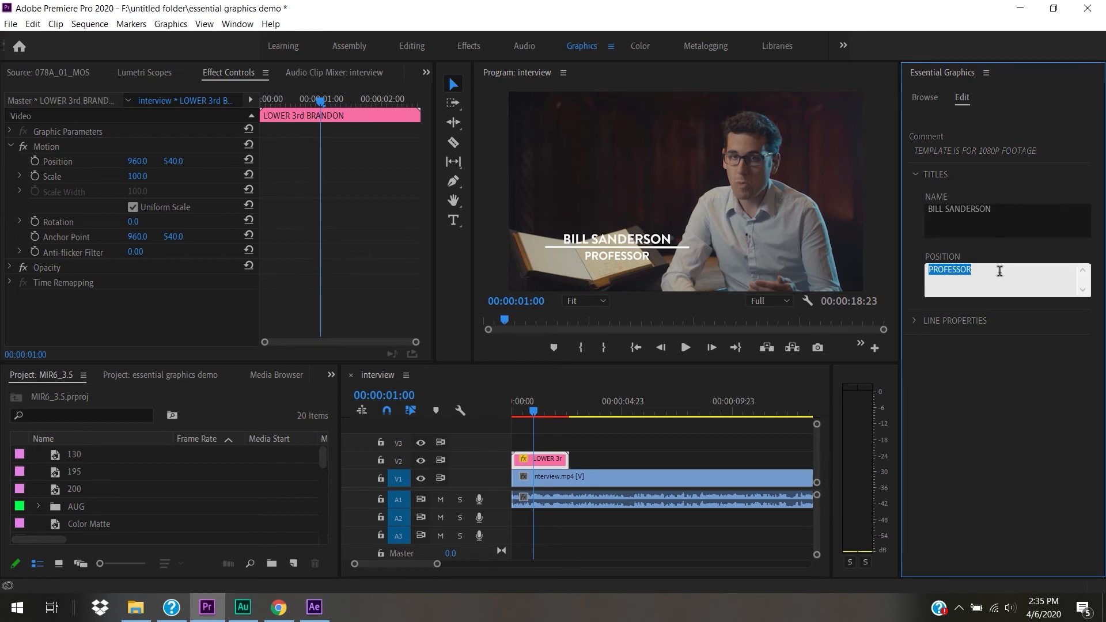
{"action": "key", "text": "BackSpace"}
{"action": "type", "text": "FILMMAKER"}
{"action": "left_click", "coordinate": [1003, 382]}
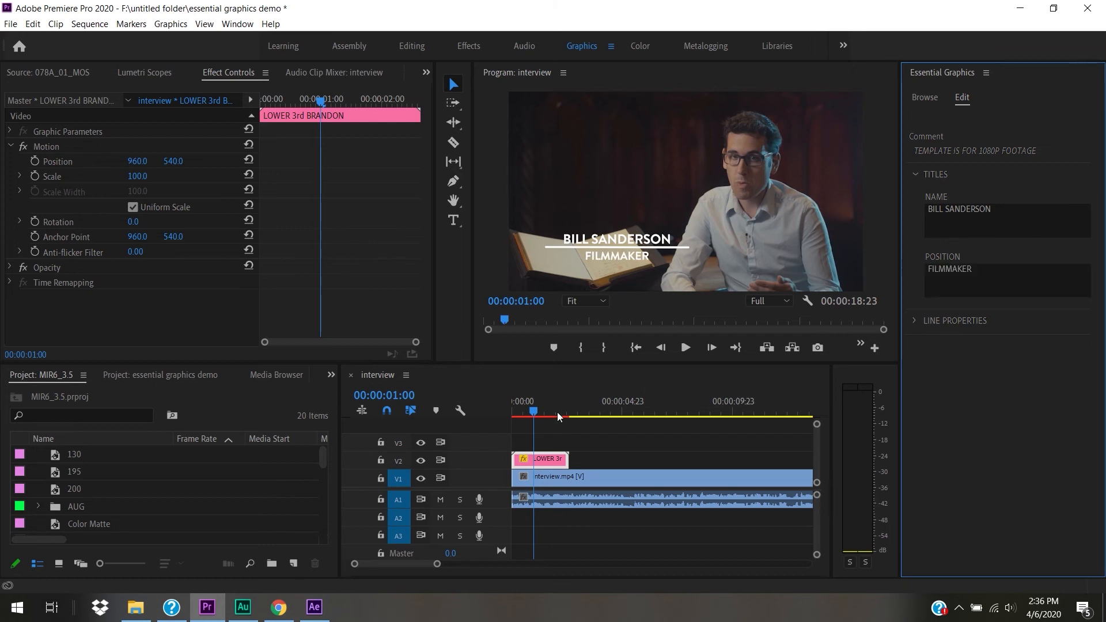
{"action": "left_click_drag", "start_coordinate": [543, 409], "coordinate": [441, 412]}
{"action": "key", "text": "space"}
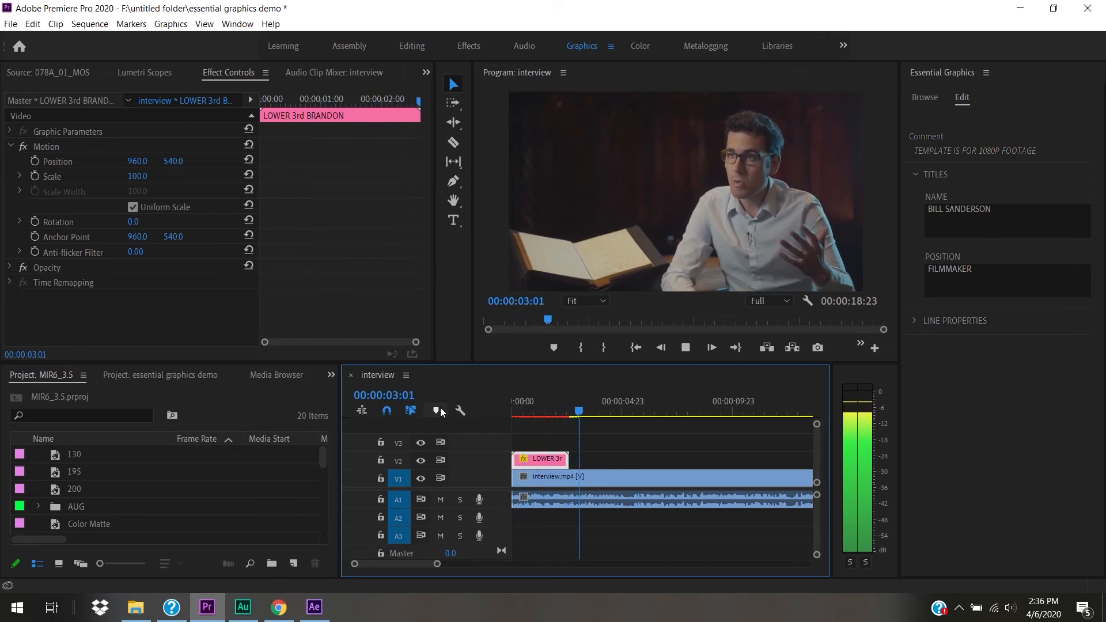
{"action": "key", "text": "space"}
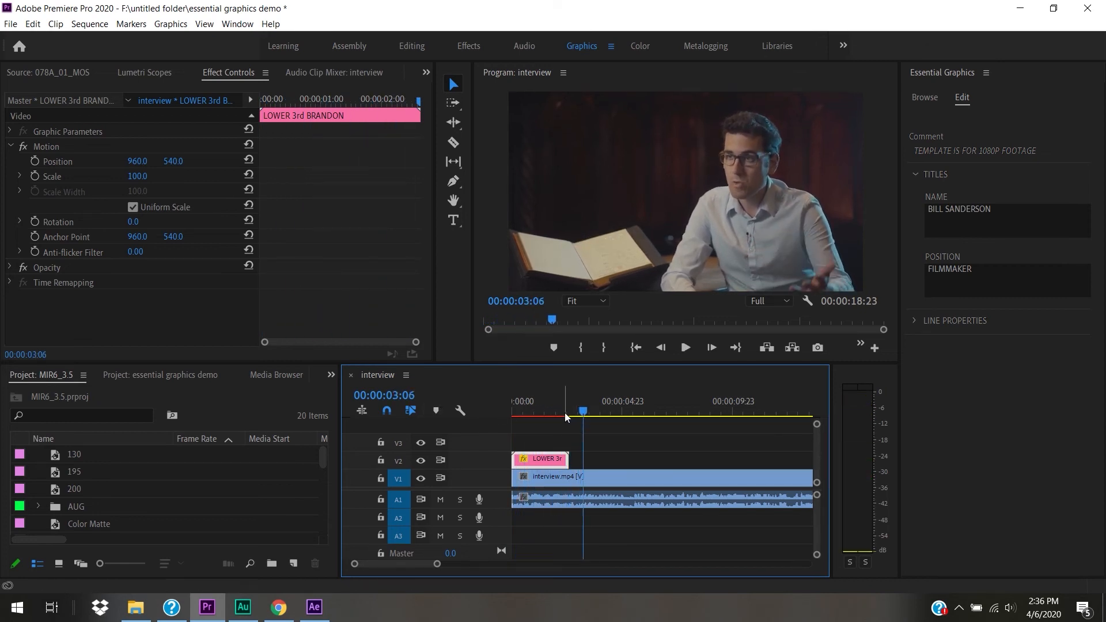
- Set LINE COLOR to the dark red eyedropped from the interview backdrop and play it back
{"action": "left_click", "coordinate": [550, 411]}
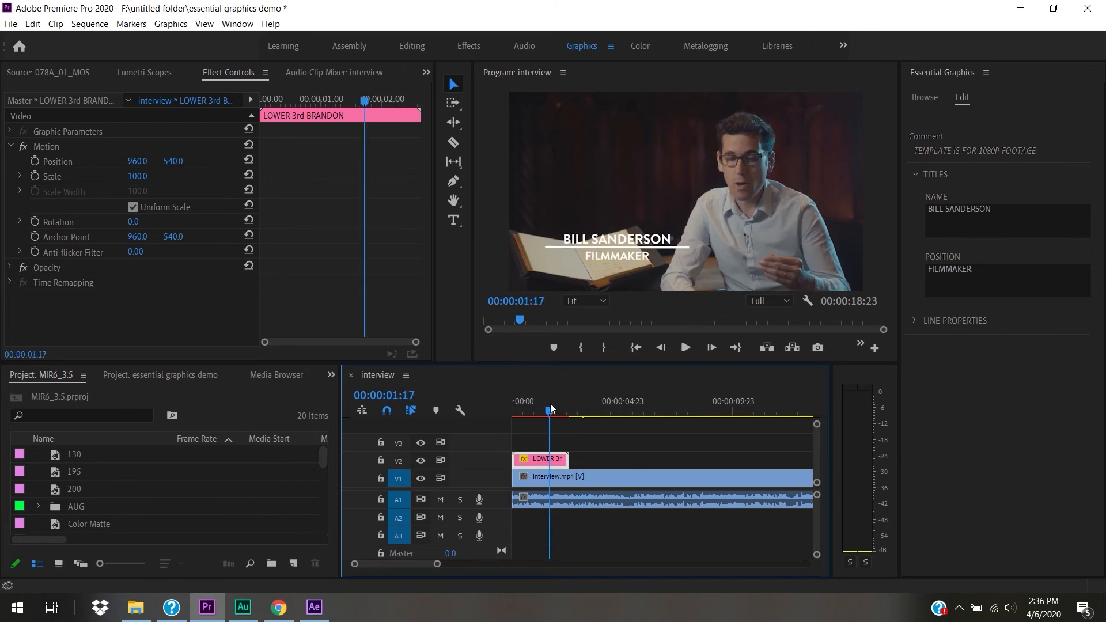
{"action": "left_click", "coordinate": [916, 321]}
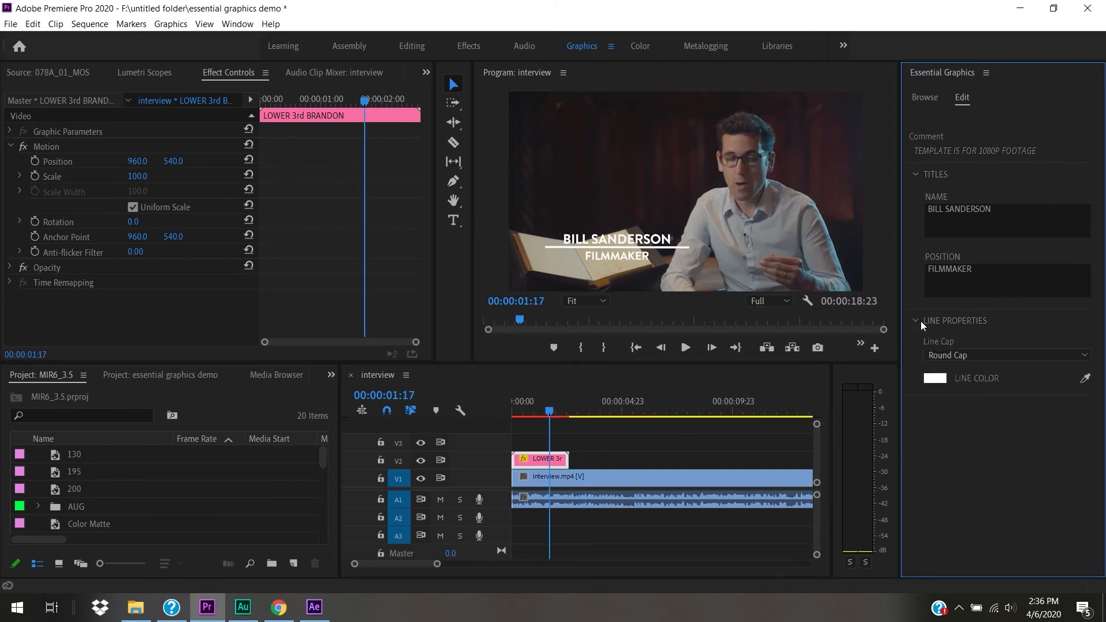
{"action": "left_click", "coordinate": [935, 378]}
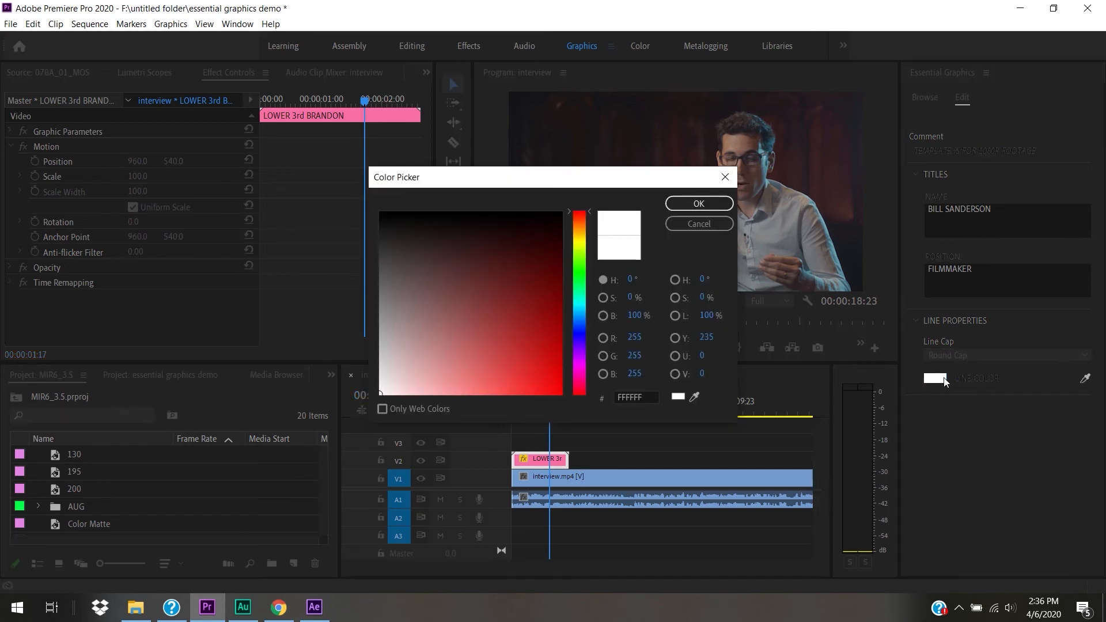
{"action": "left_click", "coordinate": [695, 398]}
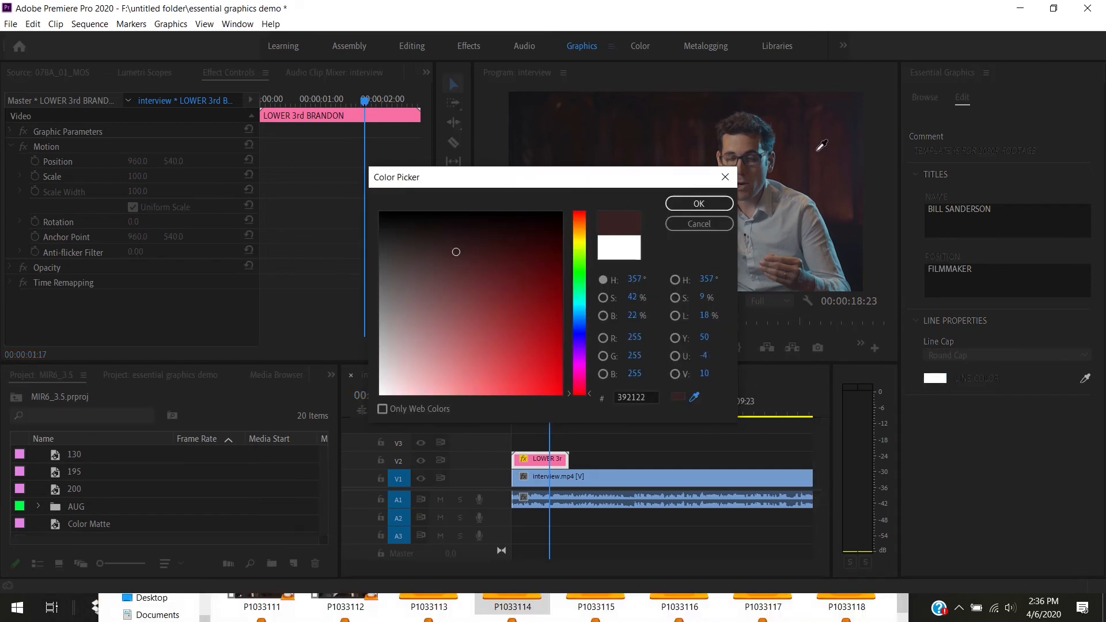
{"action": "left_click", "coordinate": [822, 146]}
{"action": "left_click", "coordinate": [694, 203]}
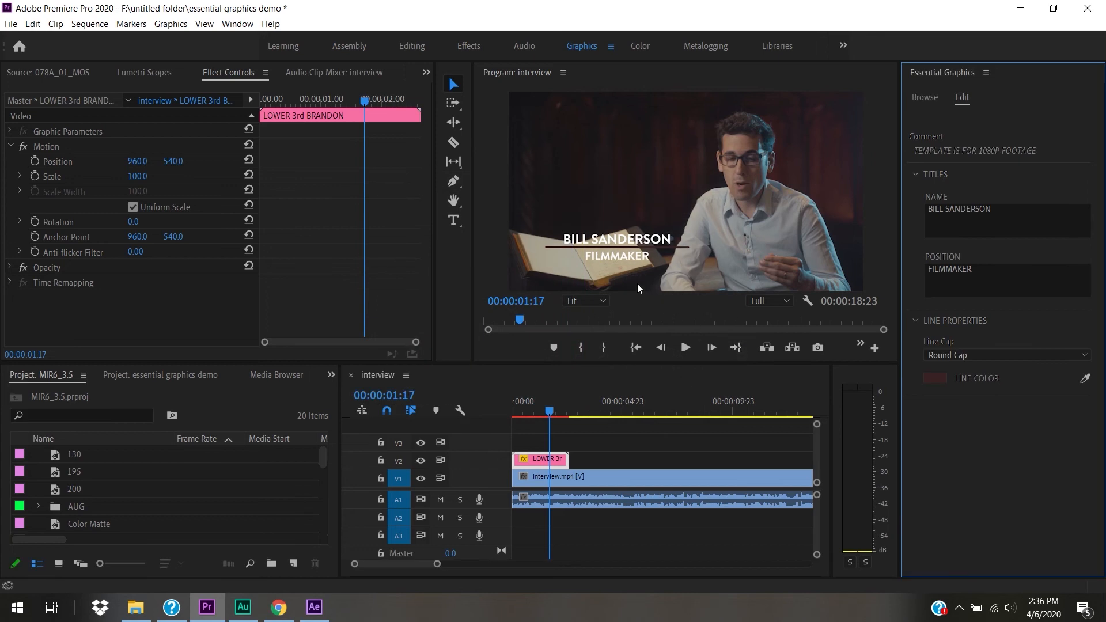
{"action": "left_click_drag", "start_coordinate": [553, 415], "coordinate": [500, 423]}
{"action": "key", "text": "space"}
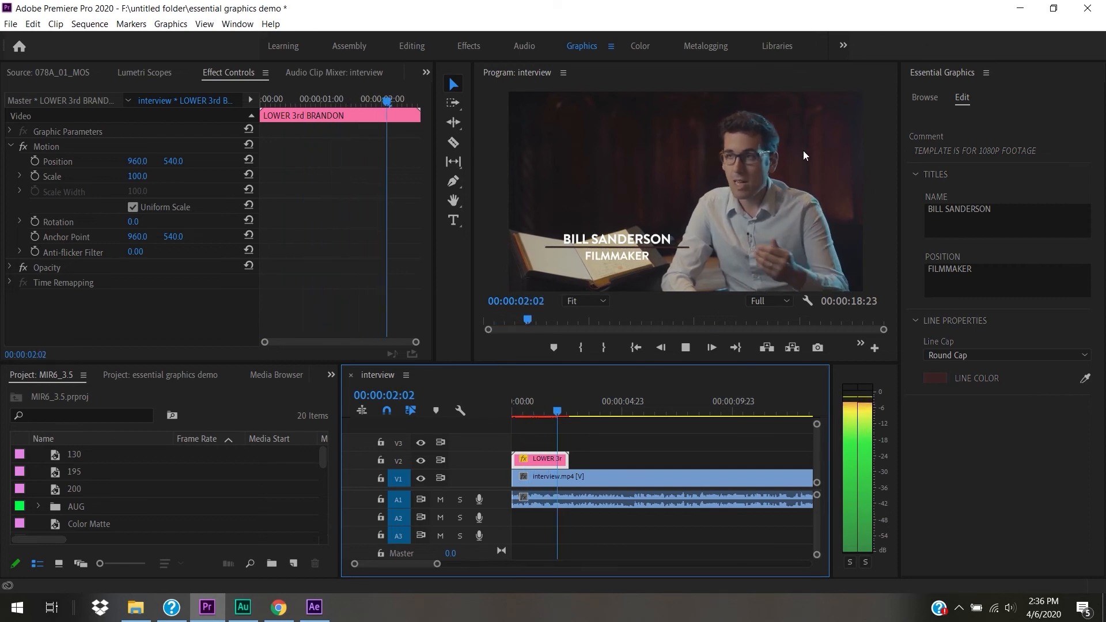
{"action": "key", "text": "space"}
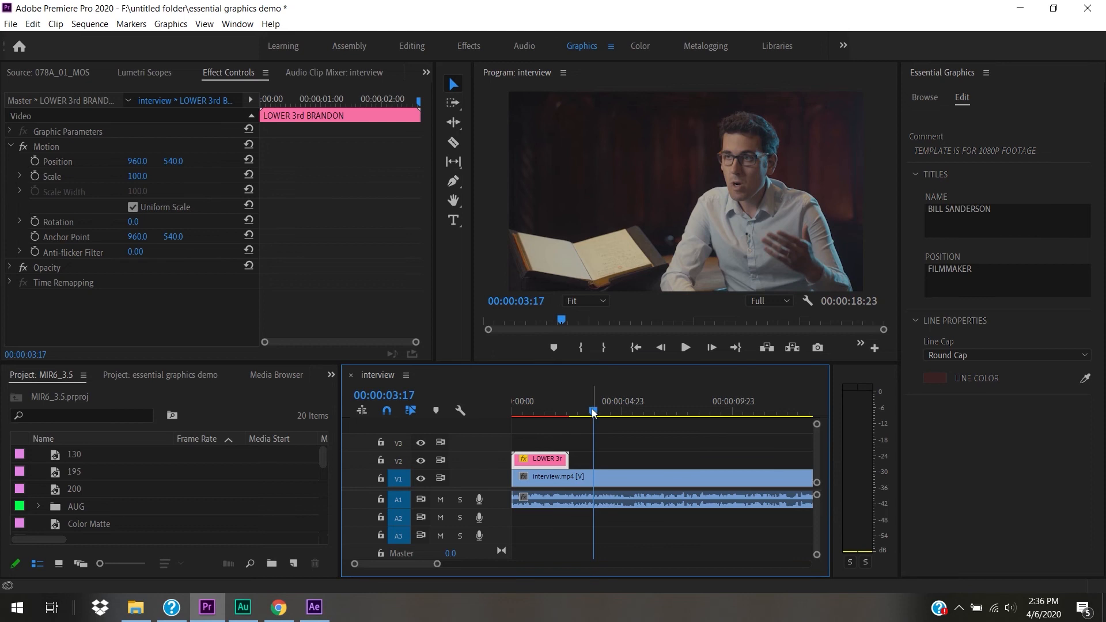
{"action": "left_click_drag", "start_coordinate": [593, 412], "coordinate": [534, 421]}
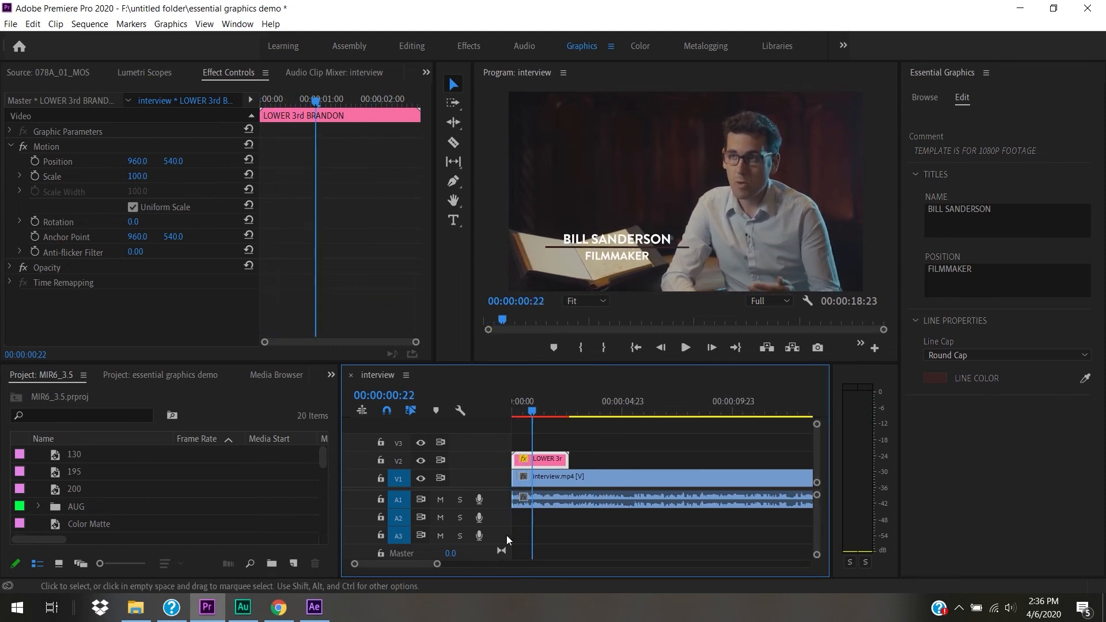
- Shorten the lower-third clip's end, then lengthen it by 20 frames, previewing each version
{"action": "left_click_drag", "start_coordinate": [437, 563], "coordinate": [424, 566]}
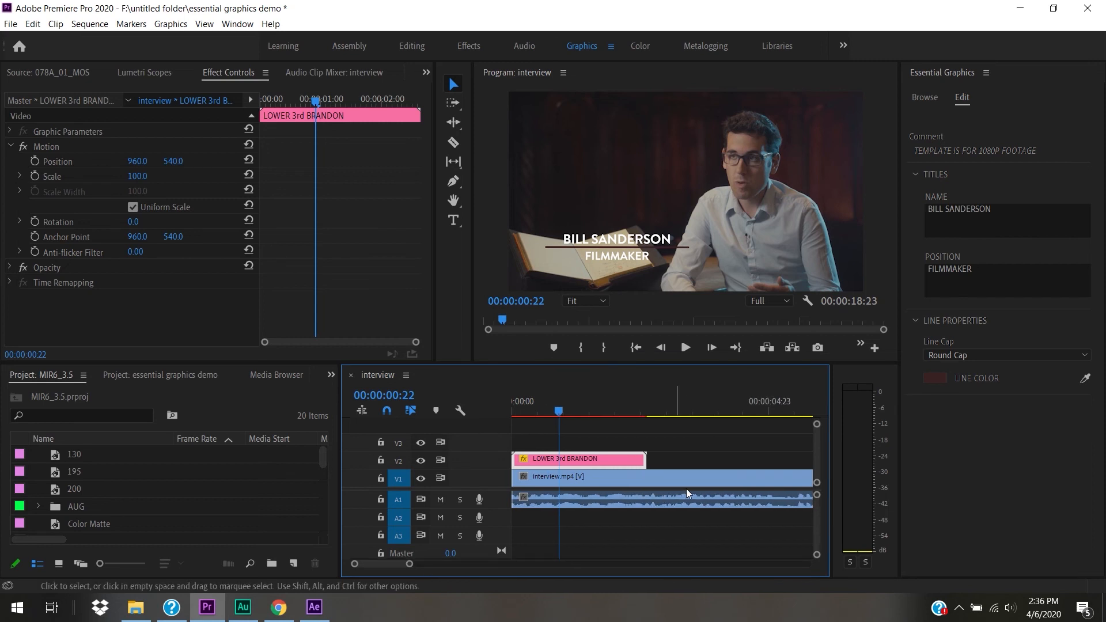
{"action": "left_click_drag", "start_coordinate": [651, 455], "coordinate": [571, 460]}
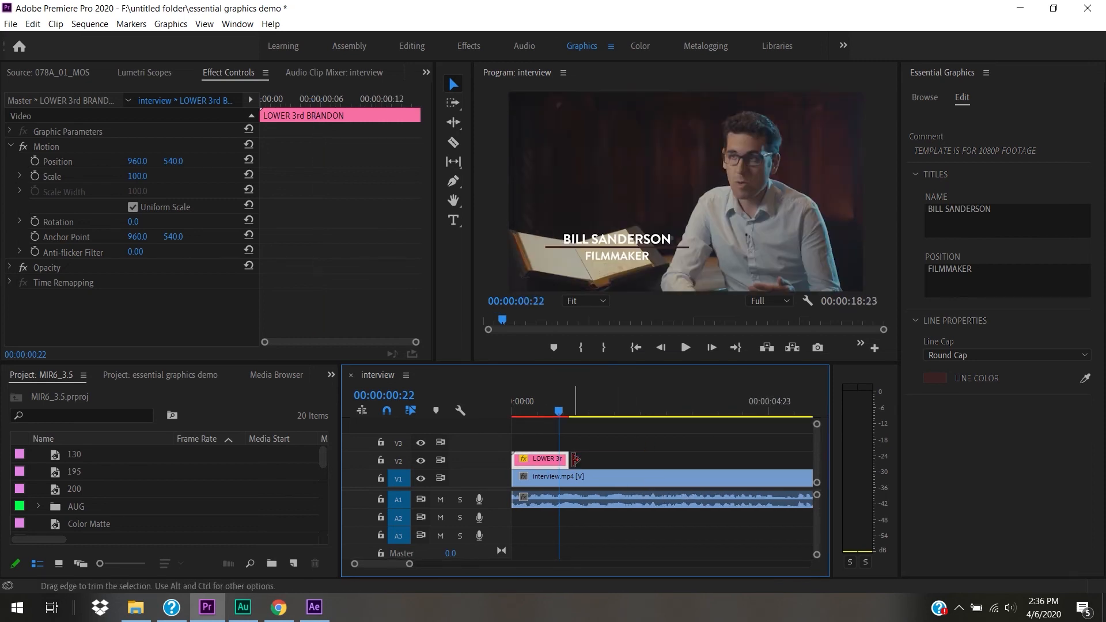
{"action": "key", "text": "Home"}
{"action": "key", "text": "space"}
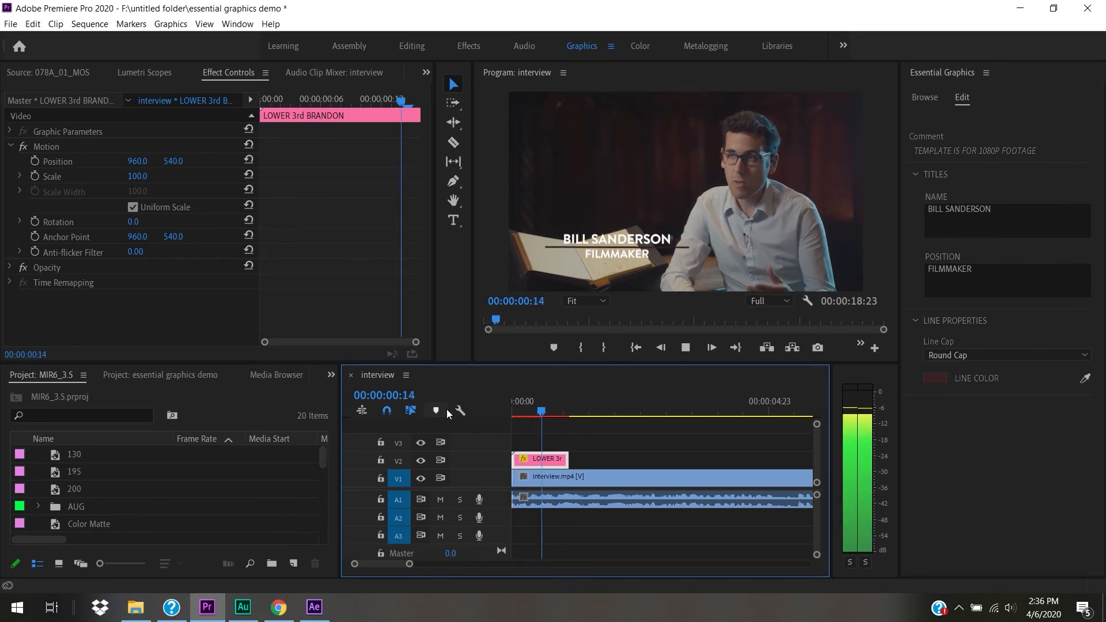
{"action": "key", "text": "space"}
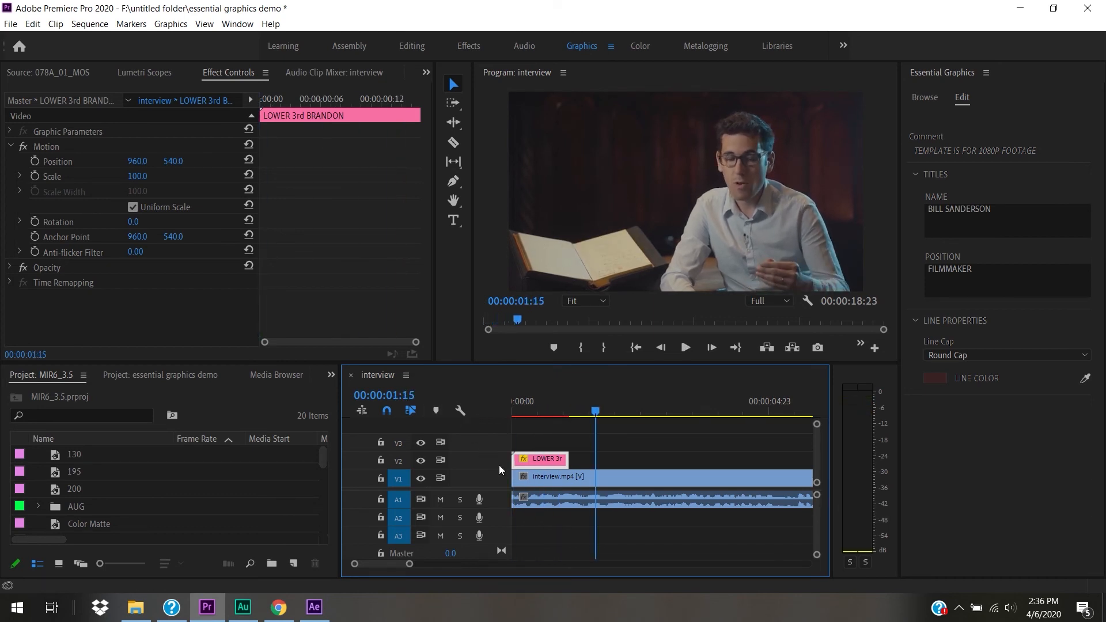
{"action": "left_click_drag", "start_coordinate": [570, 459], "coordinate": [646, 459]}
{"action": "key", "text": "Home"}
{"action": "key", "text": "space"}
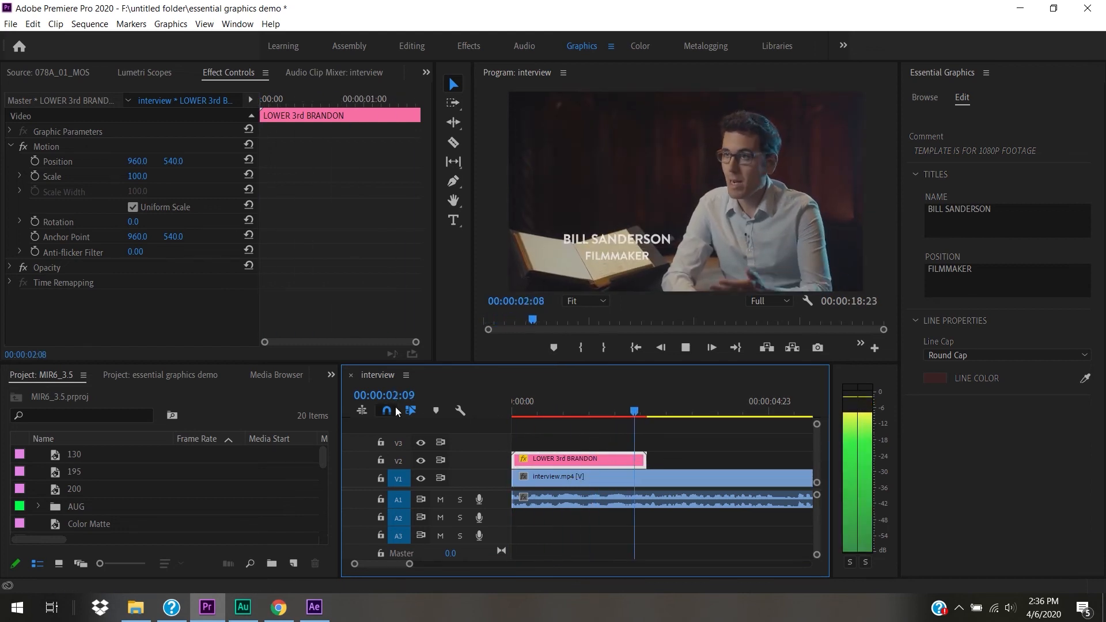
{"action": "key", "text": "space"}
- Razor-split the lower-third clip twice, move the last piece over the middle, and play it
{"action": "left_click_drag", "start_coordinate": [589, 403], "coordinate": [380, 430]}
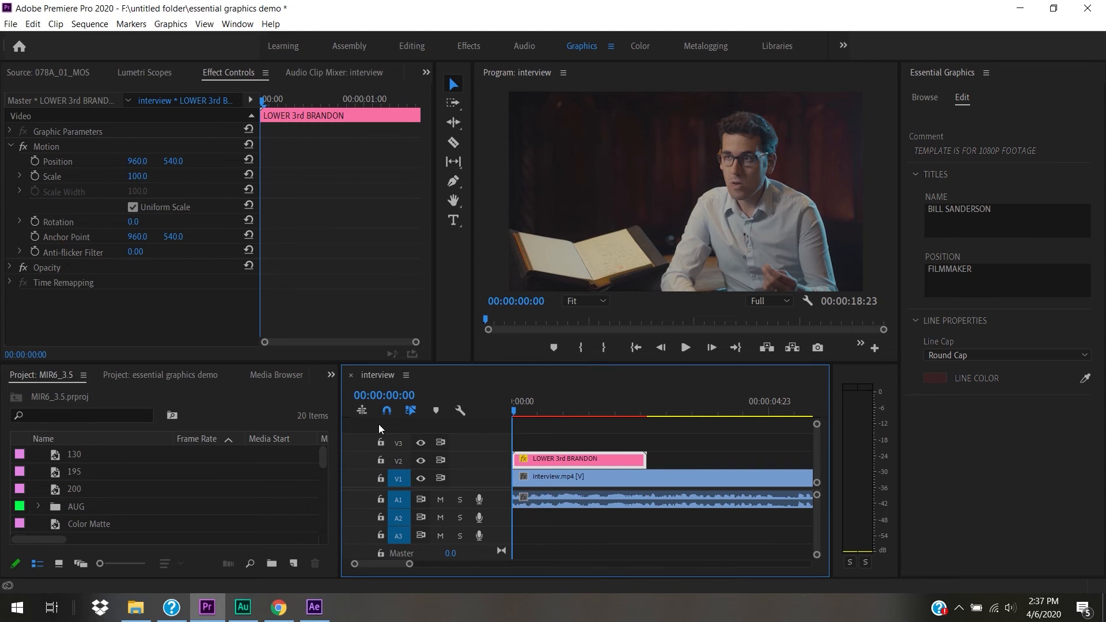
{"action": "left_click_drag", "start_coordinate": [526, 412], "coordinate": [563, 414]}
{"action": "key", "text": "c"}
{"action": "left_click", "coordinate": [559, 460]}
{"action": "left_click", "coordinate": [595, 460]}
{"action": "key", "text": "v"}
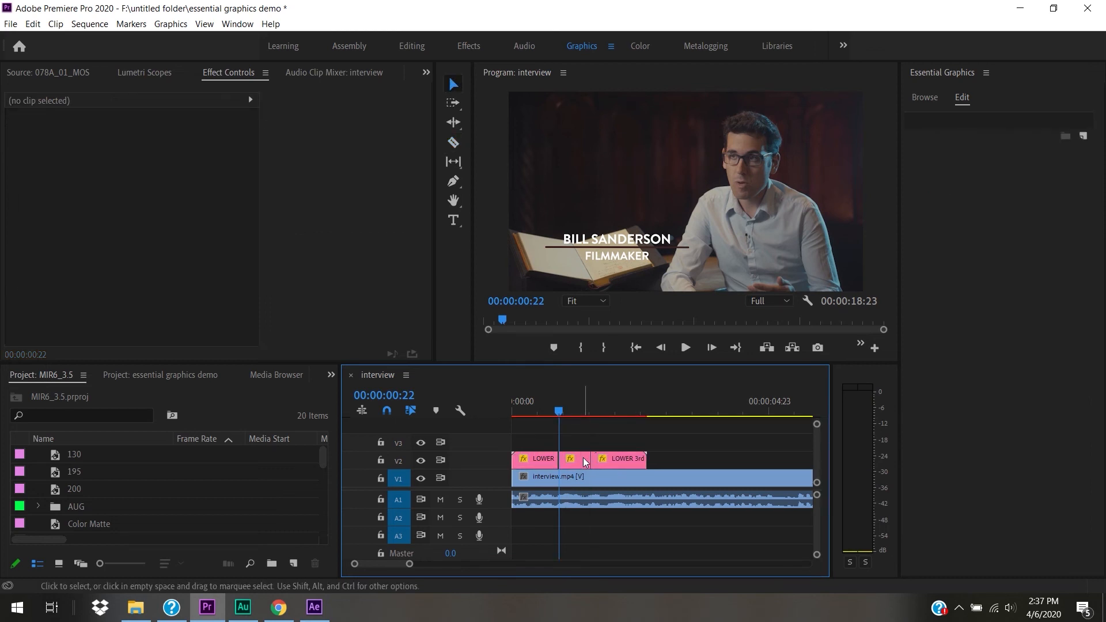
{"action": "left_click_drag", "start_coordinate": [614, 460], "coordinate": [582, 460]}
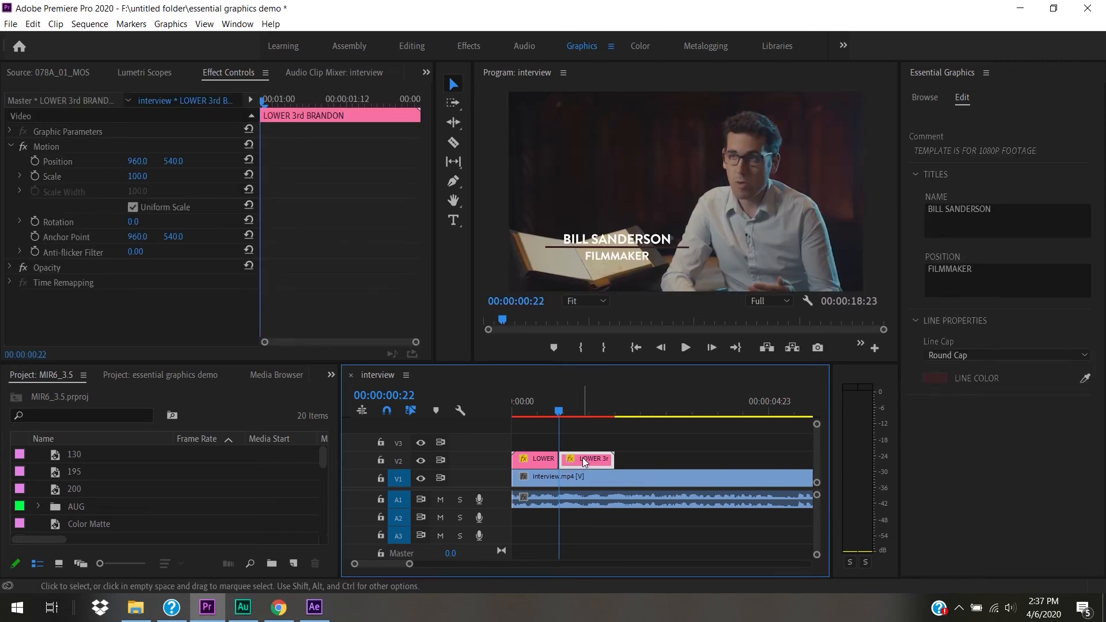
{"action": "key", "text": "space"}
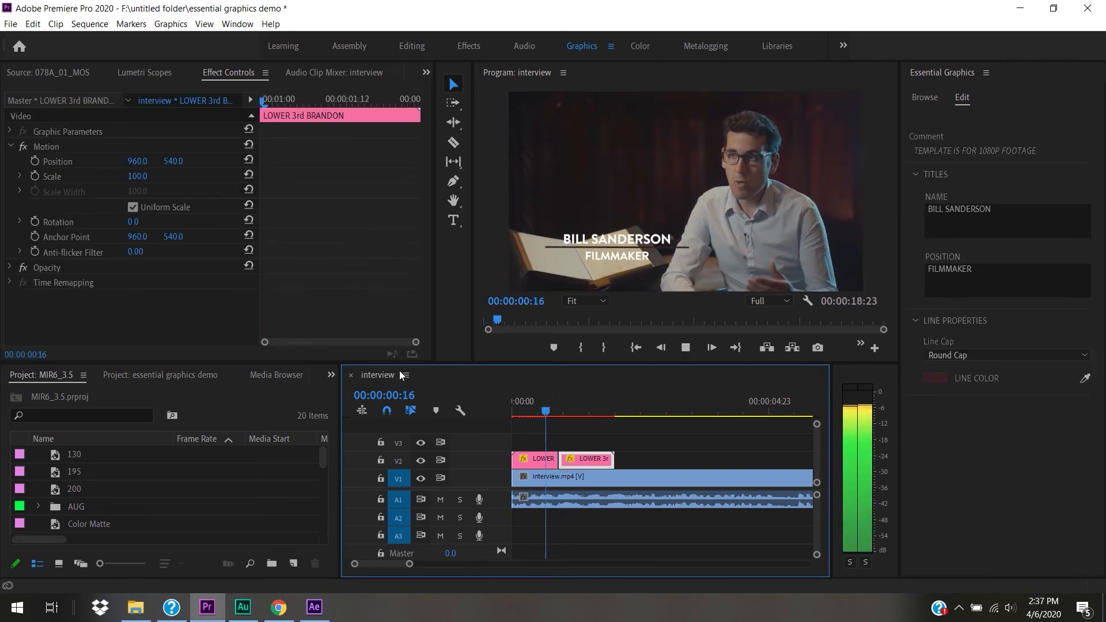
{"action": "key", "text": "space"}
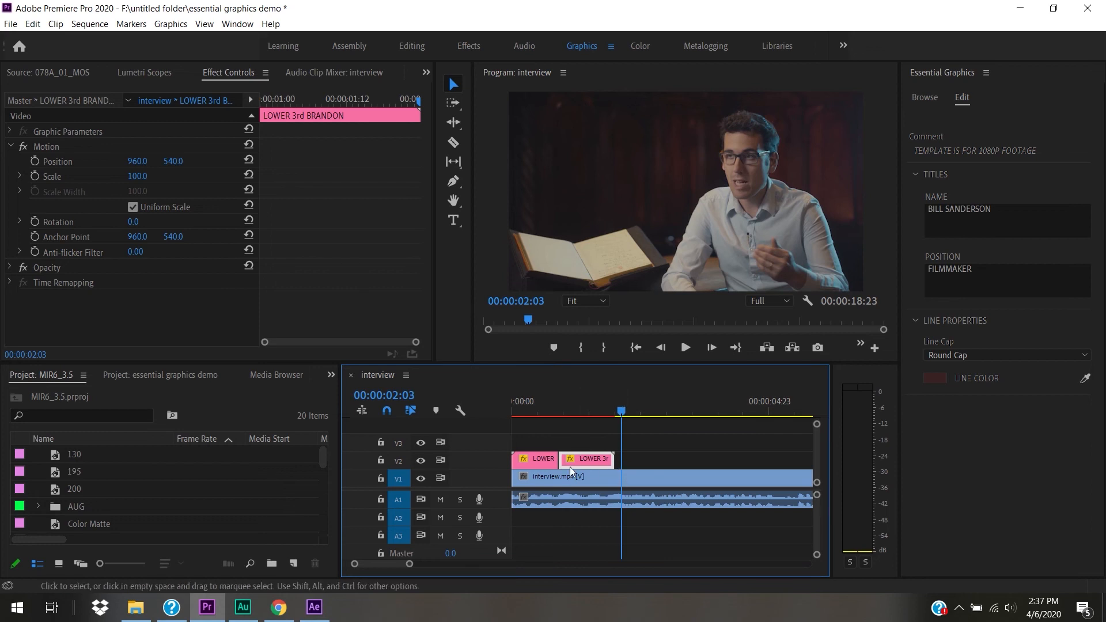
- Marquee-select both lower-third clips and delete them
{"action": "left_click", "coordinate": [625, 455]}
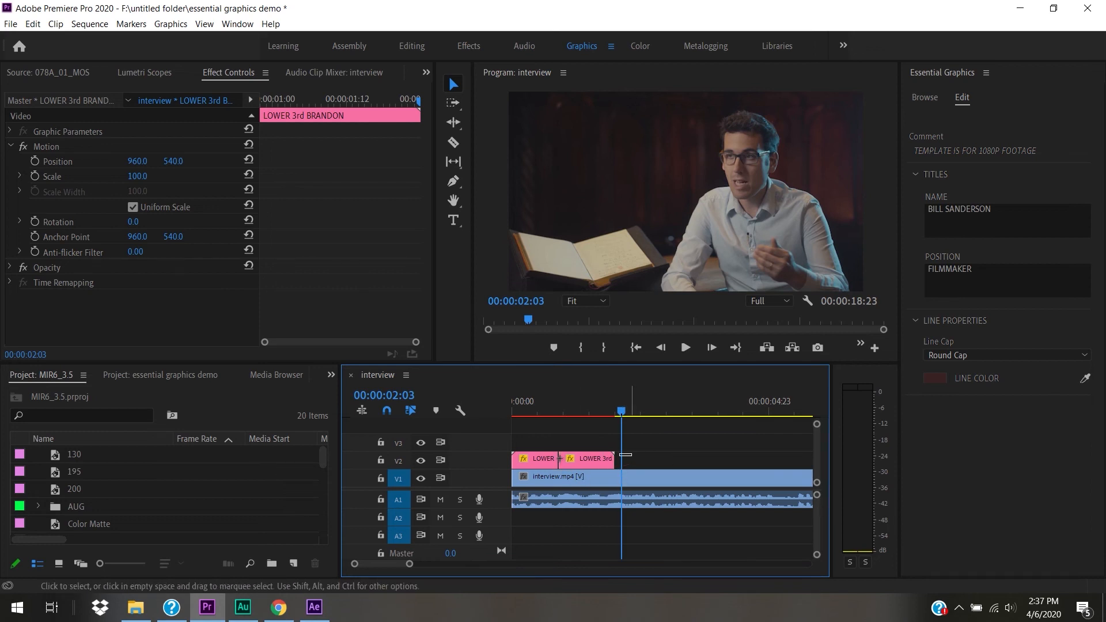
{"action": "left_click_drag", "start_coordinate": [626, 455], "coordinate": [504, 455]}
{"action": "key", "text": "Delete"}
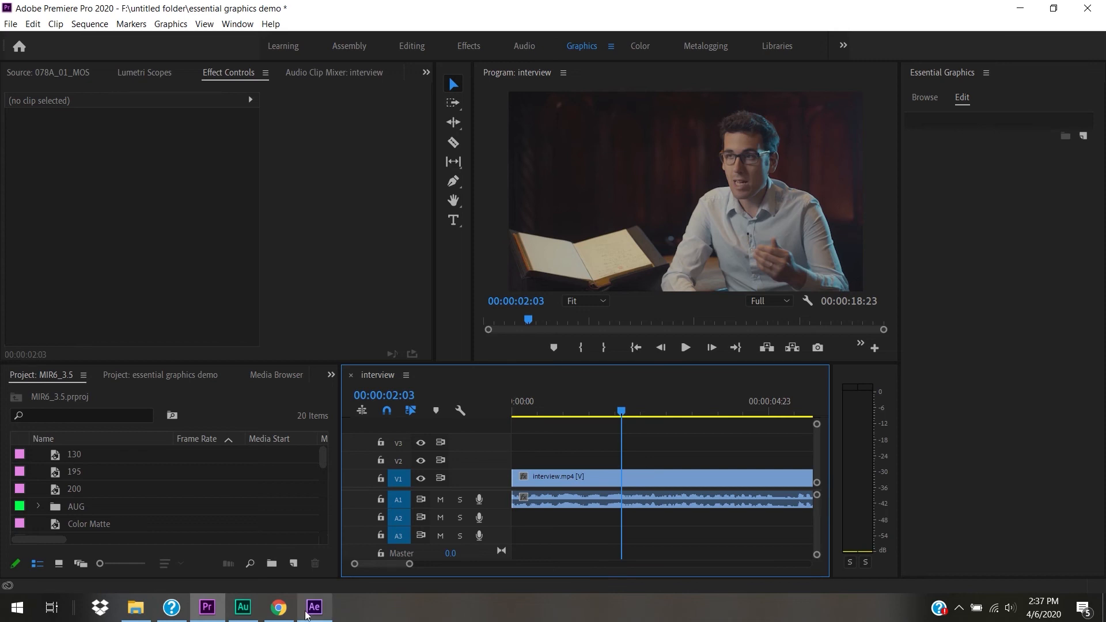
- Switch back to the INTERVIEW.aep project in After Effects via the taskbar
{"action": "left_click", "coordinate": [325, 610]}
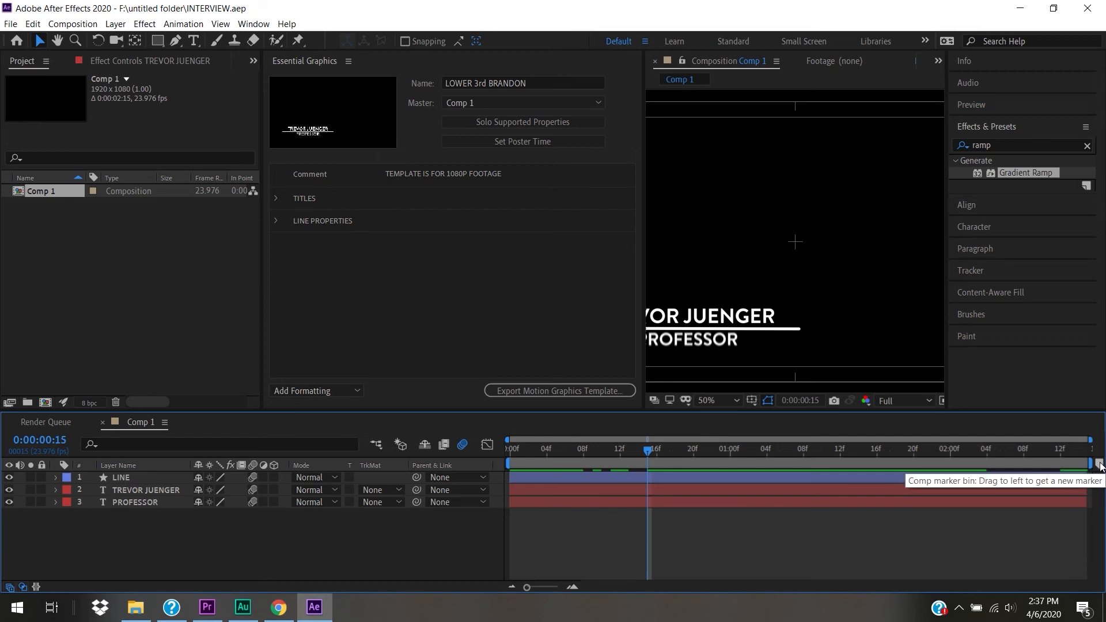
- Inspect the existing composition markers and drag them off Comp 1's timeline
{"action": "left_click_drag", "start_coordinate": [1101, 466], "coordinate": [833, 461]}
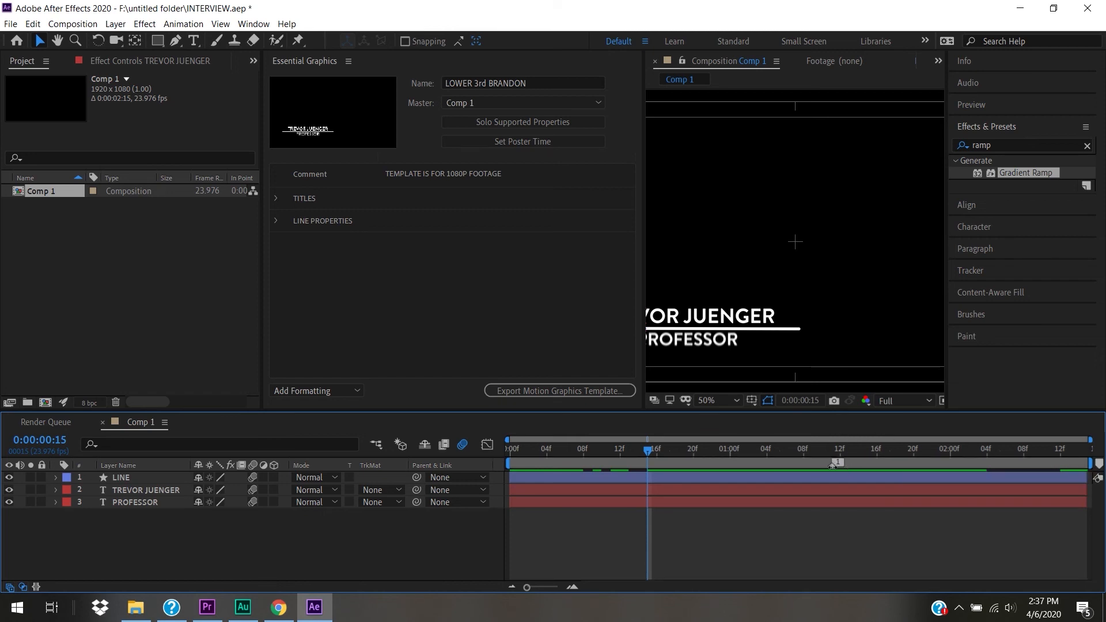
{"action": "key", "text": "k"}
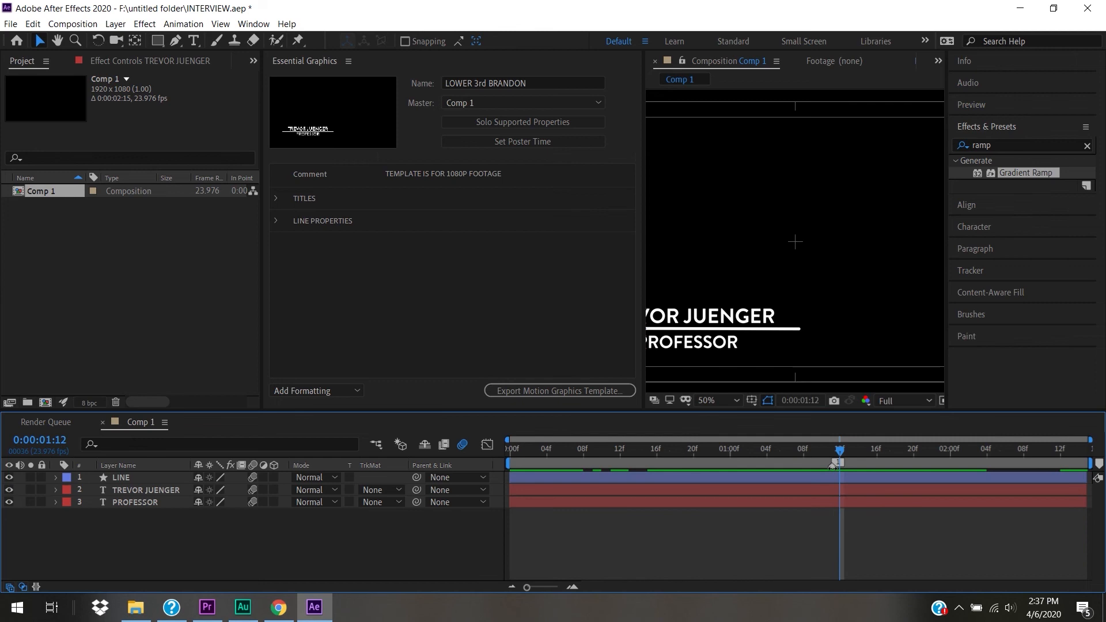
{"action": "double_click", "coordinate": [833, 465]}
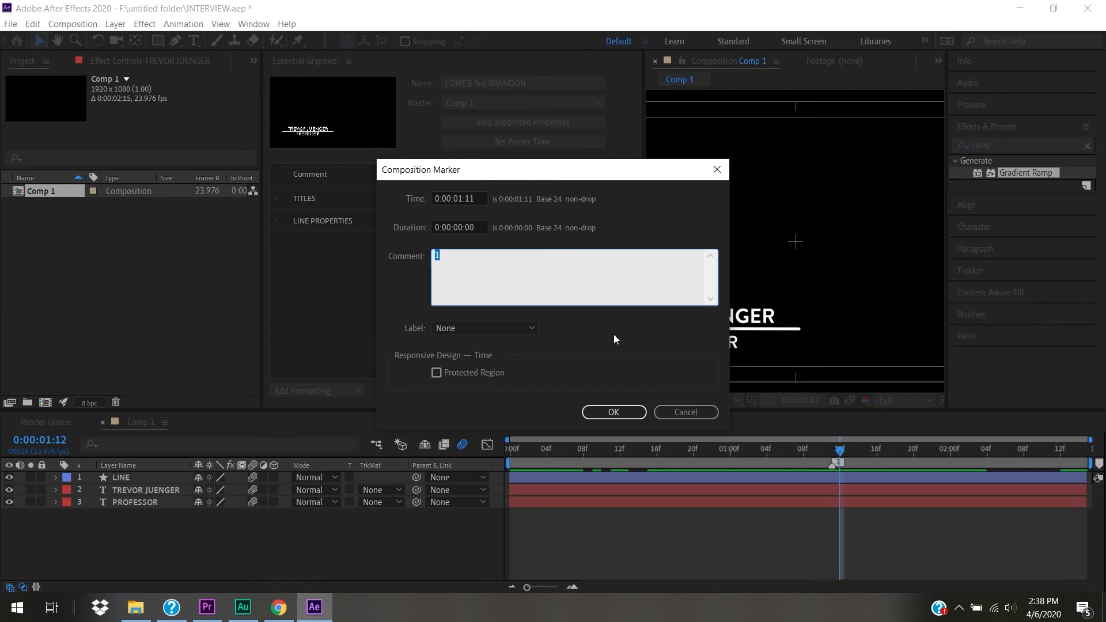
{"action": "left_click", "coordinate": [684, 414]}
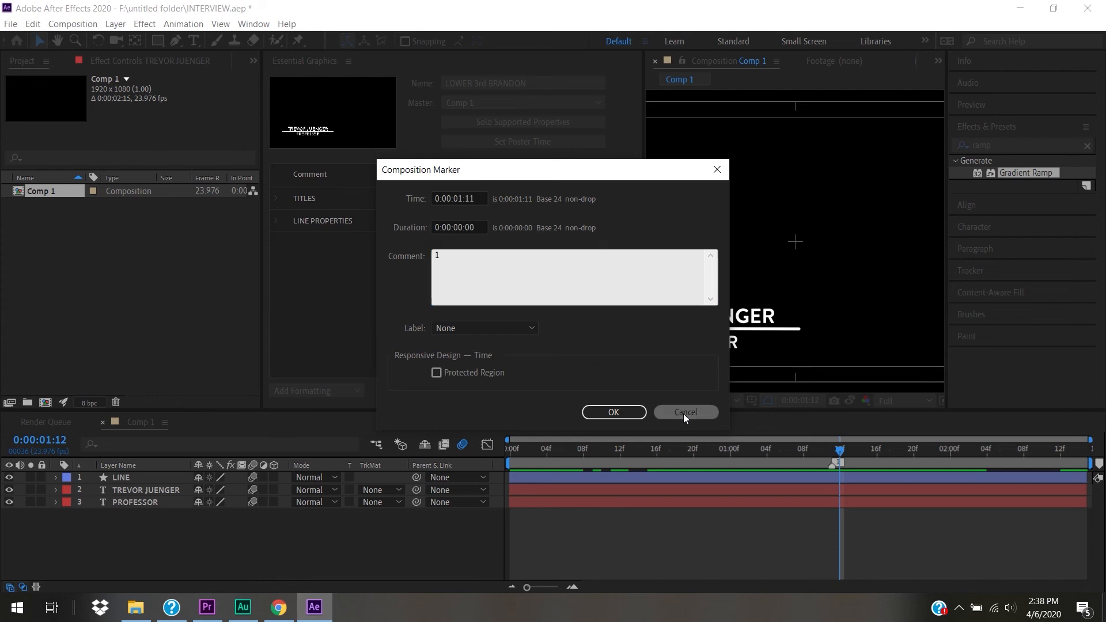
{"action": "mouse_move", "coordinate": [854, 463]}
{"action": "left_mouse_down"}
{"action": "mouse_move", "coordinate": [1099, 463]}
{"action": "mouse_move", "coordinate": [837, 464]}
{"action": "left_mouse_up"}
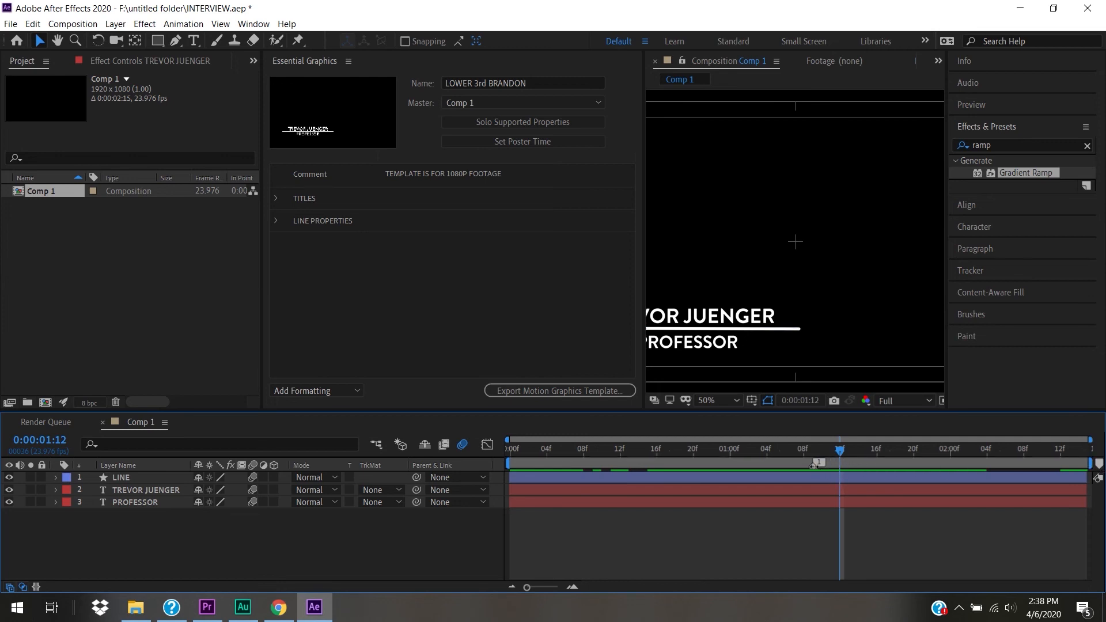
{"action": "double_click", "coordinate": [814, 465]}
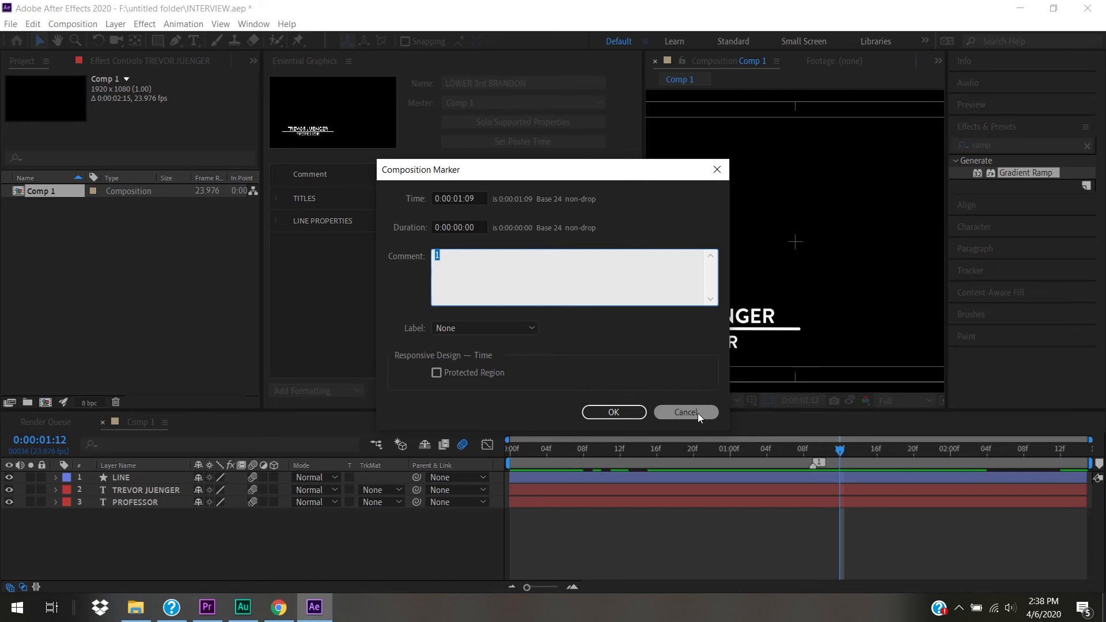
{"action": "left_click", "coordinate": [697, 413]}
{"action": "left_click_drag", "start_coordinate": [815, 464], "coordinate": [1099, 463]}
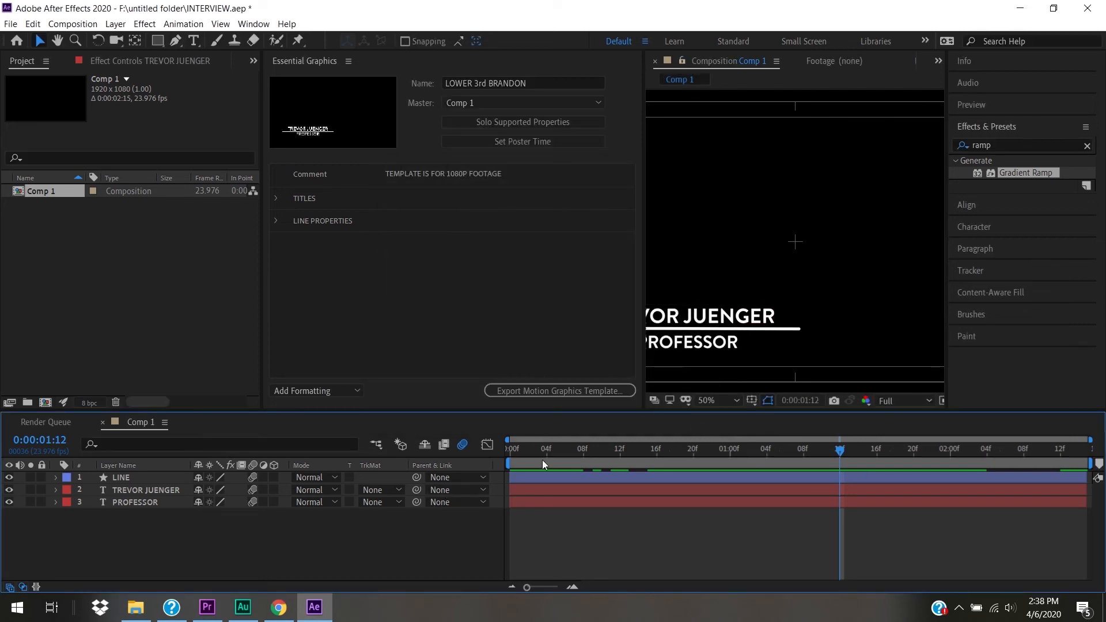
{"action": "key", "text": "Home"}
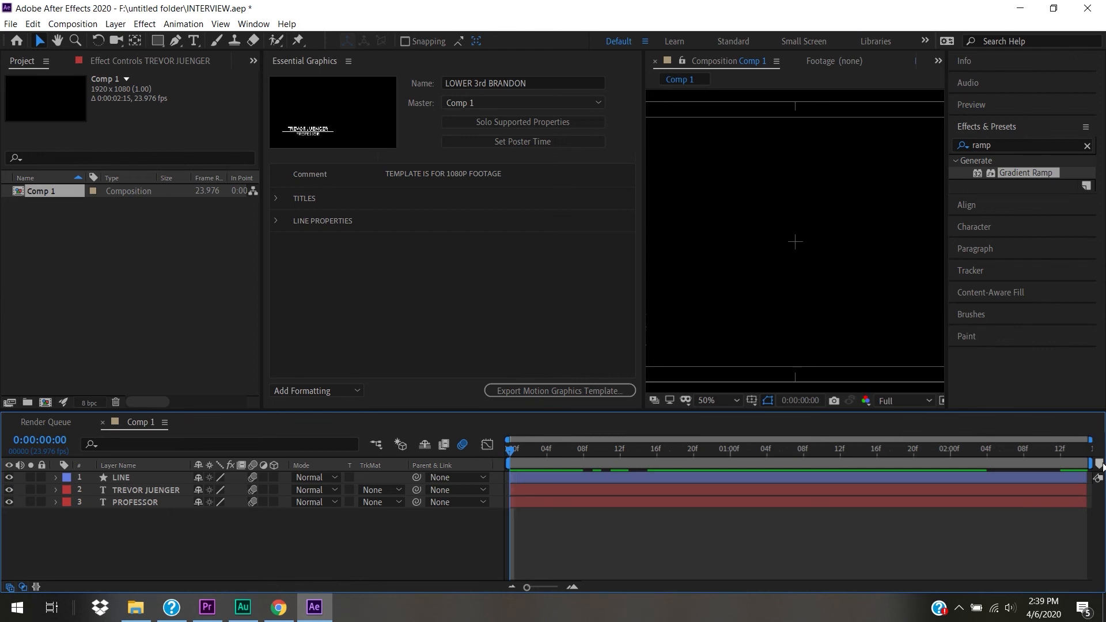
- Add a frame-0 marker with duration 18, comment INTRO, and Protected Region on
{"action": "mouse_move", "coordinate": [1099, 465]}
{"action": "left_mouse_down"}
{"action": "mouse_move", "coordinate": [587, 486]}
{"action": "mouse_move", "coordinate": [513, 455]}
{"action": "mouse_move", "coordinate": [591, 451]}
{"action": "mouse_move", "coordinate": [673, 465]}
{"action": "left_mouse_up"}
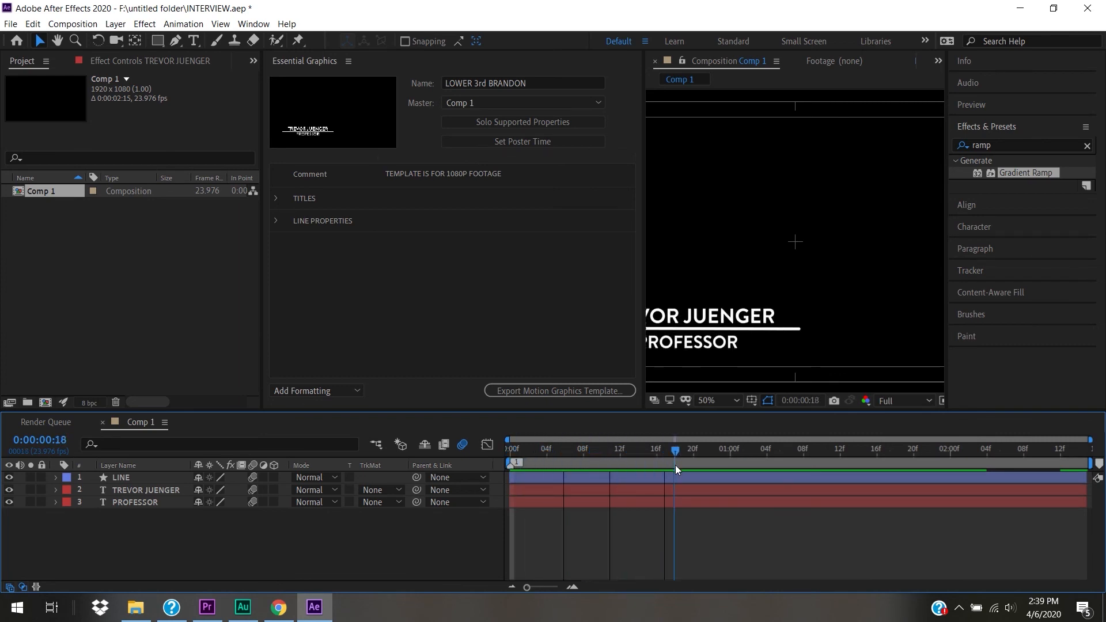
{"action": "double_click", "coordinate": [510, 466]}
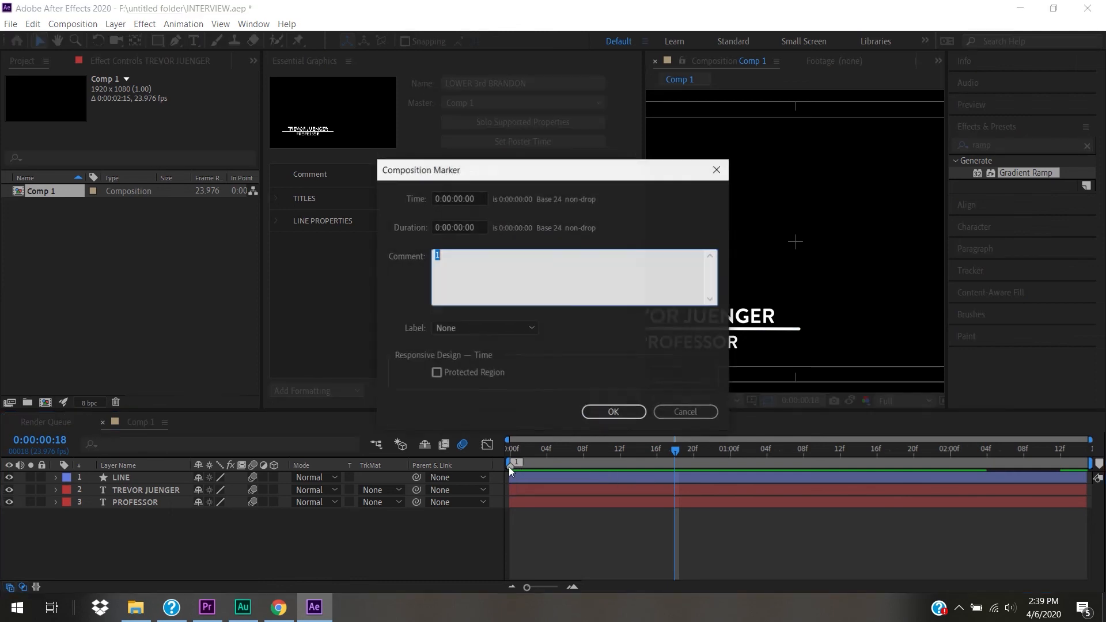
{"action": "double_click", "coordinate": [466, 226]}
{"action": "type", "text": "18"}
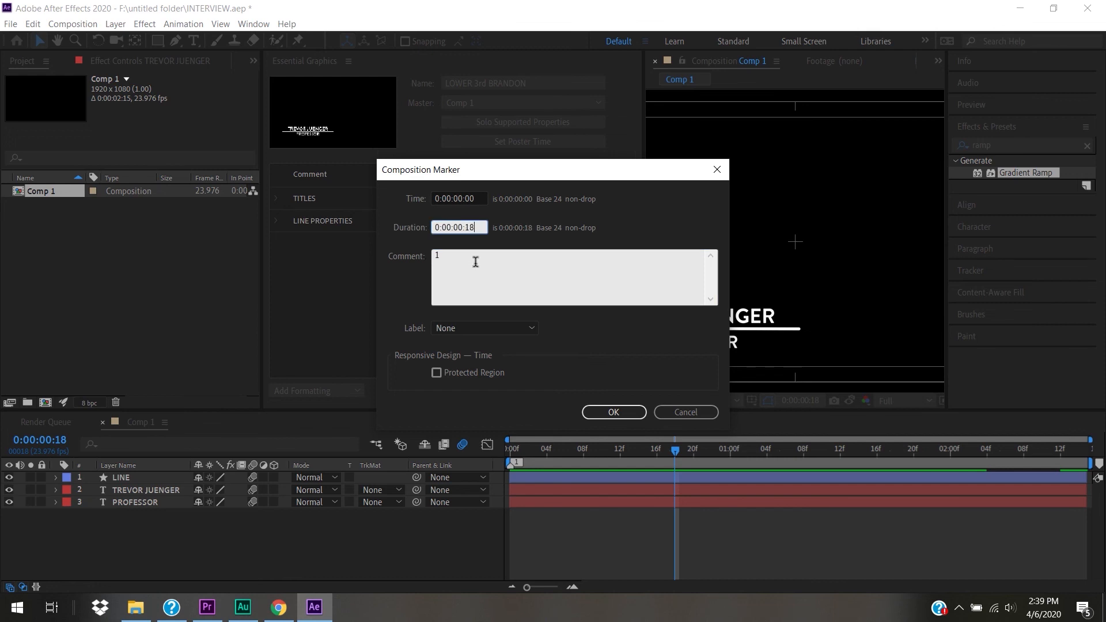
{"action": "key", "text": "Tab"}
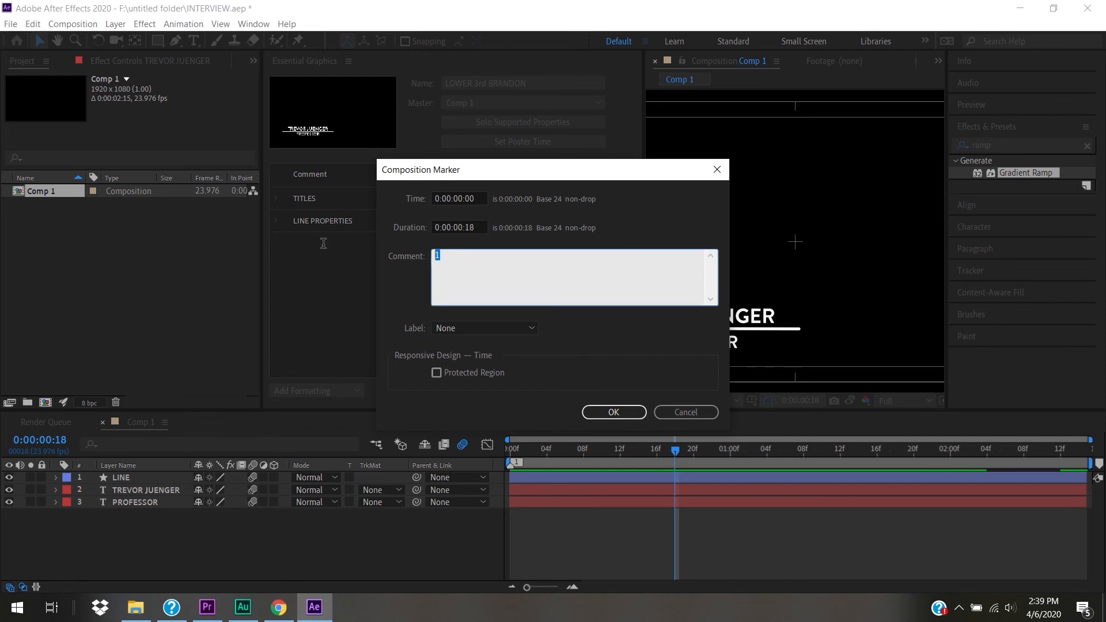
{"action": "type", "text": "INTRO"}
{"action": "left_click", "coordinate": [487, 375]}
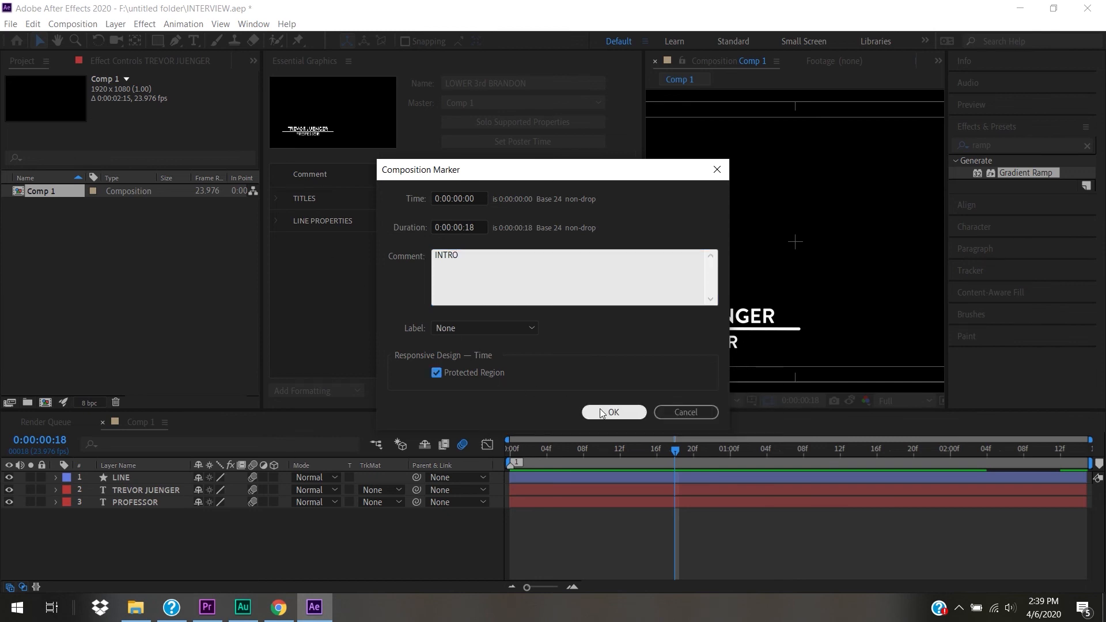
{"action": "left_click", "coordinate": [603, 413]}
- Place a new composition marker at 0:00:02:03
{"action": "mouse_move", "coordinate": [540, 452]}
{"action": "left_mouse_down"}
{"action": "mouse_move", "coordinate": [504, 449]}
{"action": "mouse_move", "coordinate": [618, 448]}
{"action": "mouse_move", "coordinate": [1046, 491]}
{"action": "mouse_move", "coordinate": [965, 493]}
{"action": "mouse_move", "coordinate": [984, 496]}
{"action": "left_mouse_up"}
{"action": "left_click_drag", "start_coordinate": [1099, 464], "coordinate": [1044, 464]}
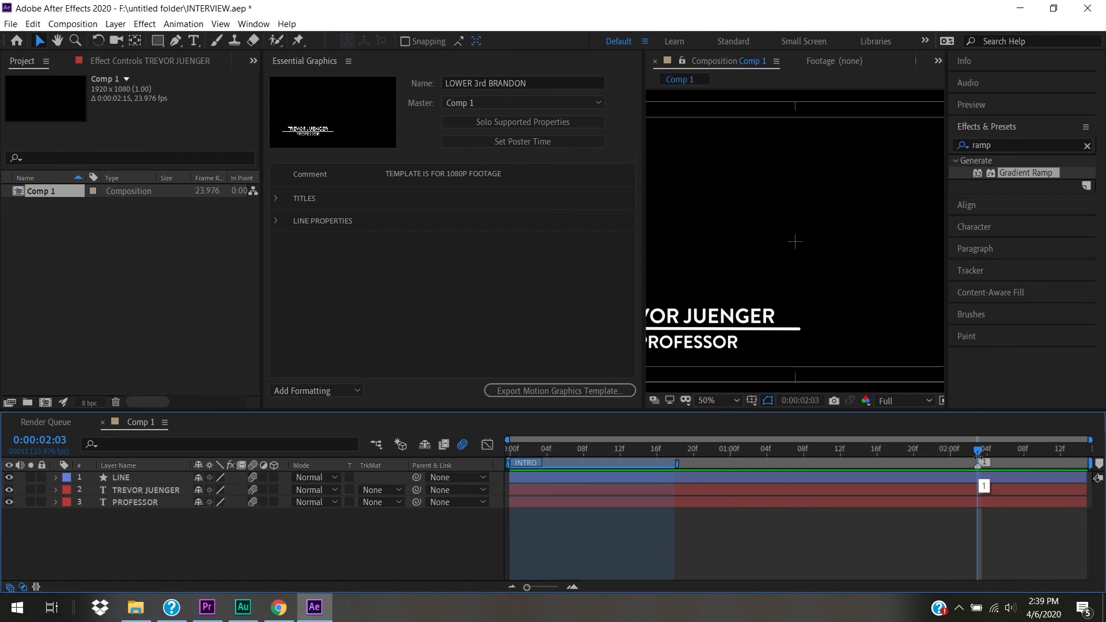
{"action": "mouse_move", "coordinate": [981, 451]}
{"action": "left_mouse_down"}
{"action": "mouse_move", "coordinate": [1105, 460]}
{"action": "mouse_move", "coordinate": [981, 457]}
{"action": "left_mouse_up"}
- Set the marker to 11 frames, comment OUTRO, Protected Region on, Sea Foam label
{"action": "double_click", "coordinate": [980, 458]}
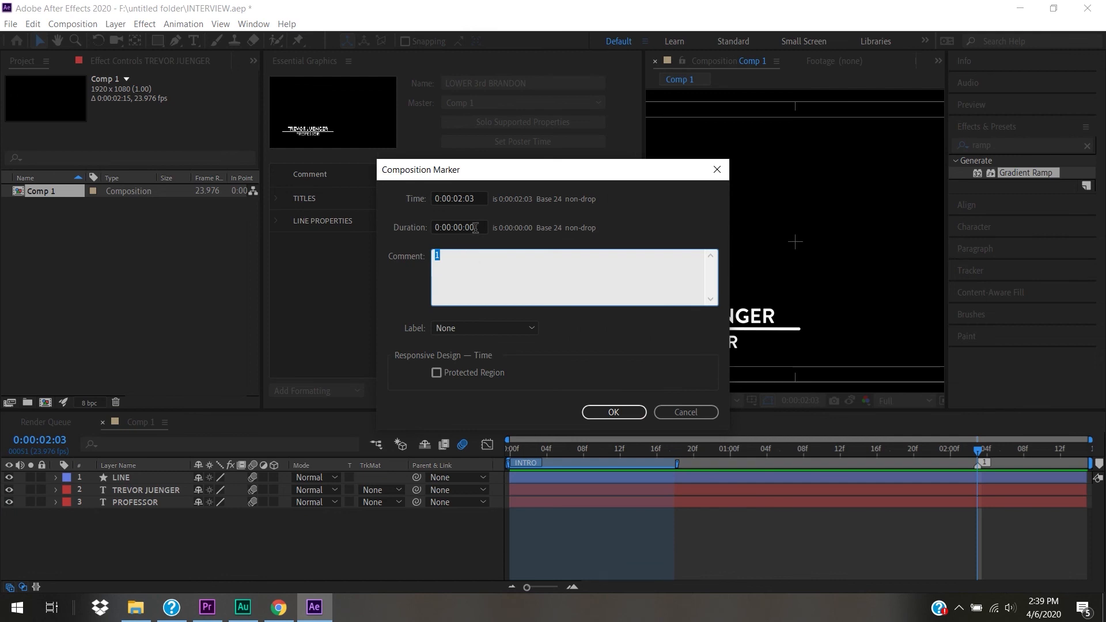
{"action": "left_click_drag", "start_coordinate": [474, 228], "coordinate": [464, 227]}
{"action": "type", "text": "11"}
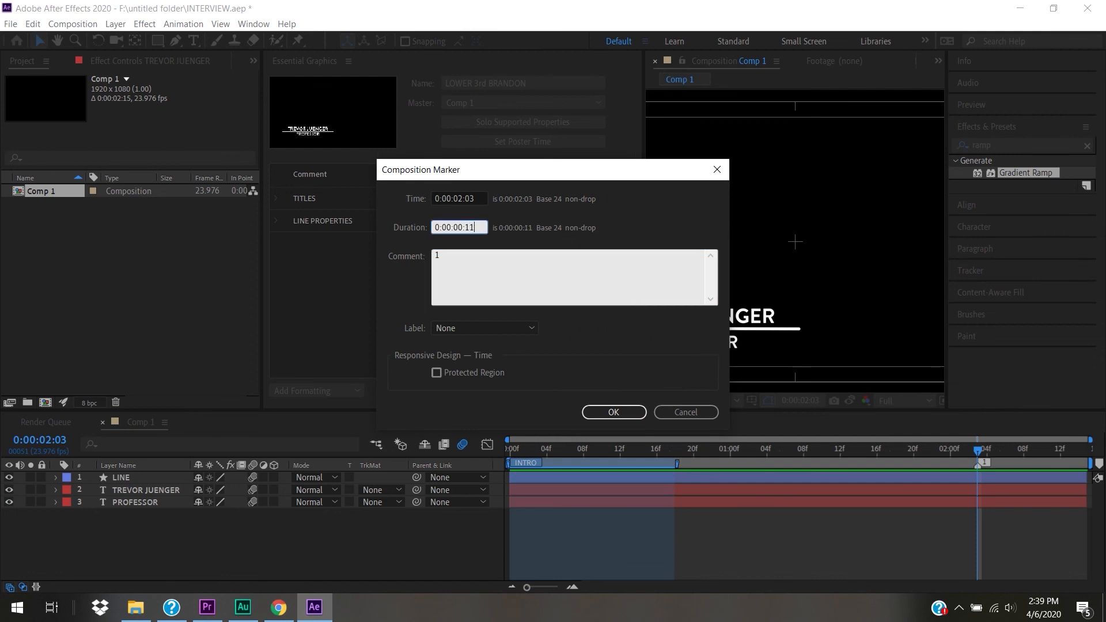
{"action": "left_click", "coordinate": [485, 272]}
{"action": "double_click", "coordinate": [486, 271]}
{"action": "type", "text": "OUTRO"}
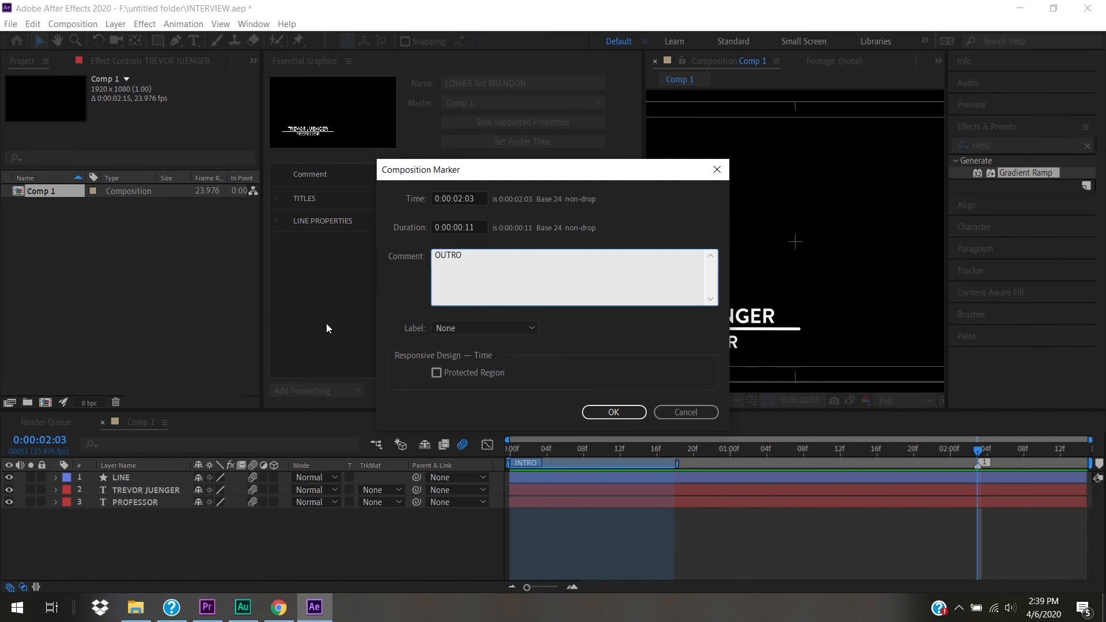
{"action": "left_click", "coordinate": [438, 373]}
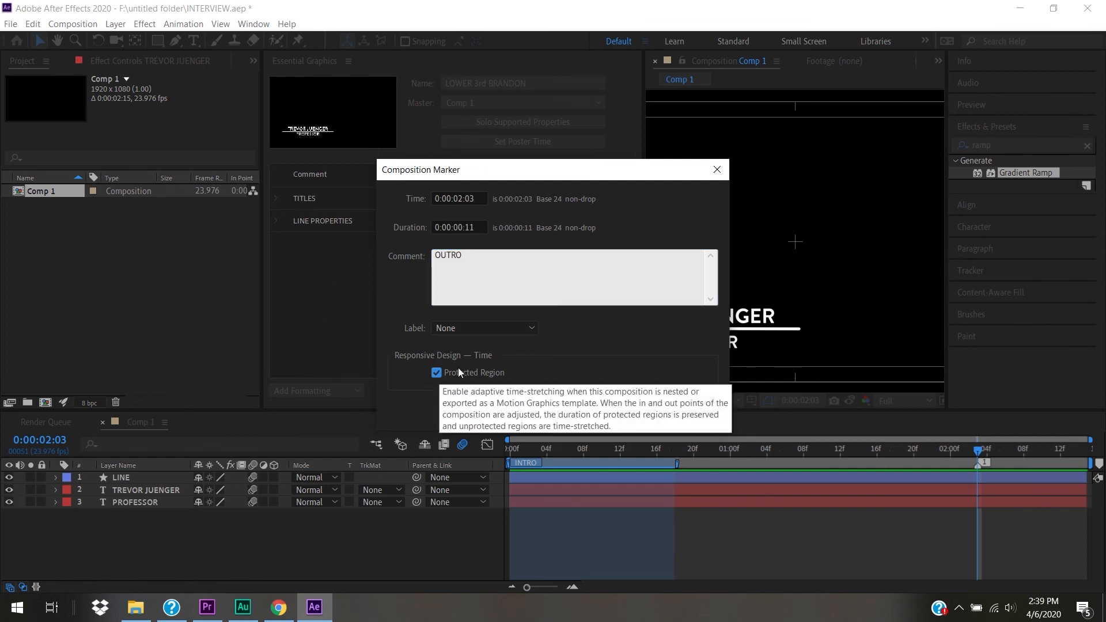
{"action": "left_click", "coordinate": [475, 326]}
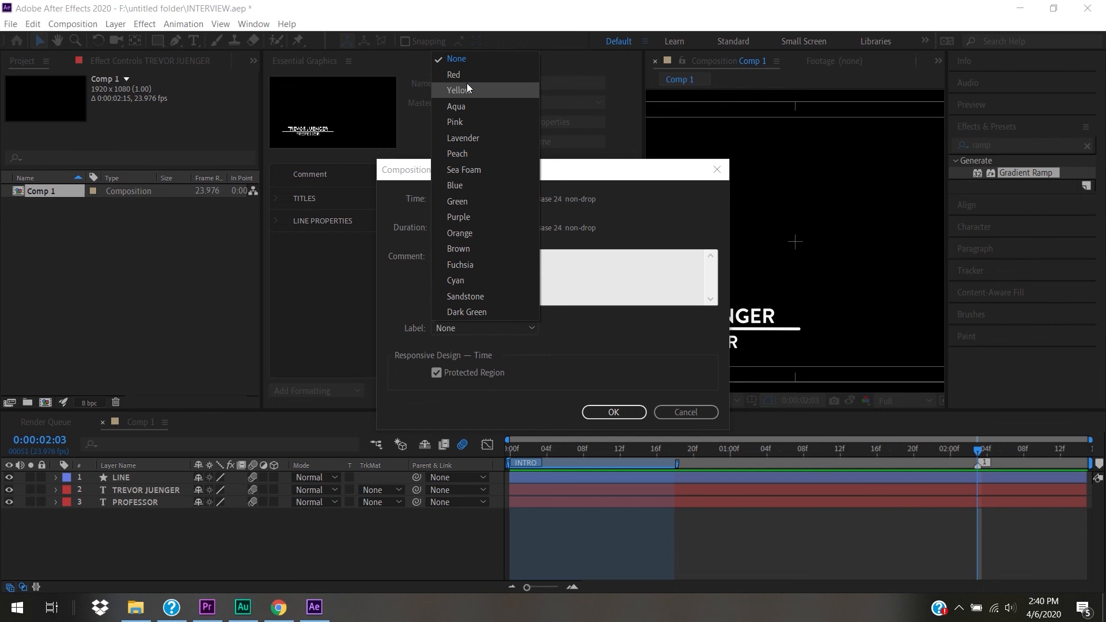
{"action": "left_click", "coordinate": [478, 168]}
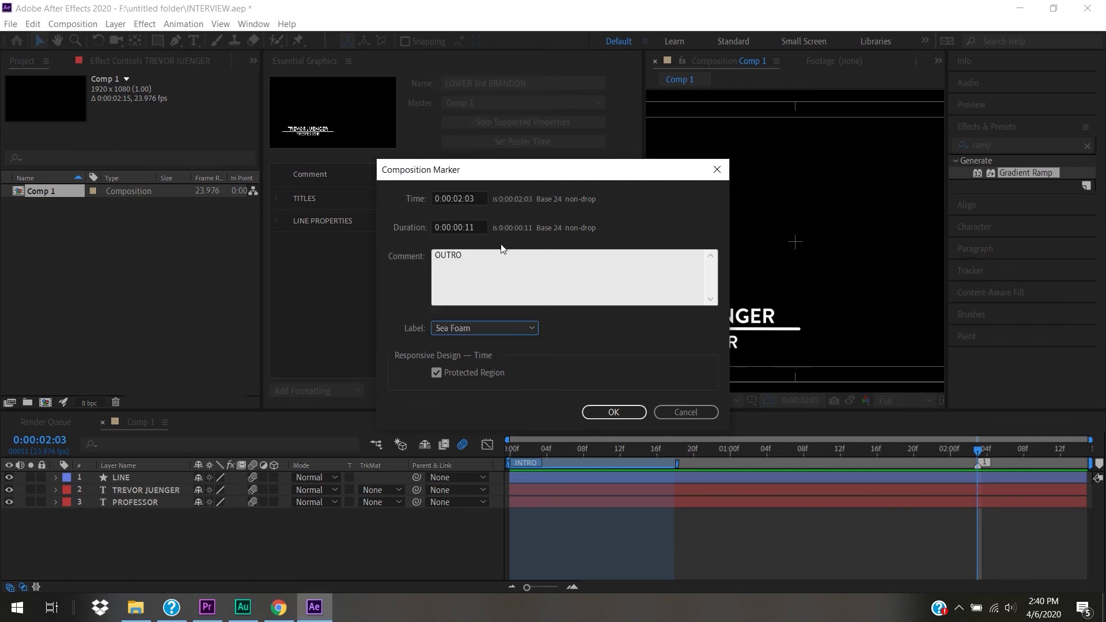
{"action": "left_click", "coordinate": [614, 412]}
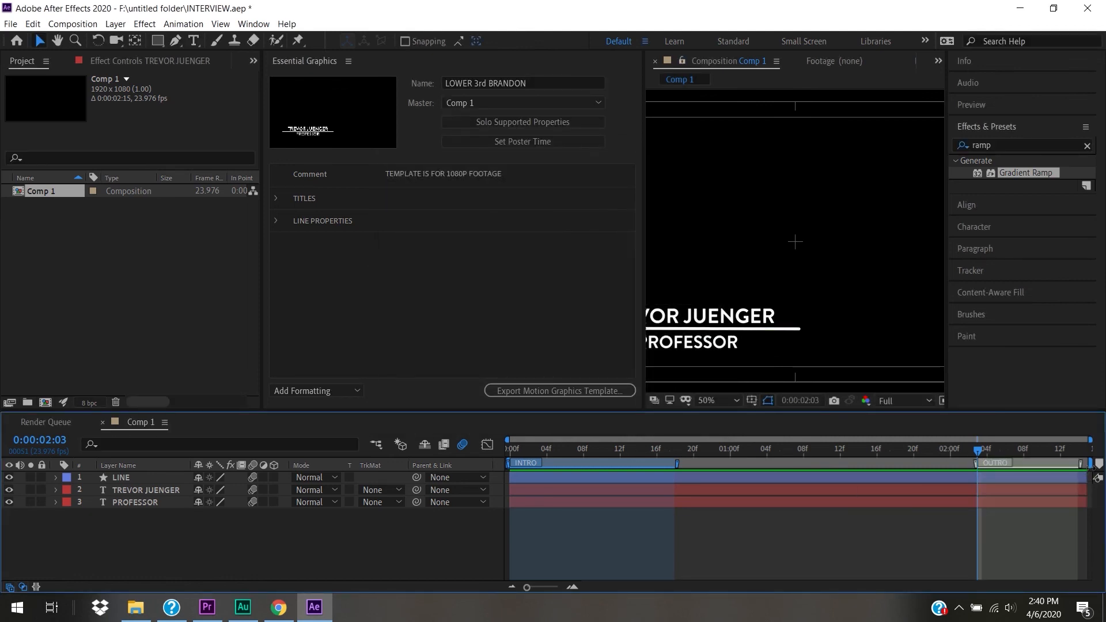
- Adjust the OUTRO marker's start and end handles so its span ends at the comp's last frame
{"action": "key", "text": "End"}
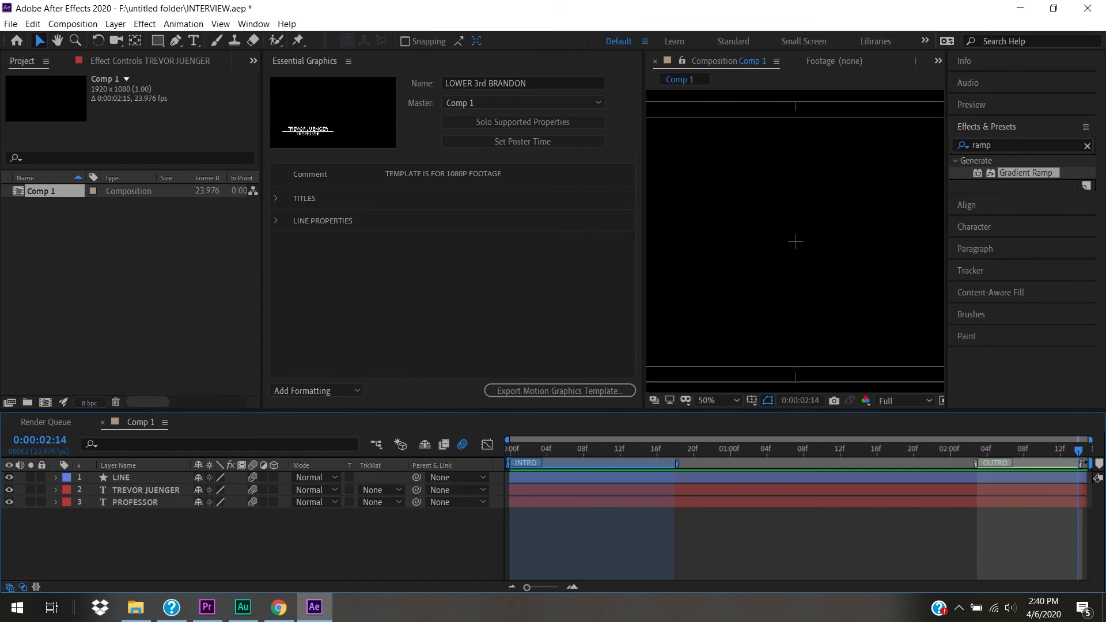
{"action": "left_click_drag", "start_coordinate": [1082, 464], "coordinate": [1094, 464]}
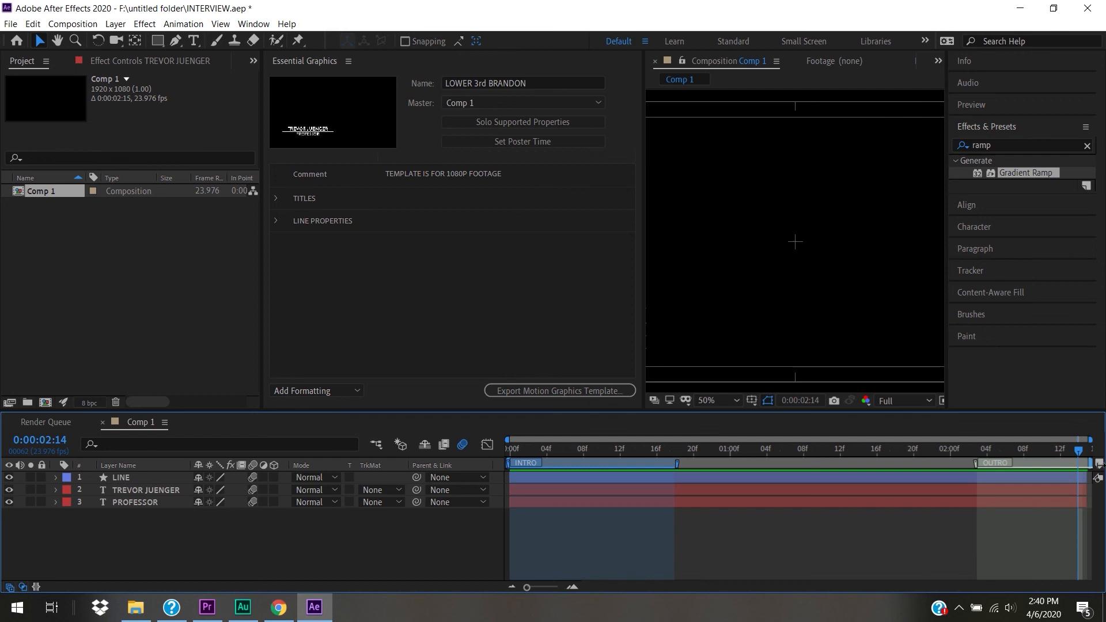
{"action": "mouse_move", "coordinate": [663, 450]}
{"action": "left_mouse_down"}
{"action": "mouse_move", "coordinate": [615, 451]}
{"action": "mouse_move", "coordinate": [704, 465]}
{"action": "mouse_move", "coordinate": [678, 466]}
{"action": "left_mouse_up"}
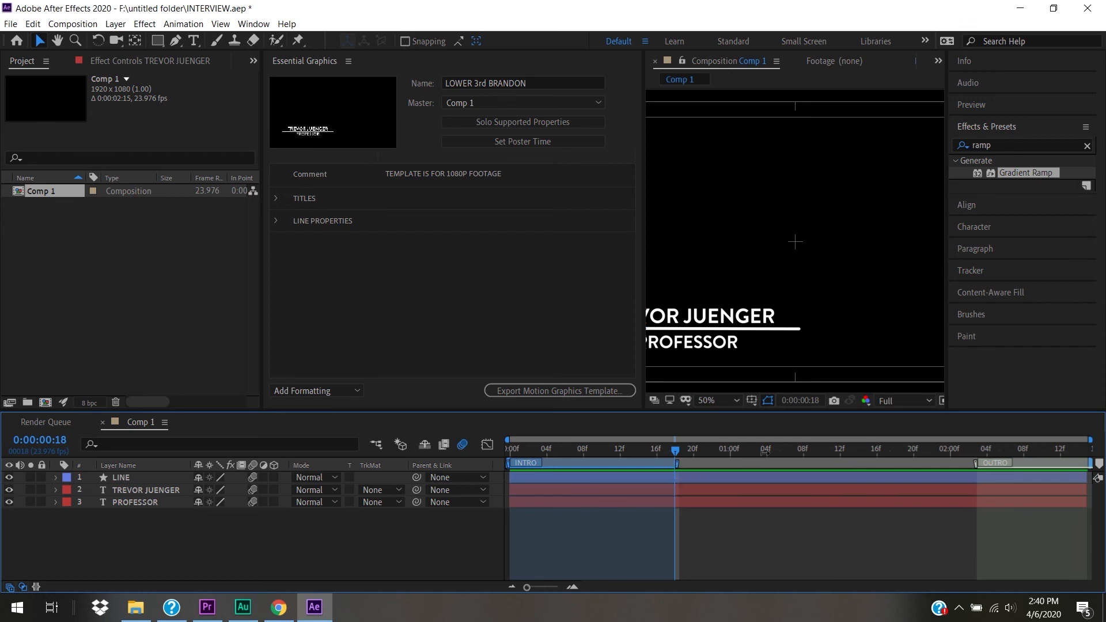
{"action": "mouse_move", "coordinate": [980, 464]}
{"action": "left_mouse_down"}
{"action": "mouse_move", "coordinate": [937, 475]}
{"action": "mouse_move", "coordinate": [988, 479]}
{"action": "left_mouse_up"}
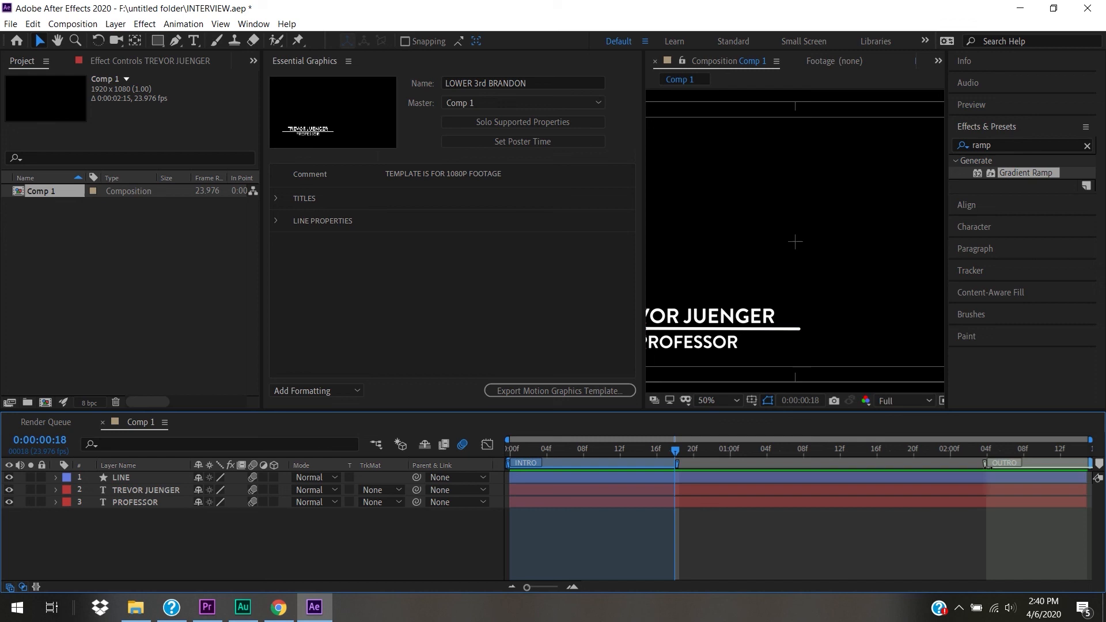
{"action": "left_click_drag", "start_coordinate": [987, 464], "coordinate": [931, 470]}
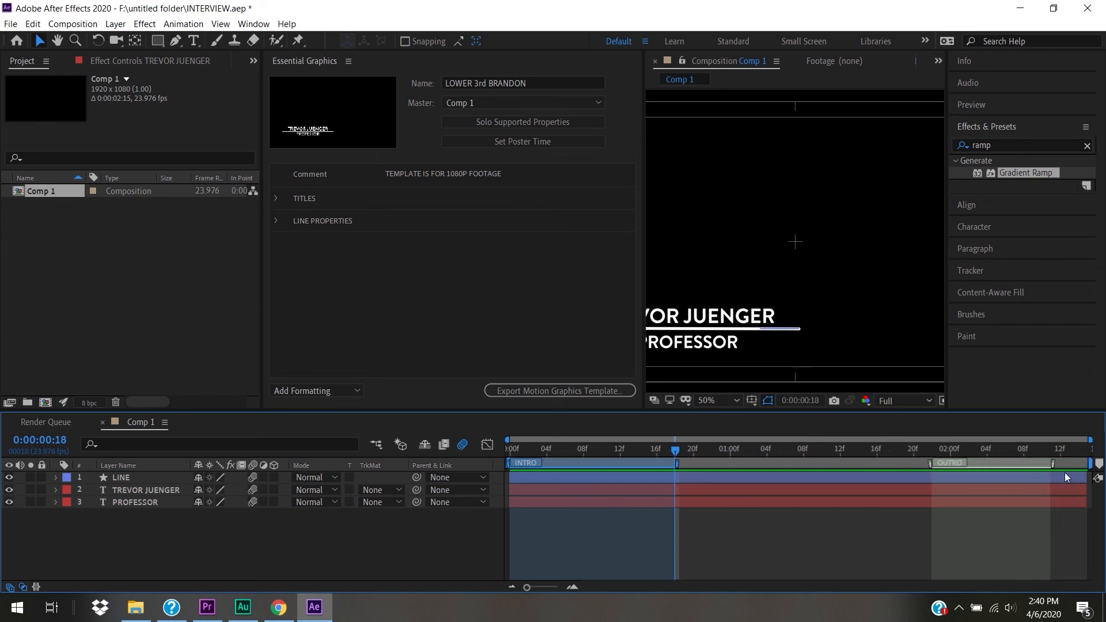
{"action": "mouse_move", "coordinate": [1053, 465]}
{"action": "left_mouse_down"}
{"action": "mouse_move", "coordinate": [1082, 465]}
{"action": "mouse_move", "coordinate": [1034, 463]}
{"action": "left_mouse_up"}
{"action": "left_click_drag", "start_coordinate": [932, 468], "coordinate": [991, 468]}
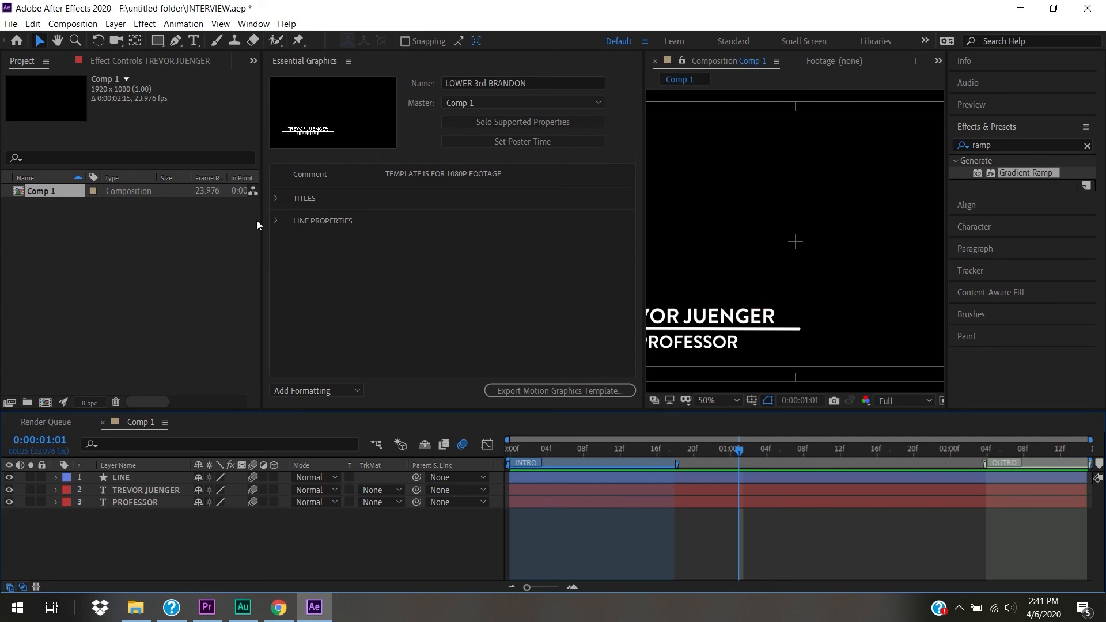
{"action": "left_click", "coordinate": [52, 190]}
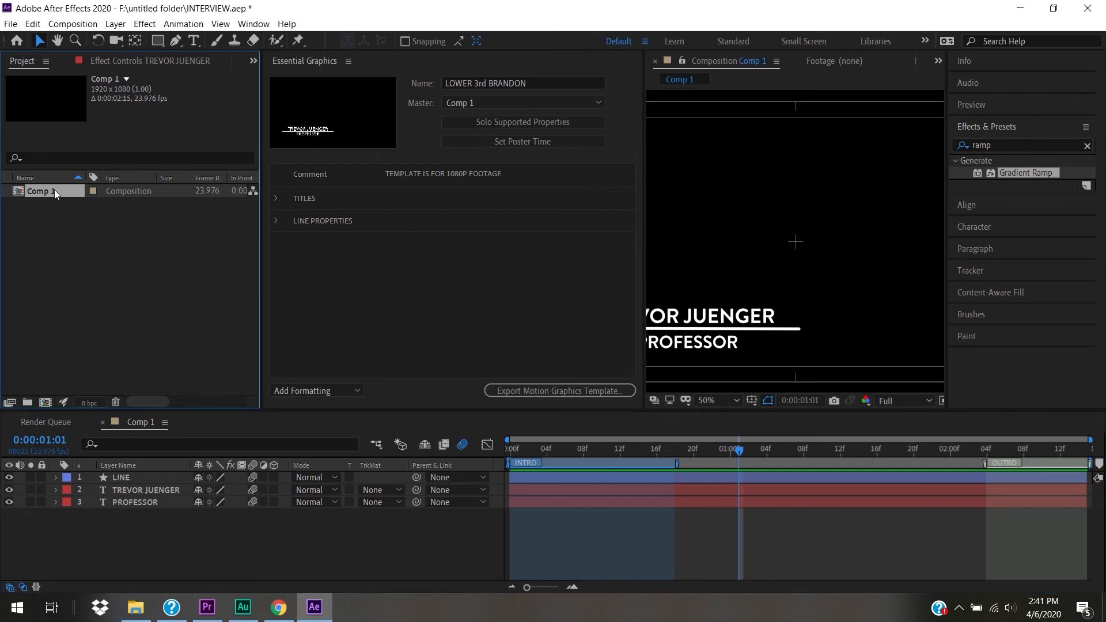
{"action": "left_click", "coordinate": [64, 222]}
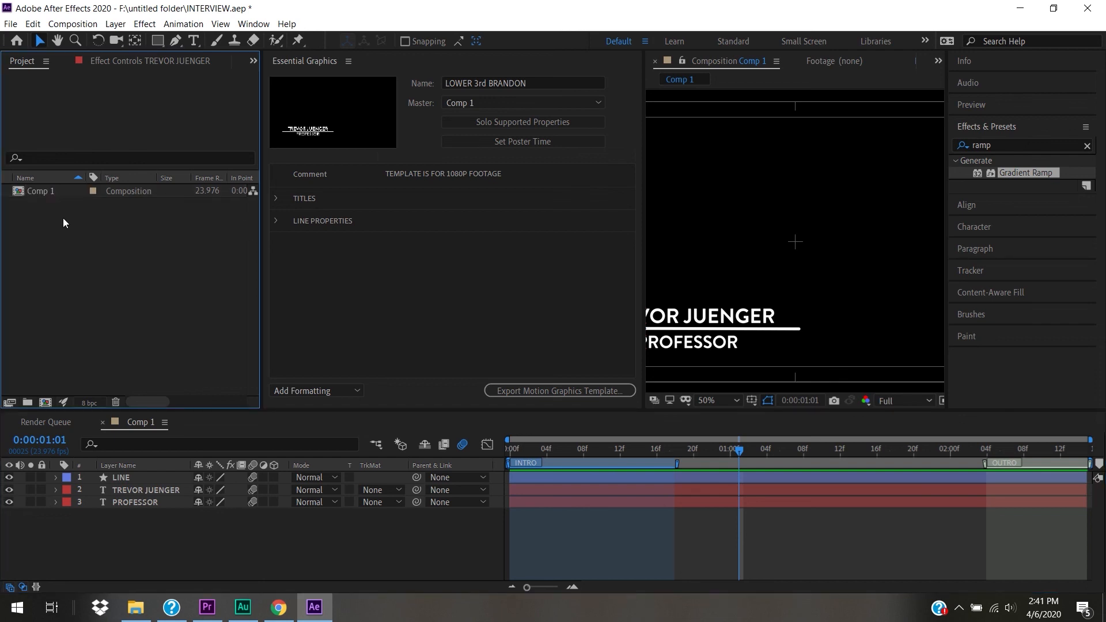
{"action": "left_click", "coordinate": [42, 192]}
{"action": "left_click_drag", "start_coordinate": [39, 193], "coordinate": [46, 399]}
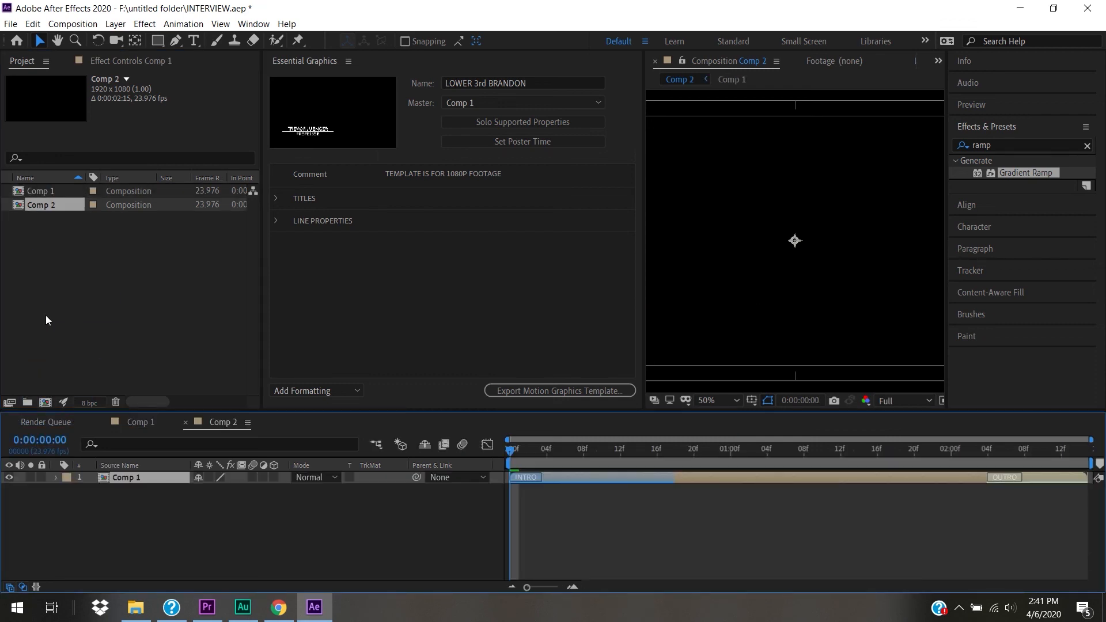
{"action": "left_click", "coordinate": [45, 189]}
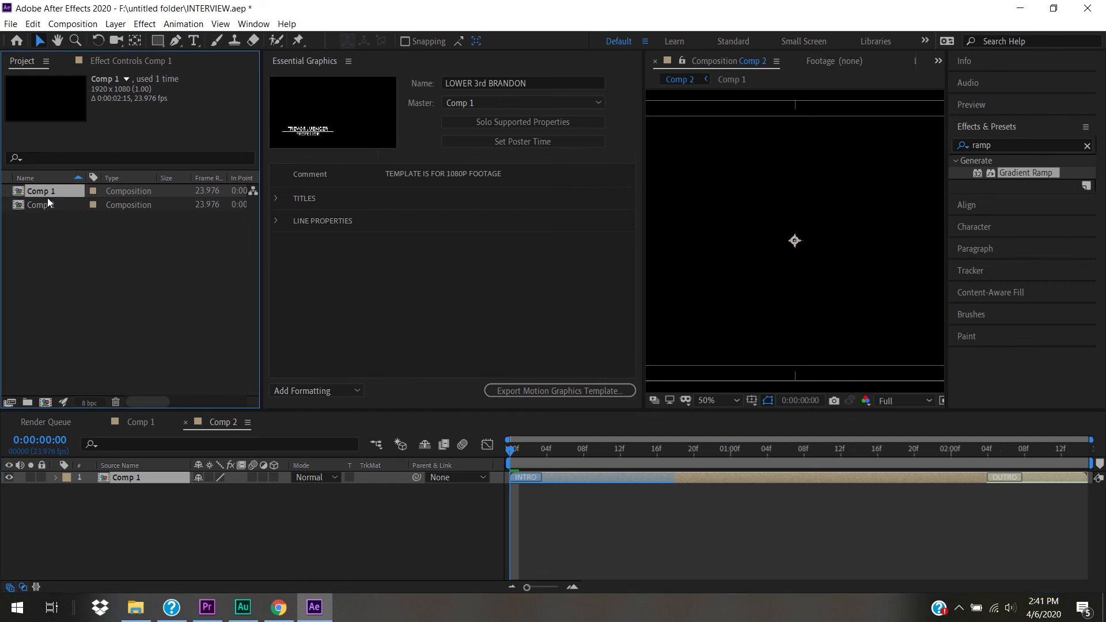
{"action": "left_click", "coordinate": [48, 202]}
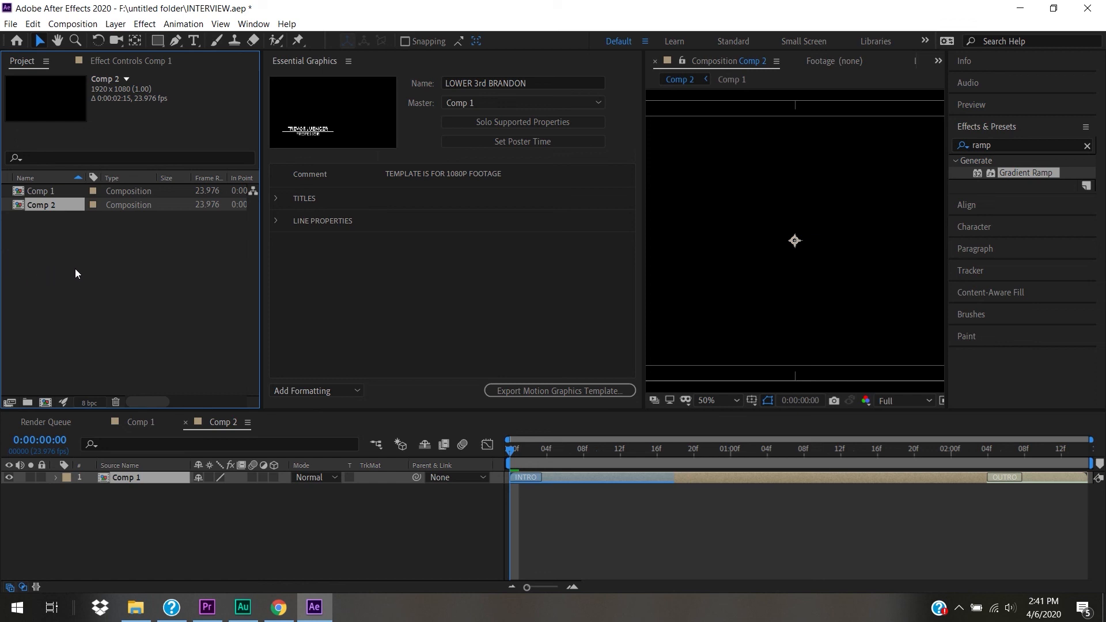
{"action": "left_click", "coordinate": [43, 248]}
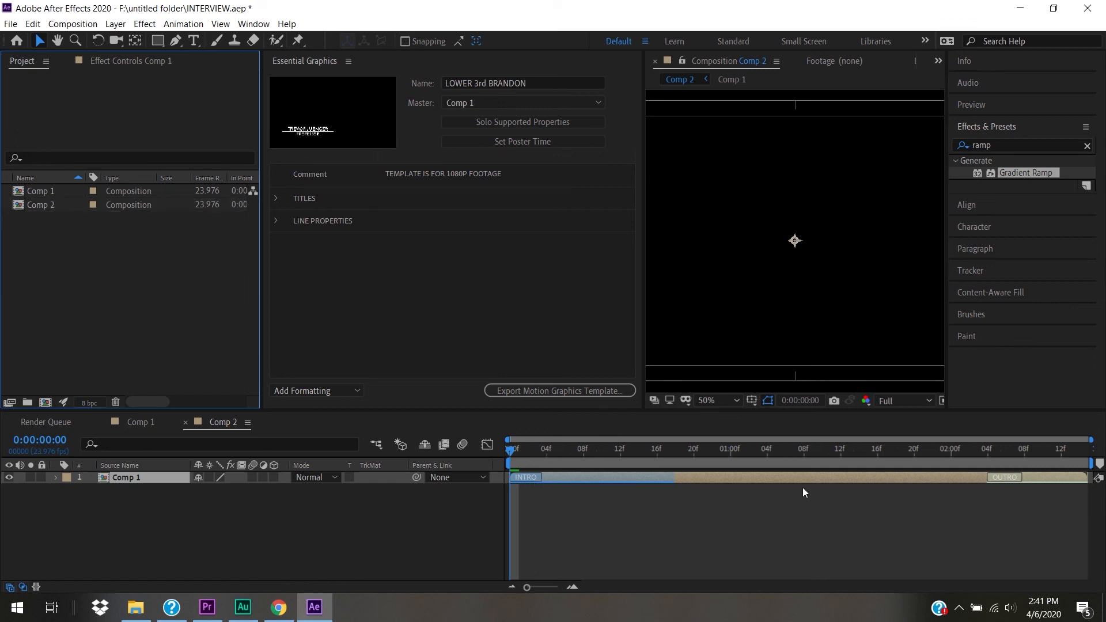
{"action": "left_click_drag", "start_coordinate": [511, 452], "coordinate": [496, 528]}
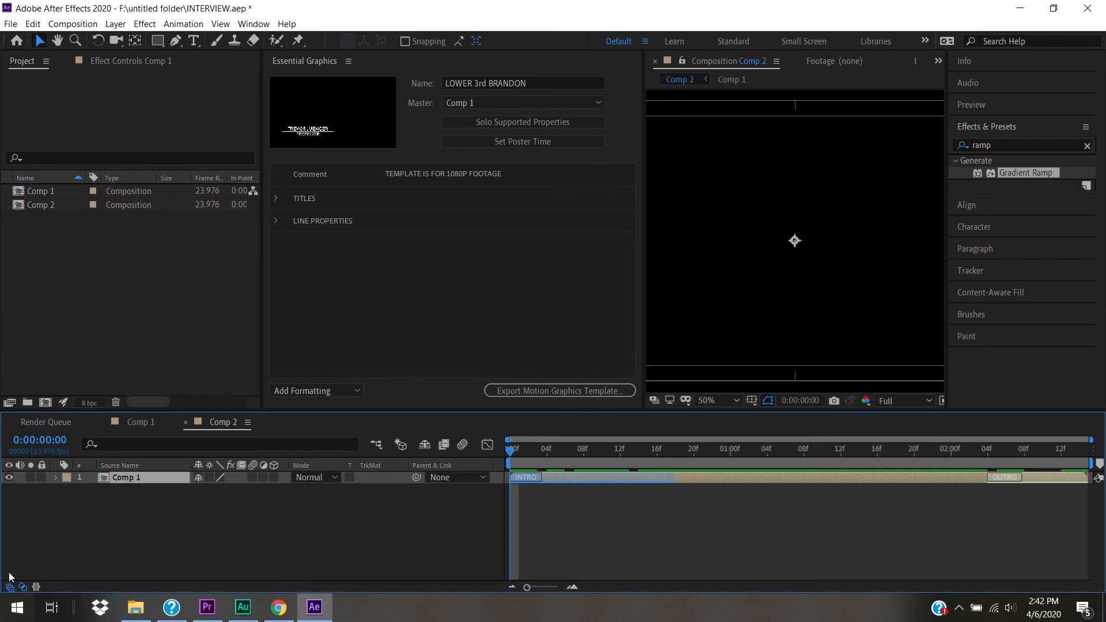
- Scrub the Comp 1 layer's Stretch down to 53%, shortening it to 0:00:01:10
{"action": "left_click", "coordinate": [36, 587]}
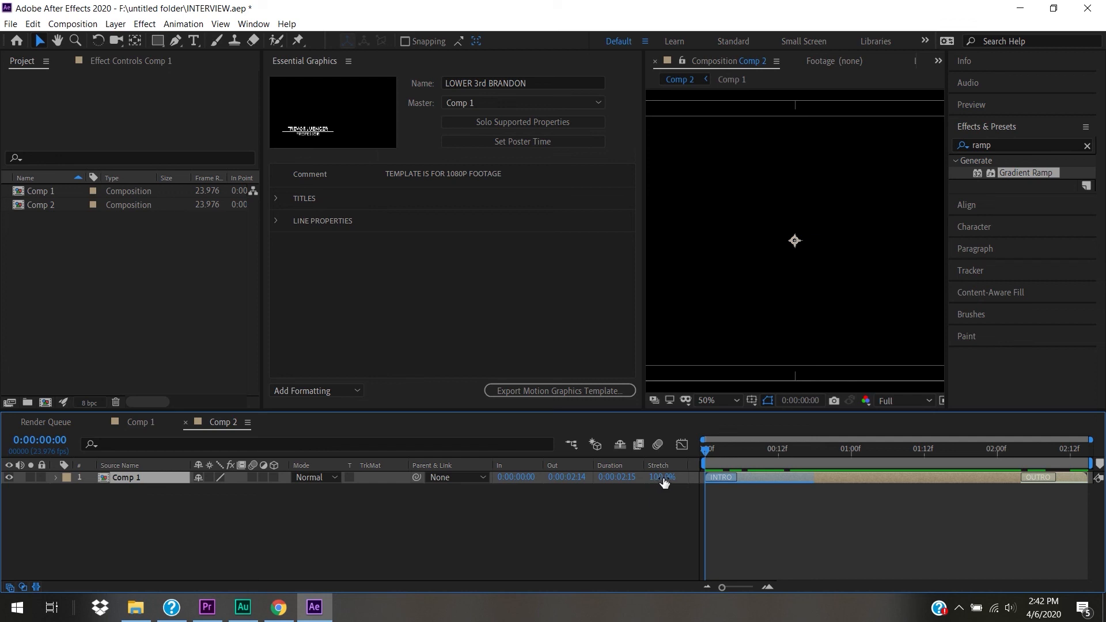
{"action": "mouse_move", "coordinate": [664, 483]}
{"action": "left_mouse_down"}
{"action": "mouse_move", "coordinate": [652, 487]}
{"action": "mouse_move", "coordinate": [675, 485]}
{"action": "mouse_move", "coordinate": [648, 490]}
{"action": "mouse_move", "coordinate": [675, 490]}
{"action": "left_mouse_up"}
{"action": "left_click_drag", "start_coordinate": [675, 491], "coordinate": [642, 495]}
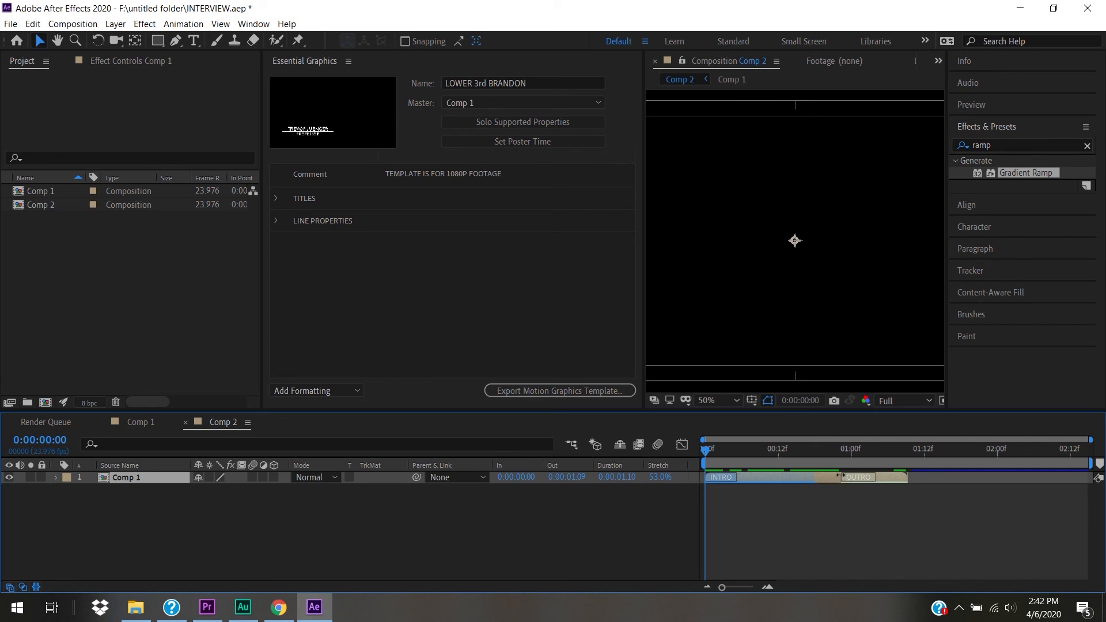
- Check the title a few frames in, return to the start, and widen the Composition viewer
{"action": "left_click", "coordinate": [760, 449]}
{"action": "key", "text": "Home"}
{"action": "left_click_drag", "start_coordinate": [642, 304], "coordinate": [362, 334]}
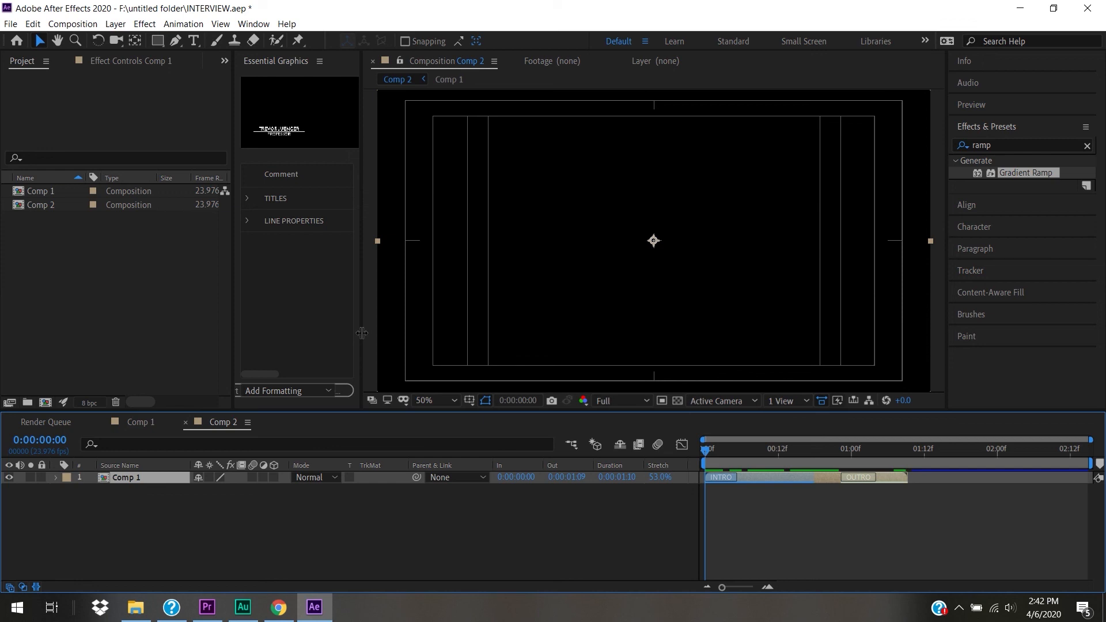
- Preview the lower-third title animation from the start, stopping at 1:18
{"action": "key", "text": "space"}
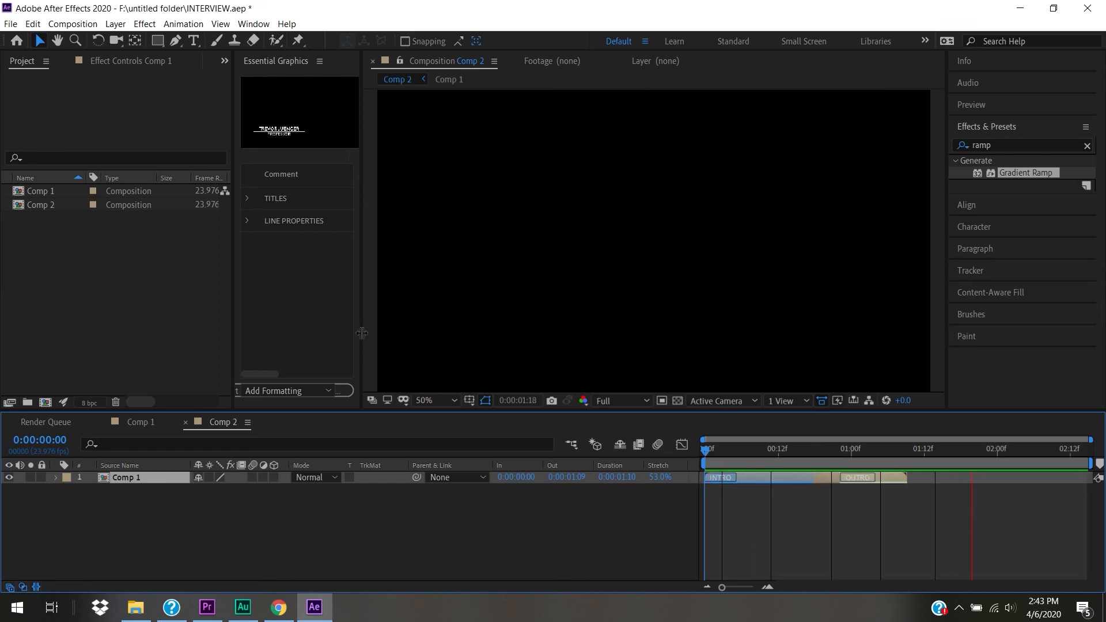
{"action": "key", "text": "space"}
{"action": "left_click_drag", "start_coordinate": [845, 454], "coordinate": [592, 449]}
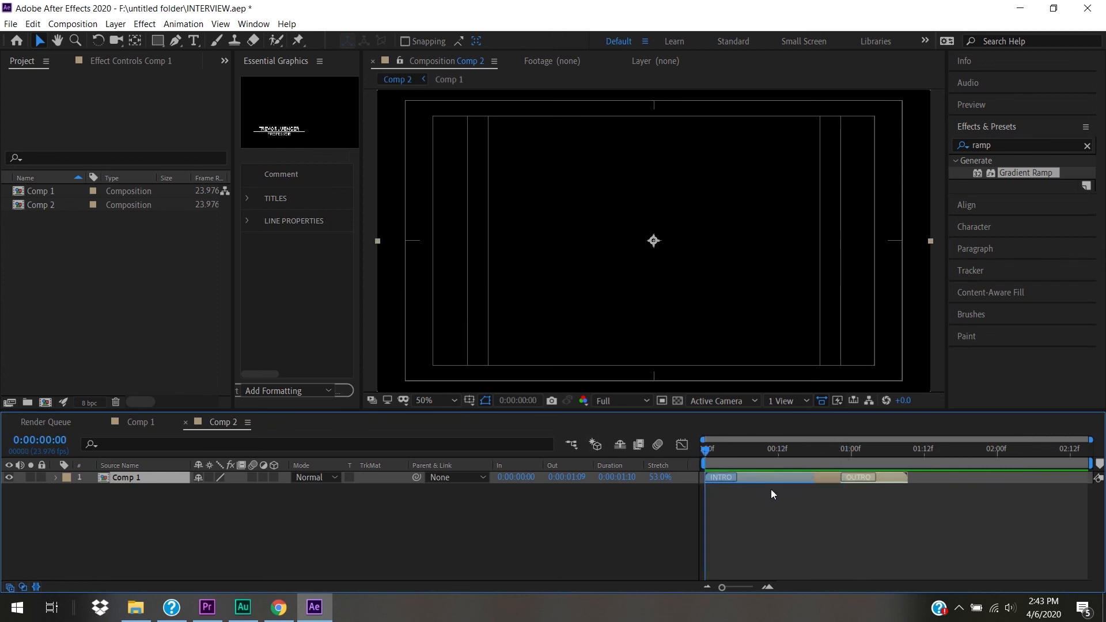
{"action": "key", "text": "space"}
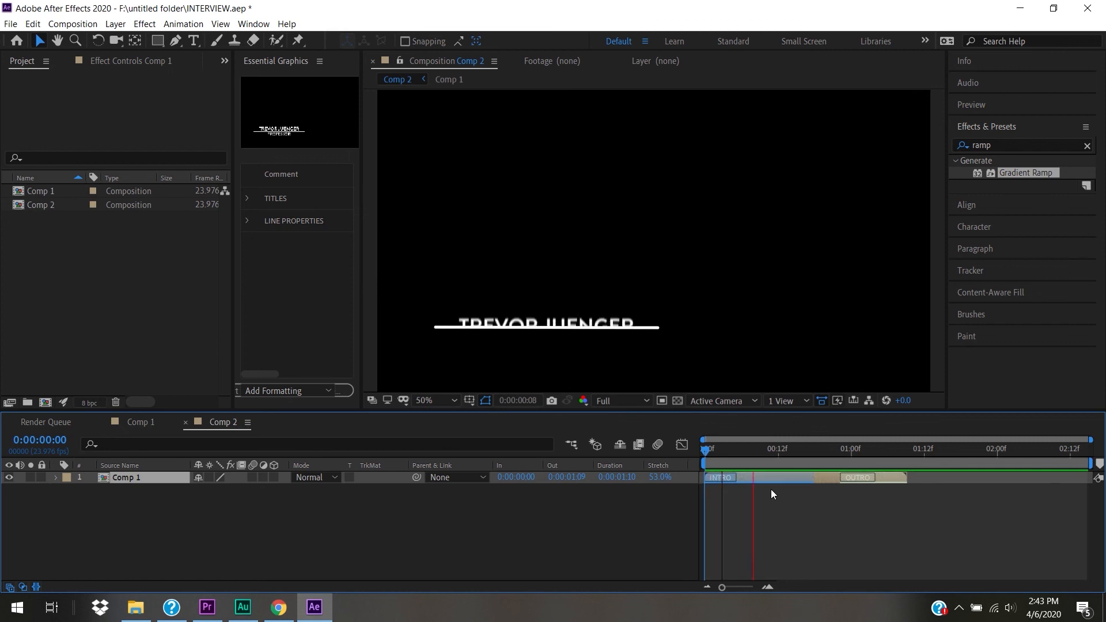
{"action": "key", "text": "space"}
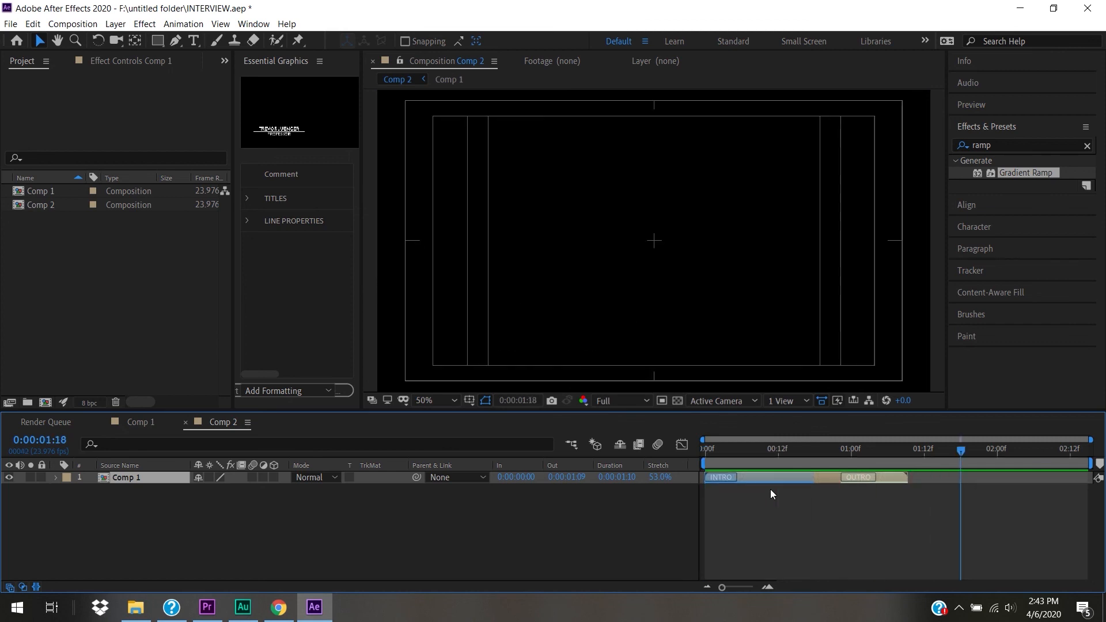
- Stretch the Comp 1 layer to 214% so it lasts 0:00:05:15, then select Comp 2
{"action": "left_click_drag", "start_coordinate": [662, 479], "coordinate": [787, 487]}
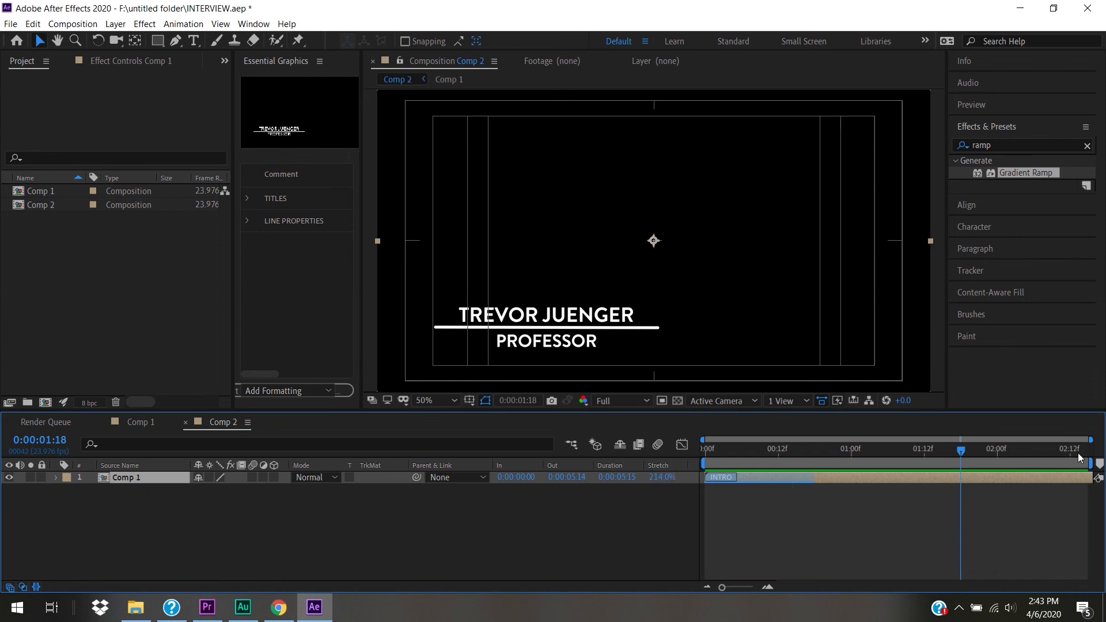
{"action": "left_click", "coordinate": [936, 524]}
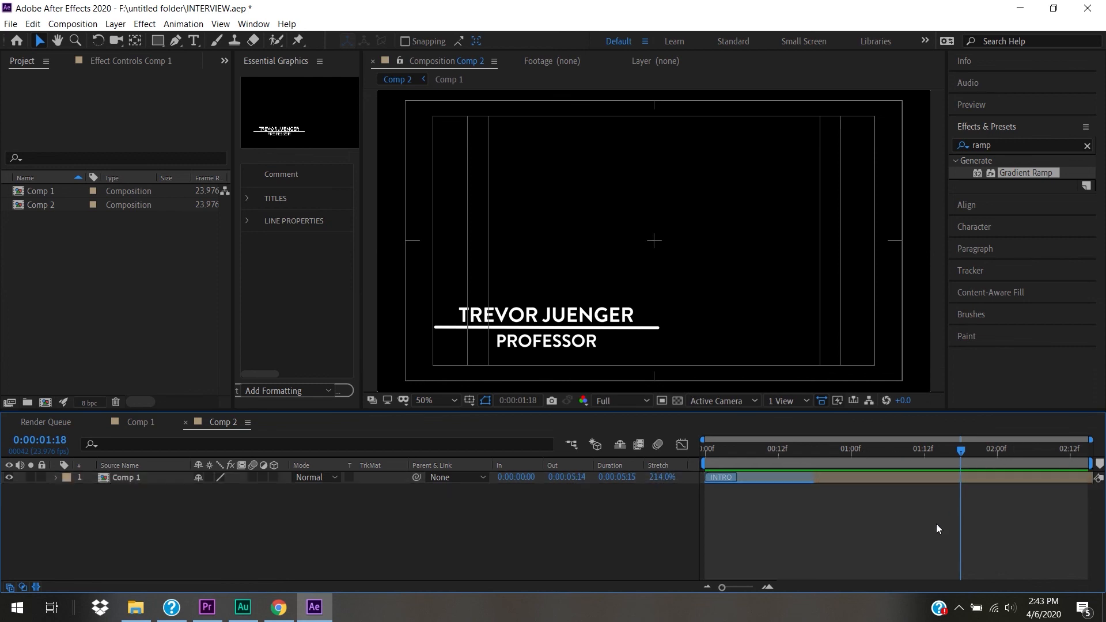
{"action": "left_click", "coordinate": [51, 205]}
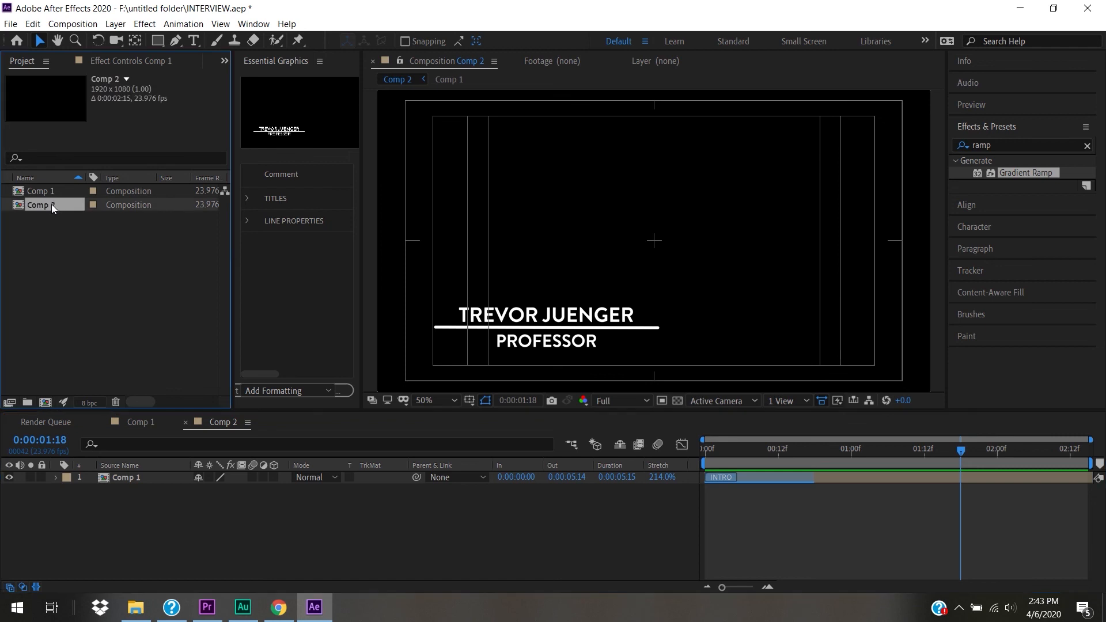
{"action": "right_click", "coordinate": [36, 216]}
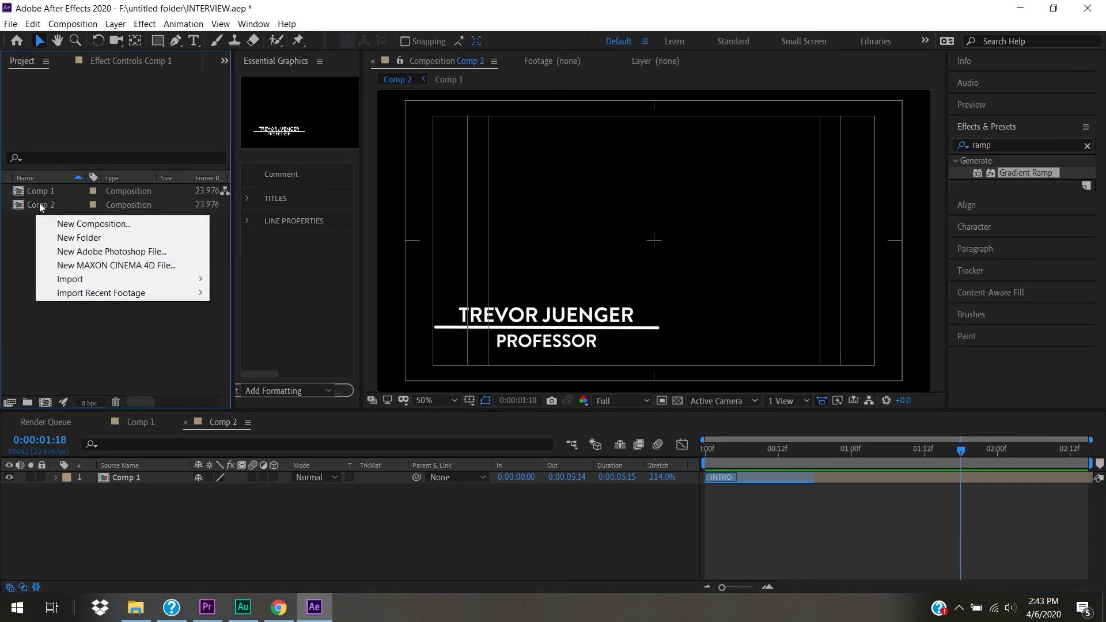
{"action": "left_click", "coordinate": [40, 202]}
{"action": "right_click", "coordinate": [39, 202]}
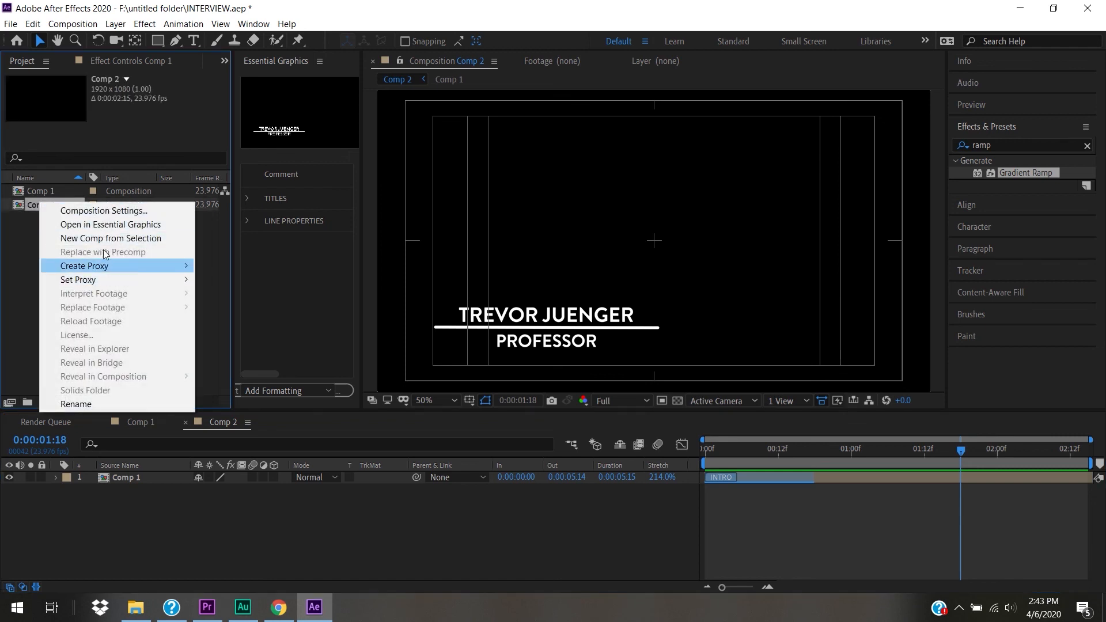
- Change Comp 2's duration to 0:00:10:15 in Composition Settings
{"action": "left_click", "coordinate": [105, 210]}
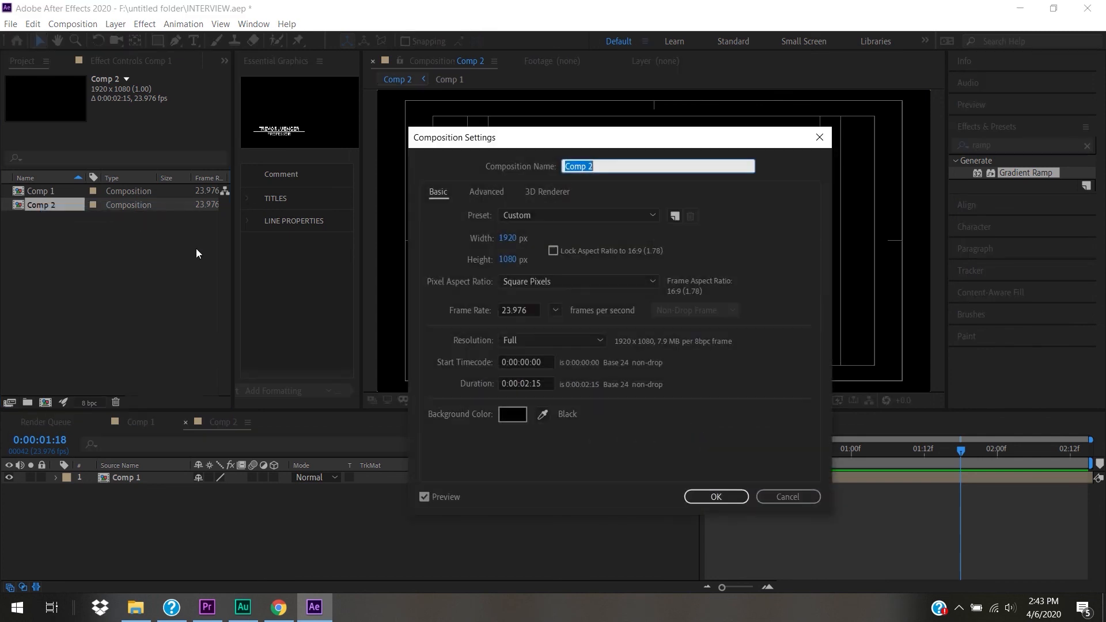
{"action": "double_click", "coordinate": [522, 384]}
{"action": "type", "text": "10"}
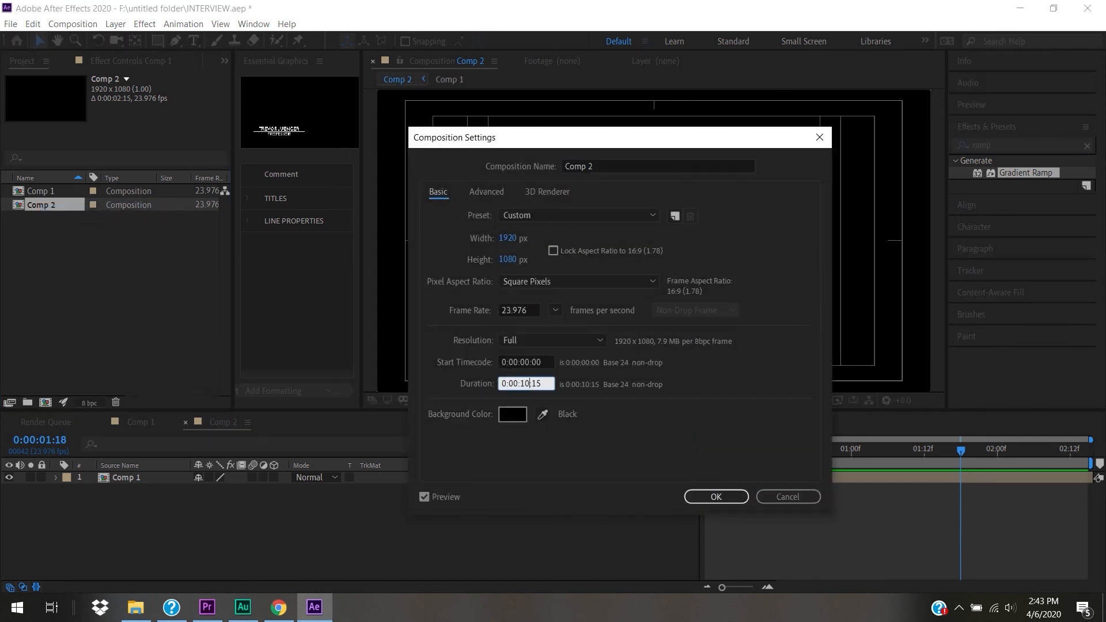
{"action": "key", "text": "Return"}
- Preview the lower third across the full 10-second Comp 2, then open Comp 1's timeline
{"action": "left_click_drag", "start_coordinate": [746, 586], "coordinate": [711, 586]}
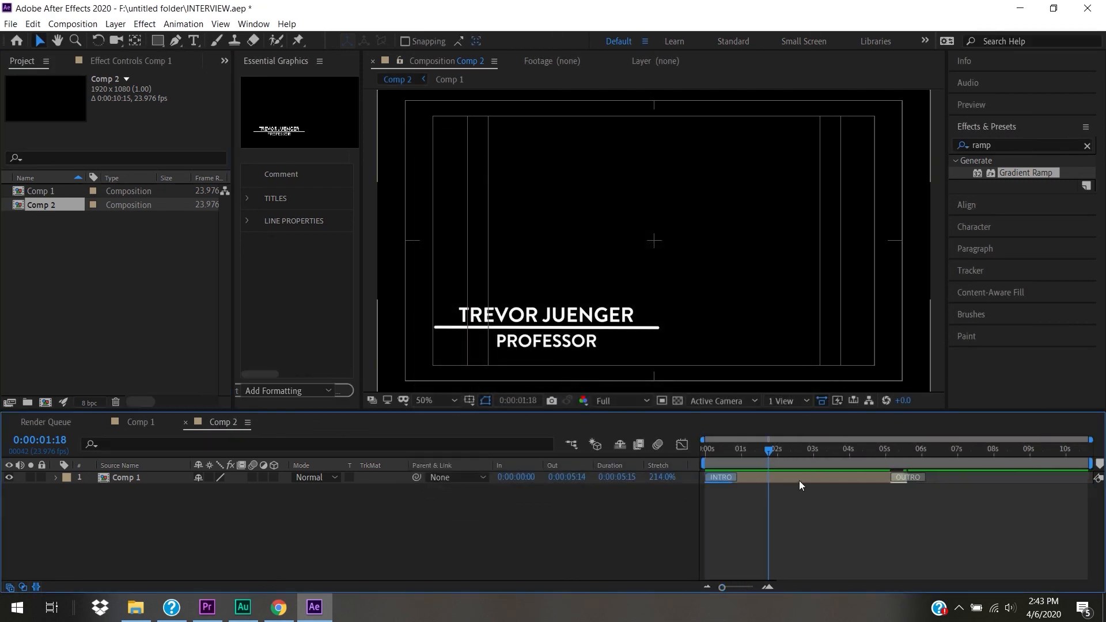
{"action": "left_click_drag", "start_coordinate": [767, 451], "coordinate": [631, 455]}
{"action": "key", "text": "apostrophe"}
{"action": "key", "text": "space"}
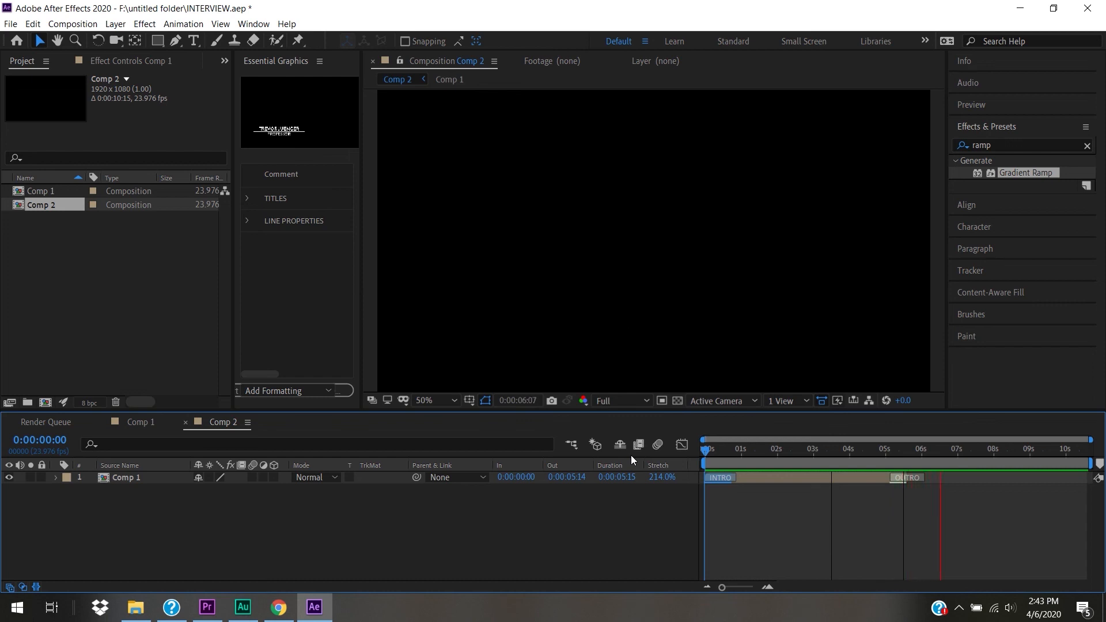
{"action": "key", "text": "space"}
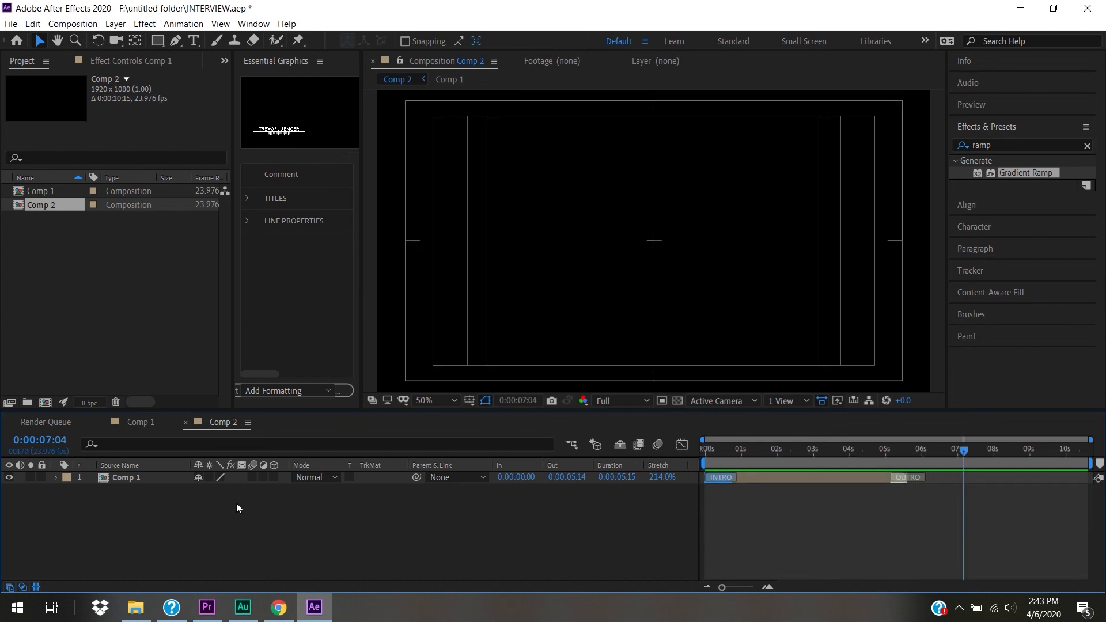
{"action": "left_click", "coordinate": [133, 476]}
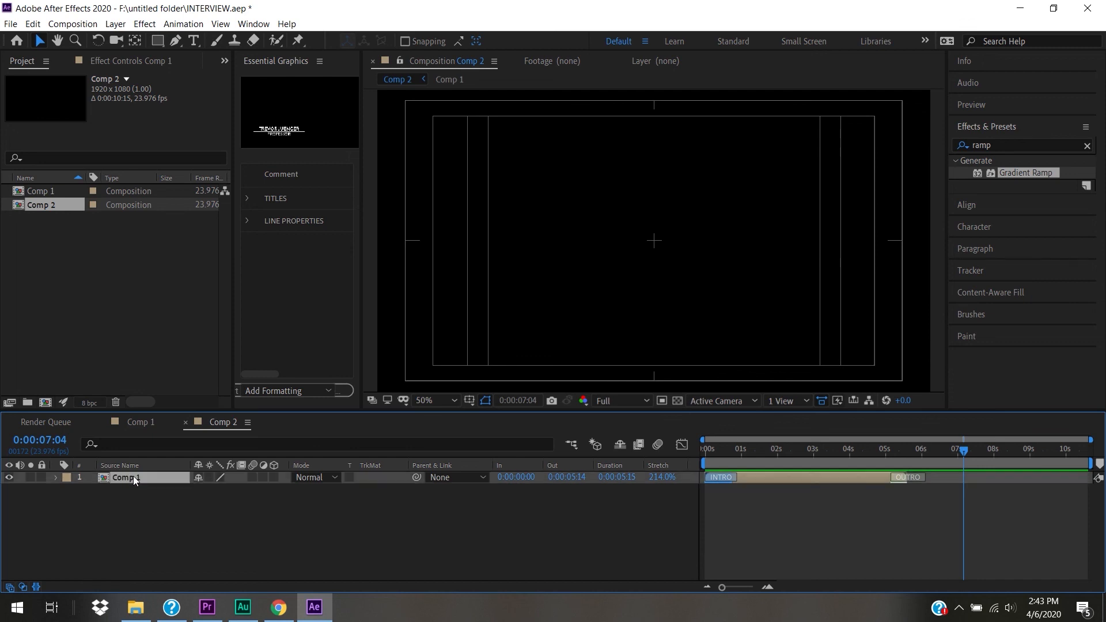
{"action": "left_click", "coordinate": [139, 423]}
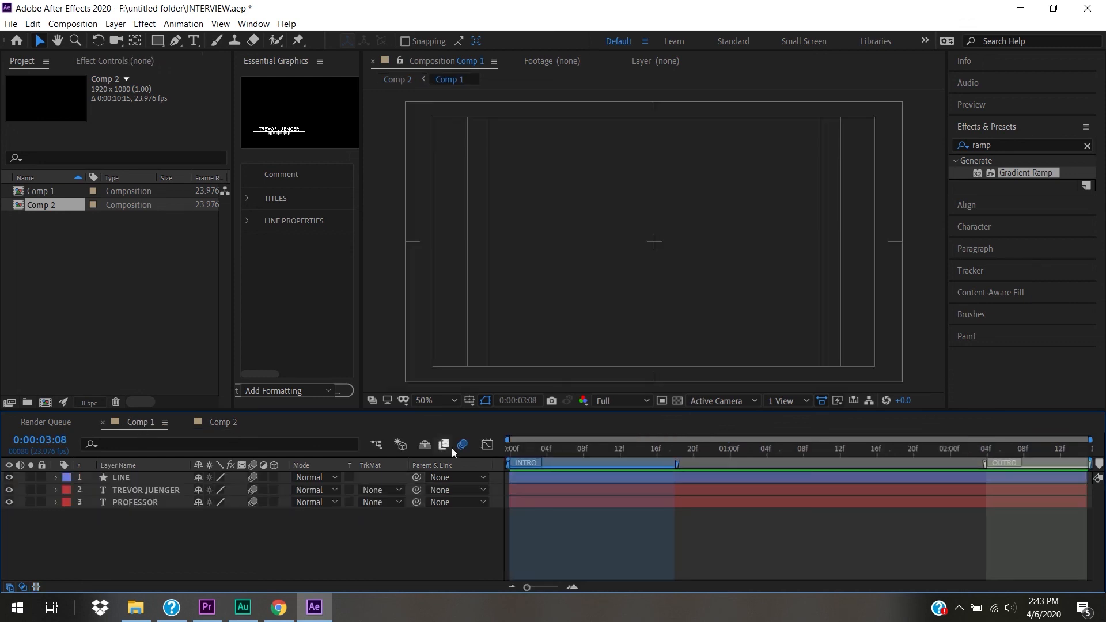
- Drag Comp 1's INTRO and OUTRO markers away to delete them, then reopen Comp 2
{"action": "left_click_drag", "start_coordinate": [582, 462], "coordinate": [925, 467]}
{"action": "left_click_drag", "start_coordinate": [510, 462], "coordinate": [1100, 463]}
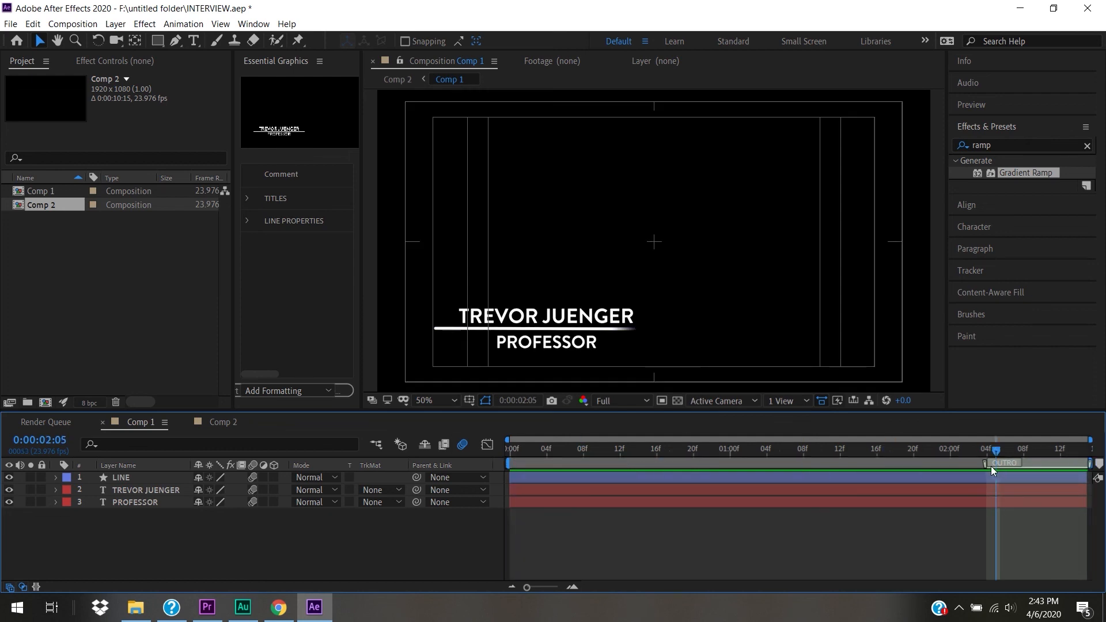
{"action": "left_click_drag", "start_coordinate": [986, 463], "coordinate": [1100, 463]}
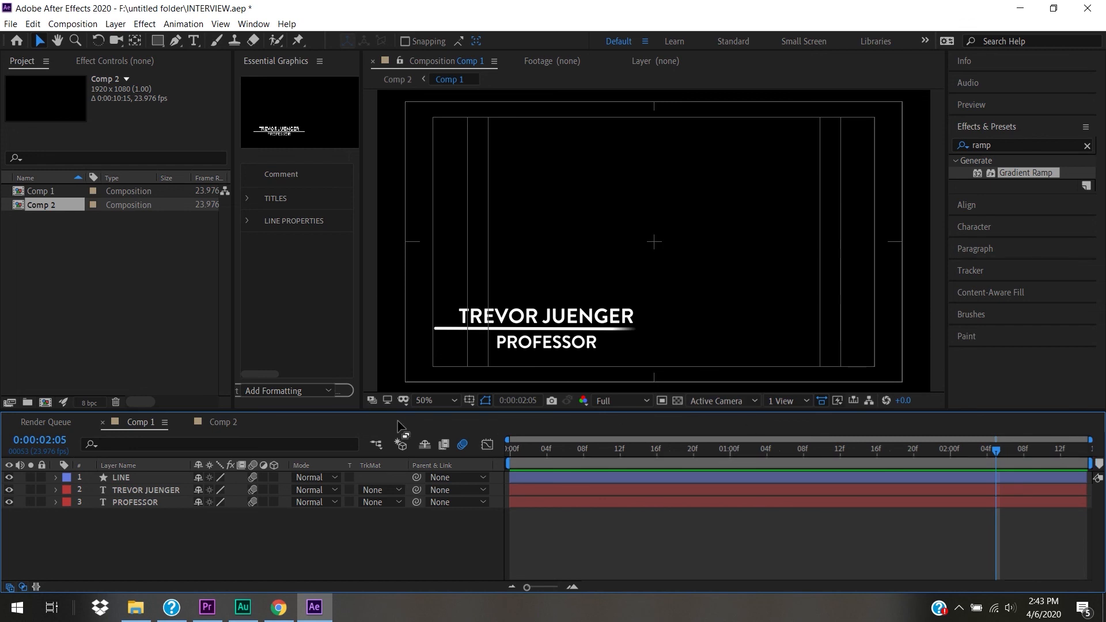
{"action": "double_click", "coordinate": [22, 205]}
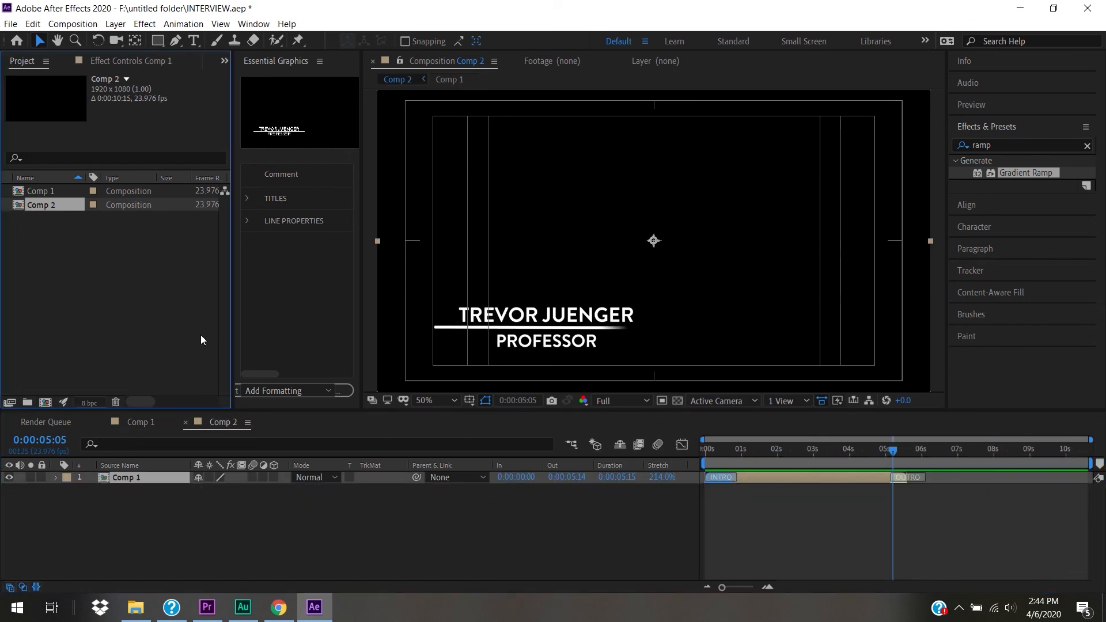
- Add a second Comp 1 layer to Comp 2, hide the upper one, and preview
{"action": "left_click", "coordinate": [19, 193]}
{"action": "left_click_drag", "start_coordinate": [19, 193], "coordinate": [132, 512]}
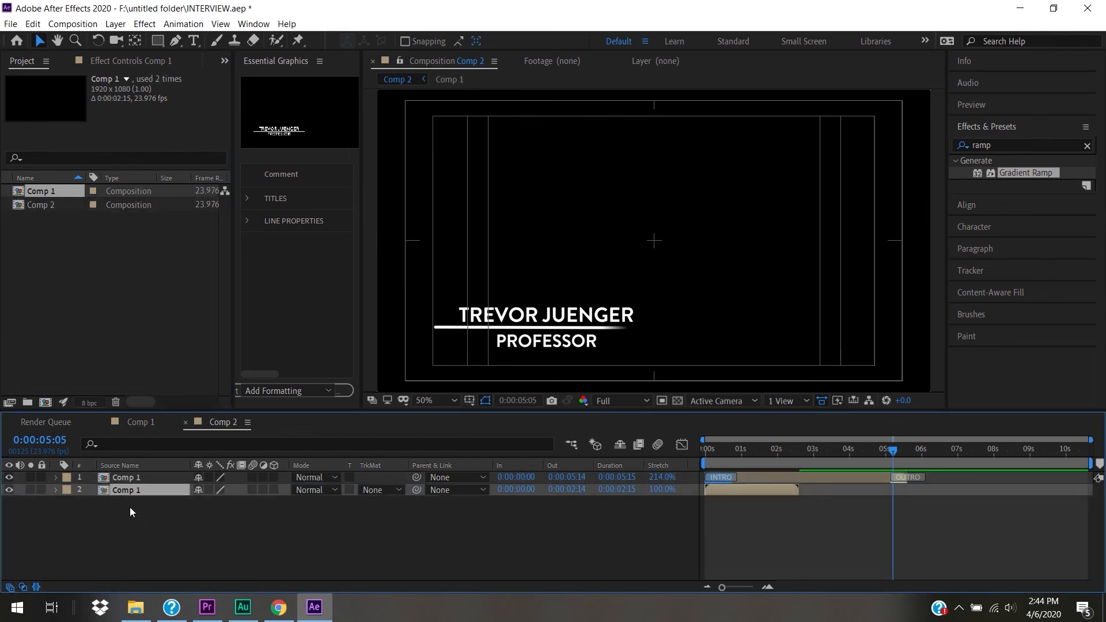
{"action": "left_click_drag", "start_coordinate": [746, 451], "coordinate": [696, 459]}
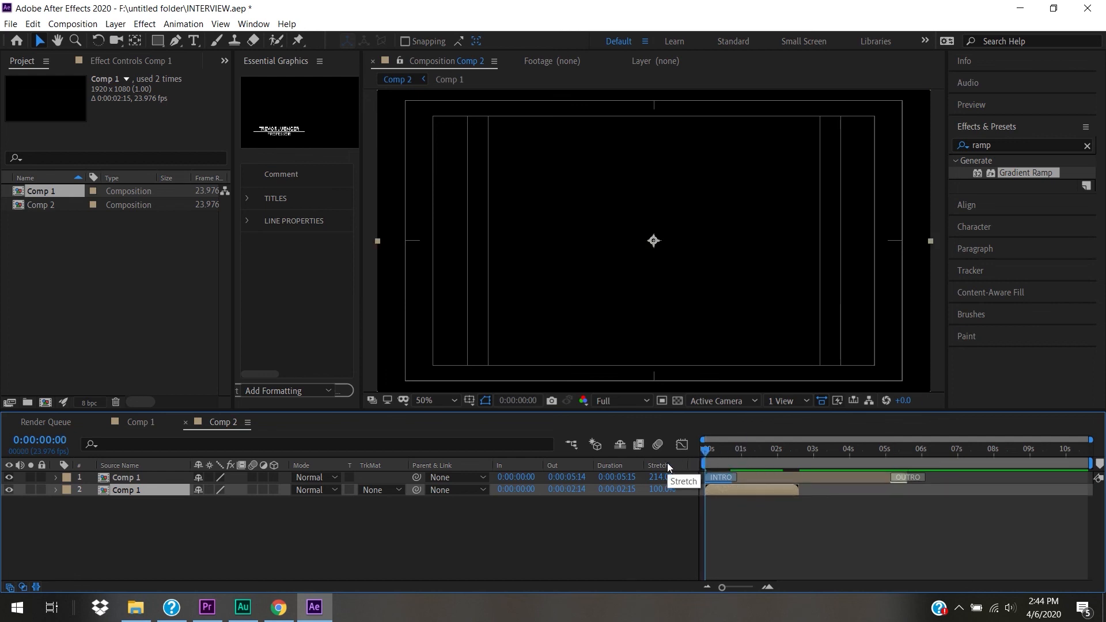
{"action": "left_click", "coordinate": [9, 478]}
{"action": "key", "text": "space"}
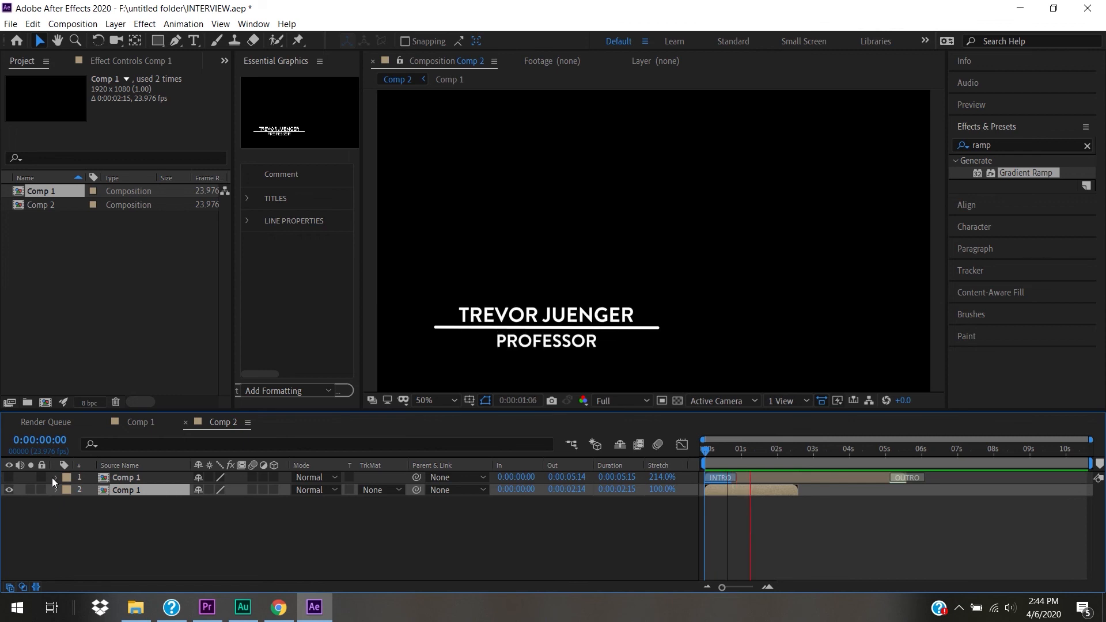
{"action": "key", "text": "space"}
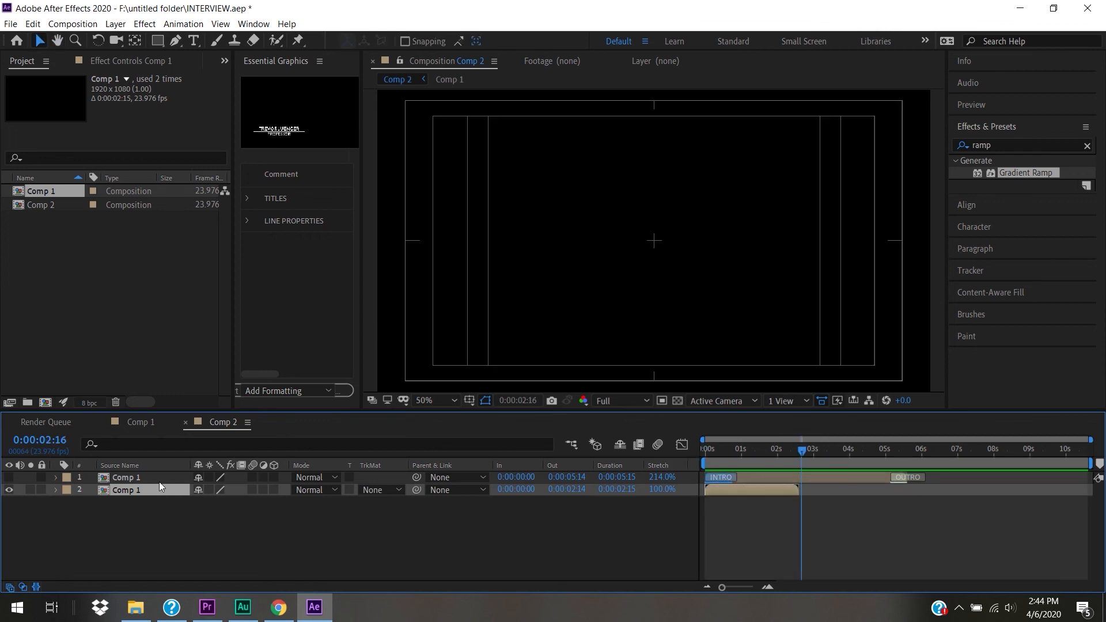
- Stretch the lower Comp 1 layer to 262% (0:00:06:22) and preview the slower title
{"action": "left_click_drag", "start_coordinate": [662, 489], "coordinate": [779, 500]}
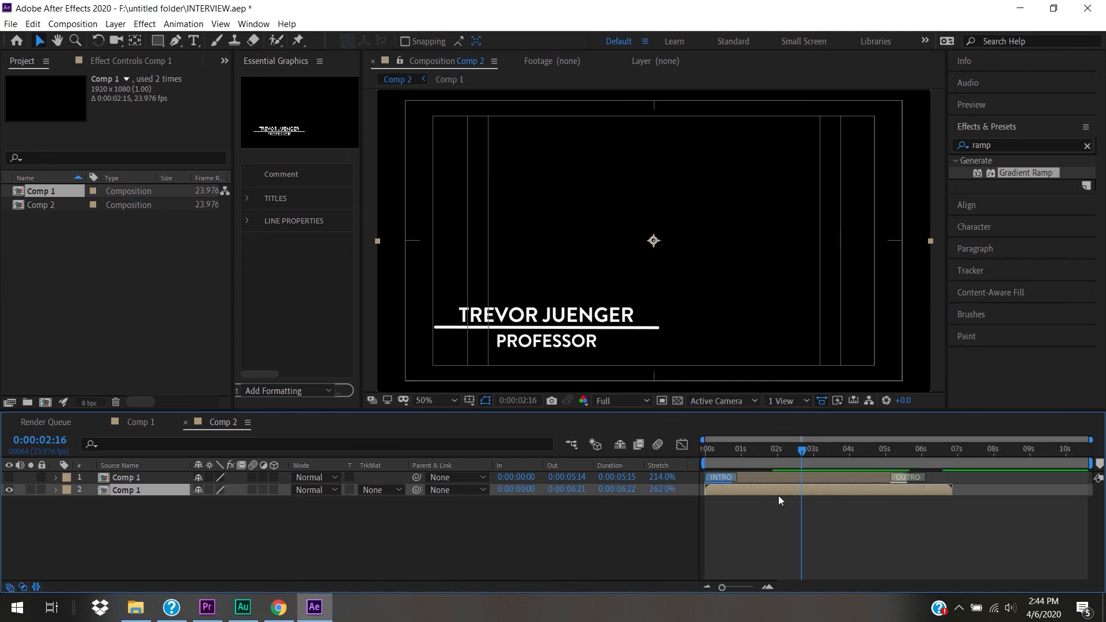
{"action": "left_click_drag", "start_coordinate": [751, 452], "coordinate": [680, 451]}
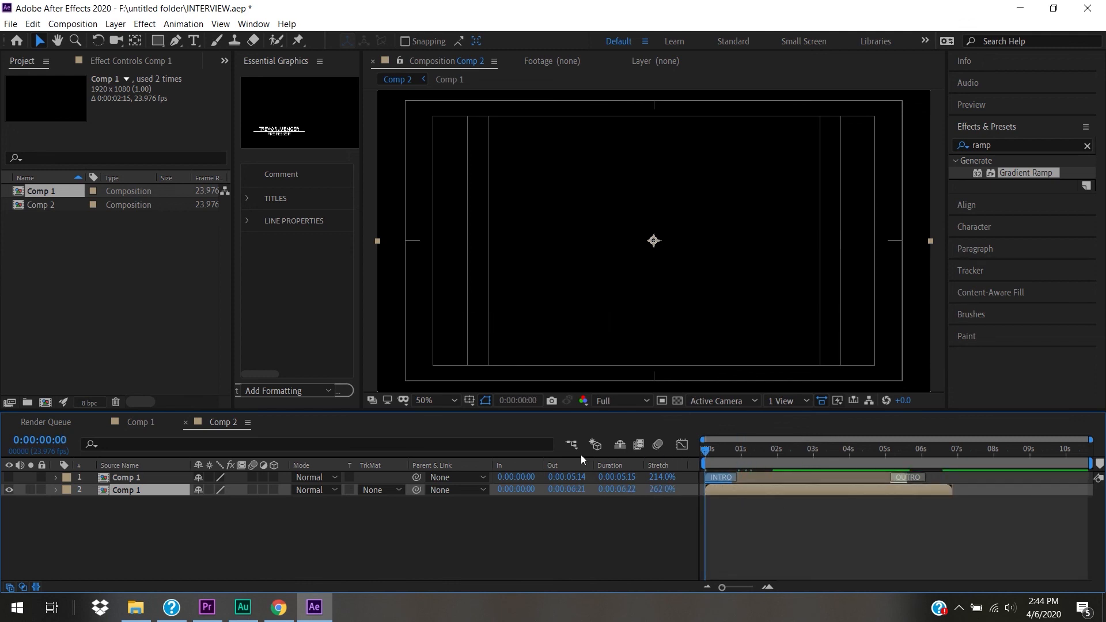
{"action": "key", "text": "space"}
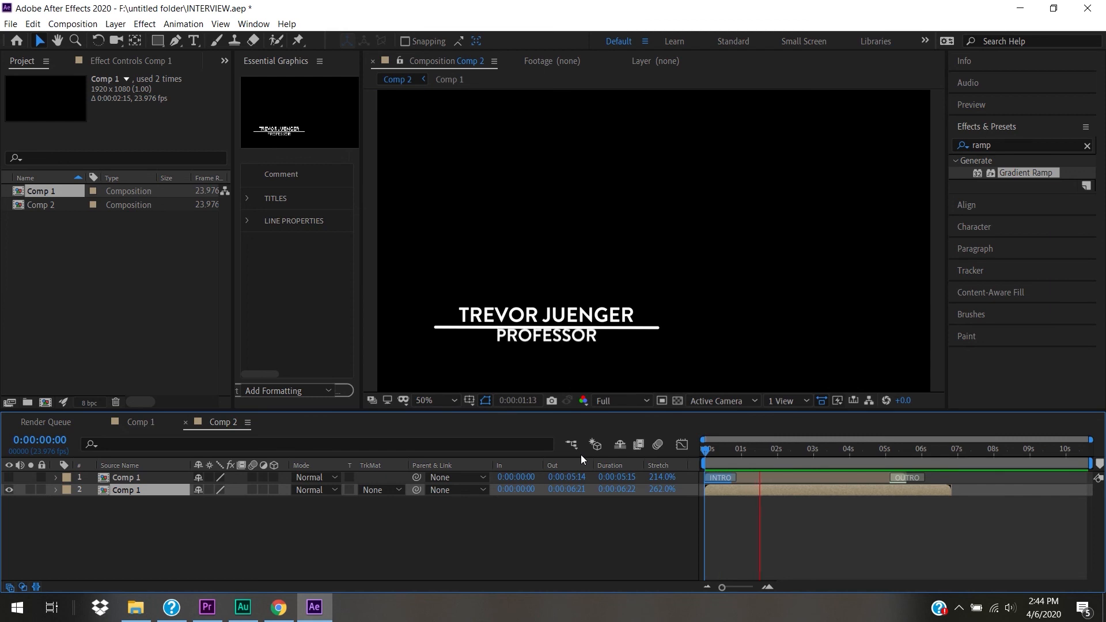
- Undo the stretched test layer, open Comp 1, and restore its INTRO and OUTRO markers
{"action": "key", "text": "space"}
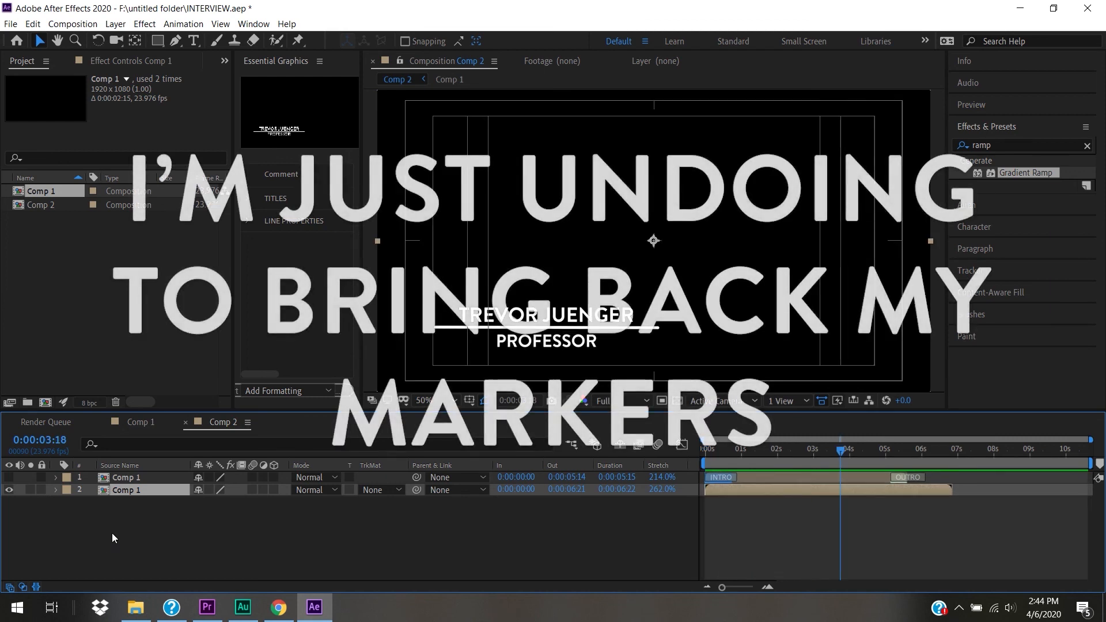
{"action": "key", "text": "ctrl+z"}
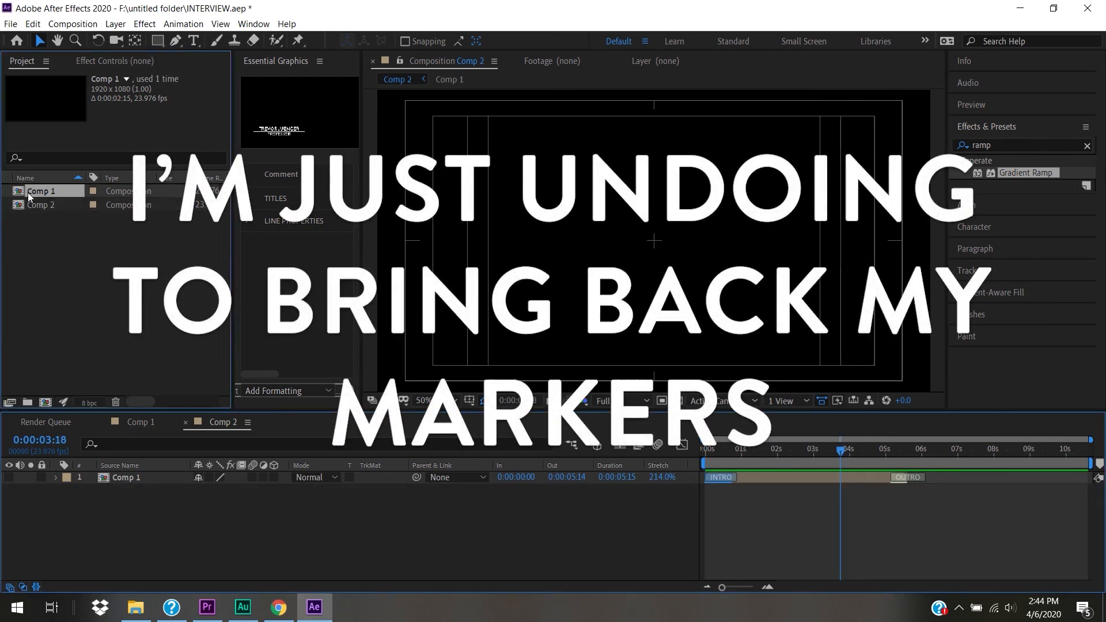
{"action": "double_click", "coordinate": [27, 193]}
{"action": "key", "text": "ctrl+z"}
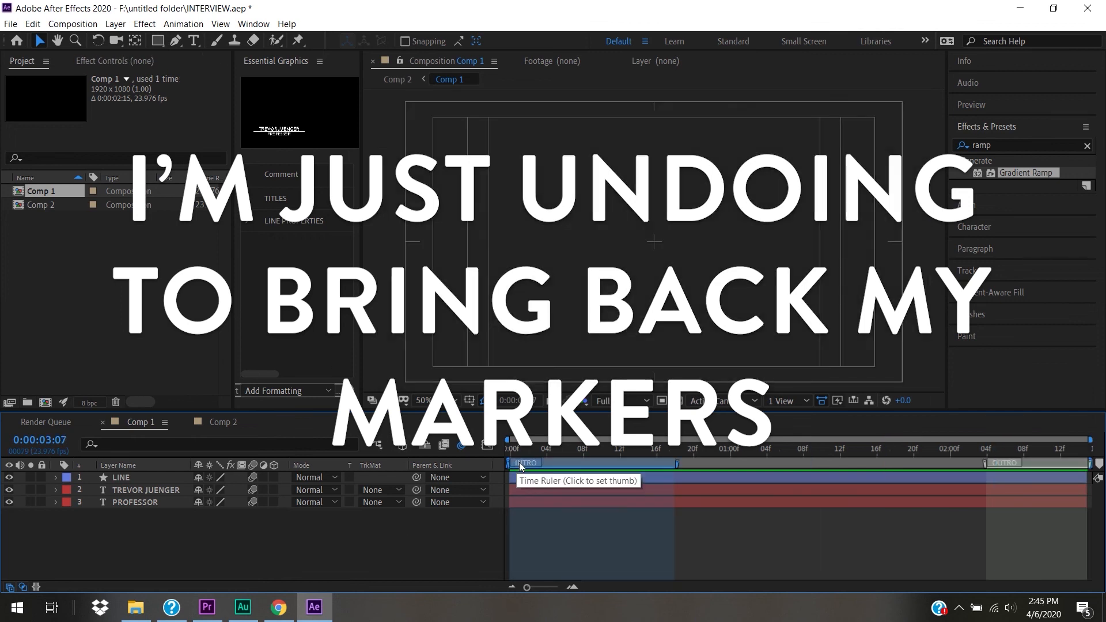
- Check the INTRO marker, return to the composition start, and widen the Essential Graphics panel
{"action": "left_click", "coordinate": [519, 464]}
{"action": "double_click", "coordinate": [511, 464]}
{"action": "left_click", "coordinate": [688, 414]}
{"action": "left_click_drag", "start_coordinate": [517, 444], "coordinate": [503, 452]}
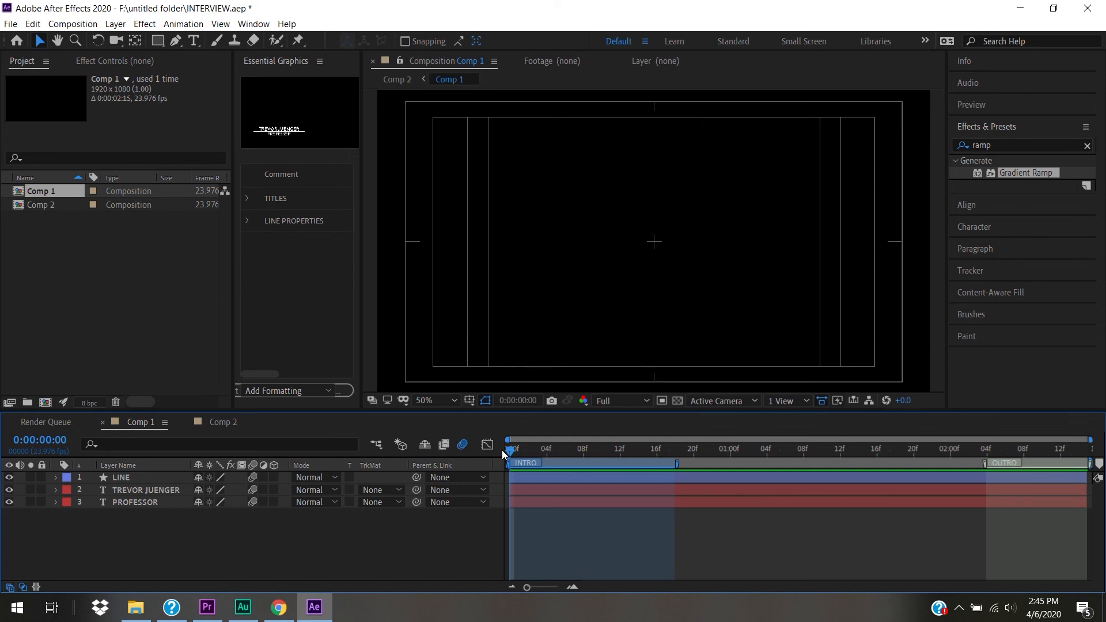
{"action": "left_click_drag", "start_coordinate": [364, 290], "coordinate": [663, 290]}
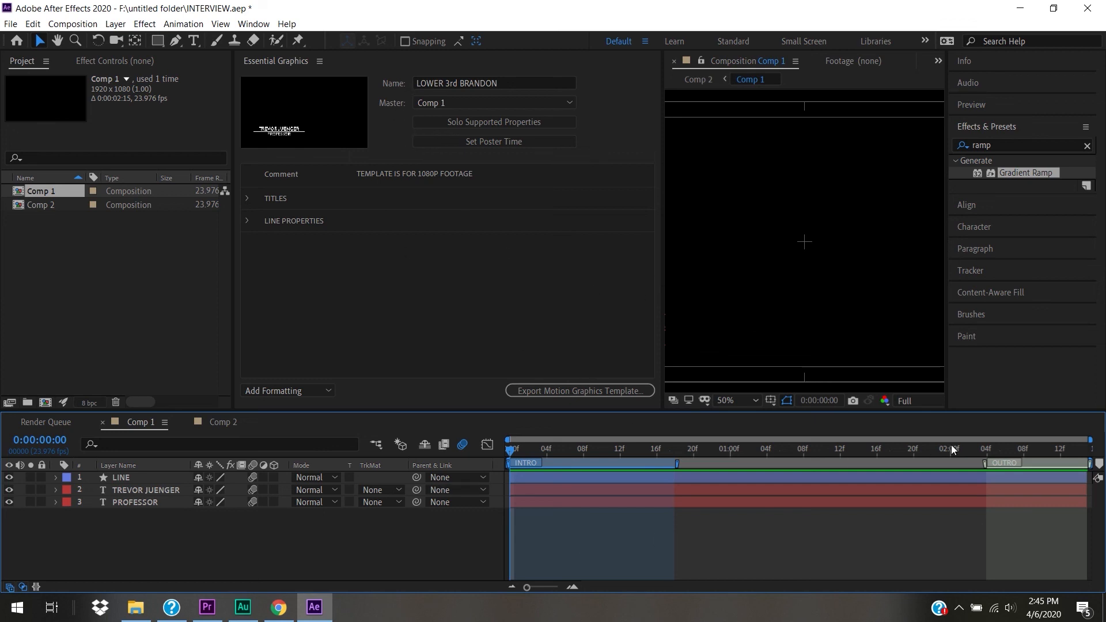
- Save the project and re-export Comp 1 as LOWER 3rd BRANDON.mogrt, replacing the Desktop file
{"action": "left_click", "coordinate": [545, 390]}
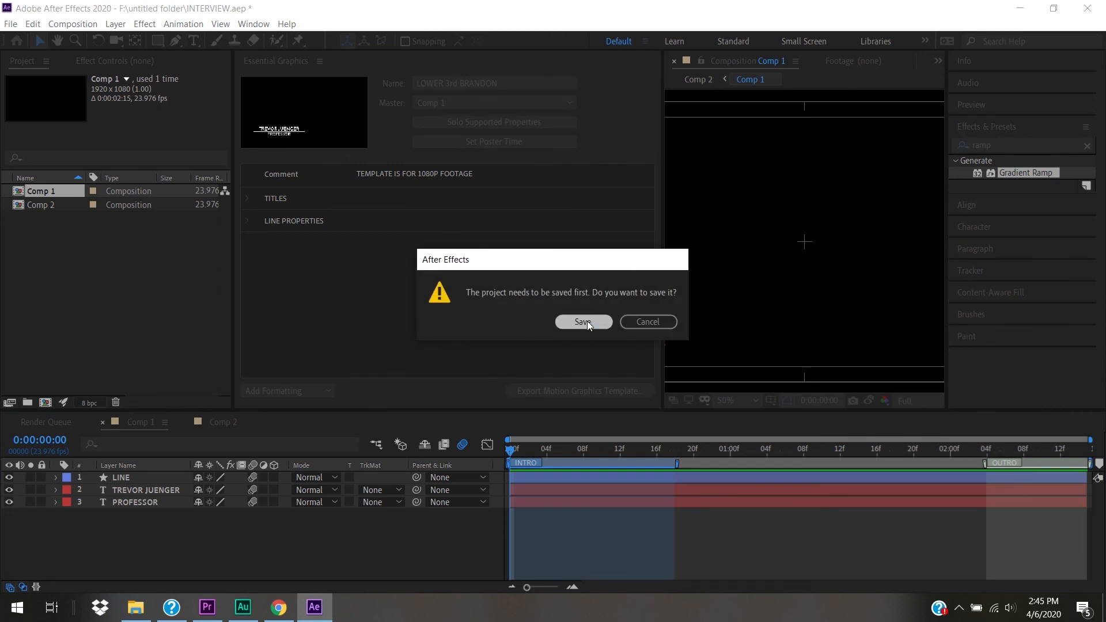
{"action": "left_click", "coordinate": [583, 322]}
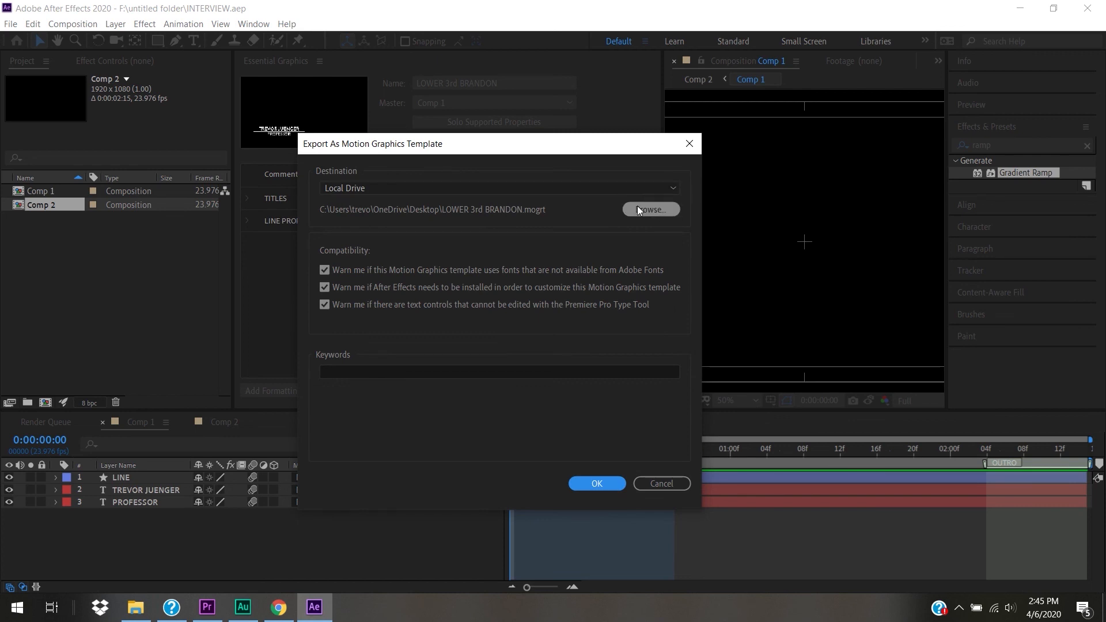
{"action": "left_click", "coordinate": [597, 484]}
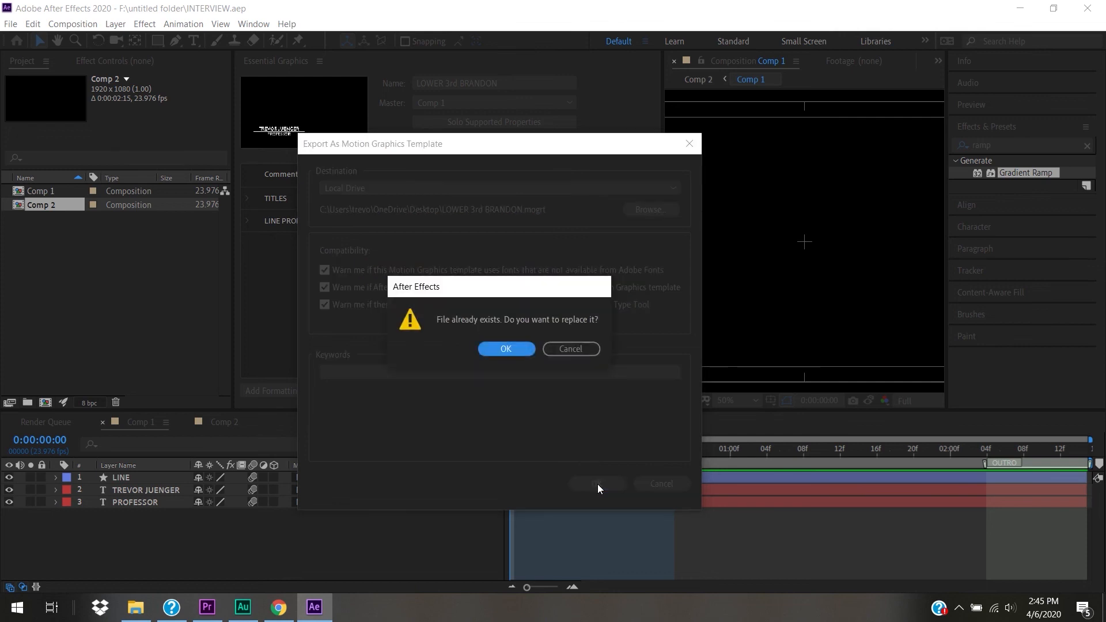
{"action": "left_click", "coordinate": [490, 350]}
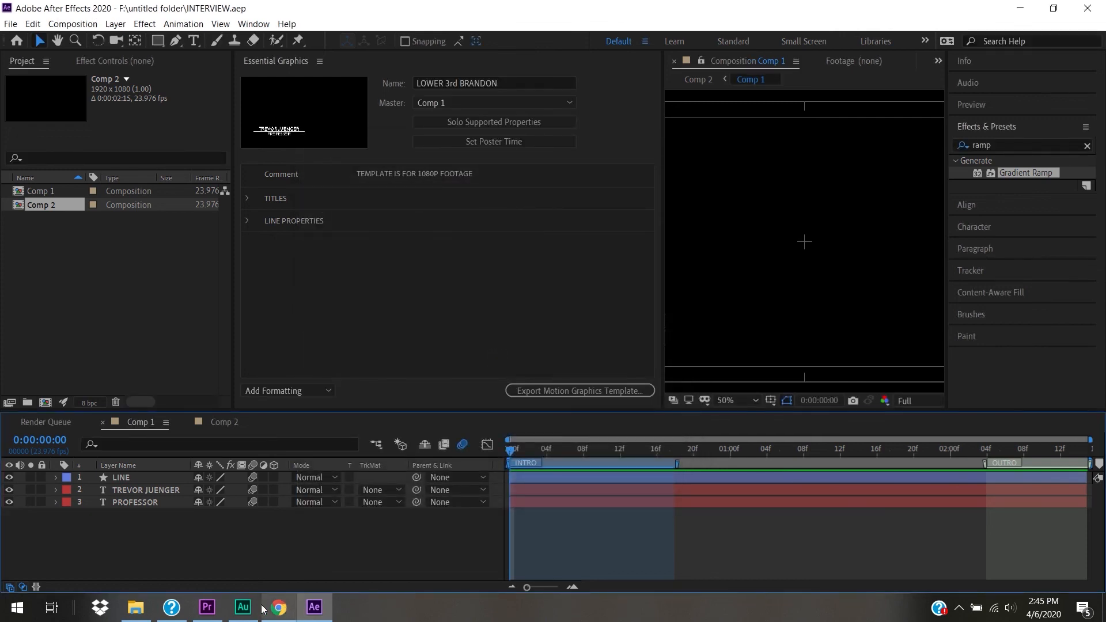
{"action": "left_click", "coordinate": [208, 607]}
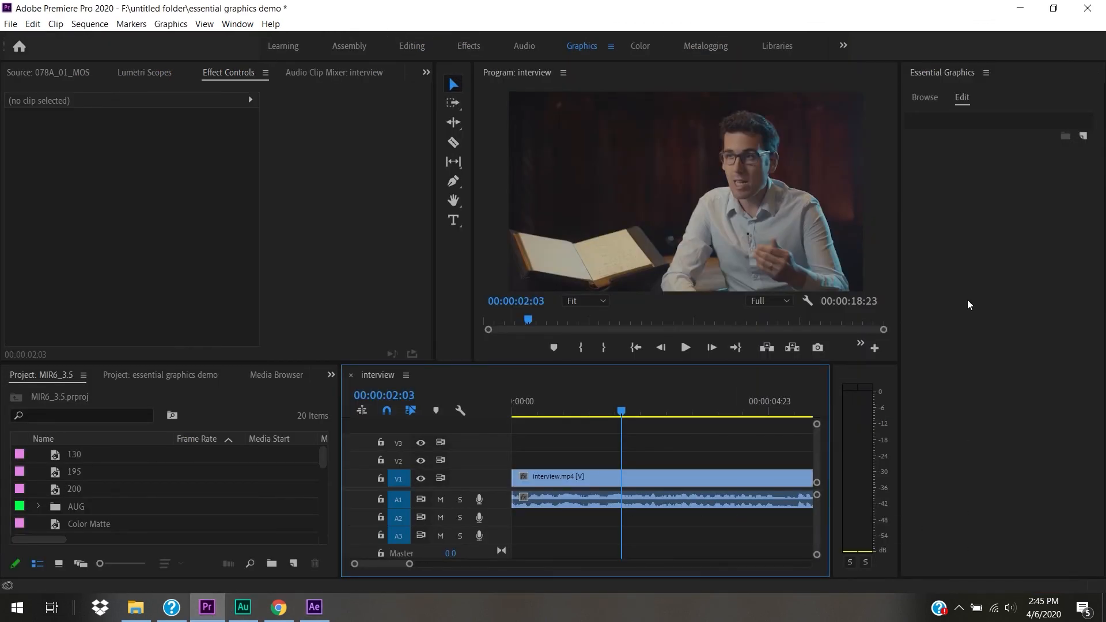
- Reinstall LOWER 3rd BRANDON.mogrt from the Desktop into Essential Graphics, overwriting the old version
{"action": "left_click", "coordinate": [931, 98]}
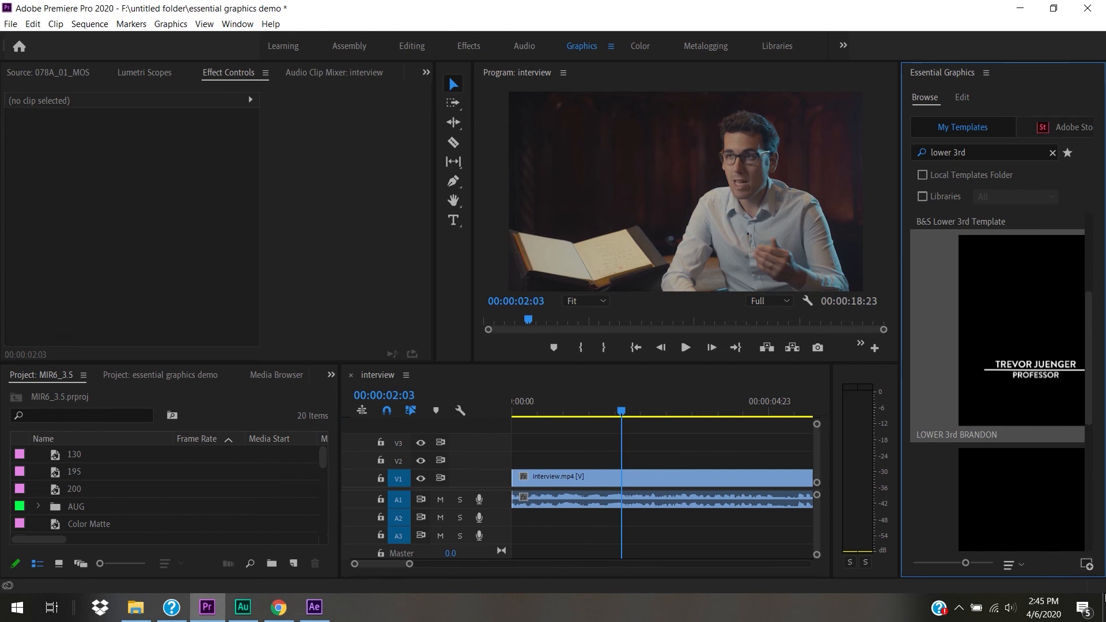
{"action": "left_click", "coordinate": [1087, 565]}
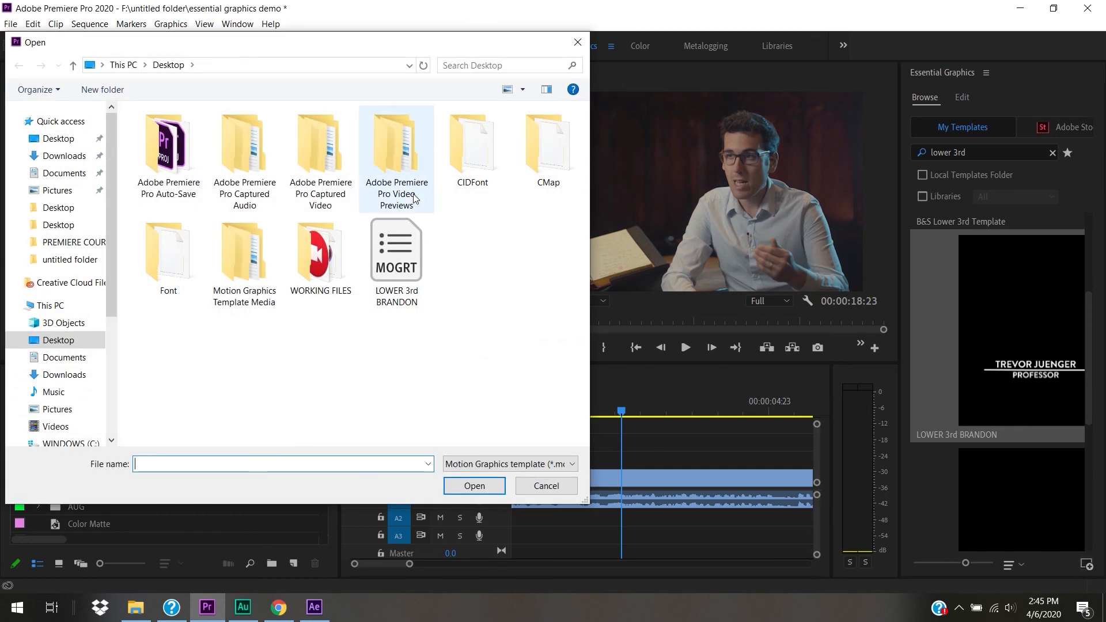
{"action": "left_click", "coordinate": [397, 278]}
{"action": "left_click", "coordinate": [488, 486]}
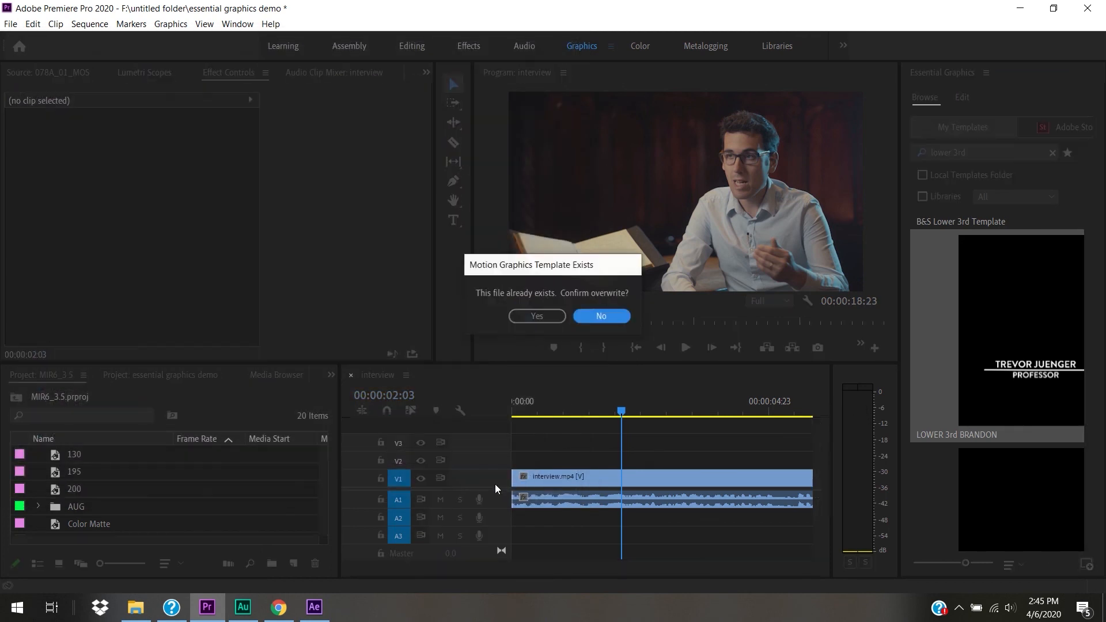
{"action": "left_click", "coordinate": [553, 317]}
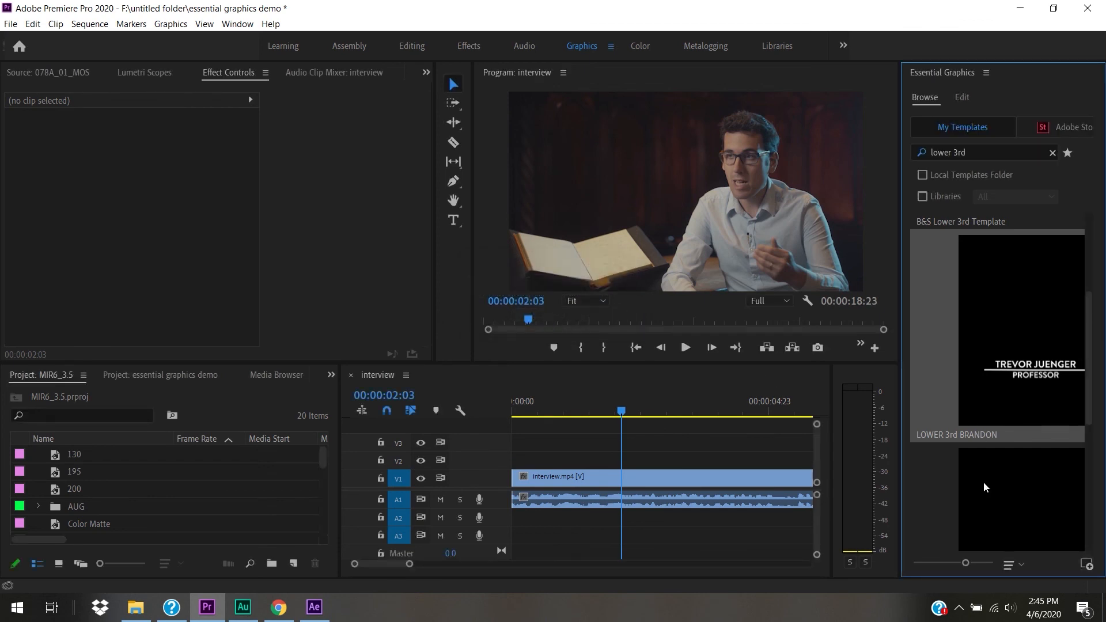
- Place the LOWER 3rd BRANDON template on V2 over the interview, extend its end, and play it
{"action": "left_click_drag", "start_coordinate": [1003, 324], "coordinate": [614, 460]}
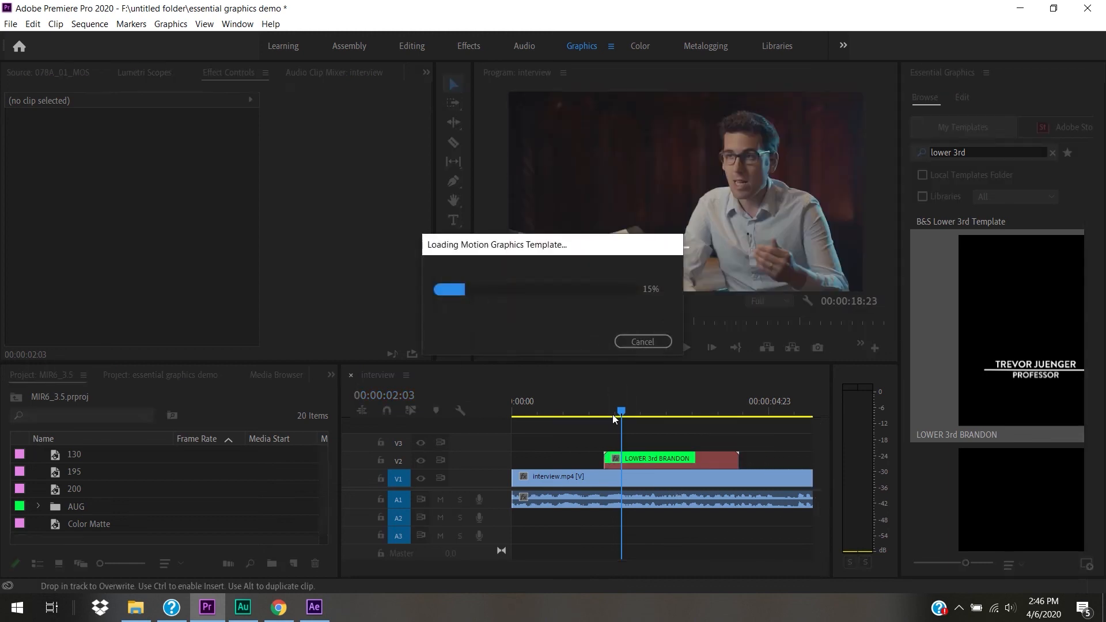
{"action": "left_click_drag", "start_coordinate": [622, 412], "coordinate": [604, 412]}
{"action": "key", "text": "space"}
{"action": "key", "text": "space"}
{"action": "left_click_drag", "start_coordinate": [742, 460], "coordinate": [833, 466]}
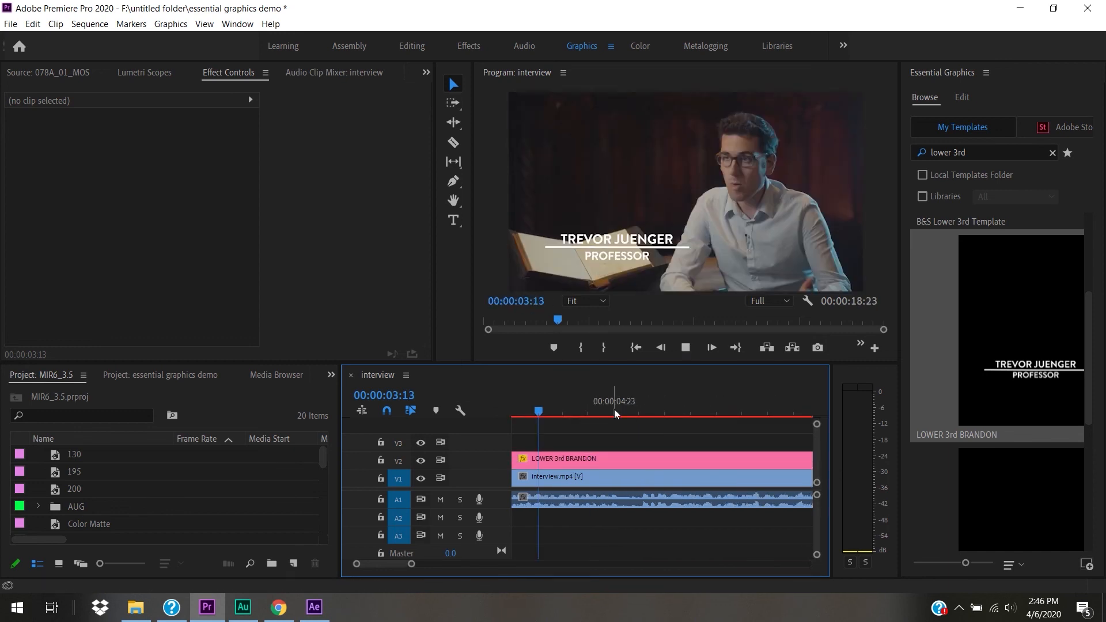
{"action": "key", "text": "space"}
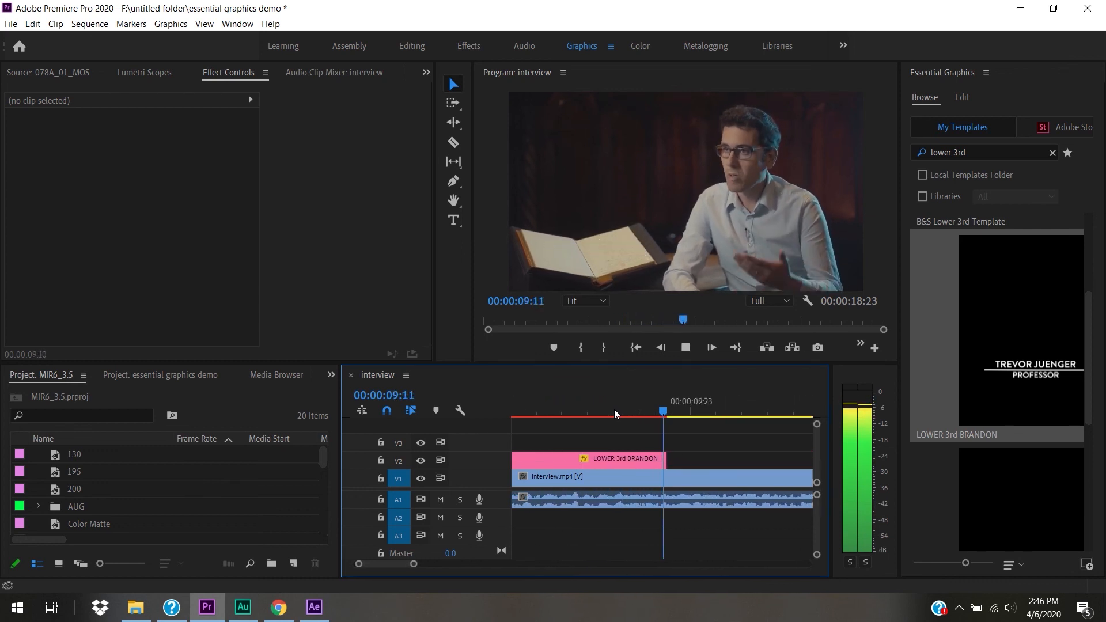
{"action": "key", "text": "space"}
- Trim the lower-third clip shorter and play it over the interview footage
{"action": "left_click_drag", "start_coordinate": [416, 565], "coordinate": [474, 575]}
{"action": "left_click_drag", "start_coordinate": [605, 461], "coordinate": [551, 461]}
{"action": "left_click", "coordinate": [535, 414]}
{"action": "key", "text": "space"}
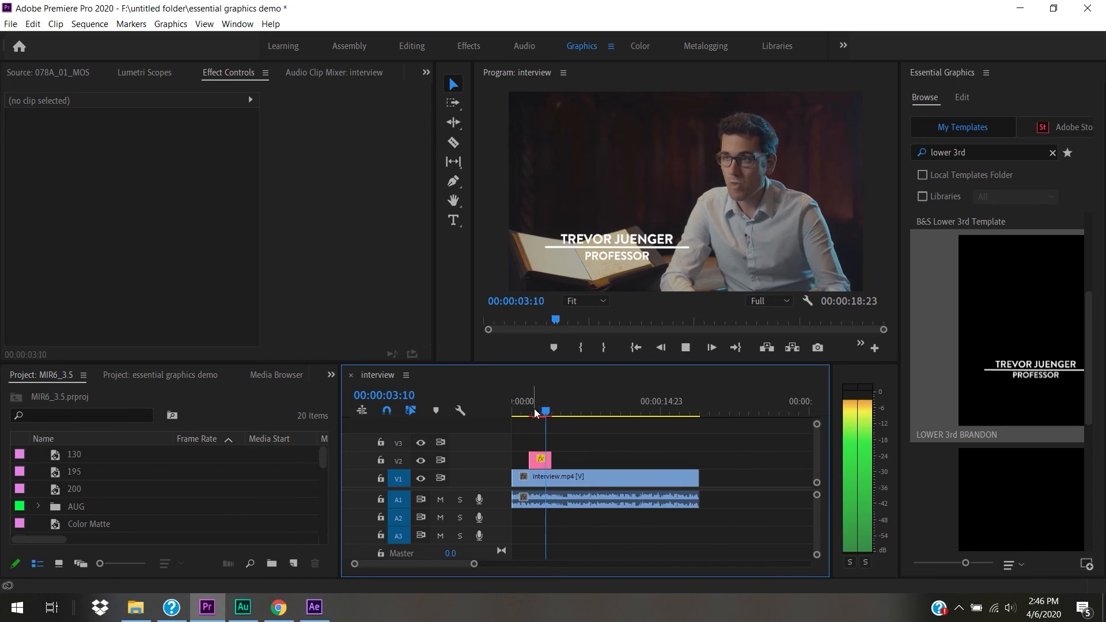
{"action": "key", "text": "space"}
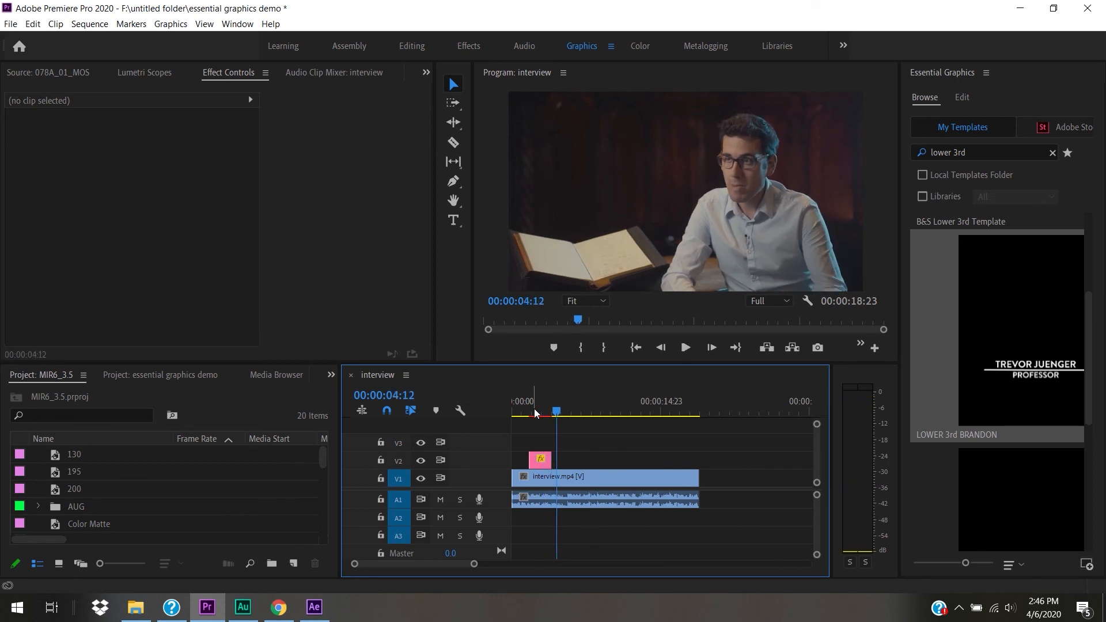